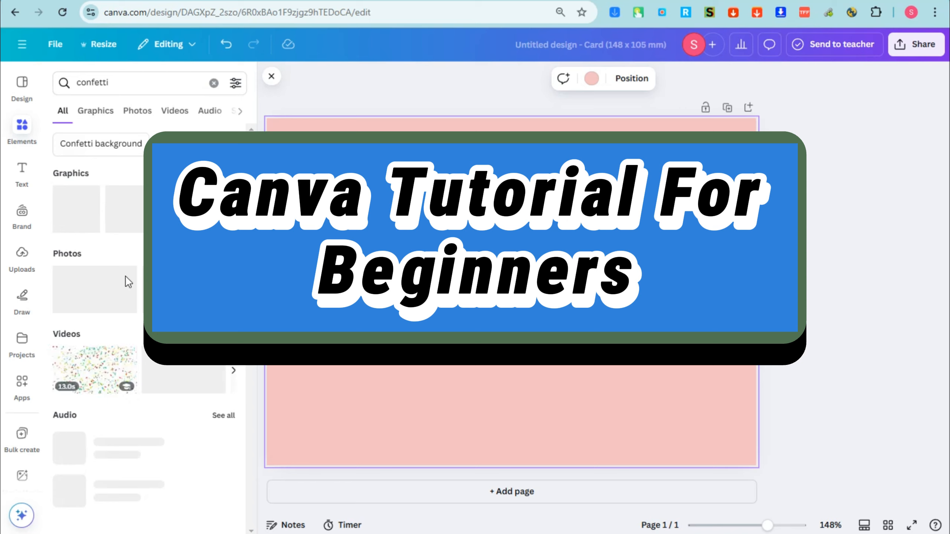
Browse the graphics among the confetti search results
left_click(87, 119)
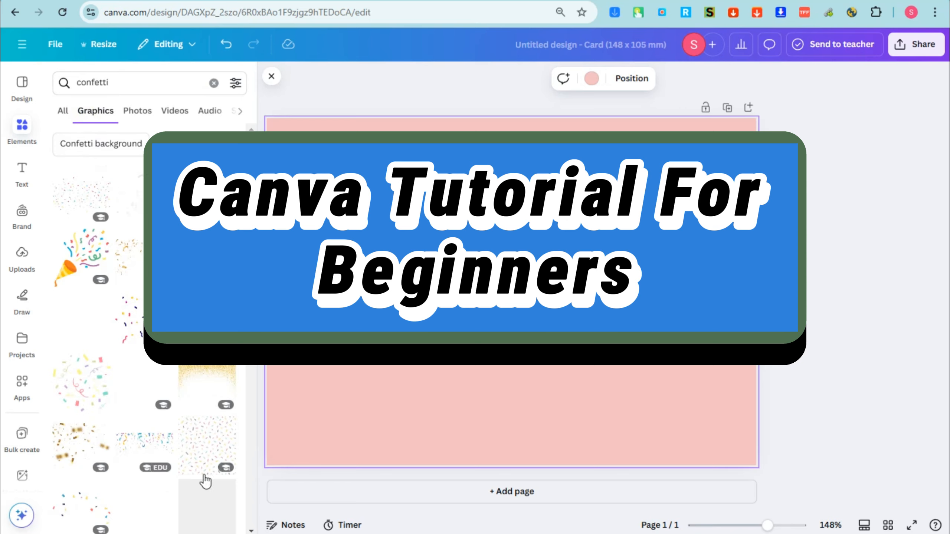
scroll(169, 434, "down", 5)
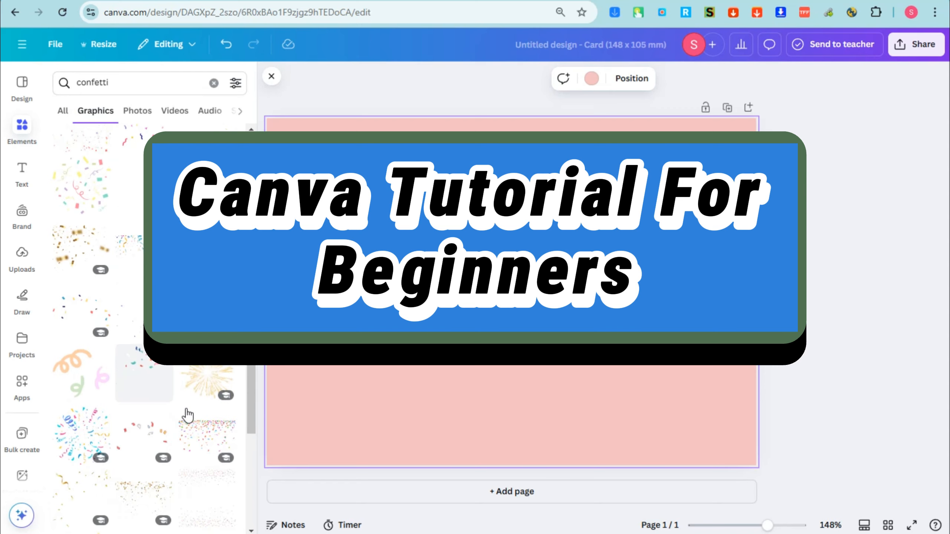
scroll(213, 456, "down", 3)
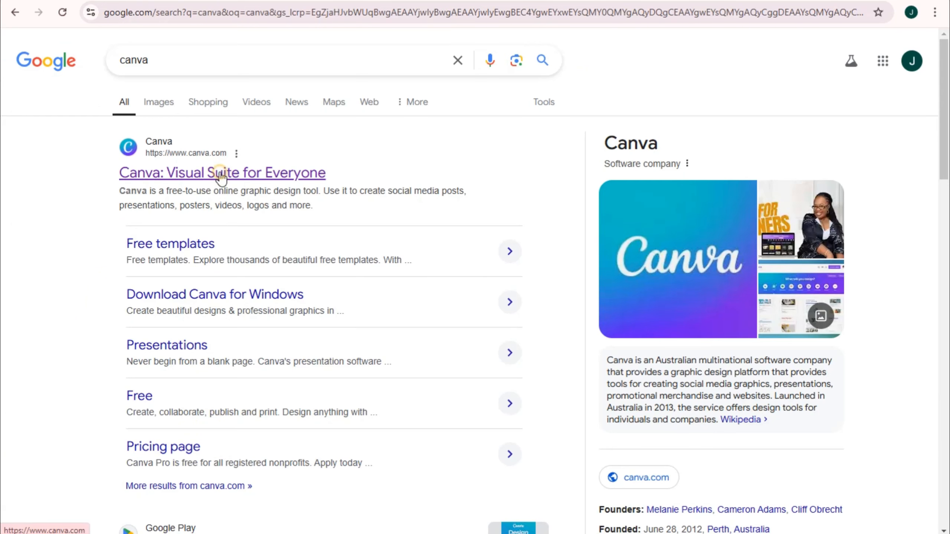
Open the Canva website from the search results and dismiss the Google sign-in prompt
left_click(221, 173)
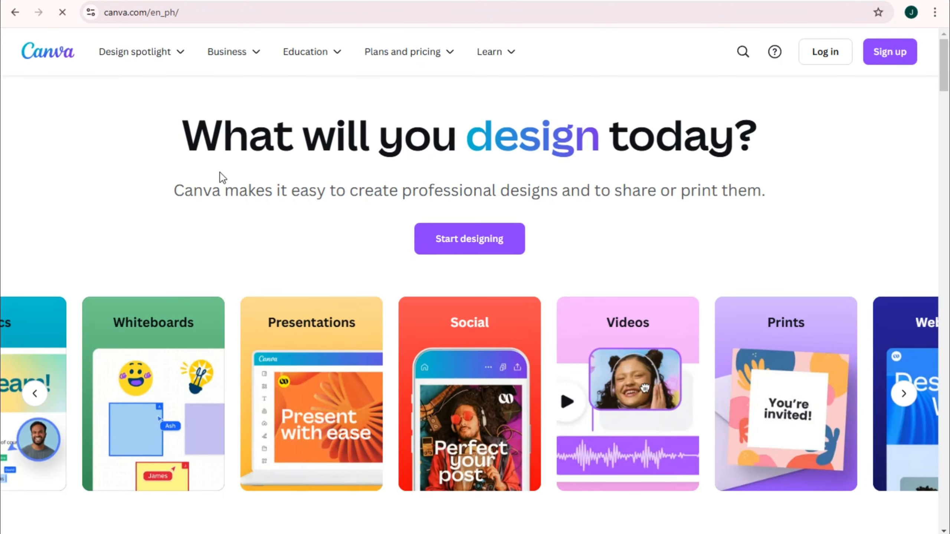
left_click_drag(181, 139, 518, 138)
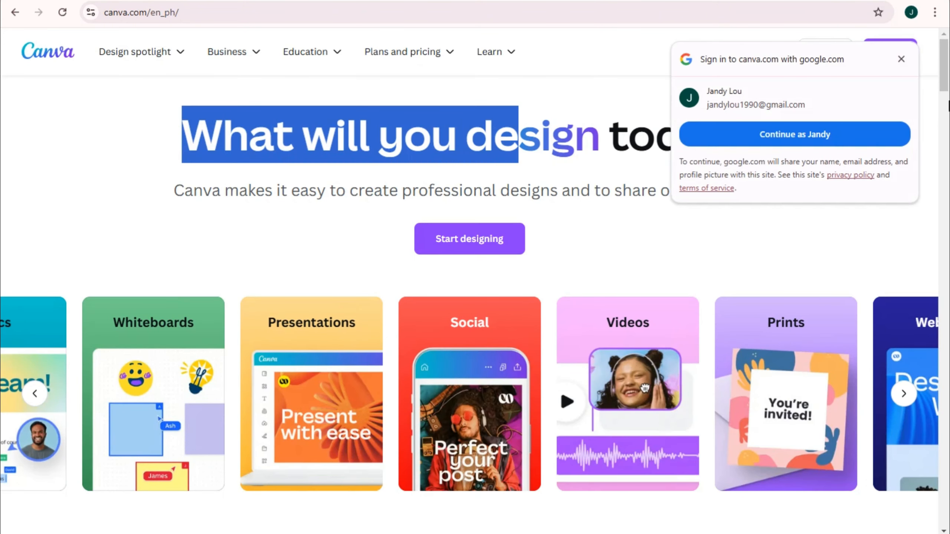
left_click(904, 63)
left_click(748, 145)
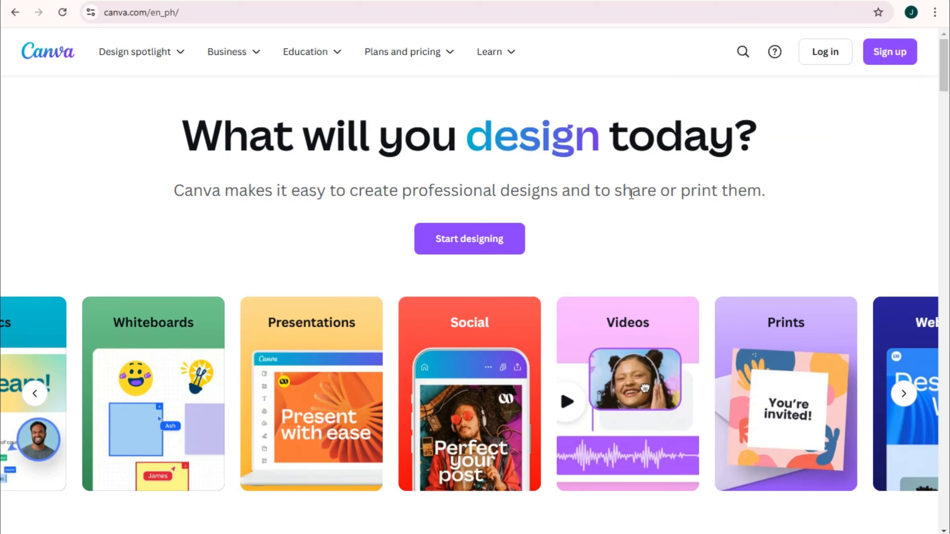
scroll(306, 275, "down", 10)
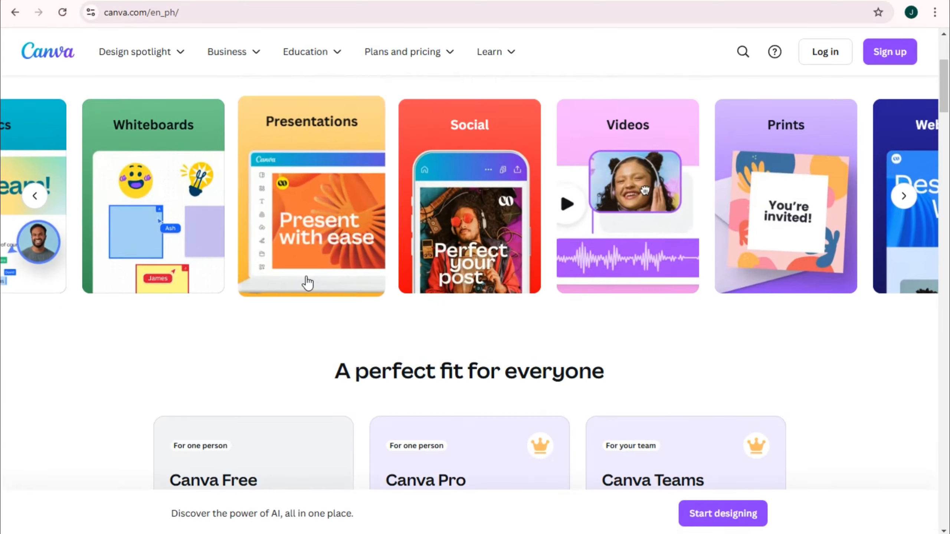
scroll(306, 276, "up", 5)
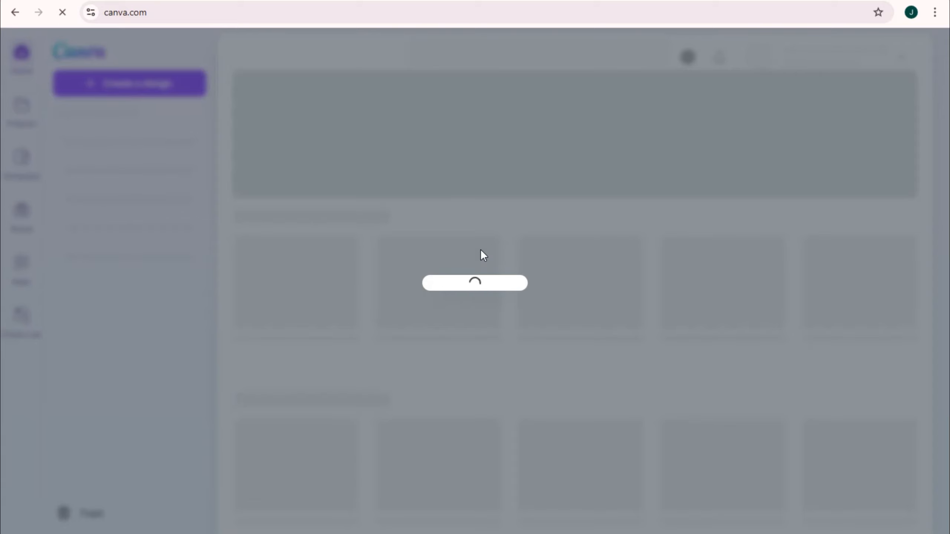
Set up the new account for Personal use, skipping the Canva Pro free trial and declining promotional messages
scroll(430, 179, "down", 1)
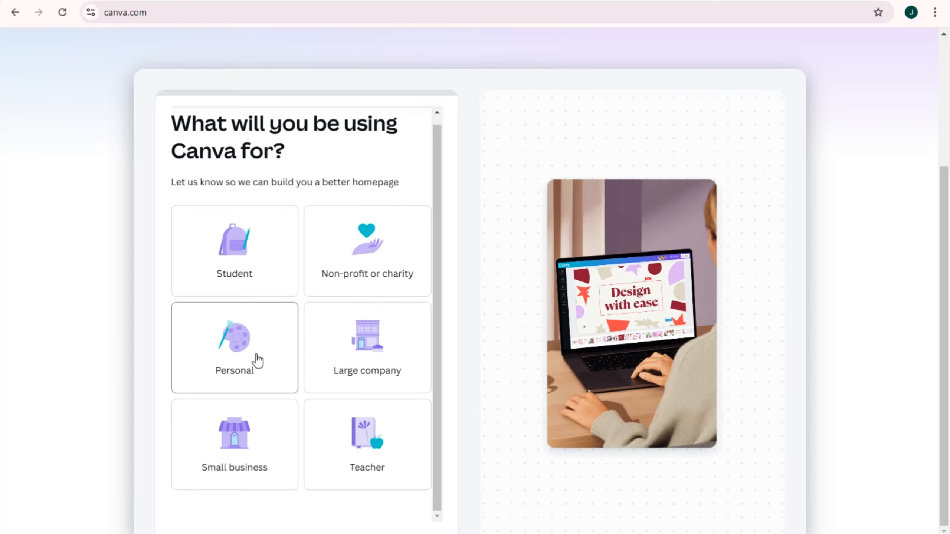
left_click(239, 342)
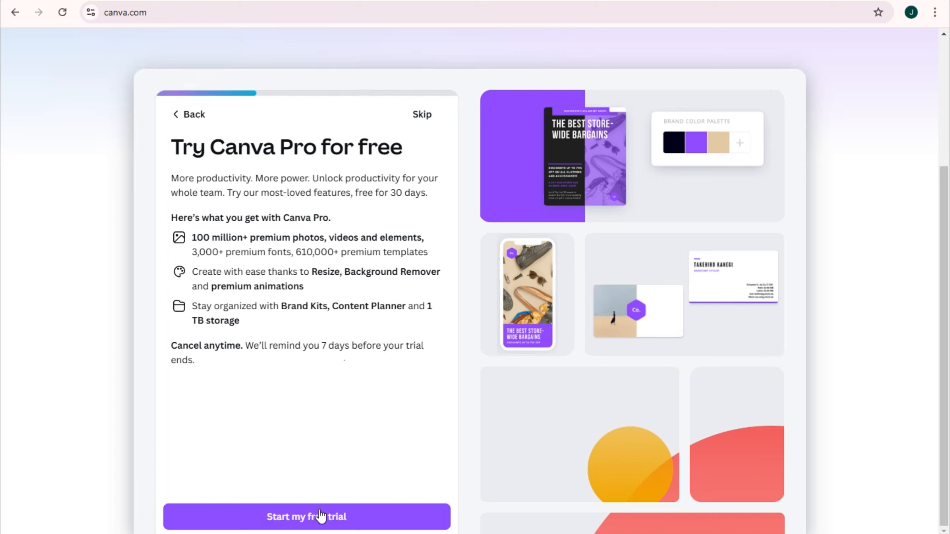
left_click(304, 524)
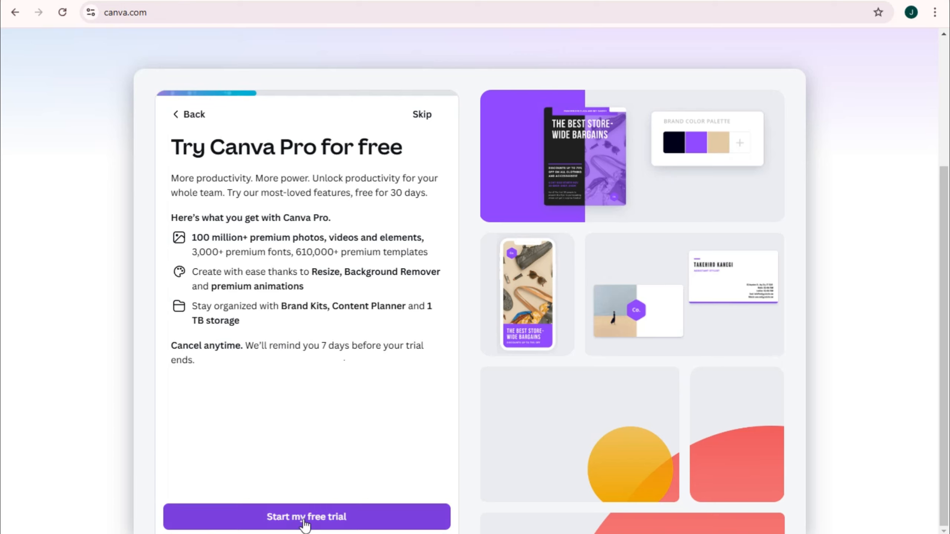
left_click(417, 118)
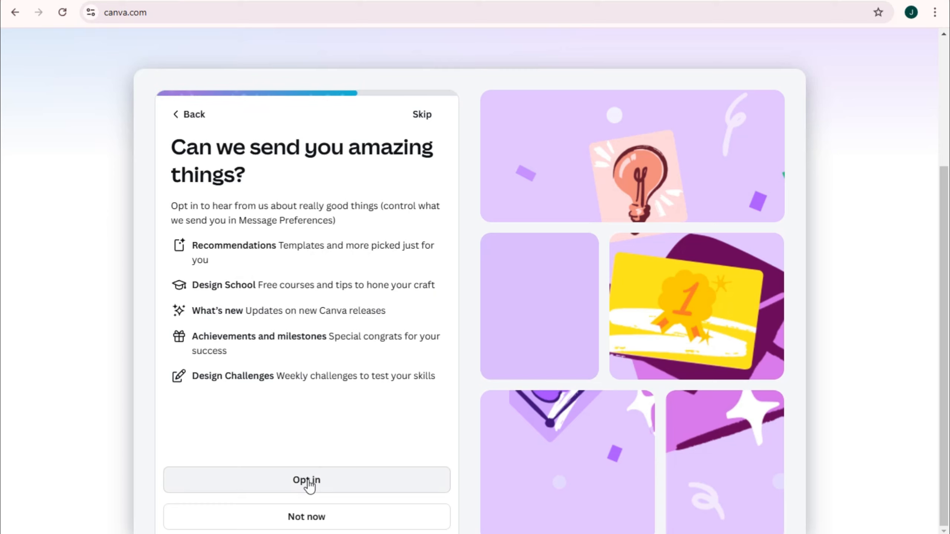
left_click(314, 517)
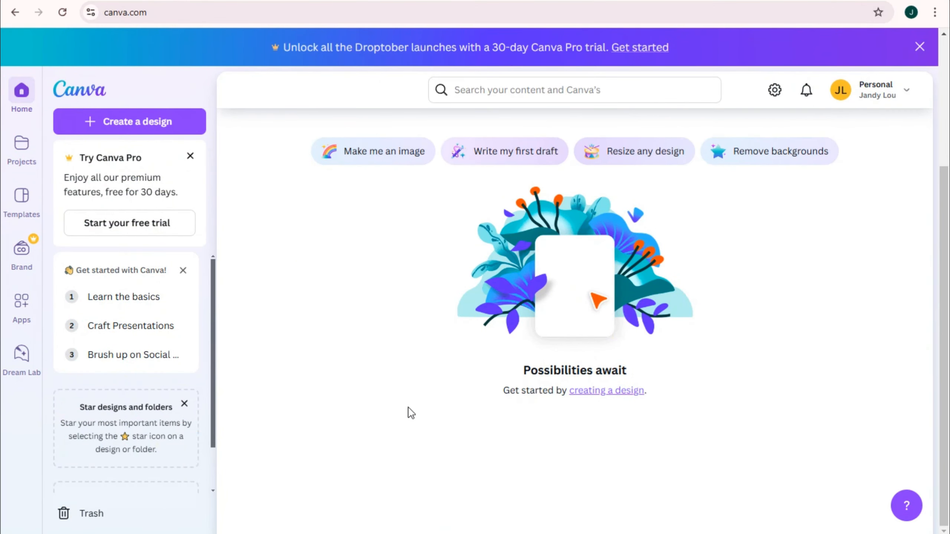
Dismiss the Try Canva Pro card and the Droptober trial banner on the home page
left_click(190, 157)
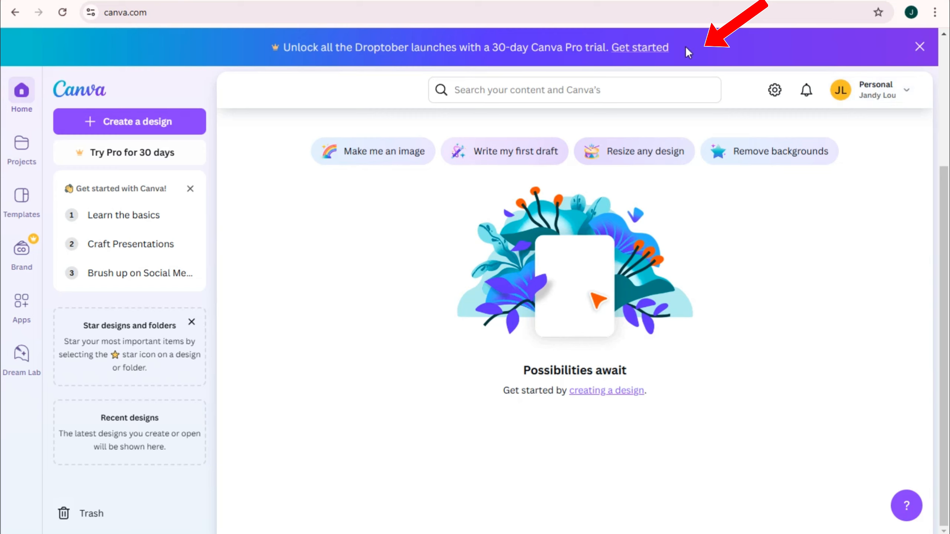
right_click(644, 51)
left_click(667, 60)
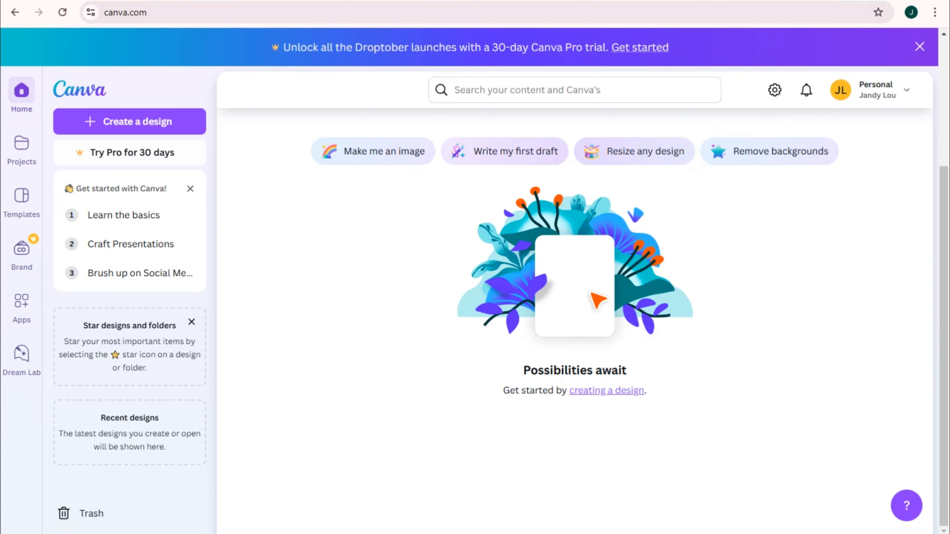
left_click(915, 47)
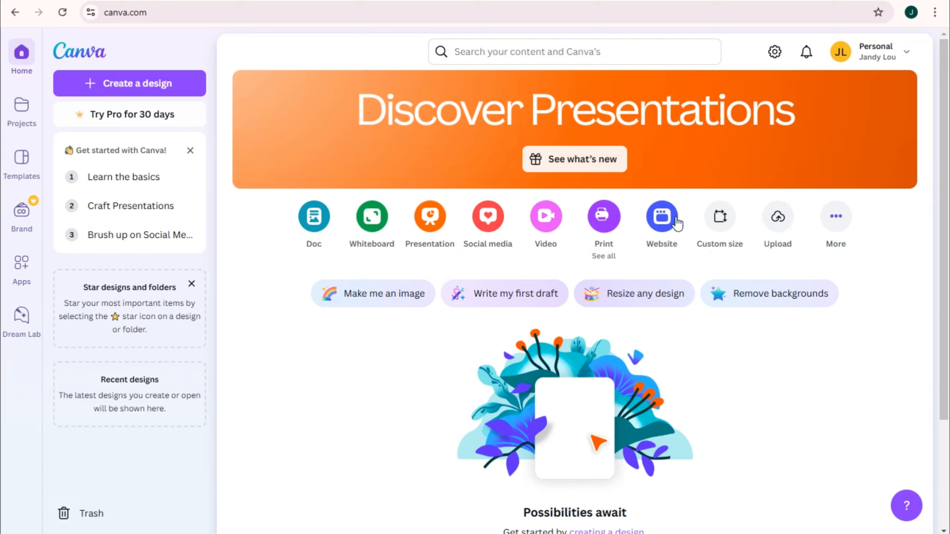
Examine the full range of design types offered for a new design, from Popular to Photos and videos
left_click(835, 256)
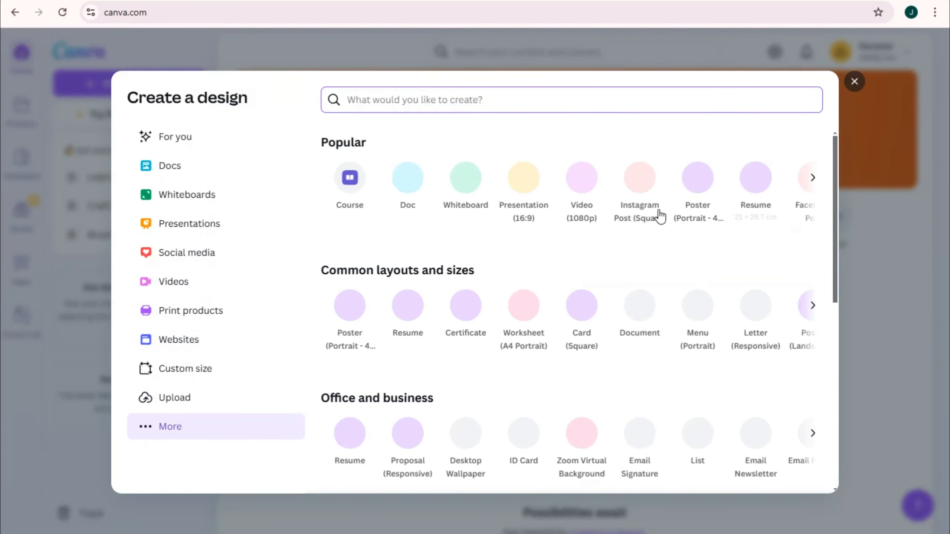
left_click(317, 145)
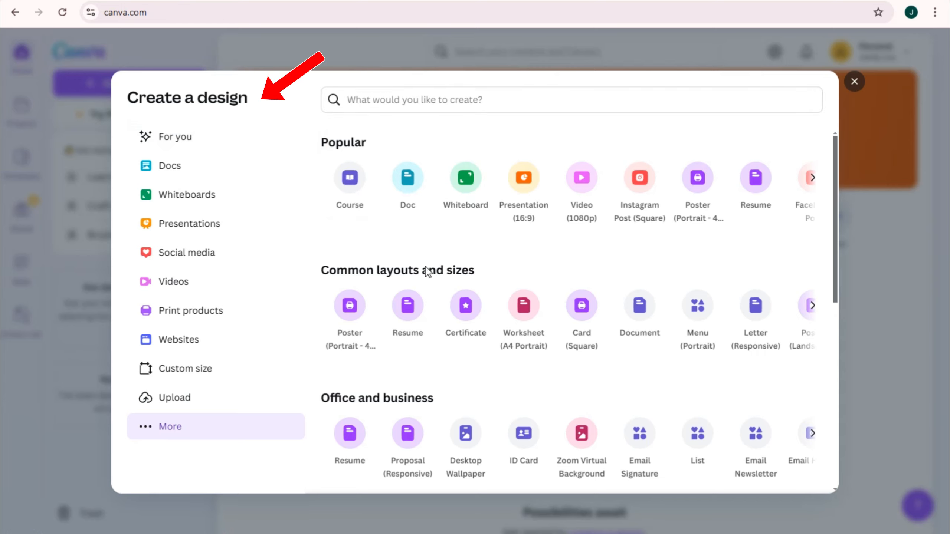
scroll(503, 274, "down", 5)
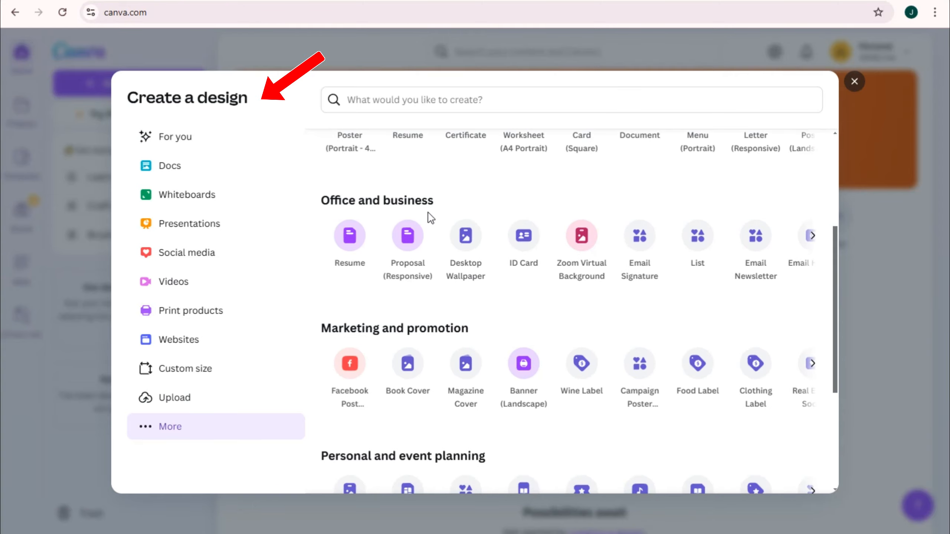
scroll(372, 342, "down", 2)
scroll(441, 331, "down", 2)
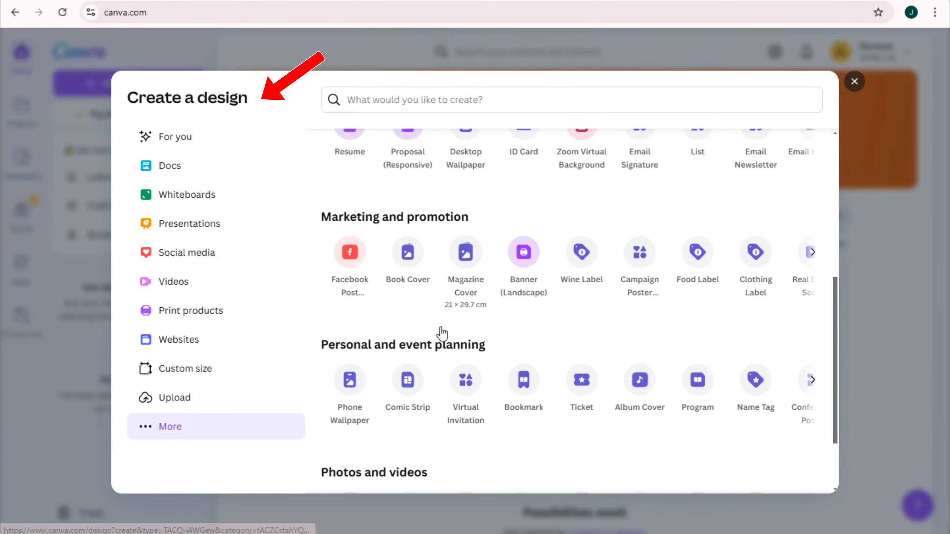
scroll(512, 331, "down", 2)
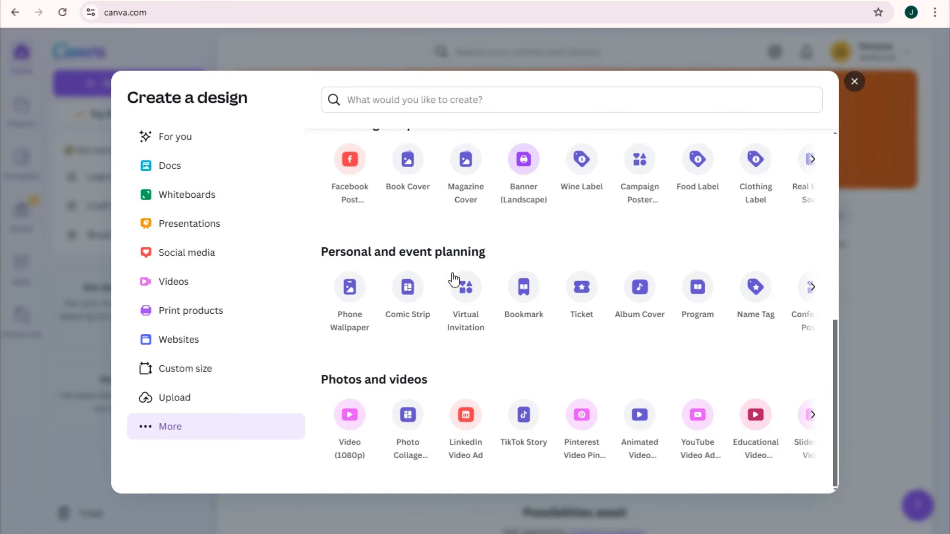
Look through the complete collection of Docs templates and return to the home page
left_click(197, 173)
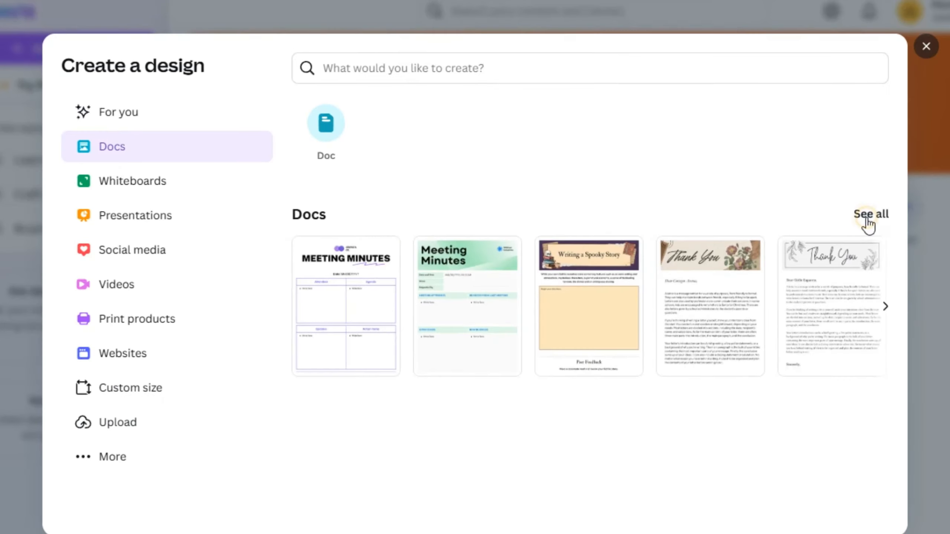
left_click(807, 225)
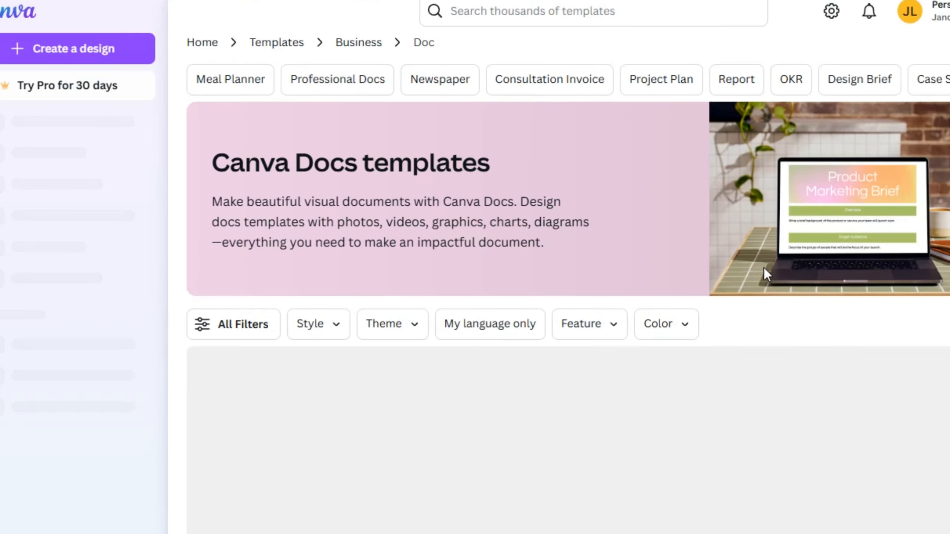
scroll(587, 329, "down", 5)
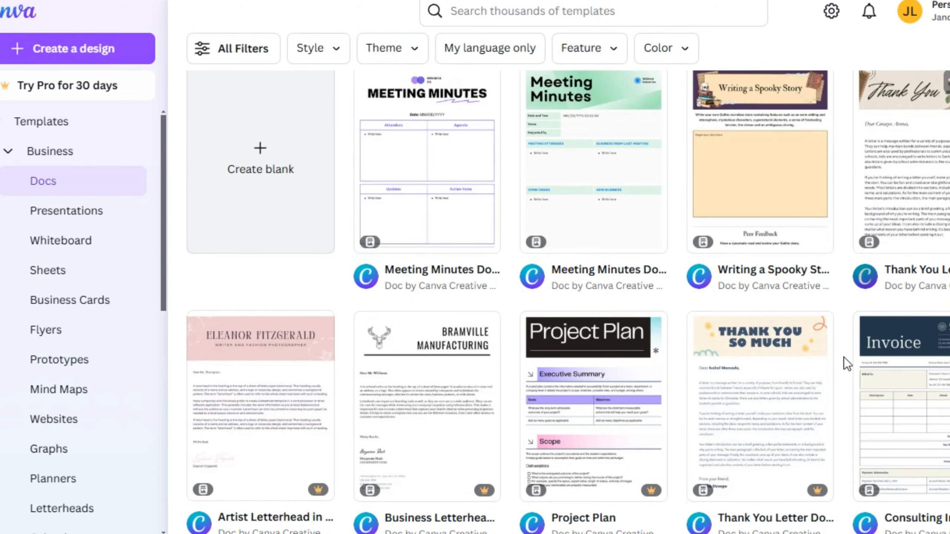
scroll(822, 357, "down", 2)
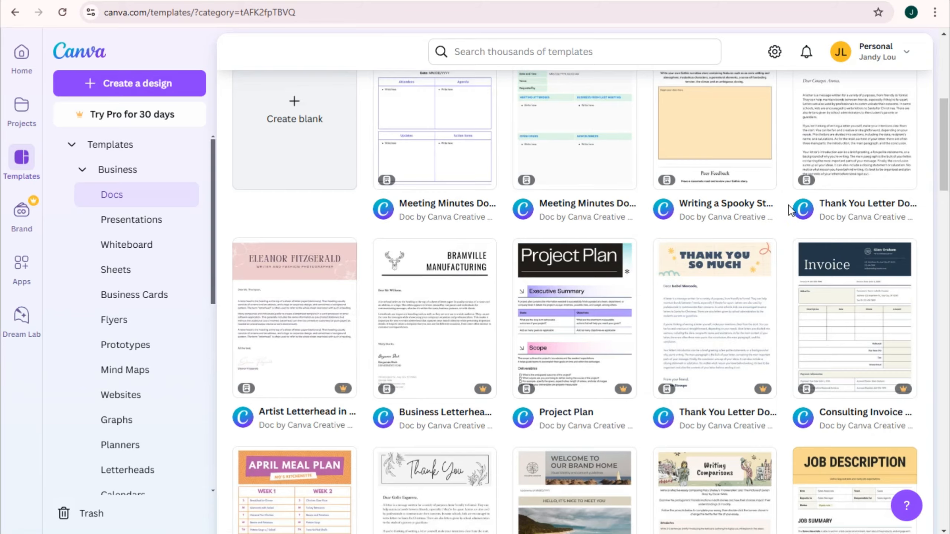
scroll(791, 210, "down", 2)
scroll(387, 283, "up", 4)
scroll(386, 283, "up", 5)
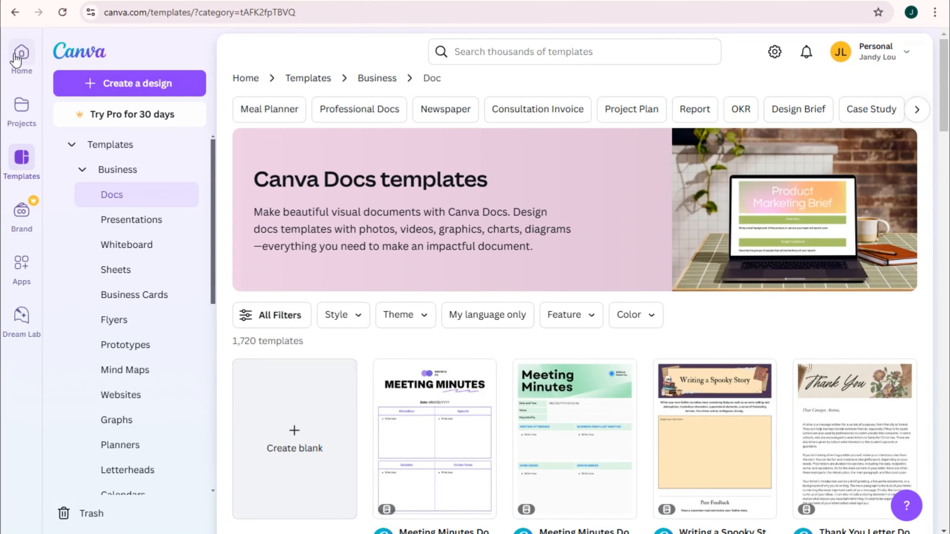
left_click(21, 54)
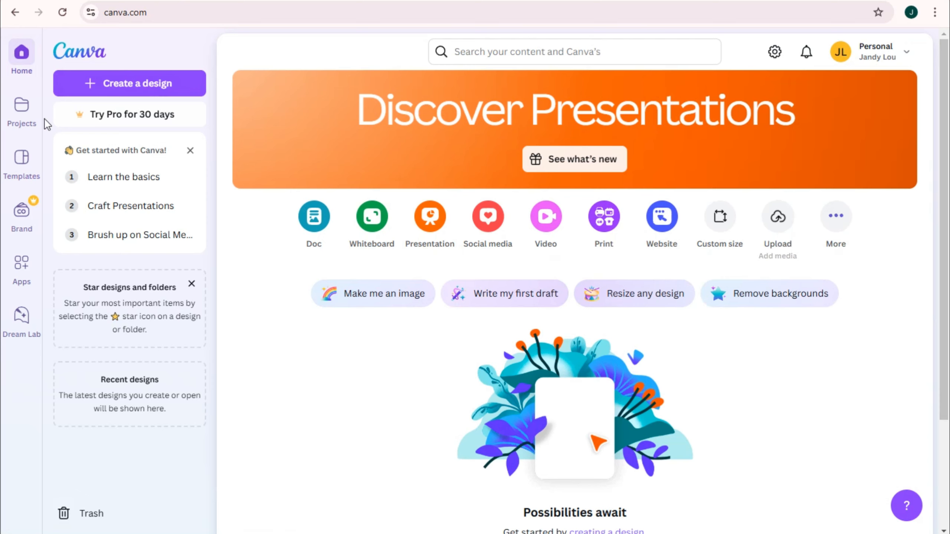
Show the Projects page and filter its items by the account holder as owner
left_click(14, 114)
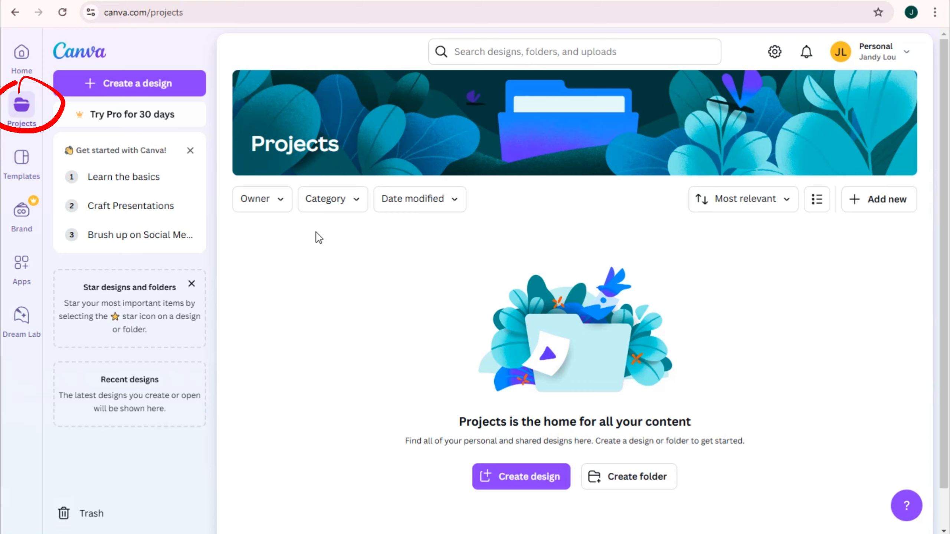
left_click(281, 199)
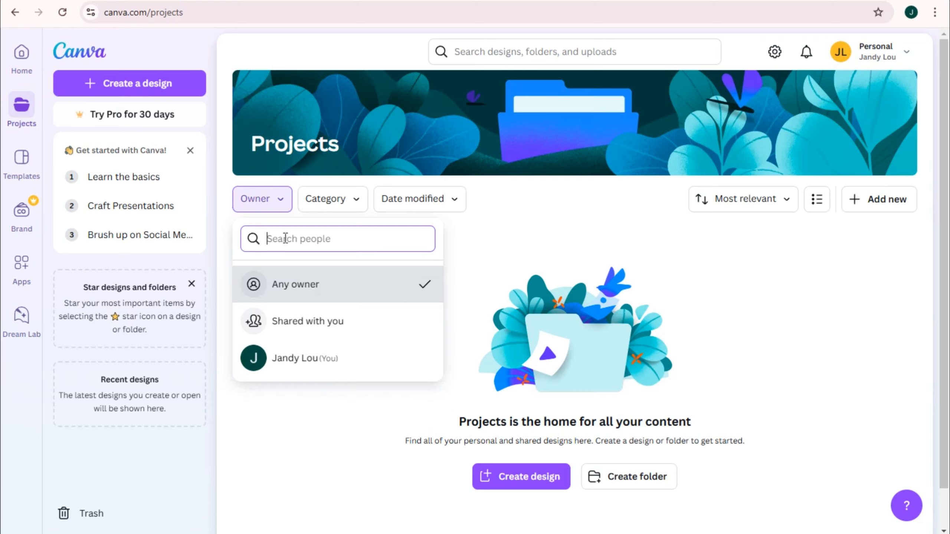
left_click(298, 360)
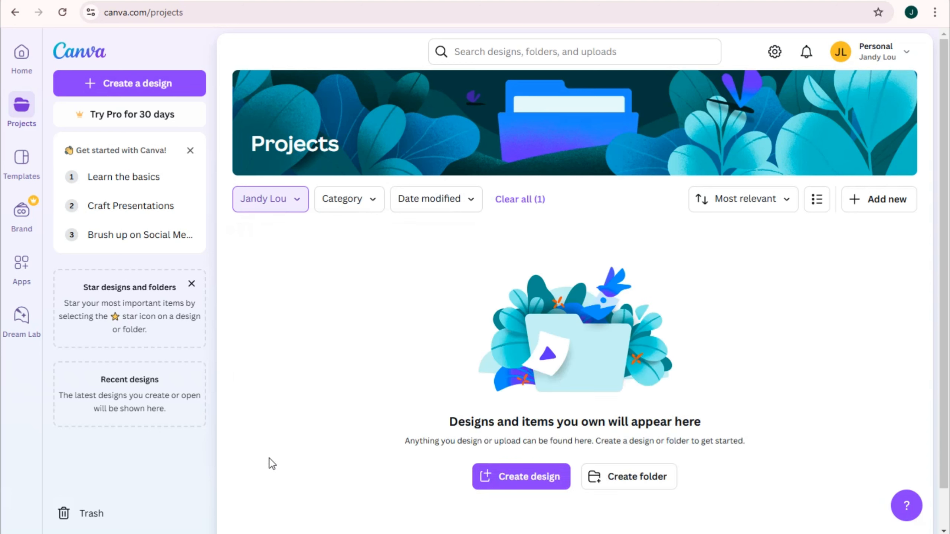
Filter the projects by the Instagram Post category
left_click(346, 205)
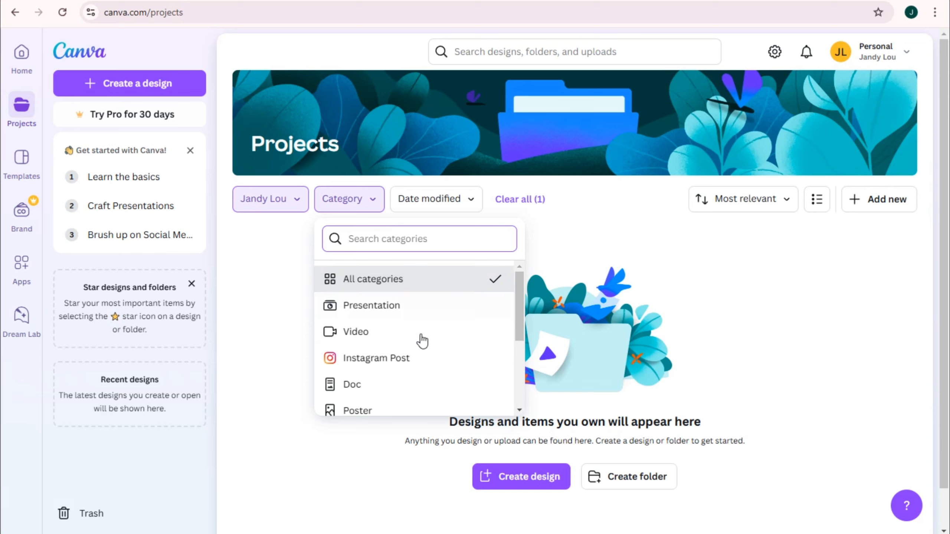
scroll(396, 397, "down", 4)
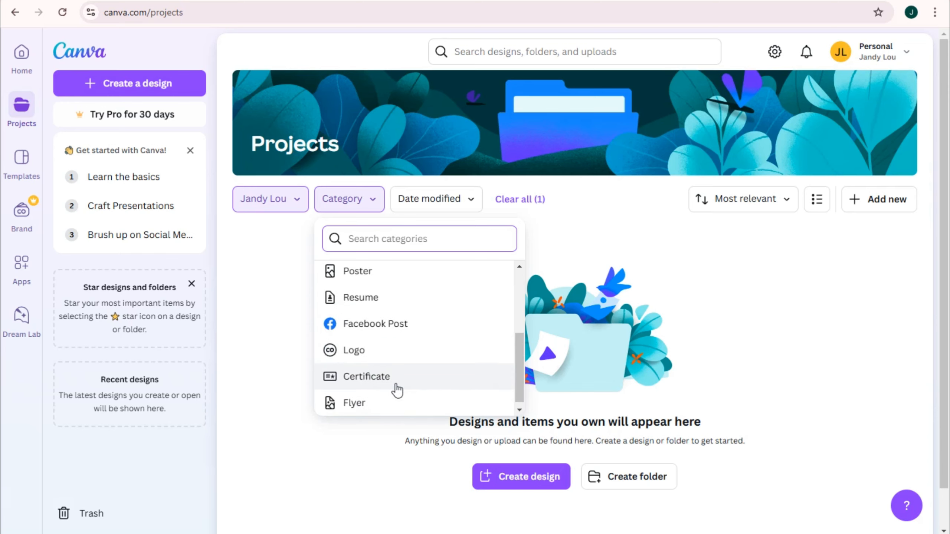
scroll(385, 336, "up", 4)
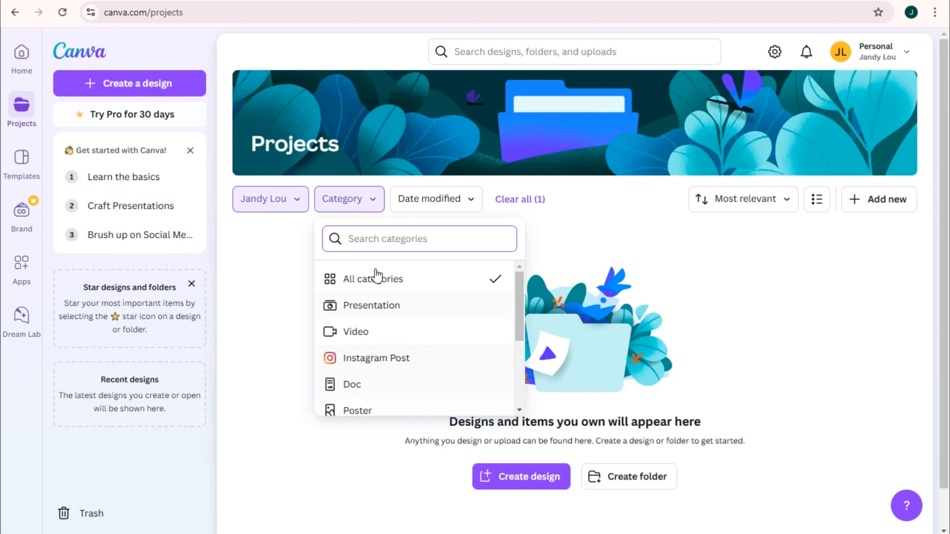
left_click(376, 357)
left_click(379, 204)
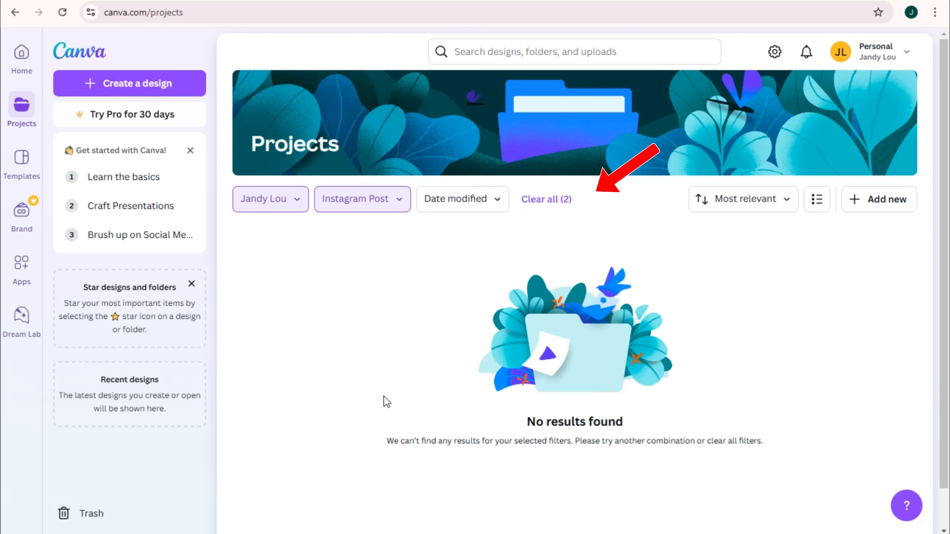
Filter the projects by Last year as the modification date and check which sorting options are available
left_click(505, 207)
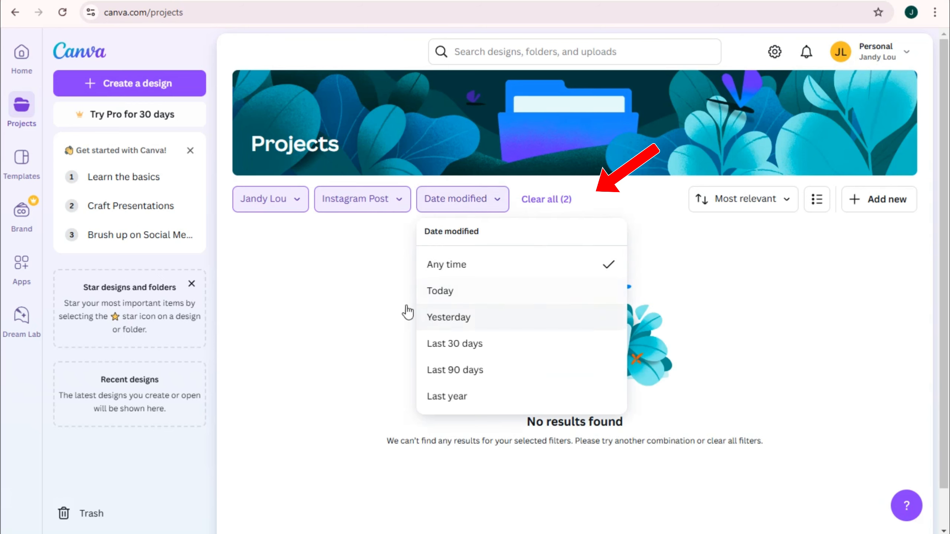
left_click(488, 402)
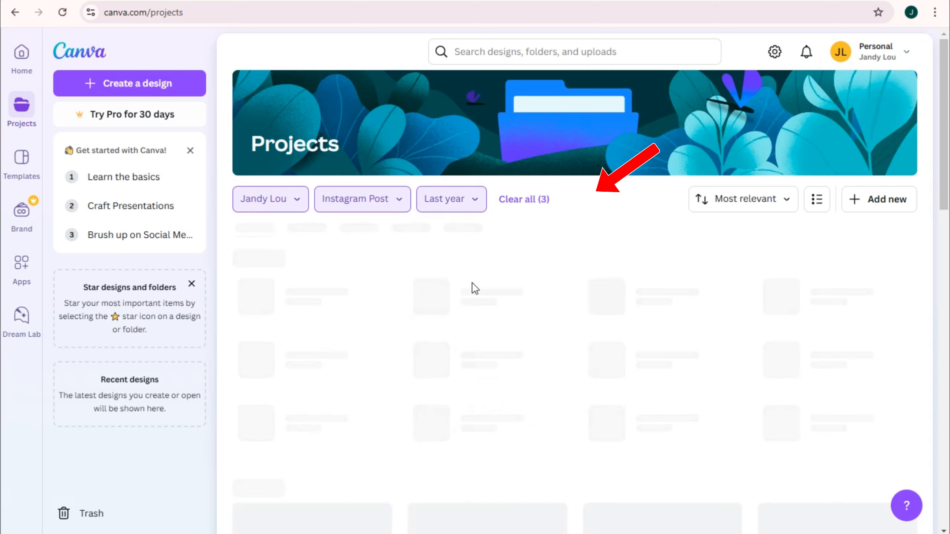
left_click(772, 204)
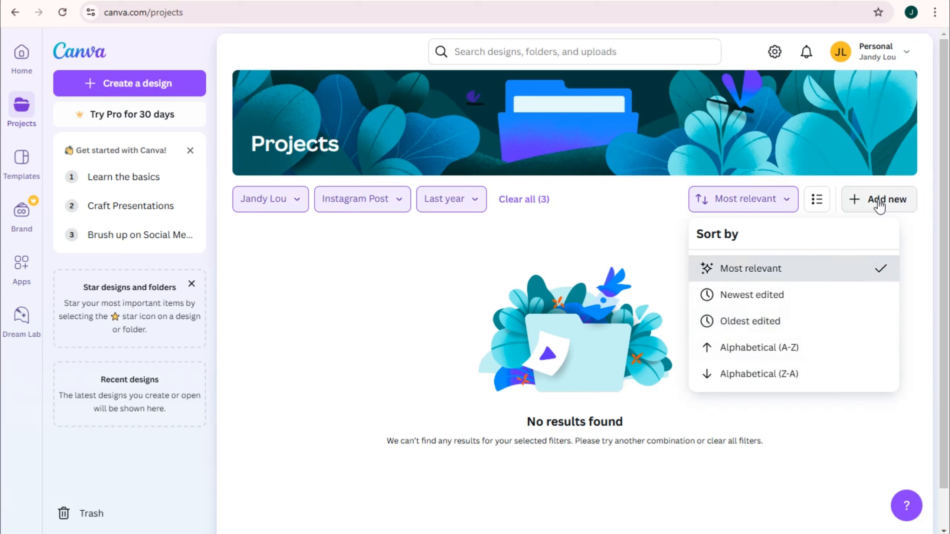
left_click(381, 261)
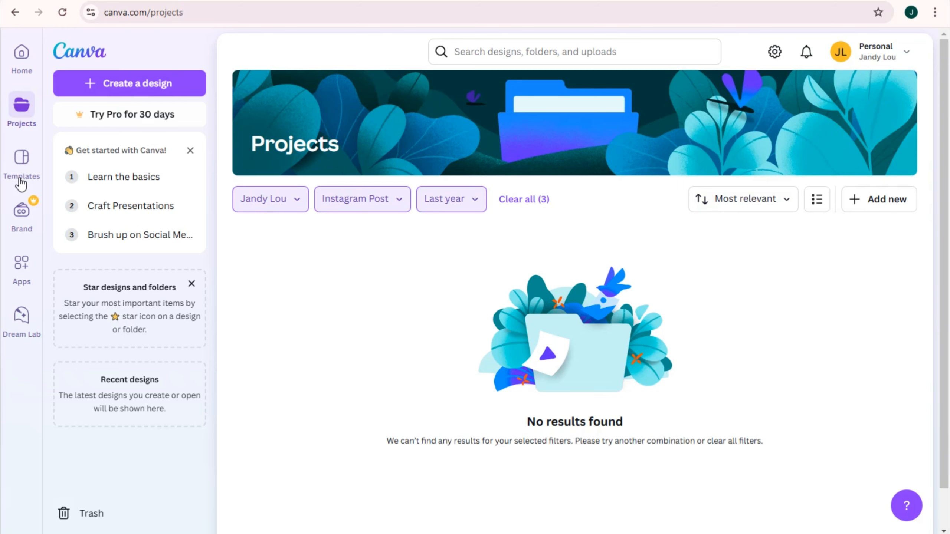
Look through the Business category of the Templates page, including its curated collections and high quality templates, and check the template search suggestions
left_click(16, 166)
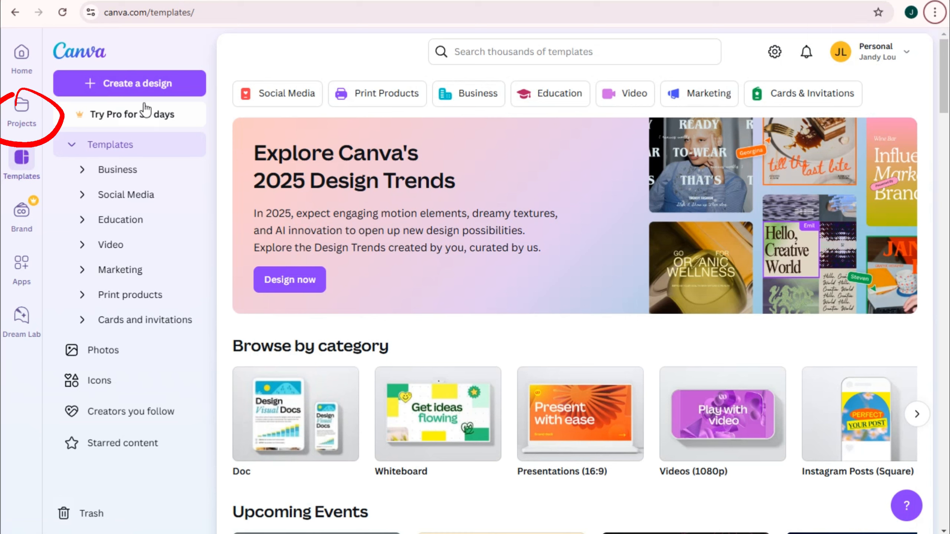
left_click(131, 175)
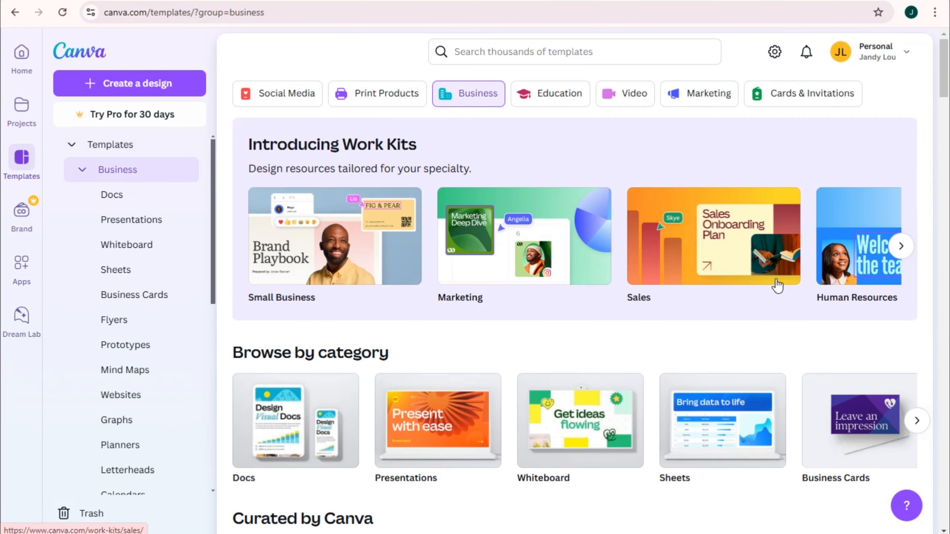
scroll(777, 285, "down", 5)
scroll(770, 292, "down", 4)
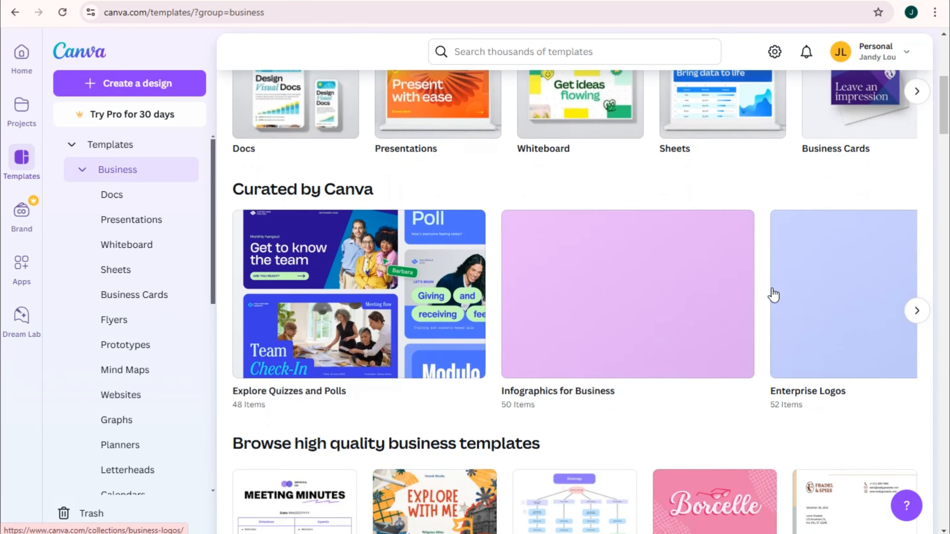
scroll(774, 296, "down", 5)
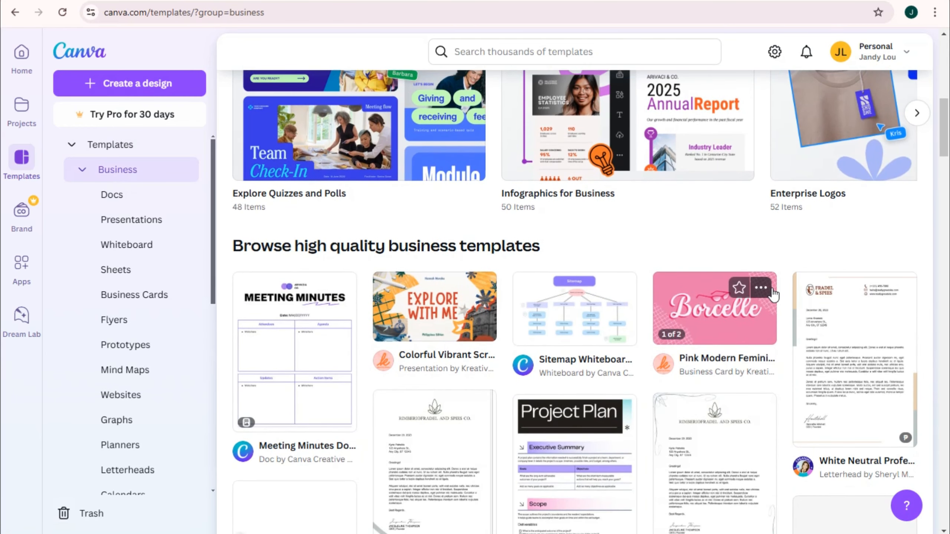
scroll(772, 295, "down", 7)
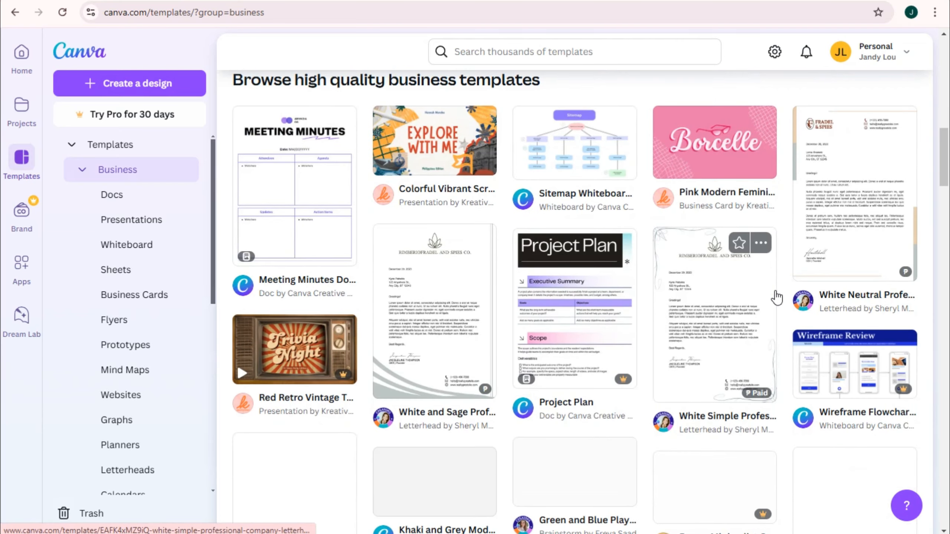
scroll(776, 296, "down", 12)
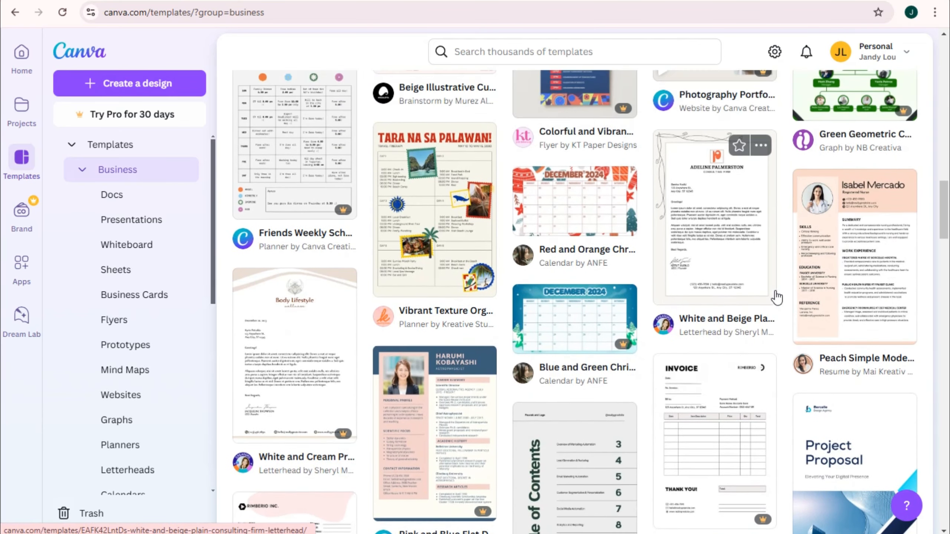
scroll(776, 298, "down", 10)
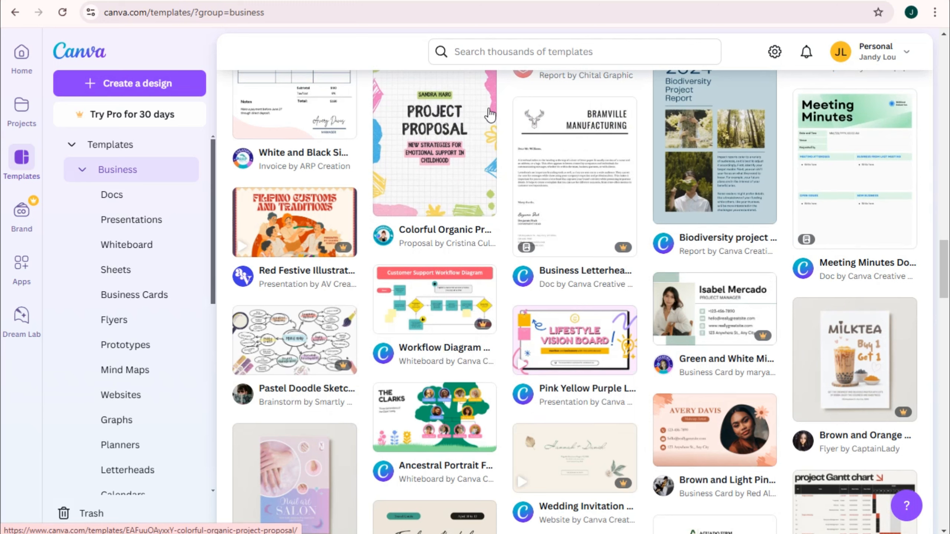
mouse_move(619, 253)
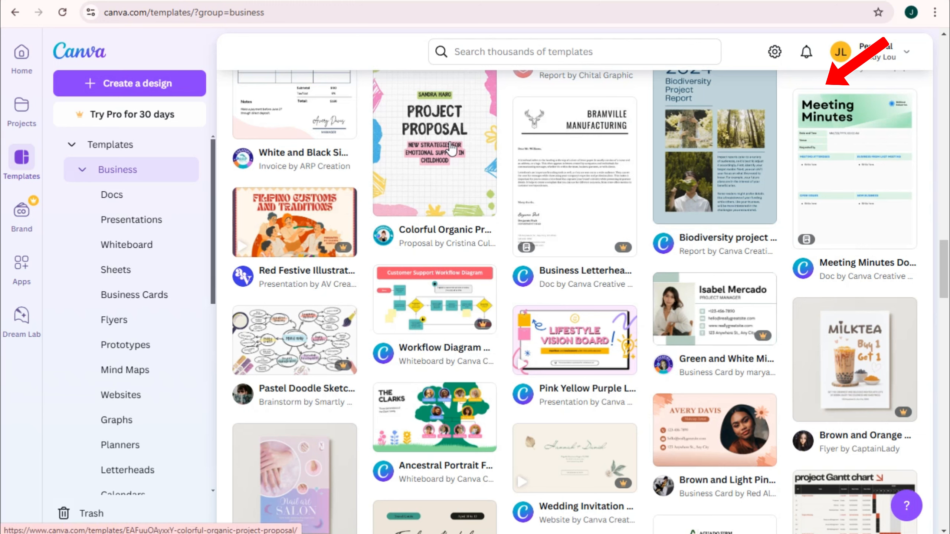
scroll(447, 142, "up", 2)
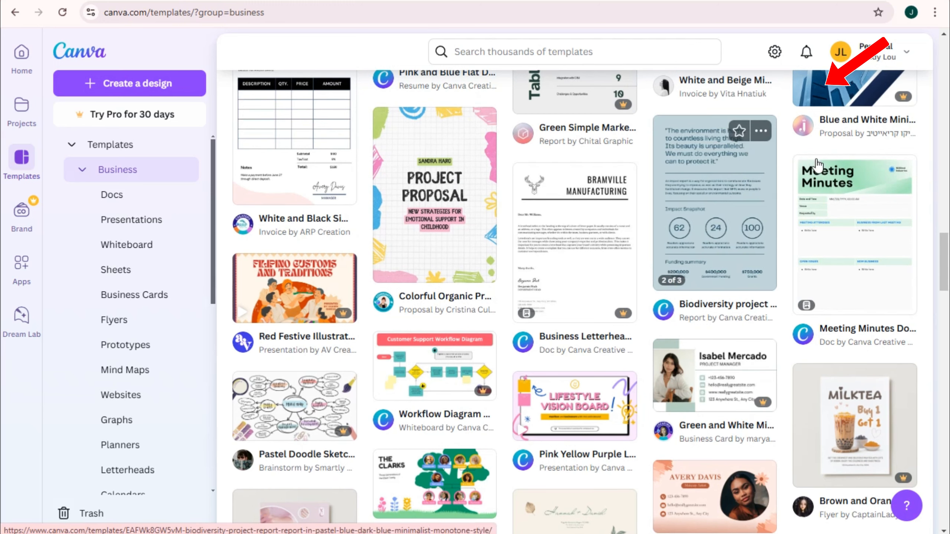
left_click(488, 51)
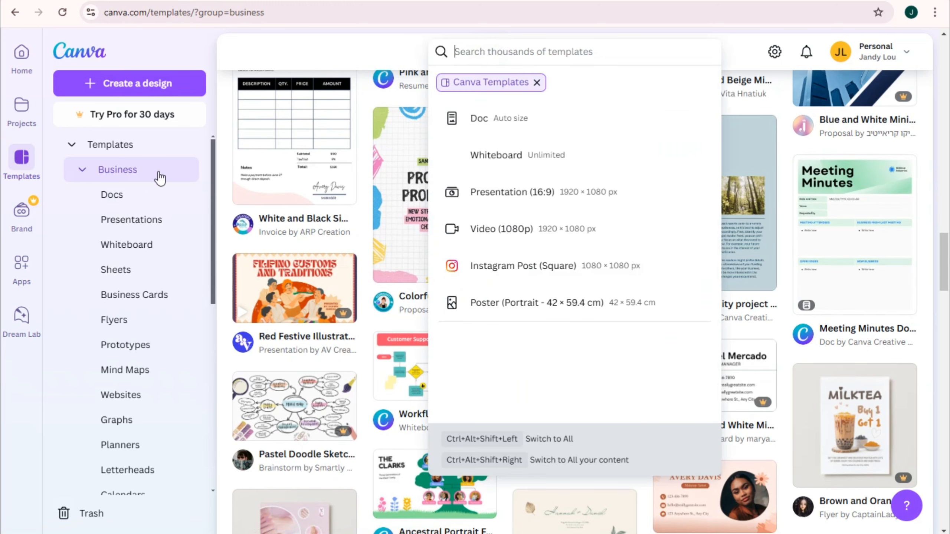
Show the Docs templates within the Business category and look through the available document designs
left_click(133, 196)
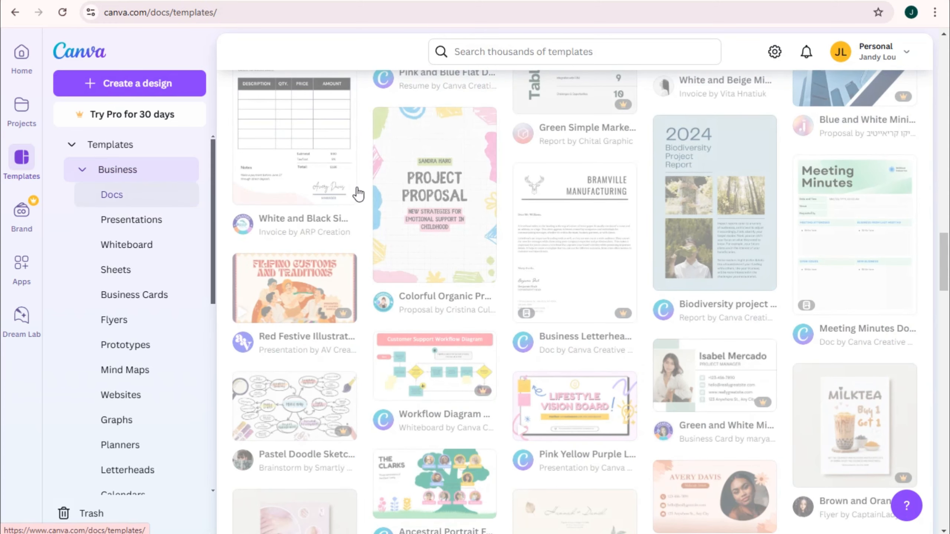
scroll(551, 201, "down", 2)
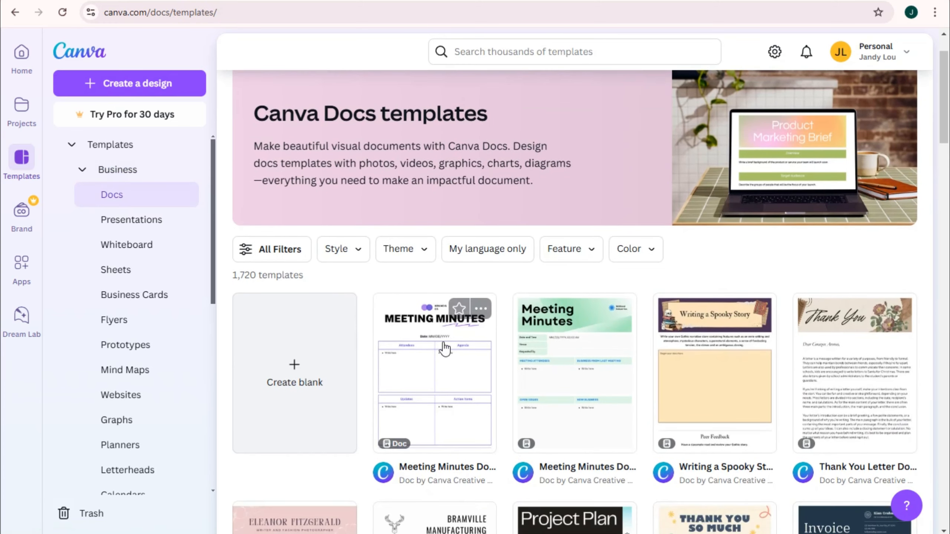
scroll(448, 357, "down", 3)
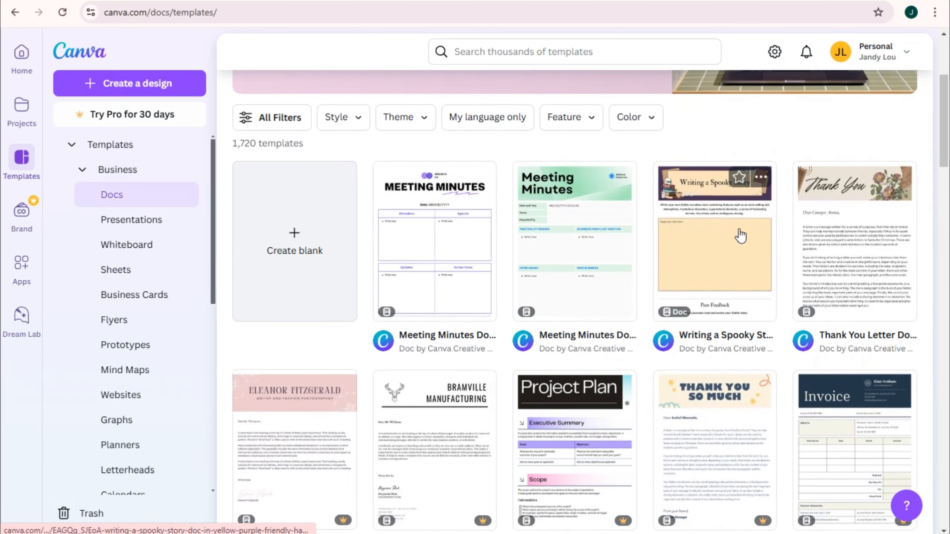
scroll(877, 273, "down", 2)
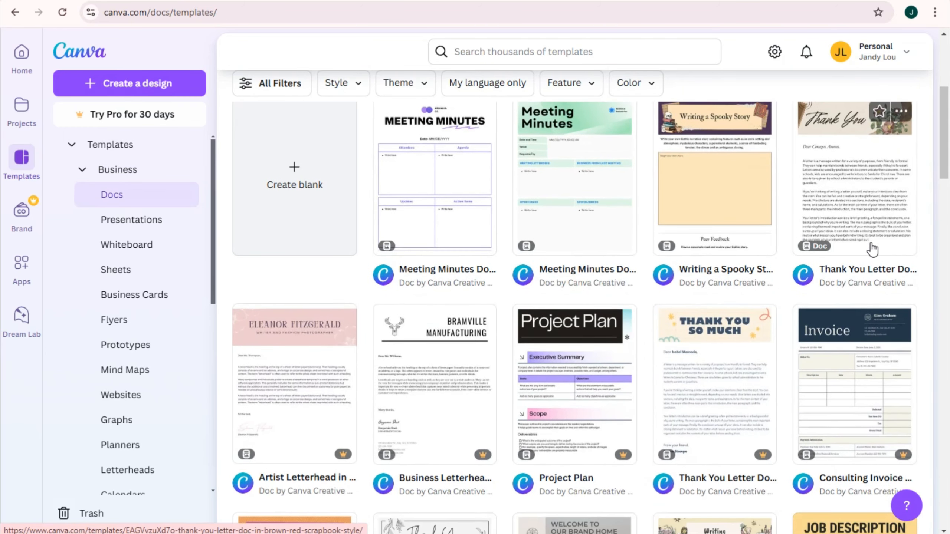
scroll(567, 386, "down", 5)
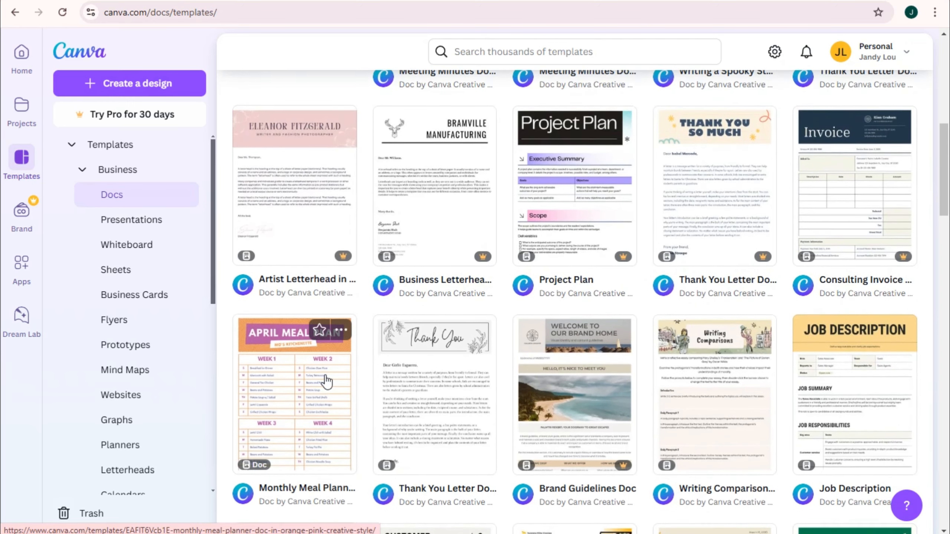
scroll(324, 382, "down", 3)
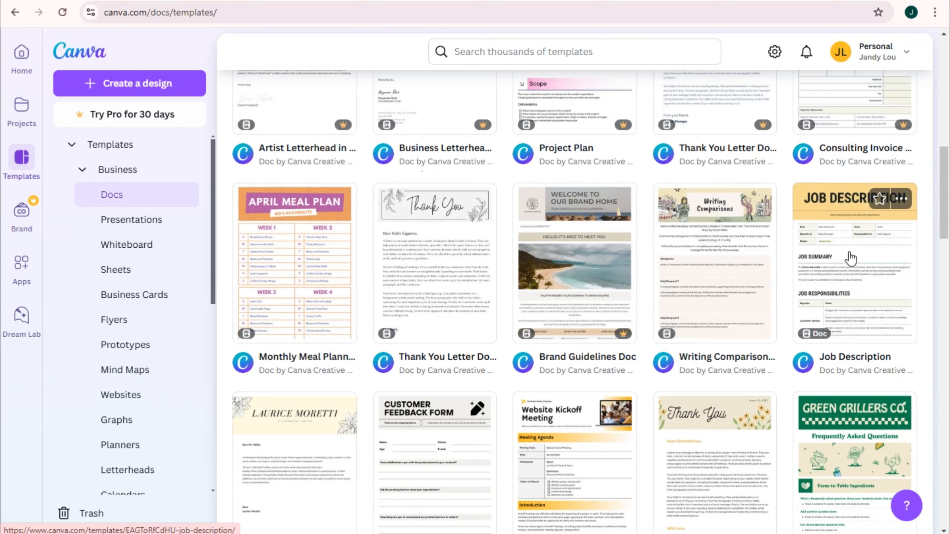
scroll(710, 490, "down", 8)
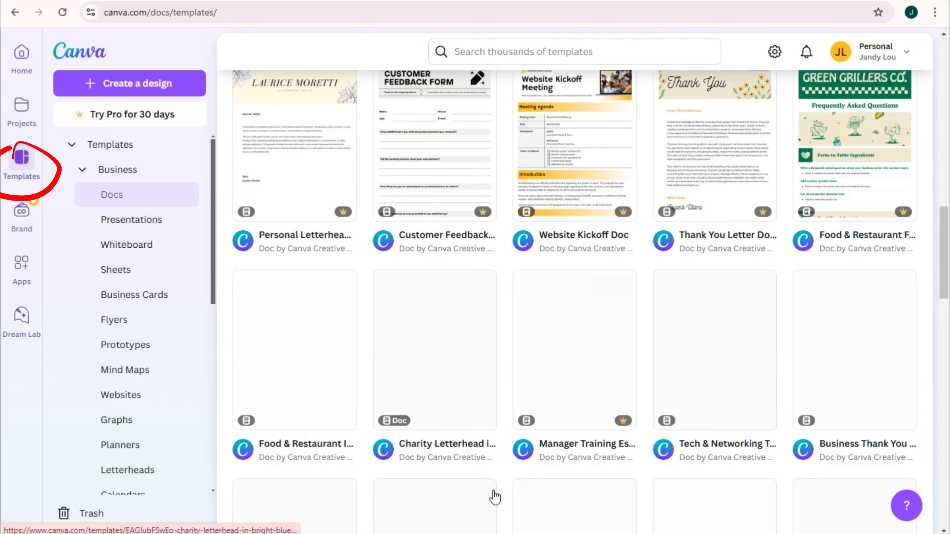
scroll(494, 501, "down", 5)
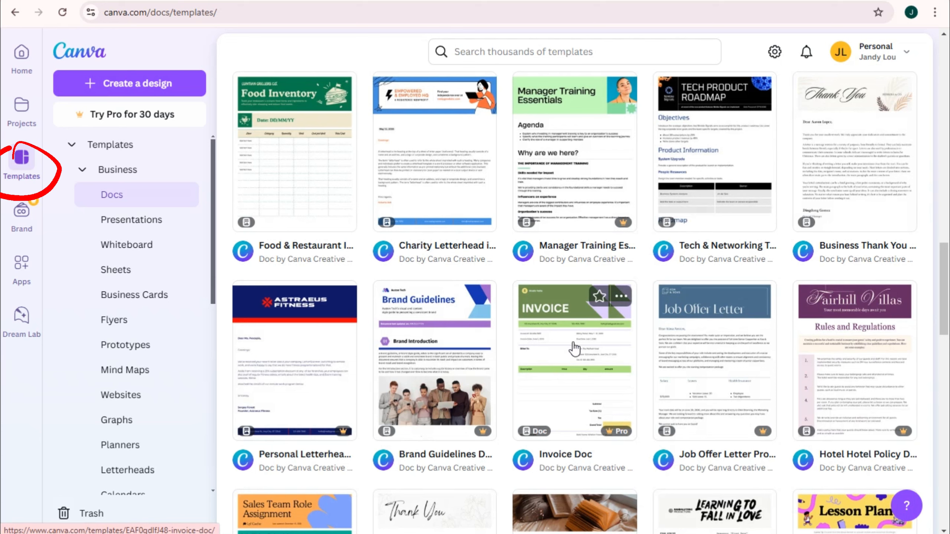
Show the Presentations templates within the Business category, look through the slide designs and check the search suggestions
left_click(141, 223)
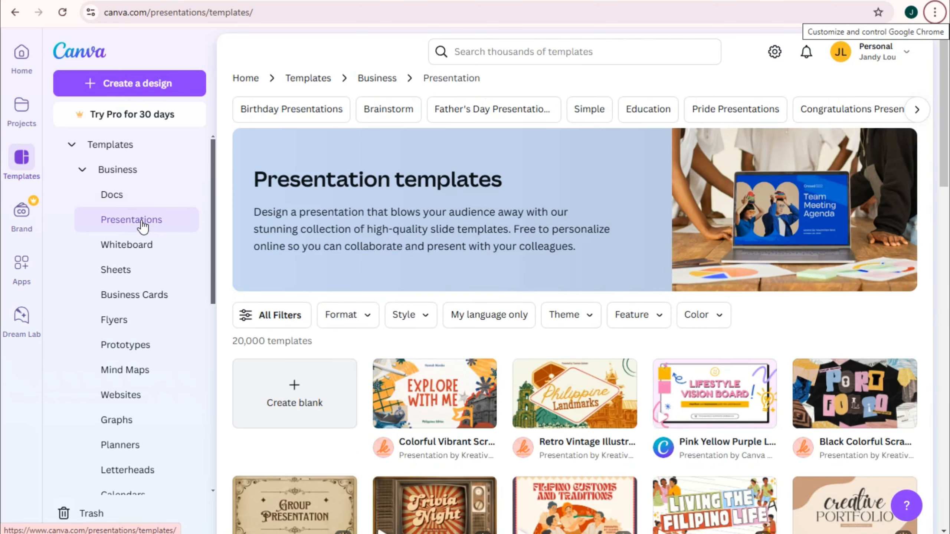
scroll(380, 294, "down", 2)
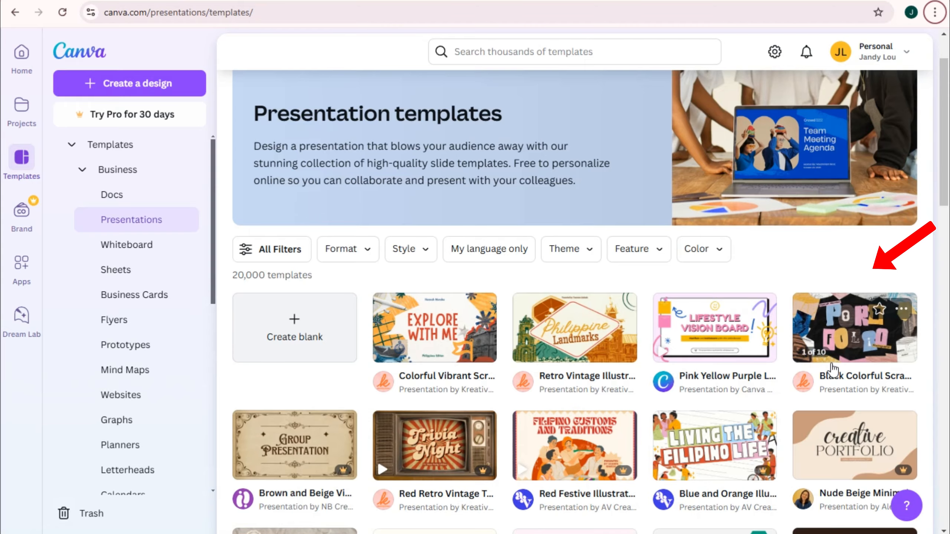
scroll(832, 370, "down", 4)
scroll(482, 385, "down", 5)
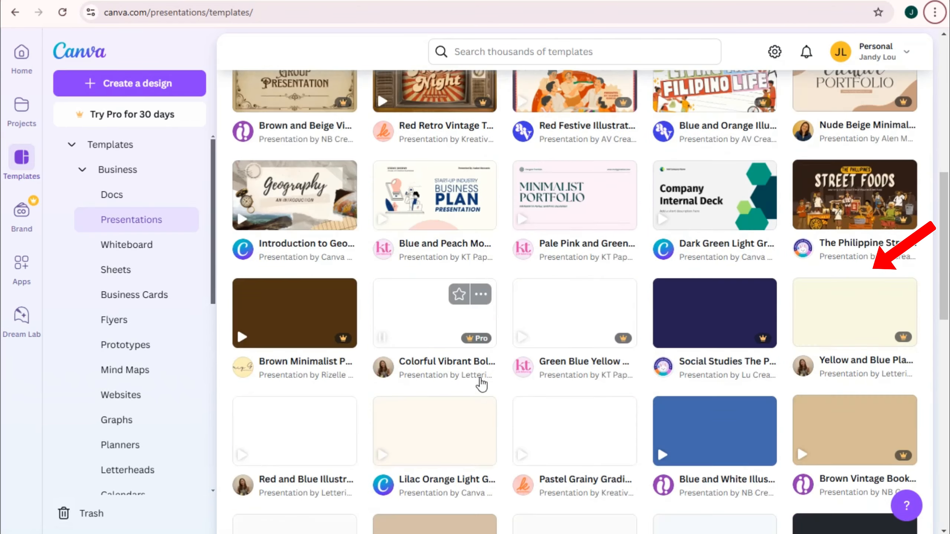
scroll(482, 384, "down", 1)
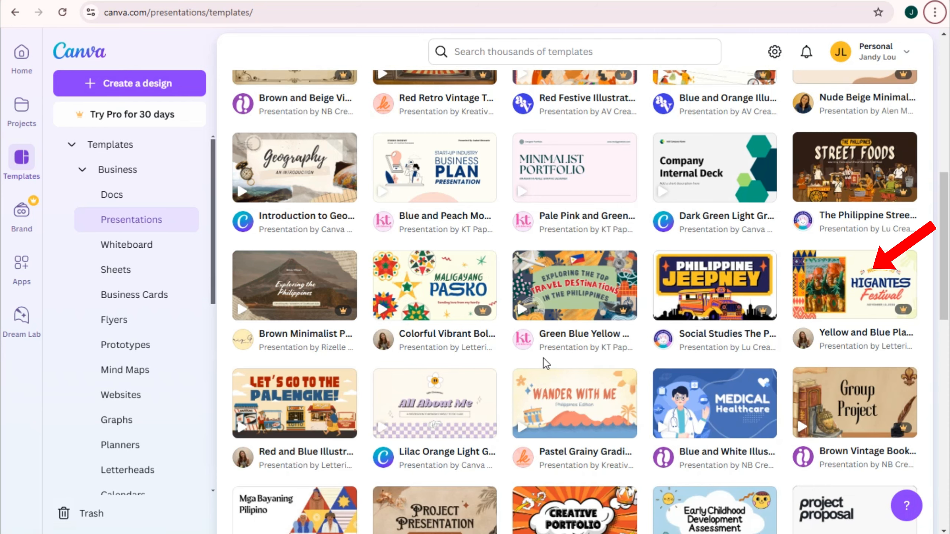
scroll(543, 357, "down", 3)
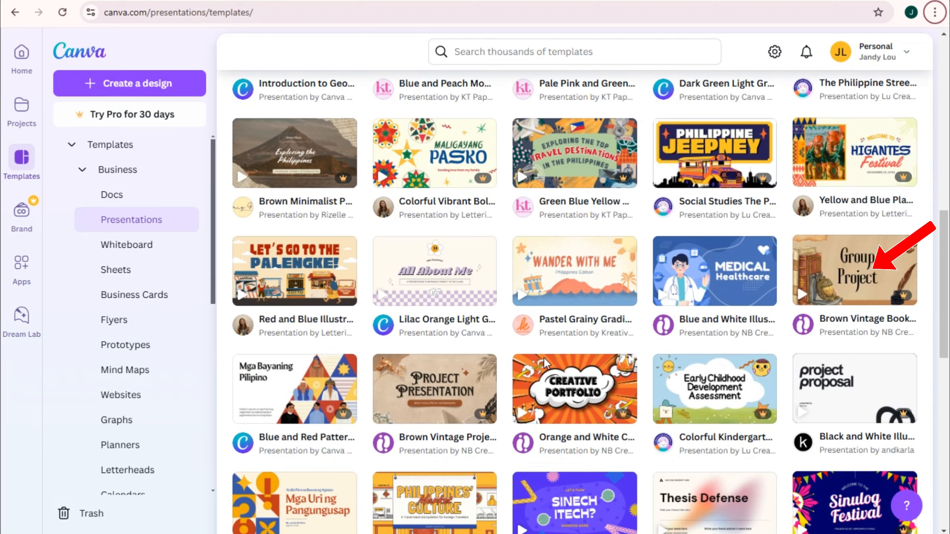
scroll(530, 376, "down", 5)
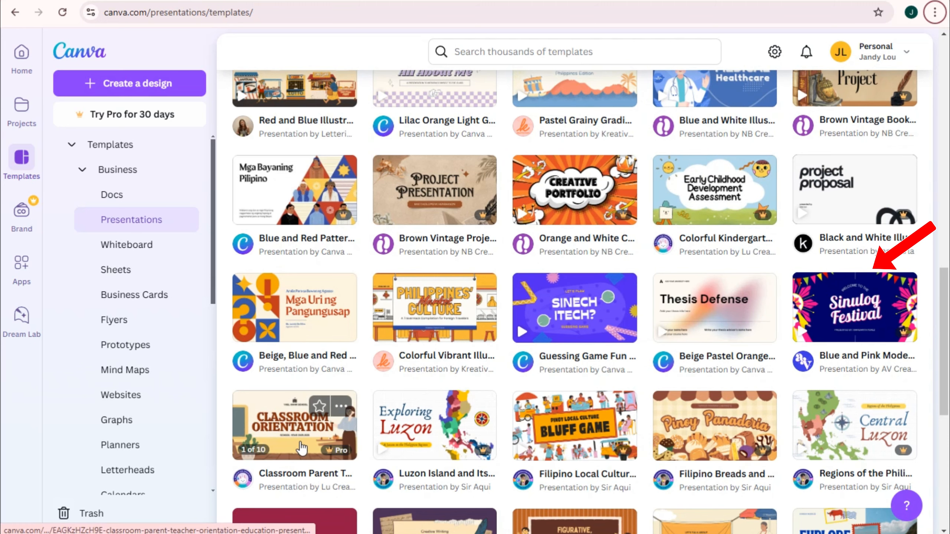
scroll(326, 425, "down", 2)
mouse_move(344, 393)
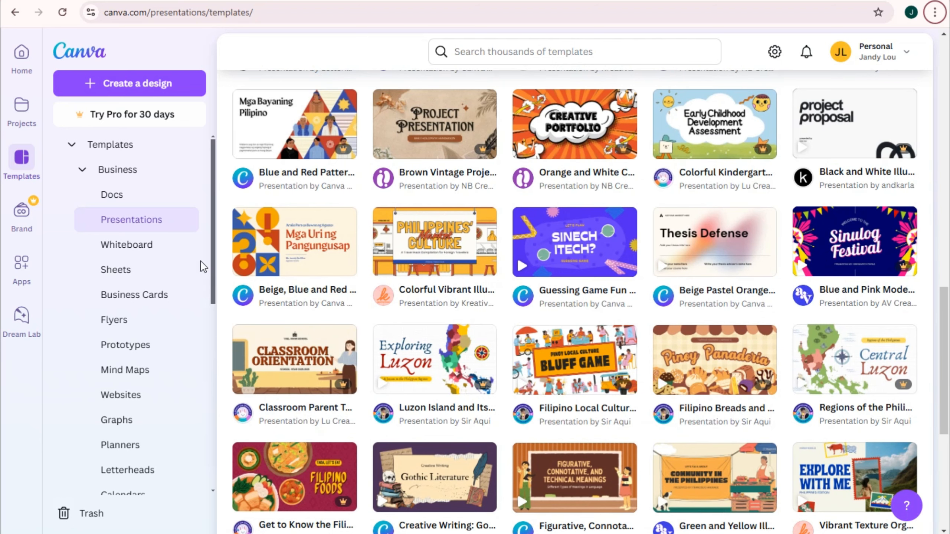
left_click(518, 46)
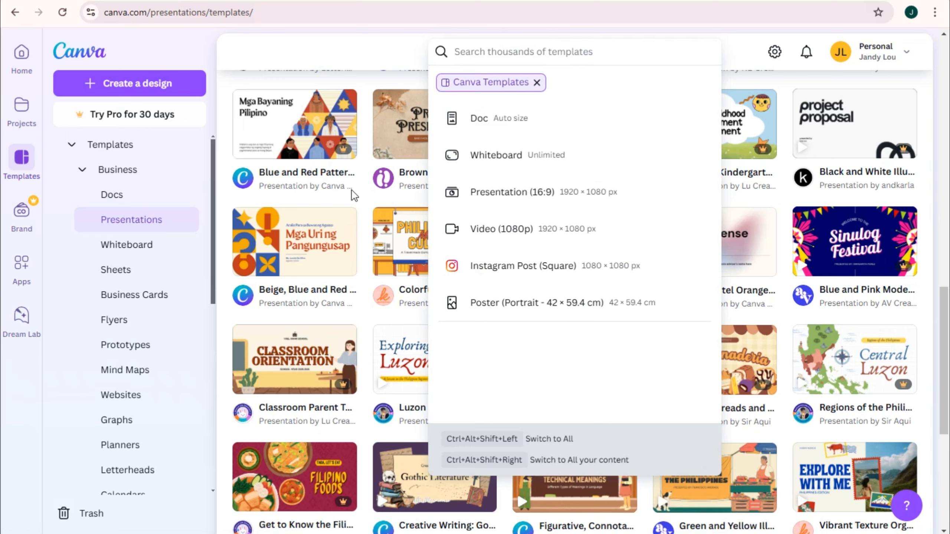
Show the Whiteboard templates within the Business category and look through the diagram and planning designs
left_click(154, 250)
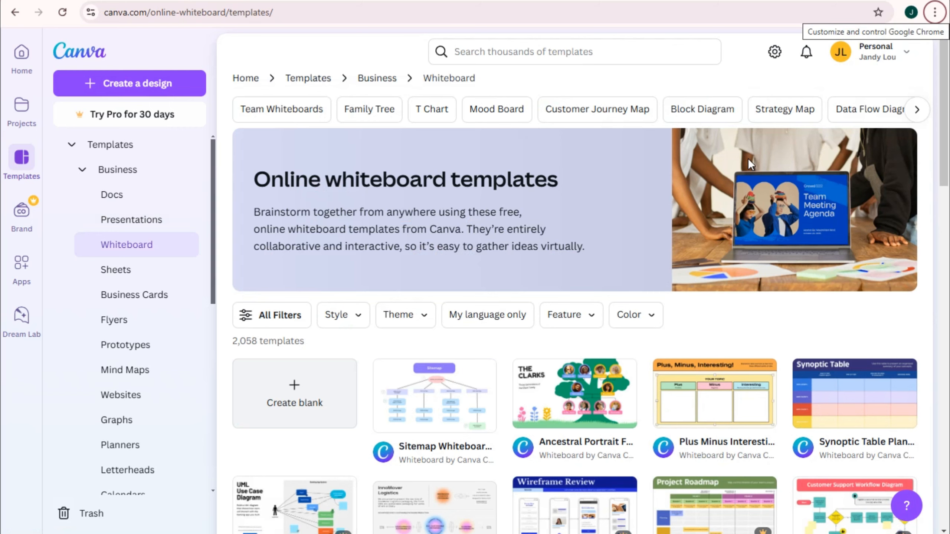
scroll(674, 229, "down", 5)
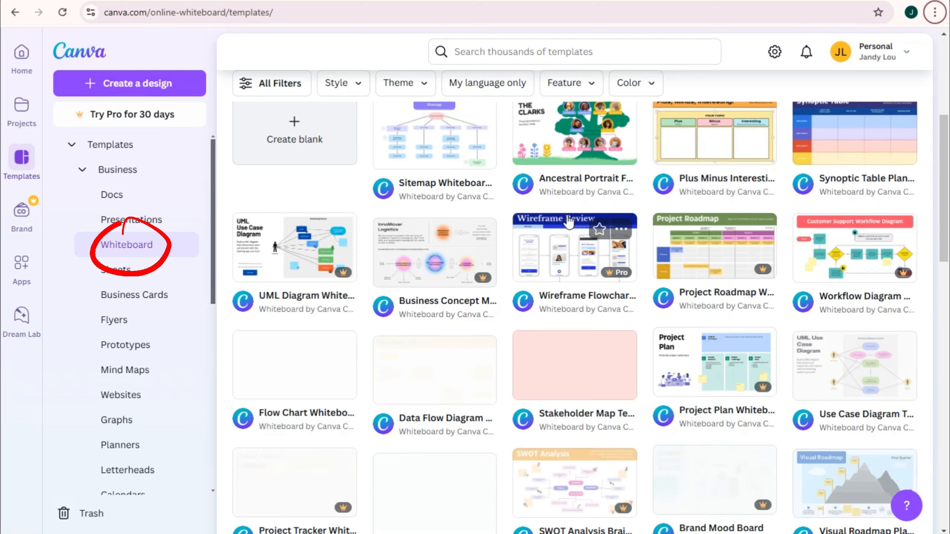
scroll(619, 247, "down", 3)
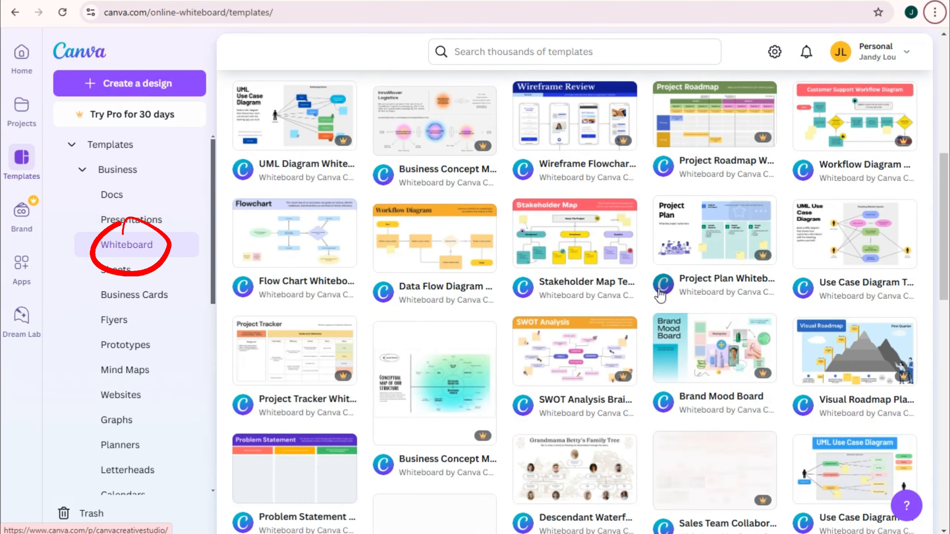
mouse_move(660, 302)
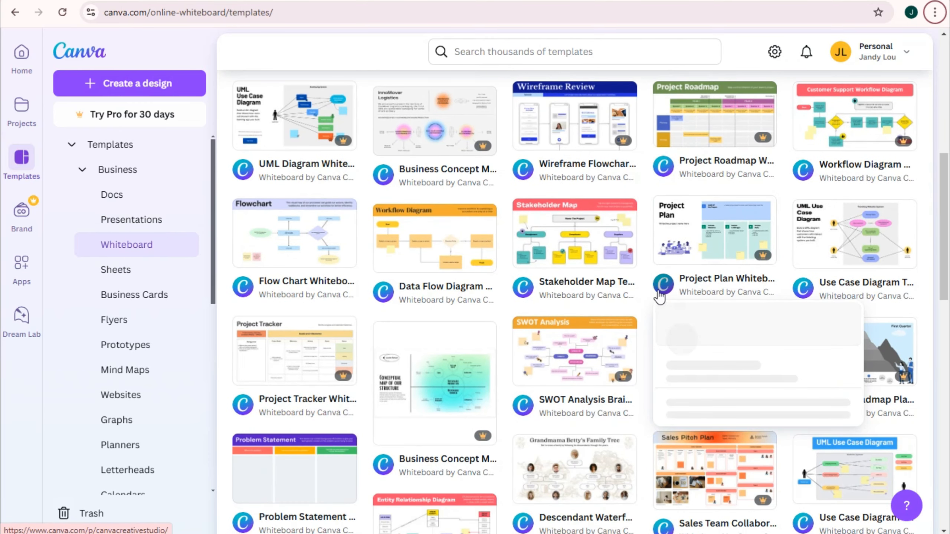
scroll(673, 331, "down", 3)
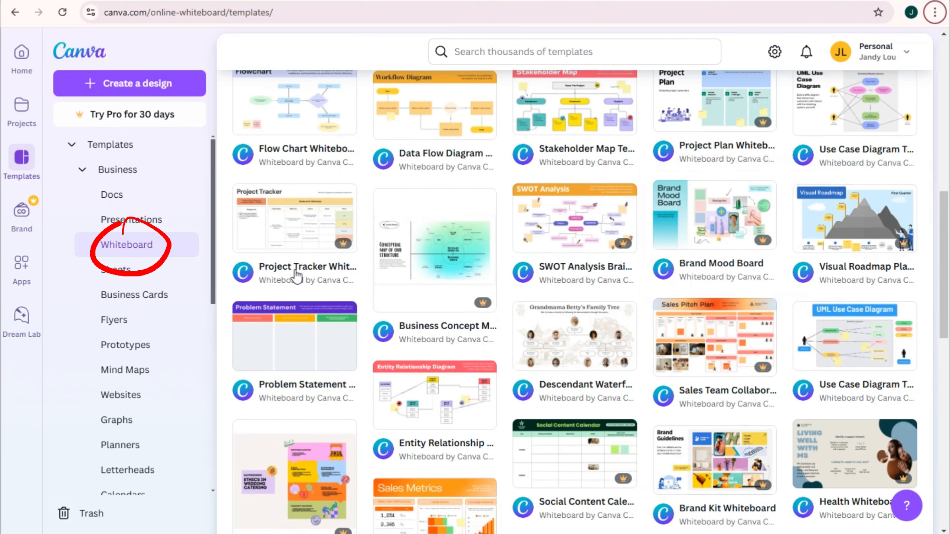
Show the Sheets and Business Cards templates within the Business category and look through the card designs
left_click(169, 268)
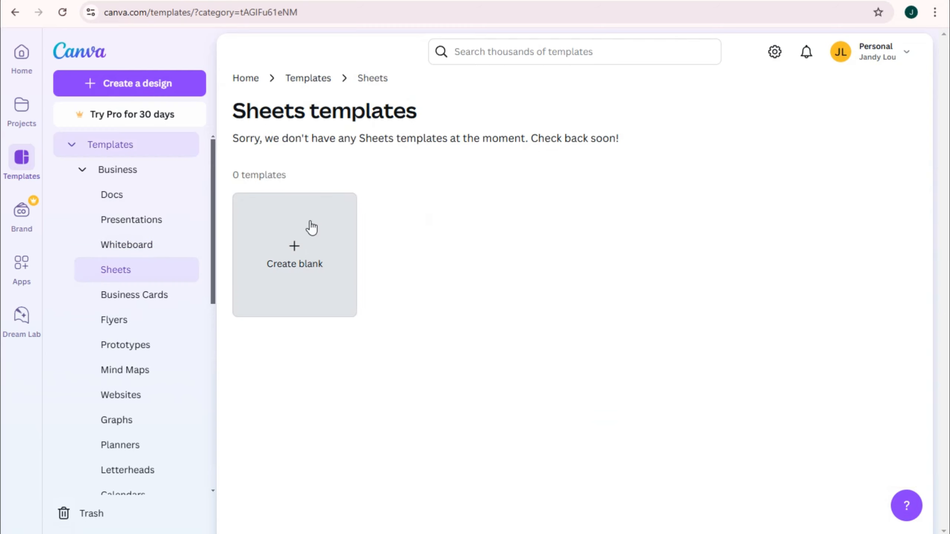
left_click(314, 253)
left_click(159, 300)
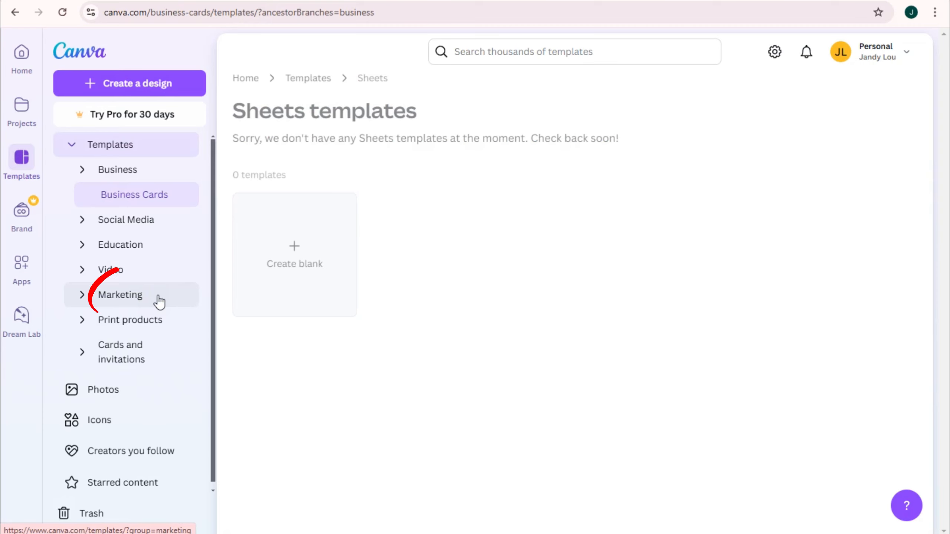
scroll(265, 173, "down", 5)
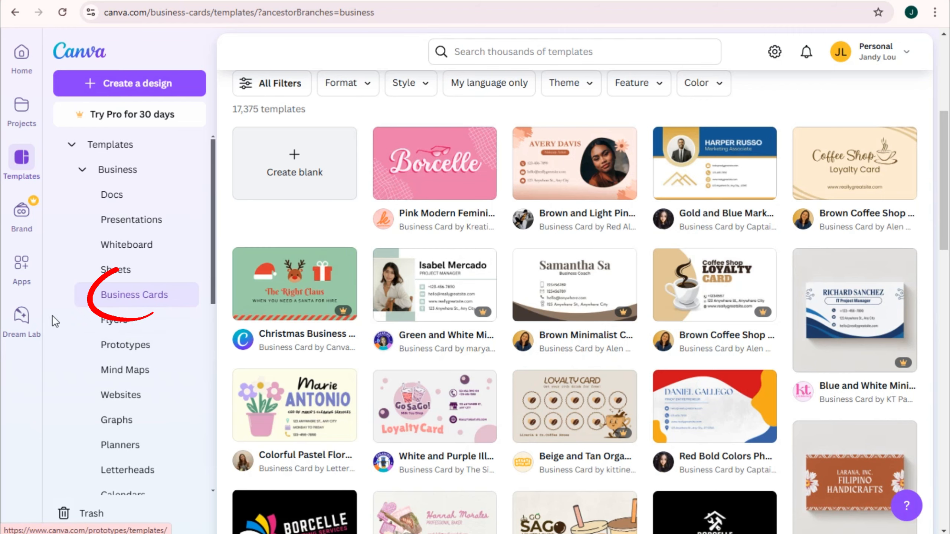
Show the Flyers templates within the Business category and look through the flyer designs
left_click(112, 320)
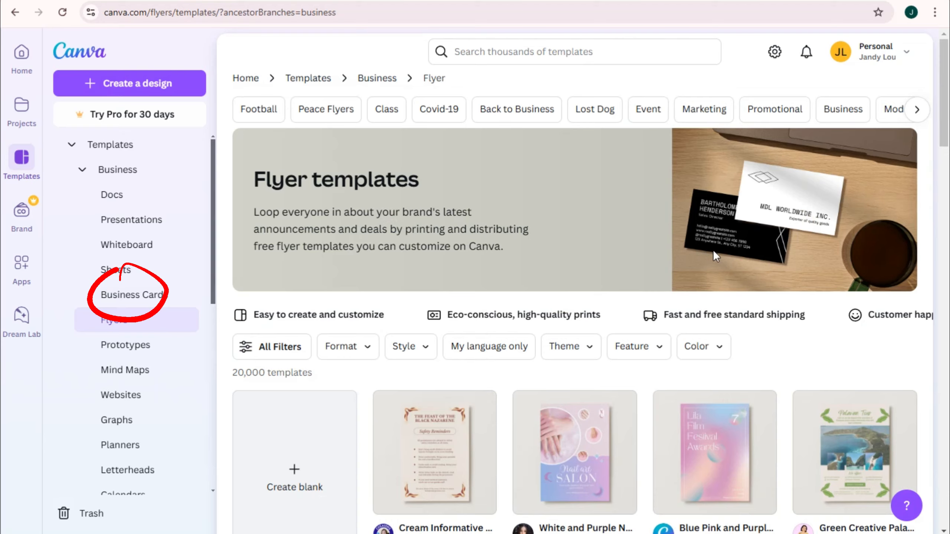
scroll(715, 257, "down", 10)
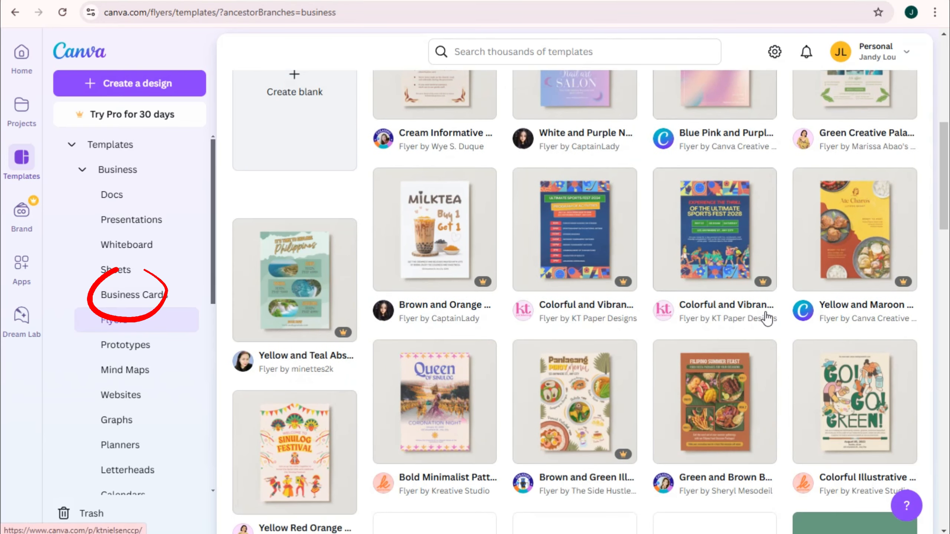
scroll(767, 318, "down", 5)
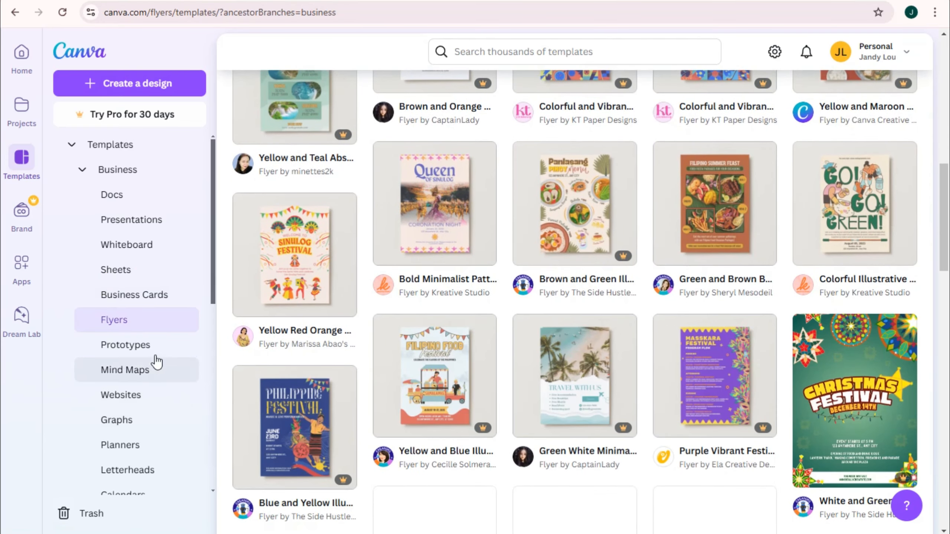
Show the Prototypes templates within the Business category and look through the desktop and mobile prototype designs
left_click(157, 354)
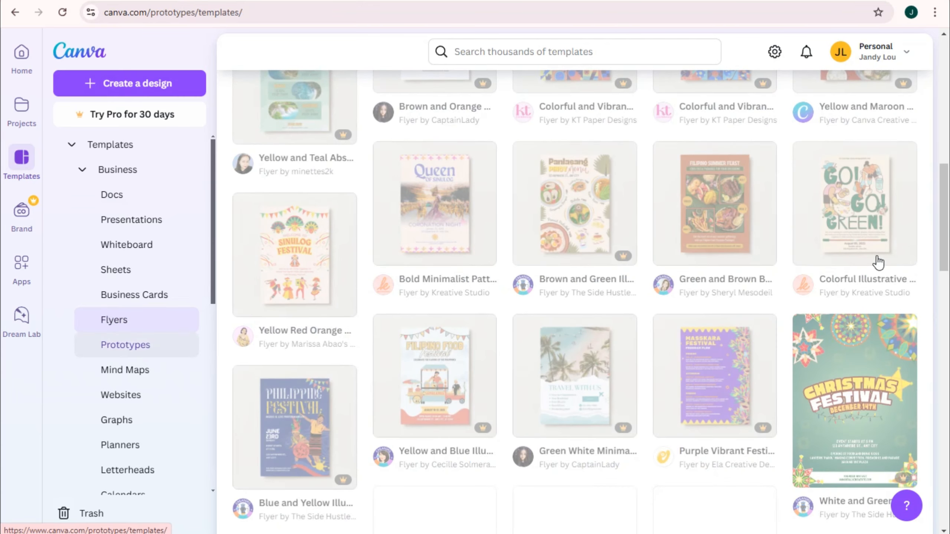
scroll(503, 371, "down", 5)
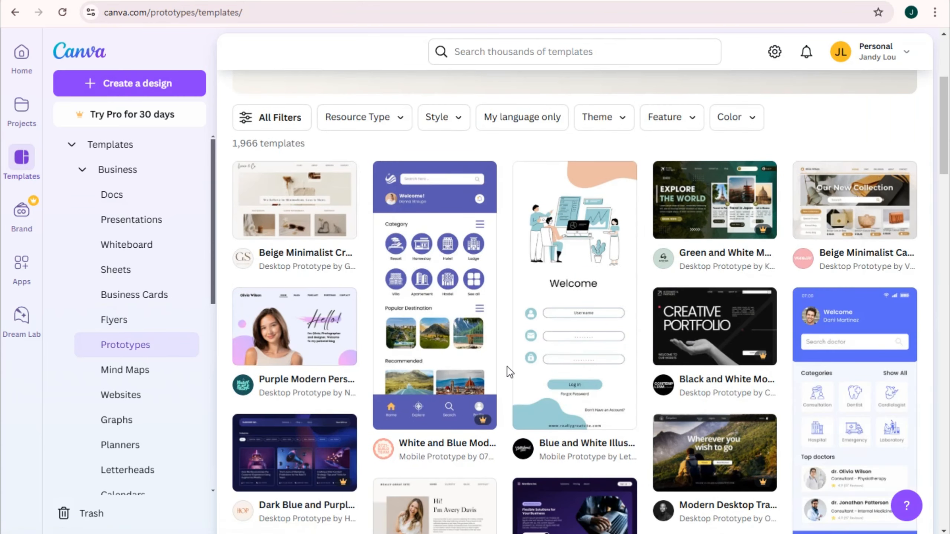
scroll(509, 372, "down", 5)
Show the Mind Maps and Websites templates within the Business category and review the remaining categories in the template list
left_click(134, 370)
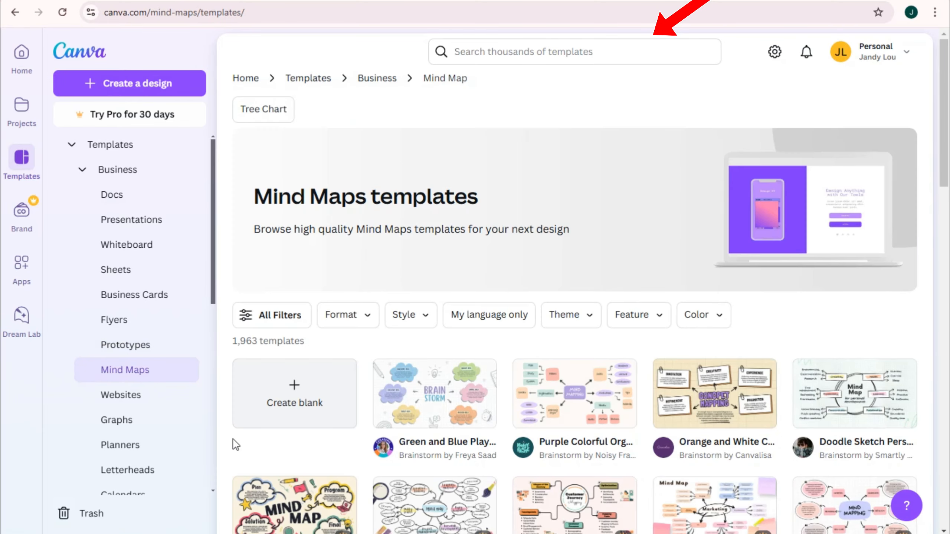
scroll(233, 443, "down", 5)
scroll(139, 357, "down", 4)
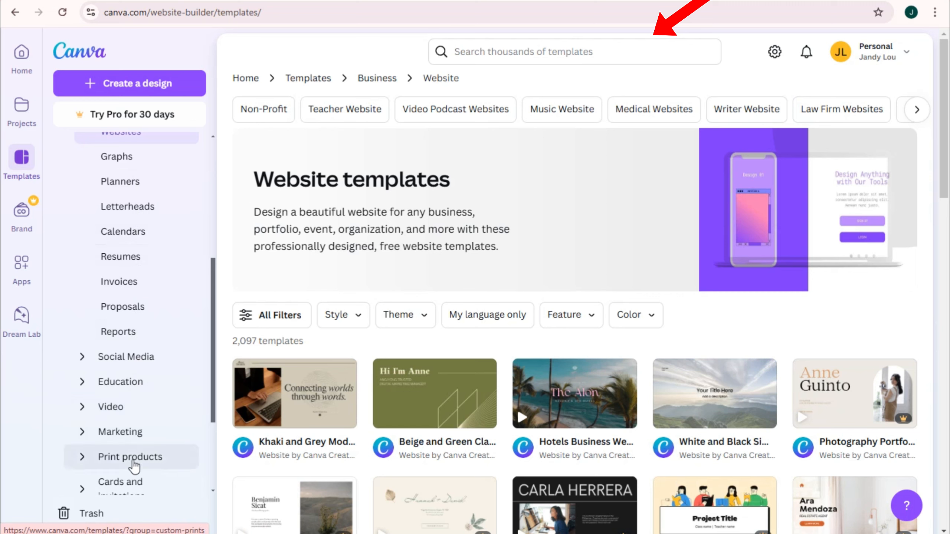
scroll(133, 472, "down", 3)
scroll(134, 457, "down", 1)
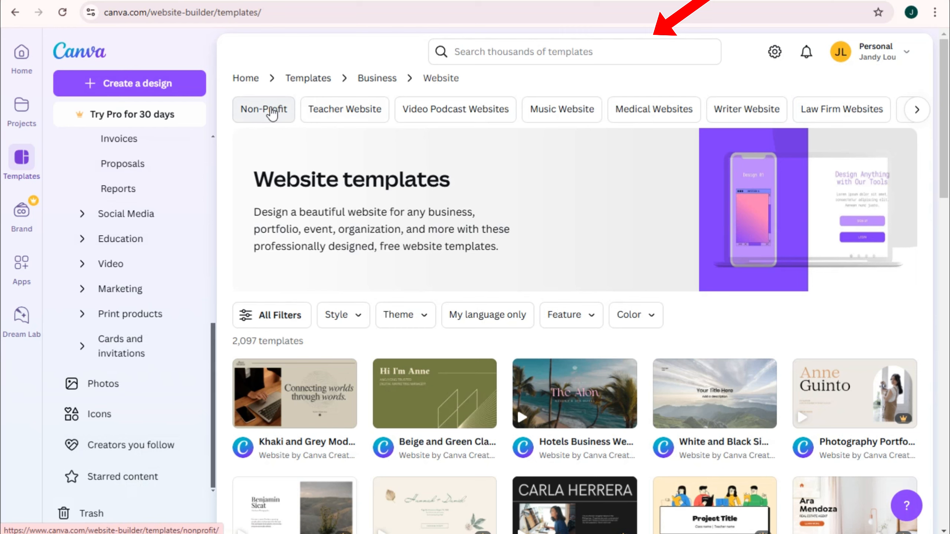
Open the Social Media template category and look through its trending designs and all of its browsable subcategories
left_click(148, 216)
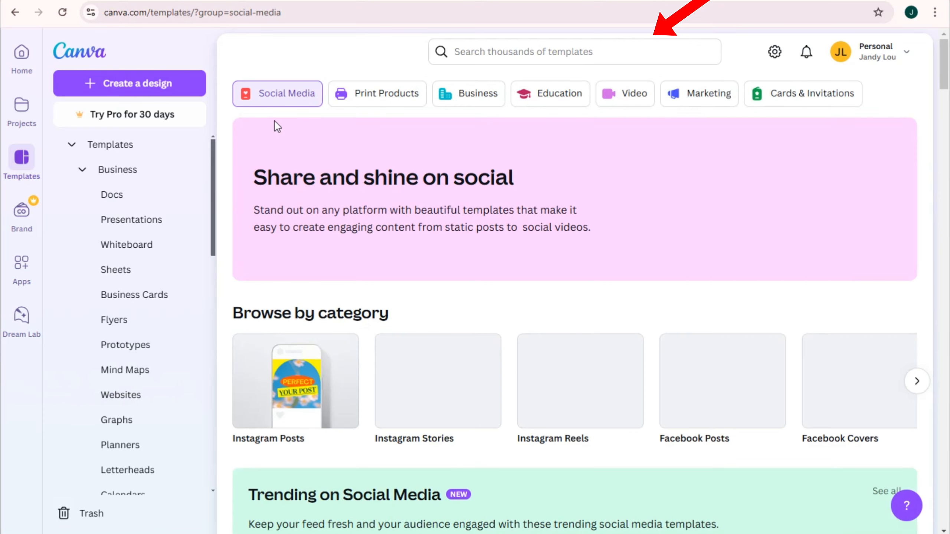
scroll(430, 257, "down", 5)
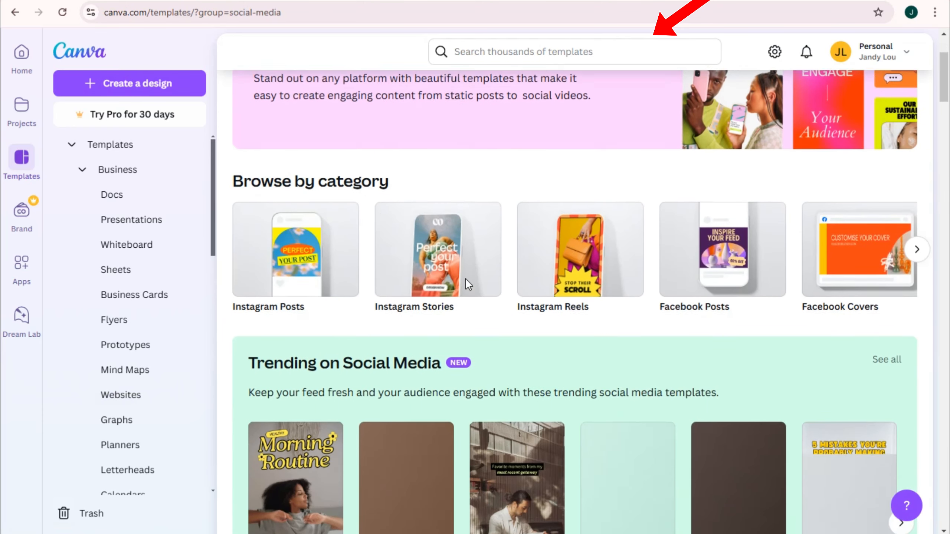
scroll(547, 297, "down", 4)
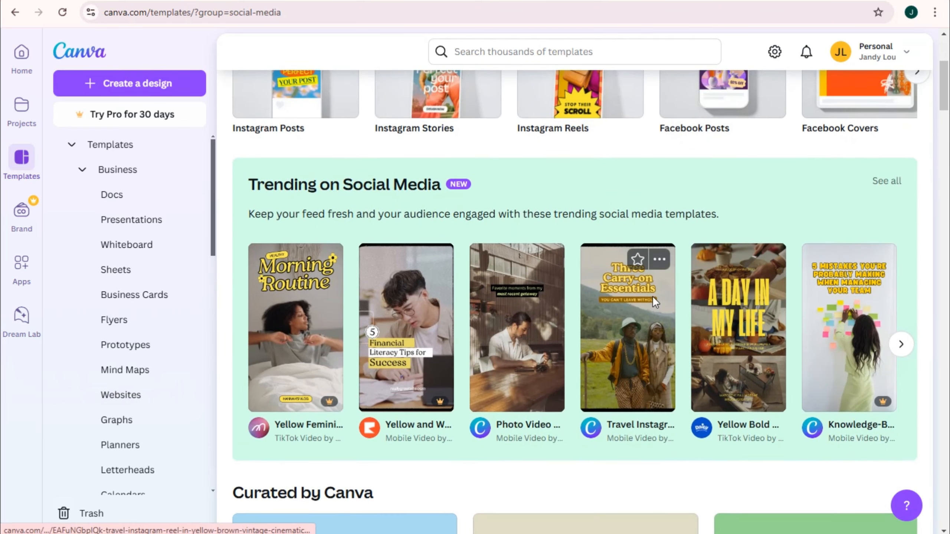
scroll(652, 296, "up", 5)
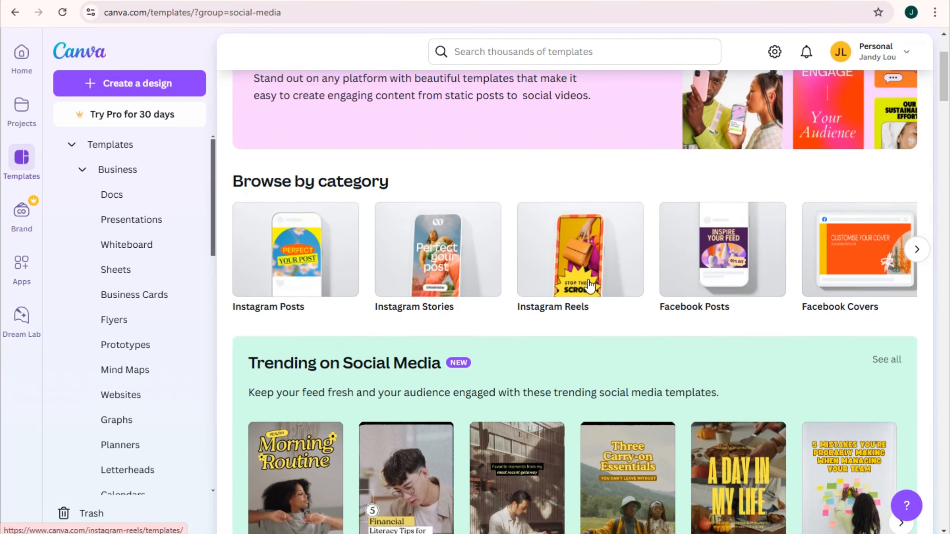
left_click(917, 249)
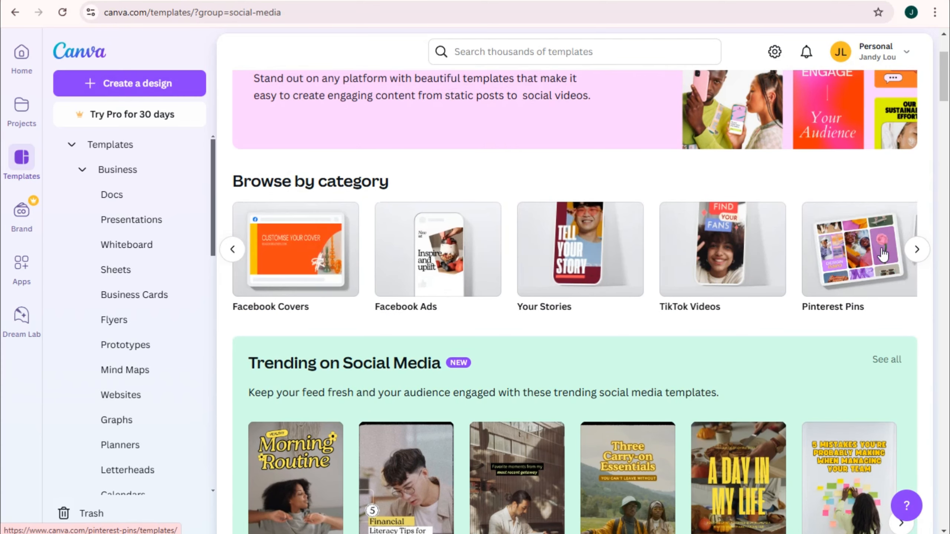
left_click(917, 250)
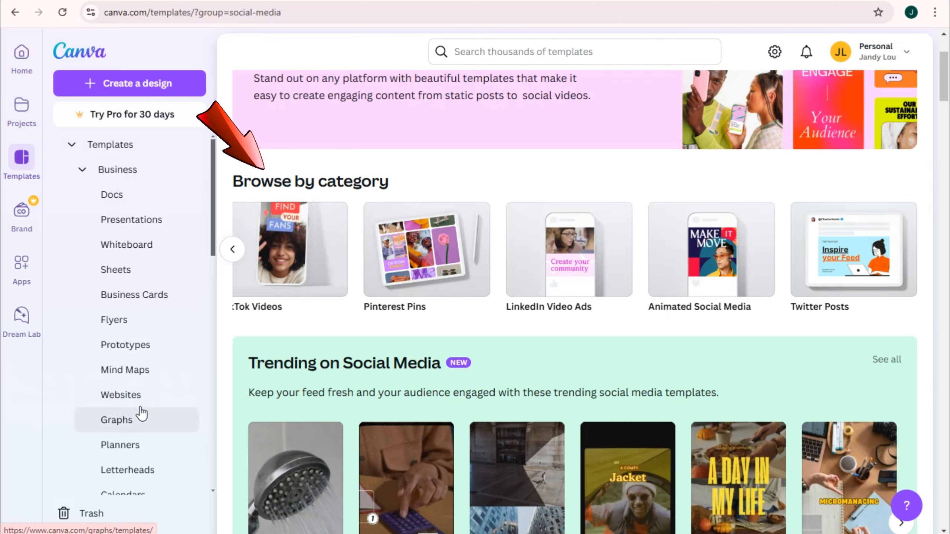
Show the Teacher Website templates within the Business category's Websites and look over the designs
left_click(135, 395)
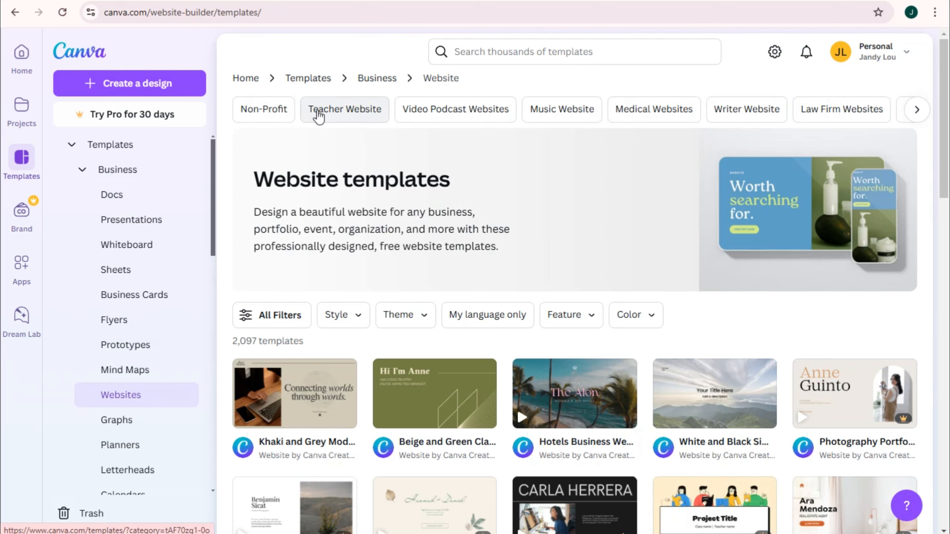
left_click(319, 114)
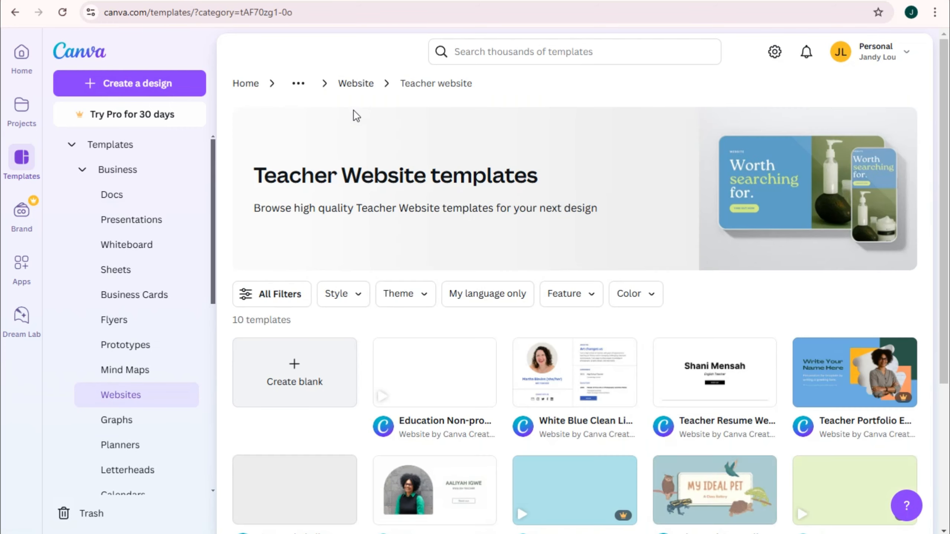
scroll(607, 380, "down", 1)
scroll(392, 201, "up", 1)
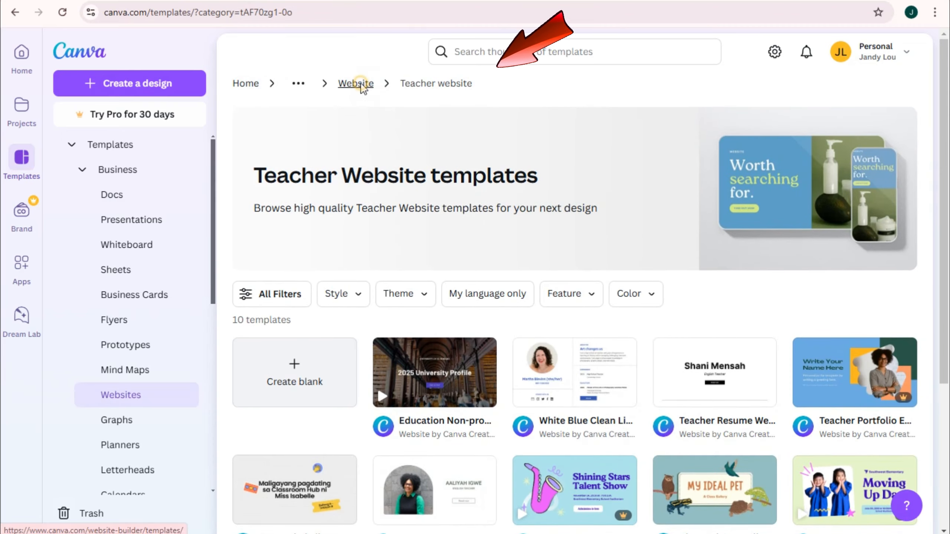
Return to the main Website templates page and look through the other website subcategories
left_click(361, 86)
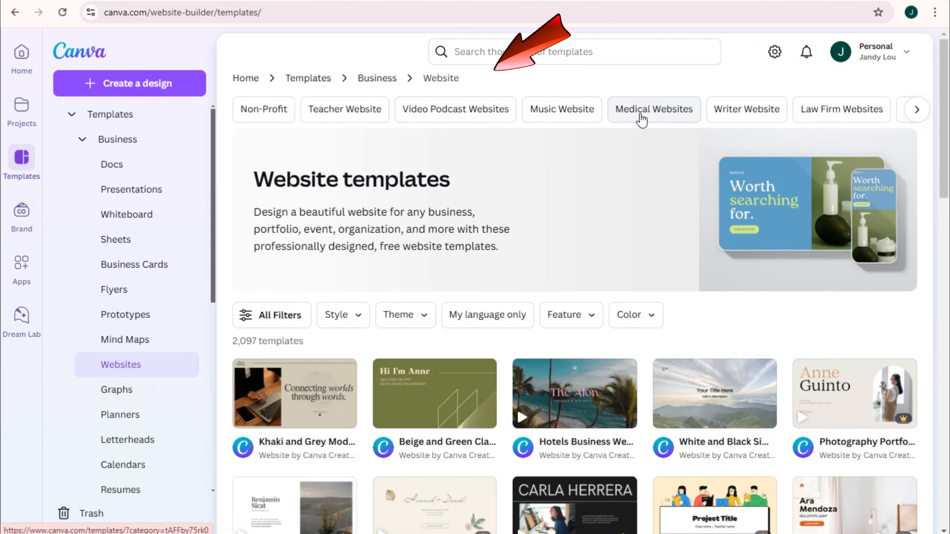
left_click(917, 119)
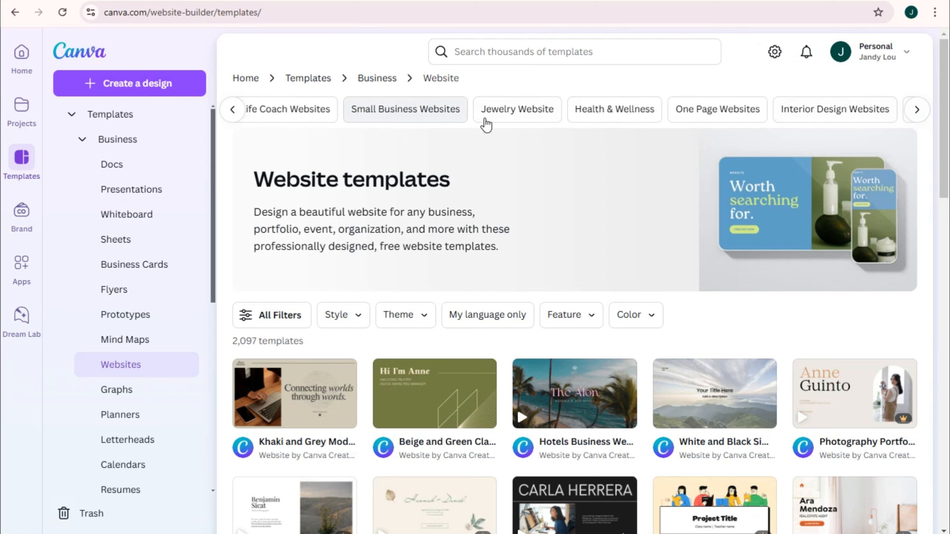
left_click(917, 119)
Open the recommended Mockups app from the Apps page and look through its technology, trending and new mockups
left_click(20, 277)
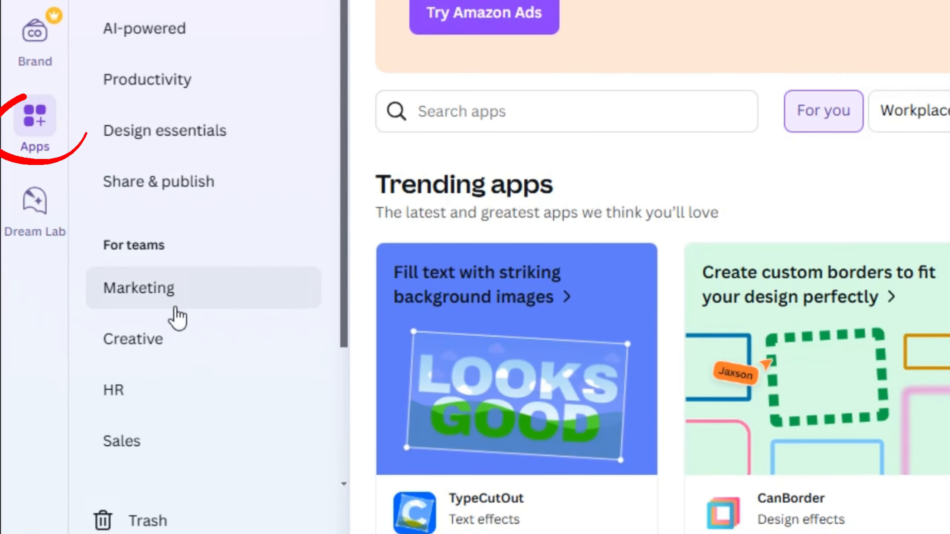
scroll(106, 397, "down", 3)
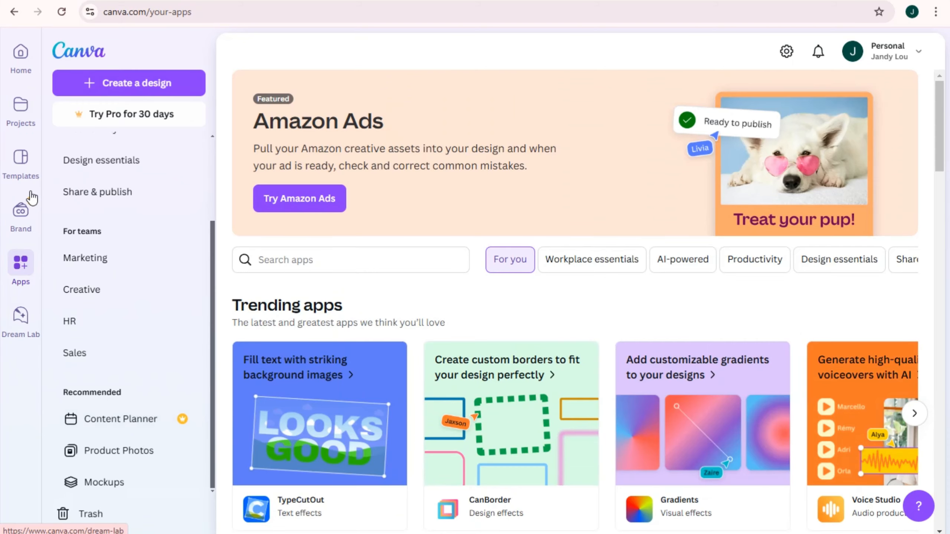
left_click(108, 487)
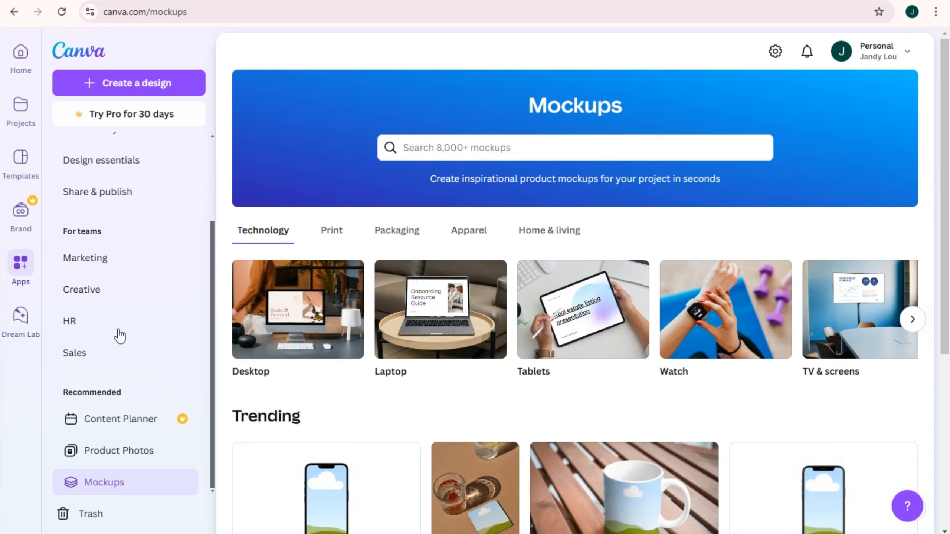
scroll(486, 354, "down", 2)
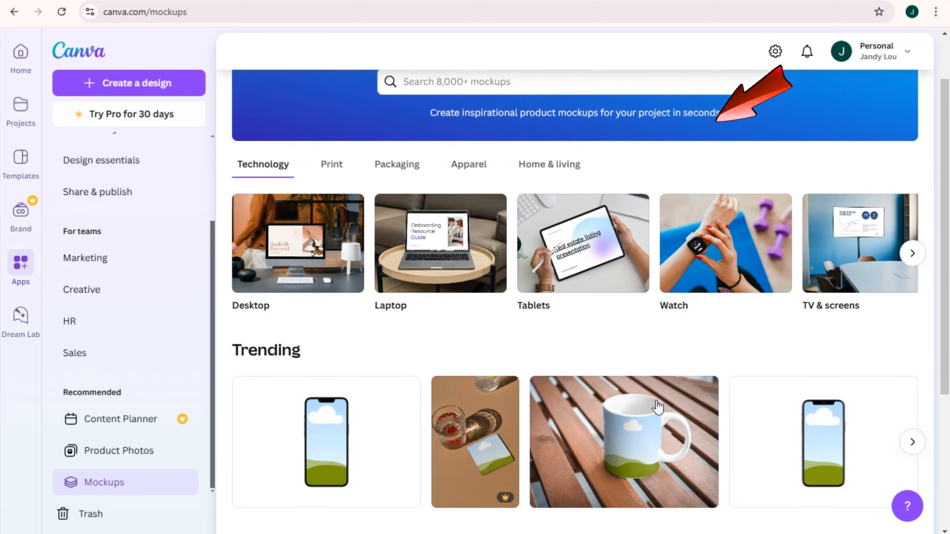
scroll(639, 438, "down", 5)
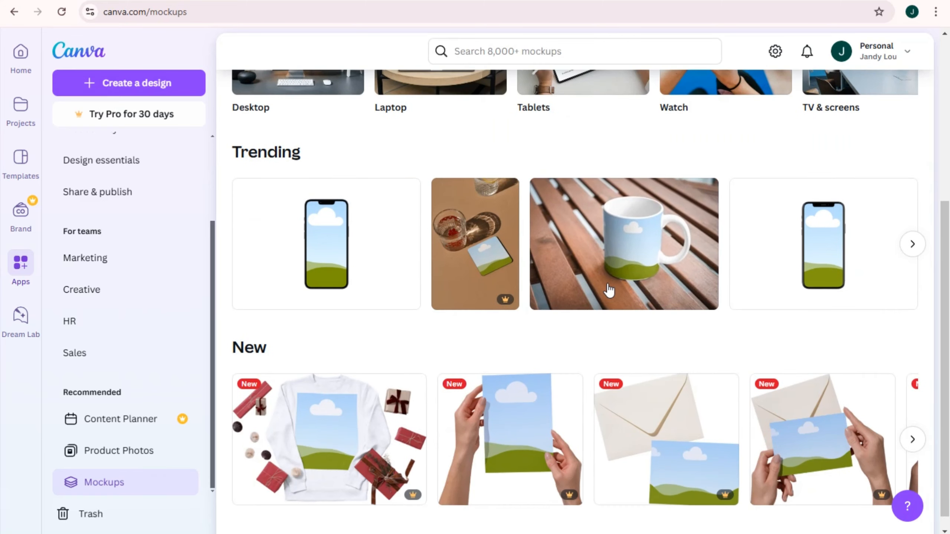
Open the trending mug mockup on the wooden table and place the uploaded dog image on it
right_click(632, 254)
left_click(615, 240)
left_click(616, 241)
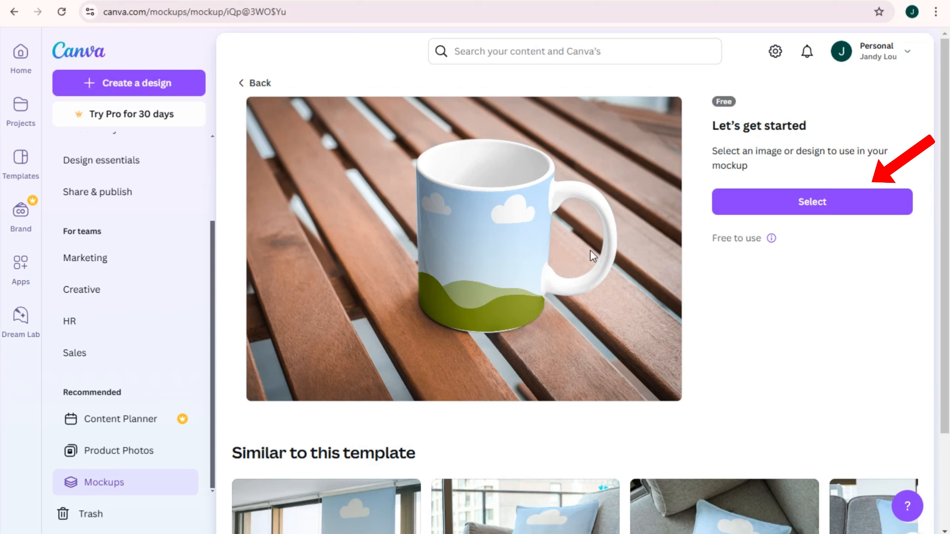
left_click(840, 205)
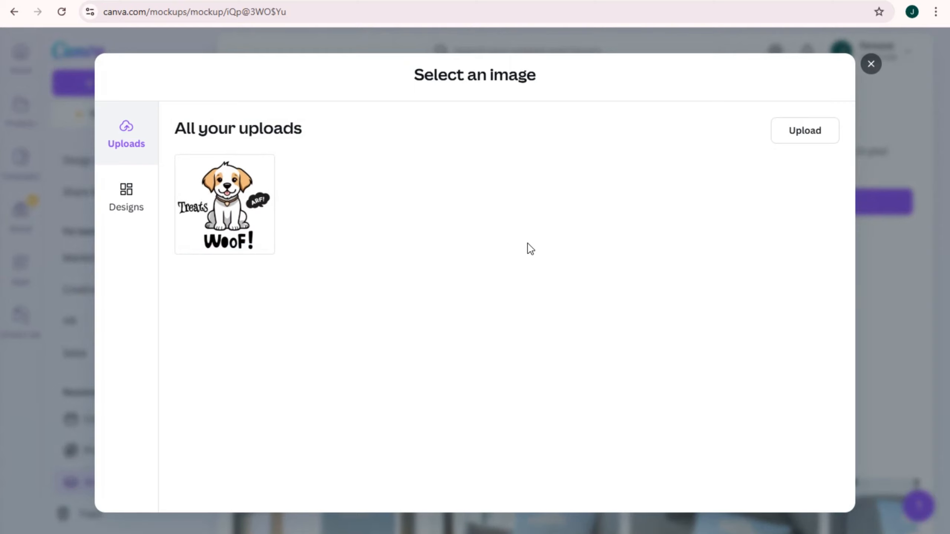
left_click(225, 205)
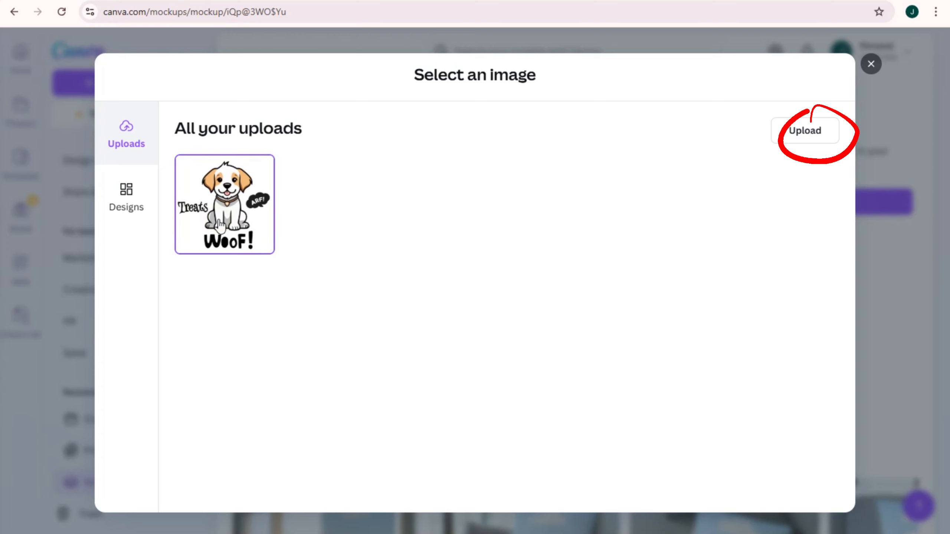
left_click(506, 494)
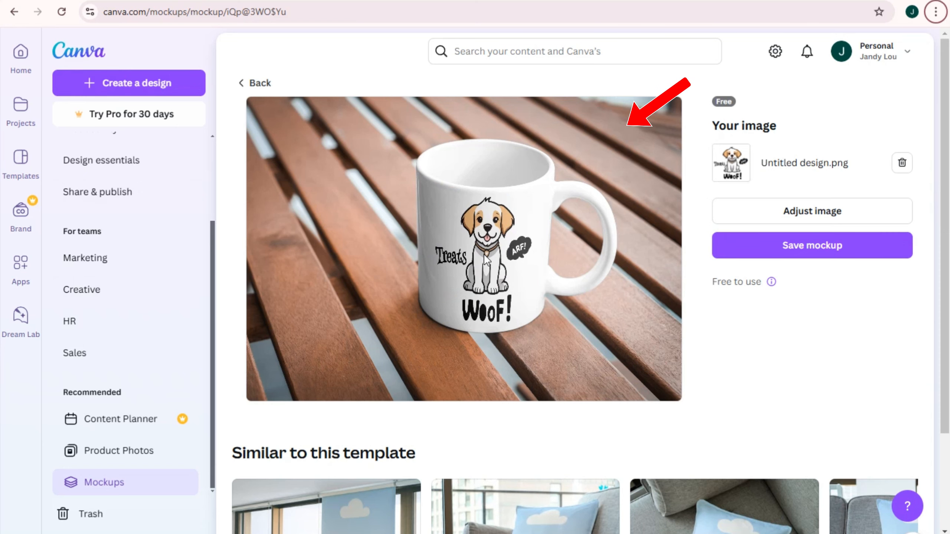
Show the dog image on the similar free pillow mockup and look over the result and its similar templates
scroll(525, 256, "down", 3)
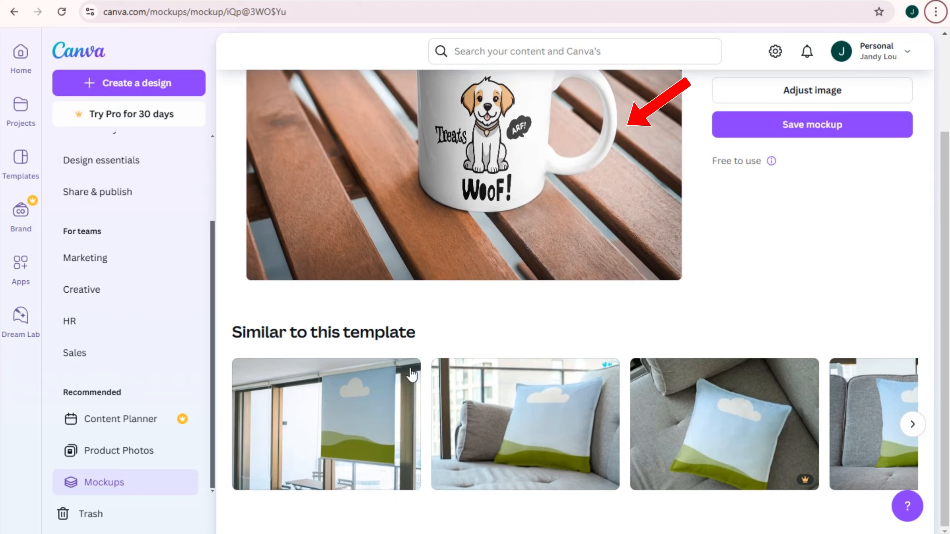
scroll(519, 229, "up", 2)
left_click(534, 477)
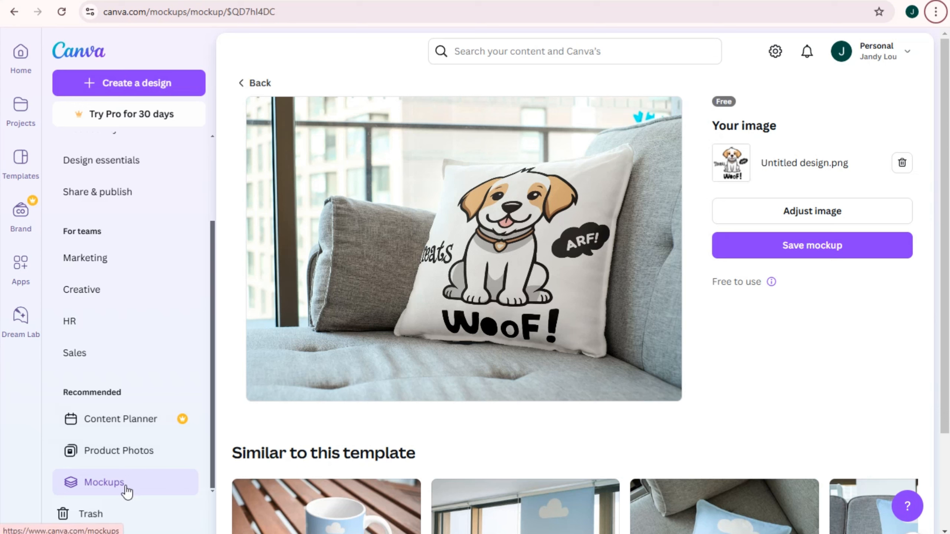
scroll(336, 328, "down", 3)
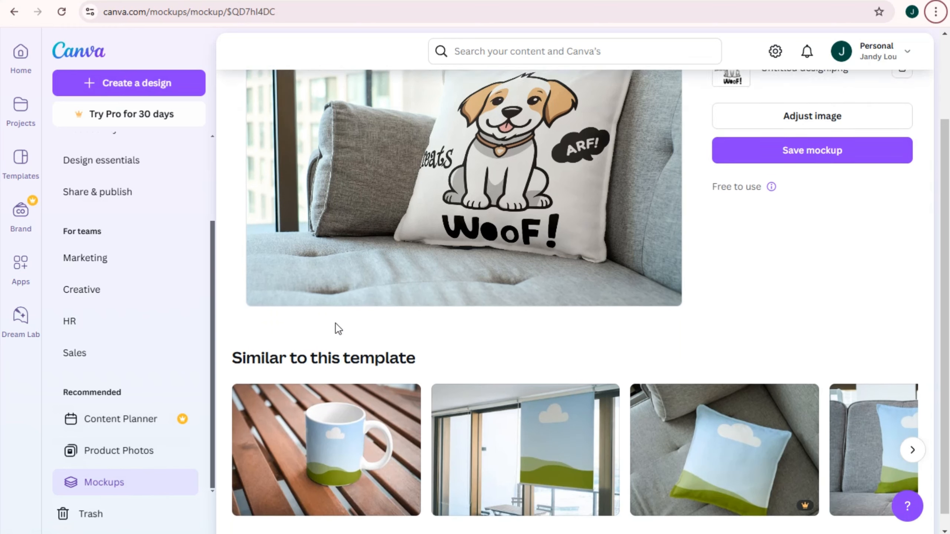
scroll(336, 326, "up", 3)
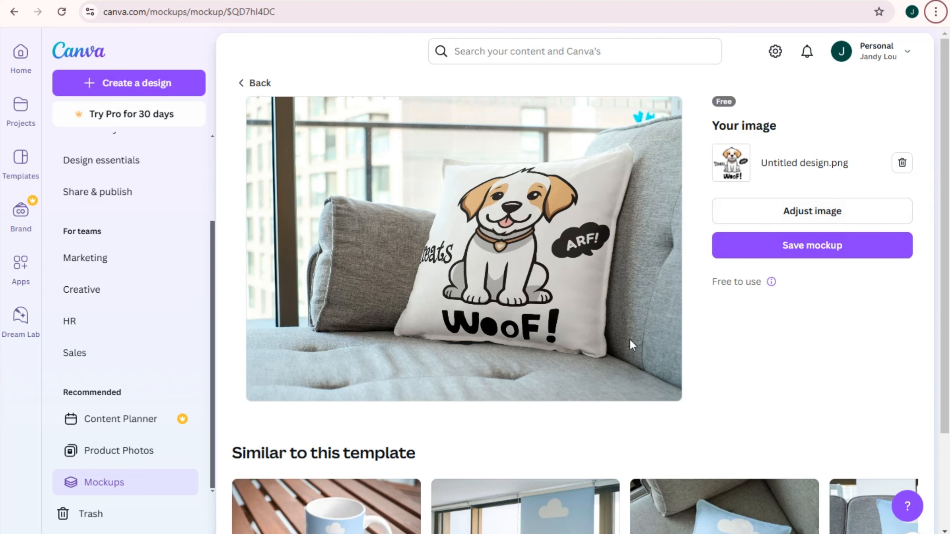
Return to the main Apps page and look through its trending, new, team and category app listings
scroll(374, 374, "down", 3)
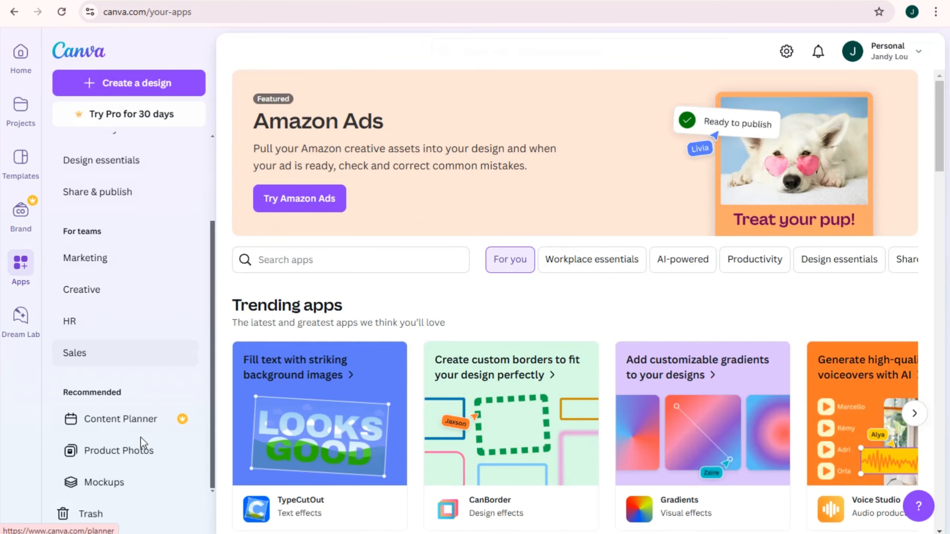
scroll(496, 382, "down", 5)
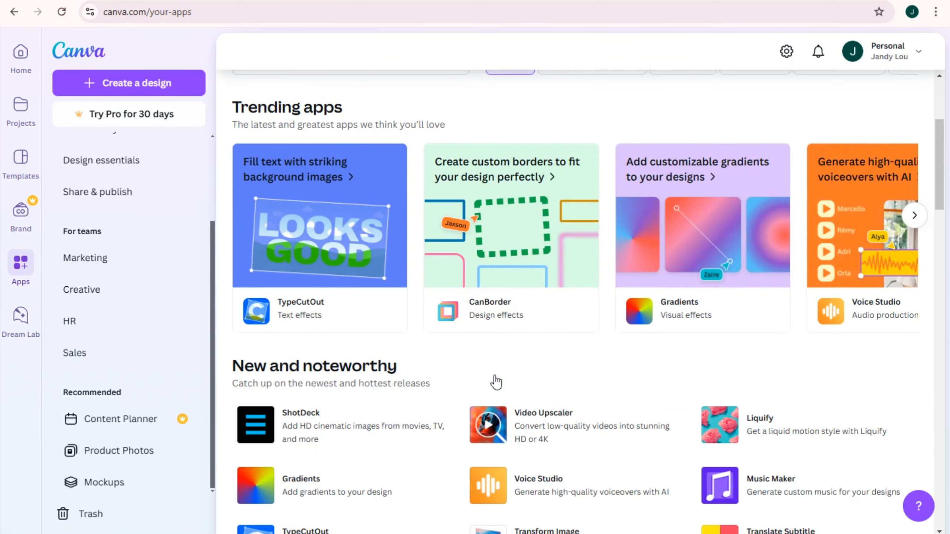
scroll(528, 304, "down", 5)
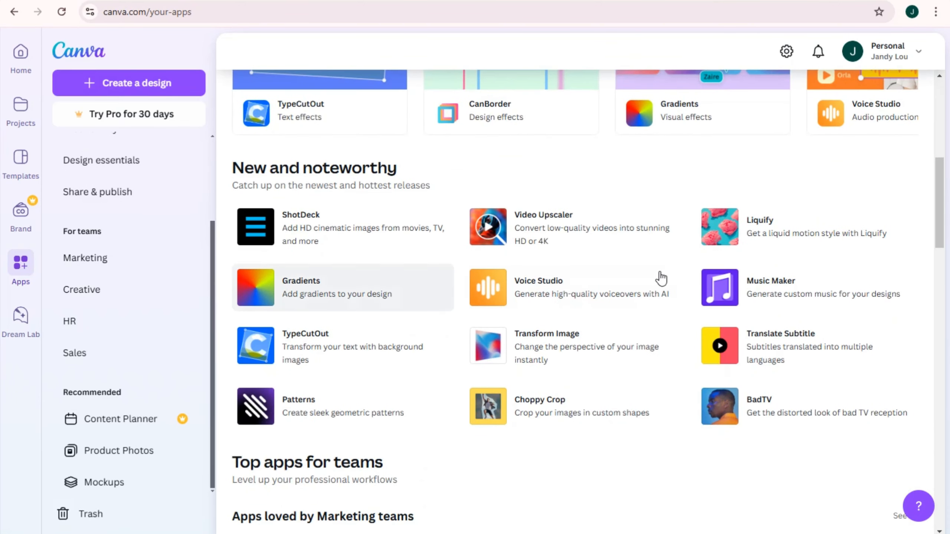
scroll(598, 397, "down", 7)
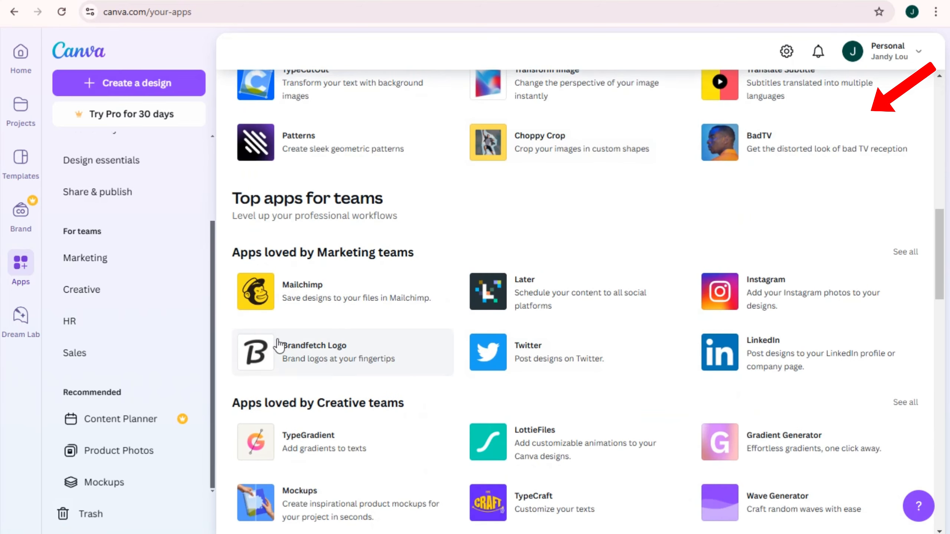
scroll(838, 318, "down", 3)
scroll(840, 338, "down", 5)
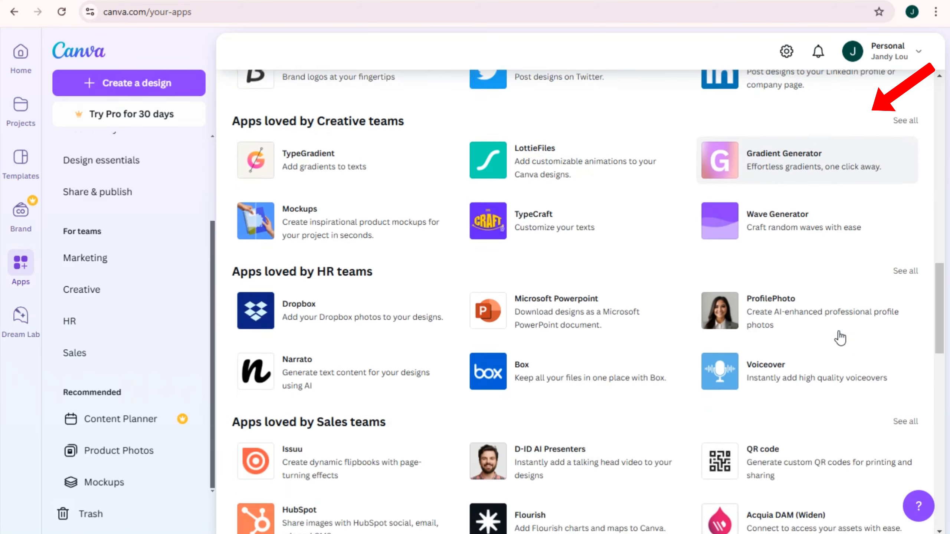
scroll(853, 384, "down", 9)
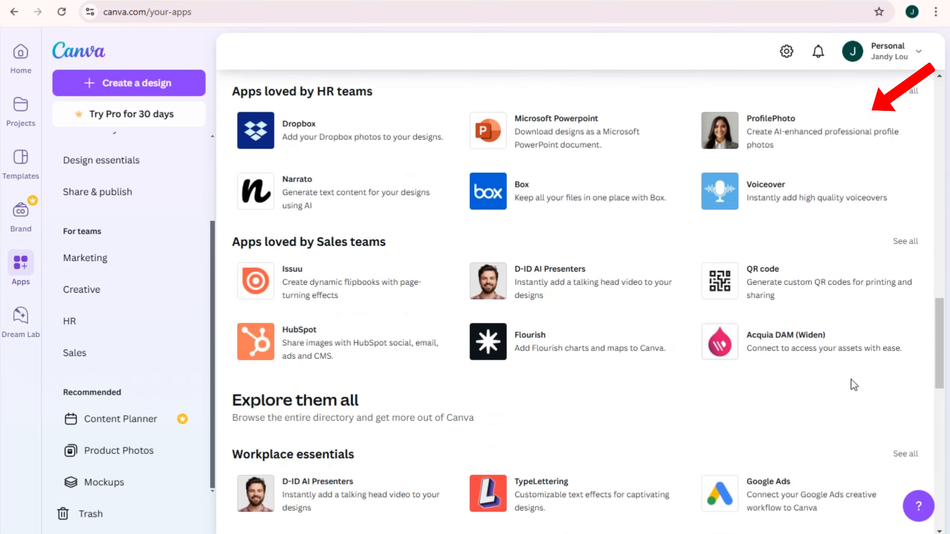
scroll(852, 385, "down", 13)
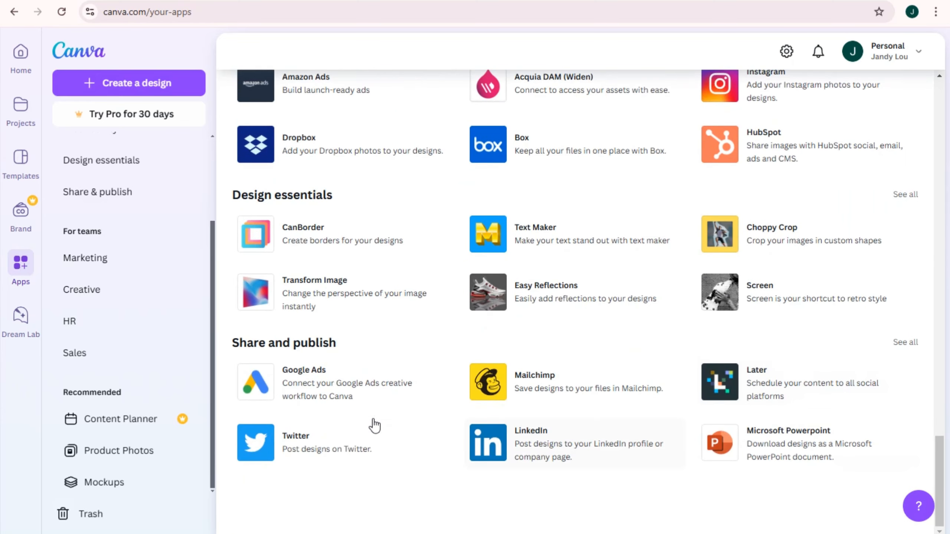
View the details of the Mailchimp app and of the D-ID AI Presenters app, closing each one
left_click(534, 407)
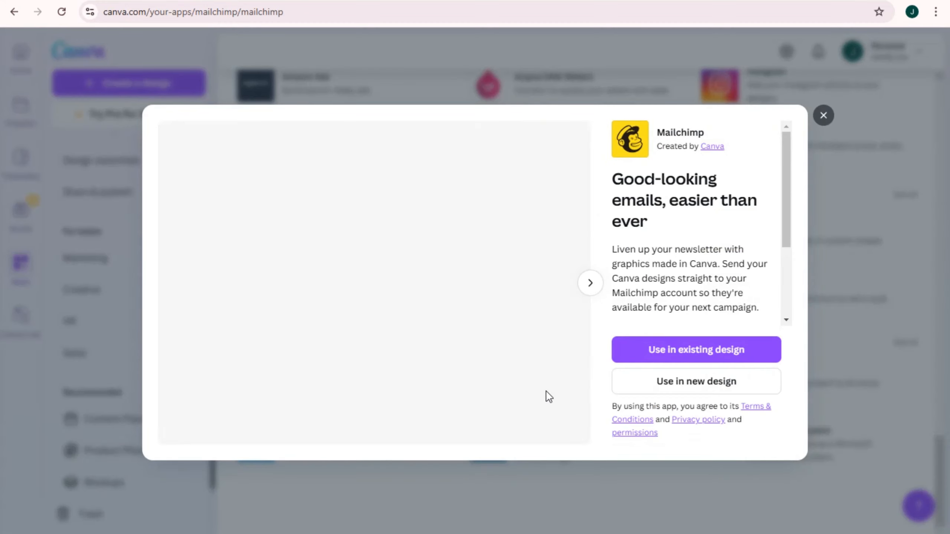
left_click(824, 117)
scroll(640, 305, "up", 13)
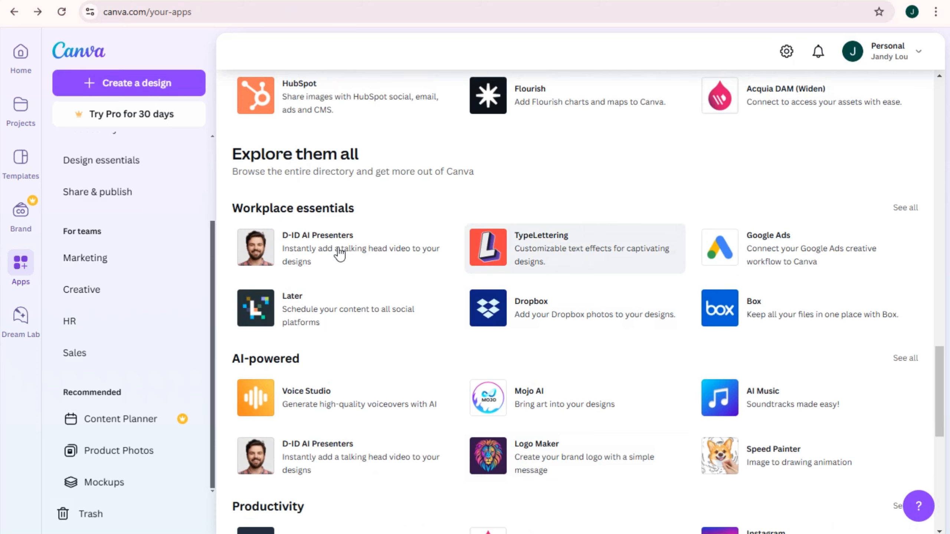
left_click(391, 255)
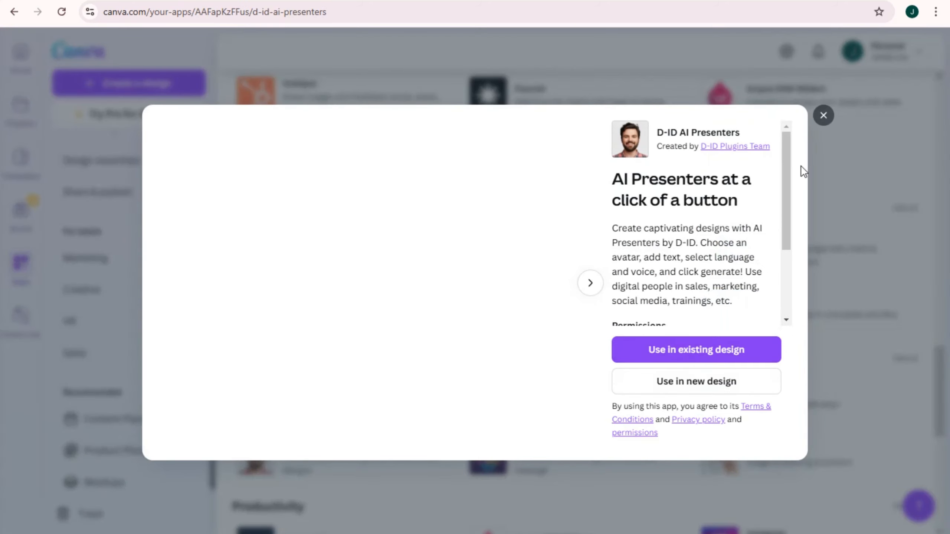
left_click(822, 117)
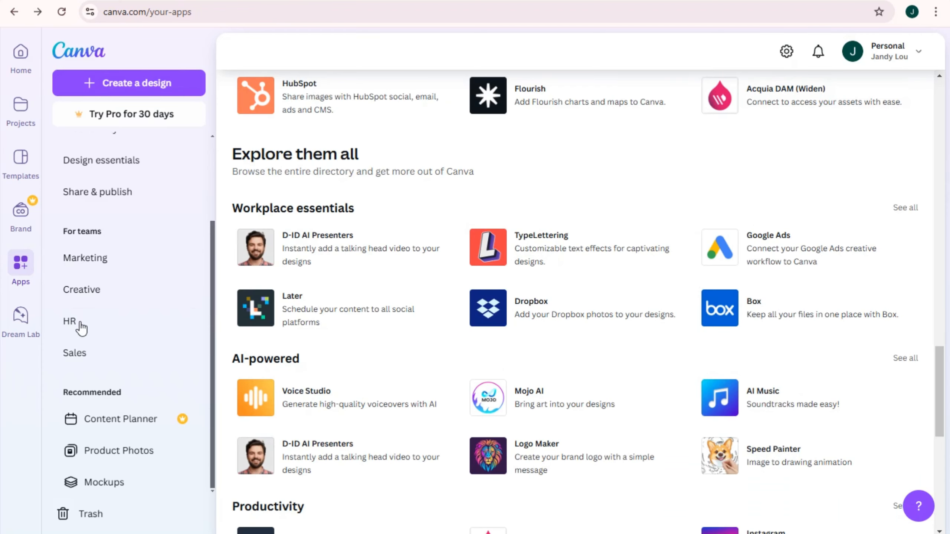
Generate images in Dream Lab from the prompt "A cat in a dark street" and look over the results
left_click(22, 325)
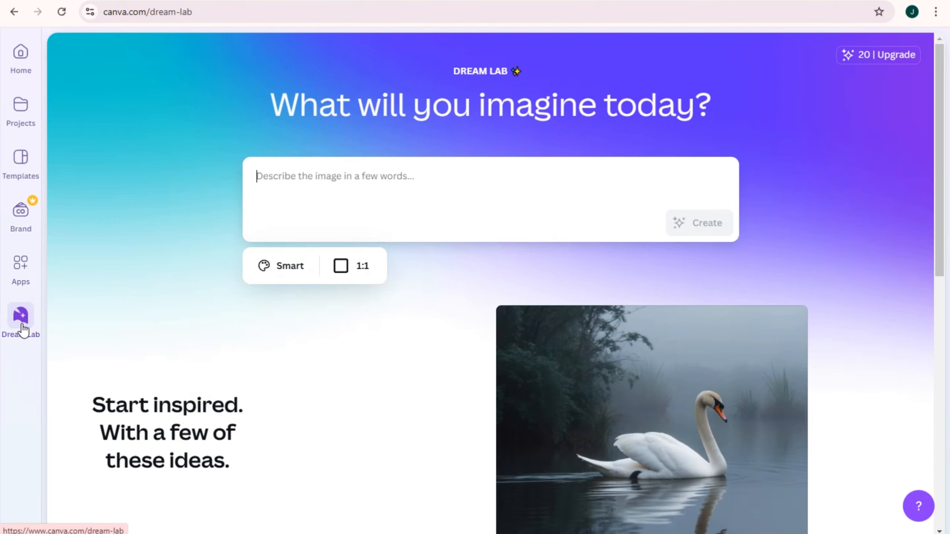
scroll(371, 354, "down", 5)
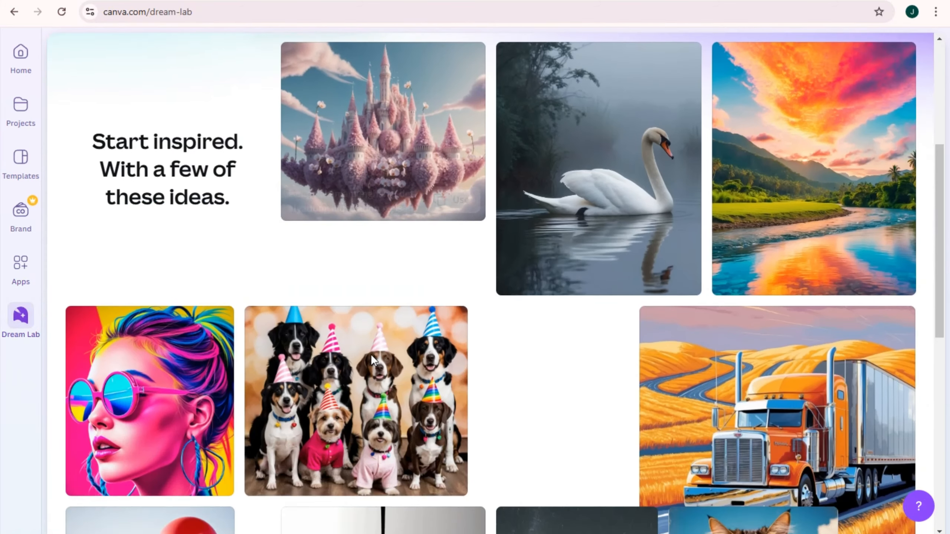
scroll(370, 129, "up", 4)
type("A")
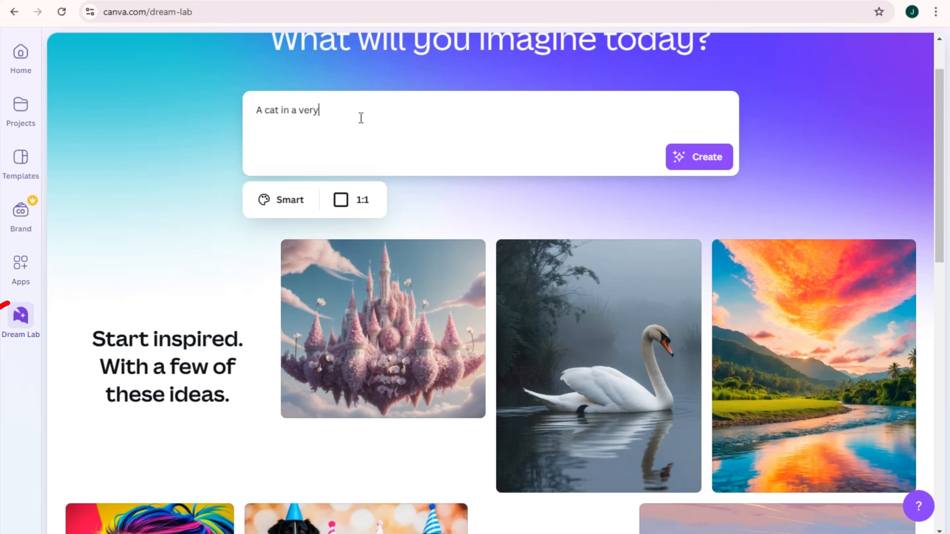
type("cat in a dark street")
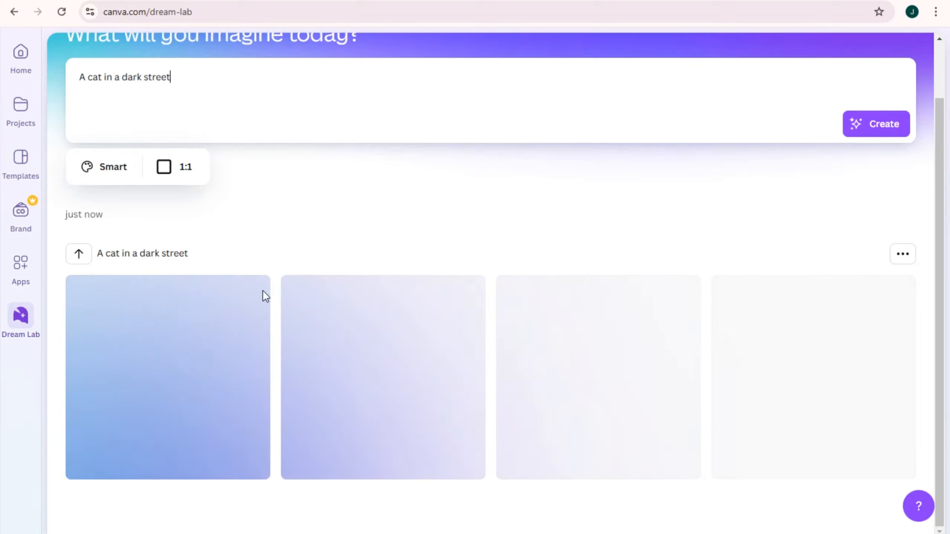
scroll(263, 297, "up", 2)
scroll(376, 313, "down", 2)
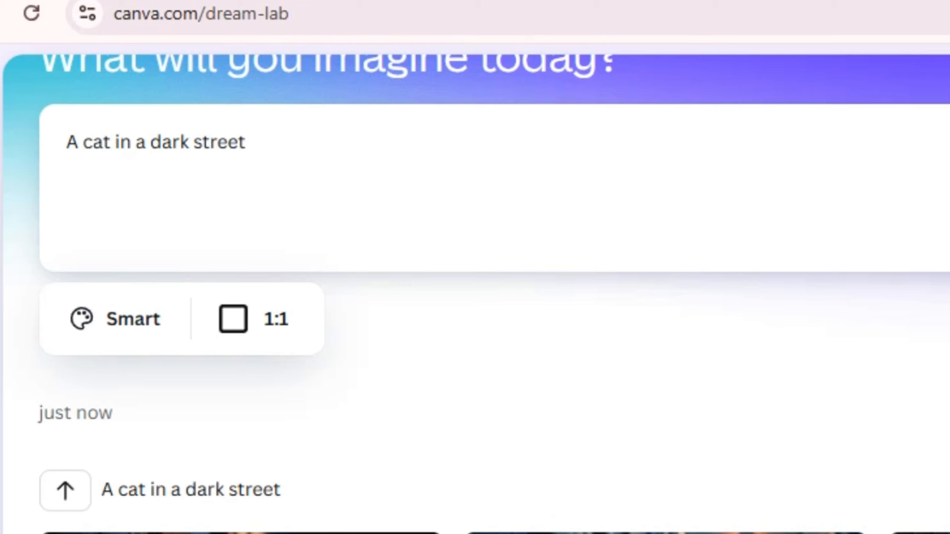
scroll(475, 262, "up", 3)
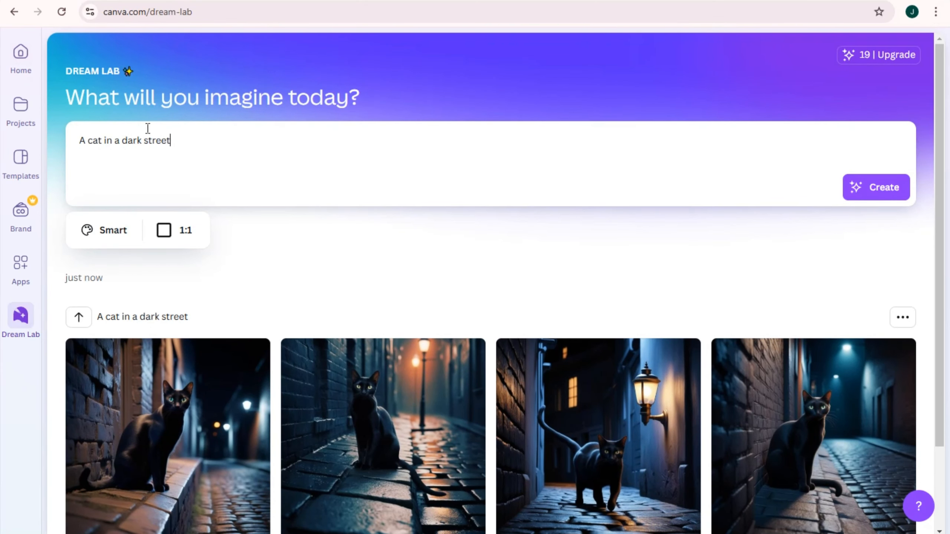
Return to the home page and enter a custom size of 150 × 110 px for a new design
left_click(9, 56)
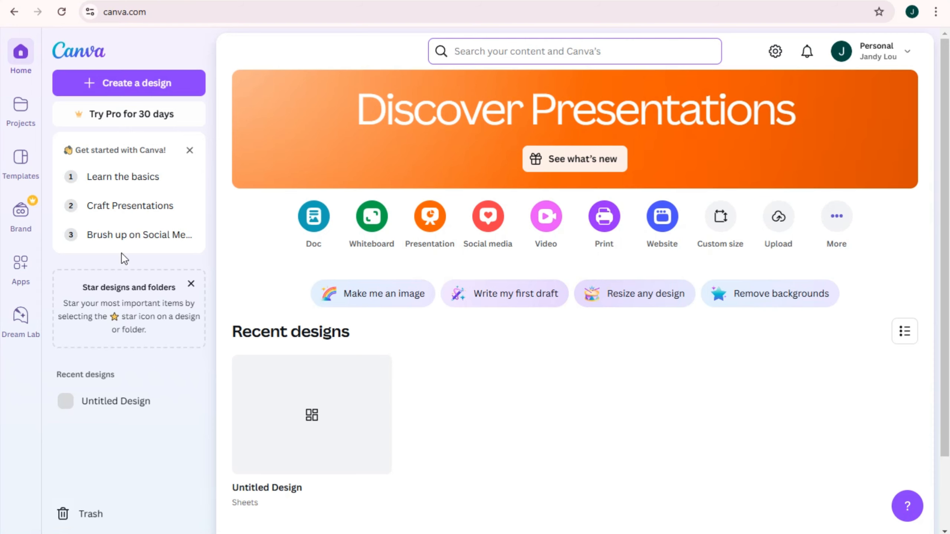
left_click(107, 87)
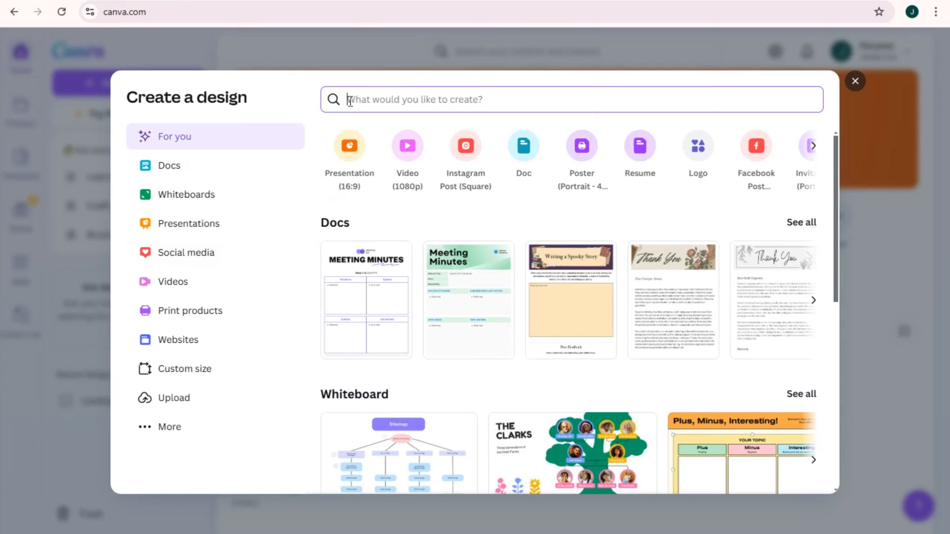
type("0")
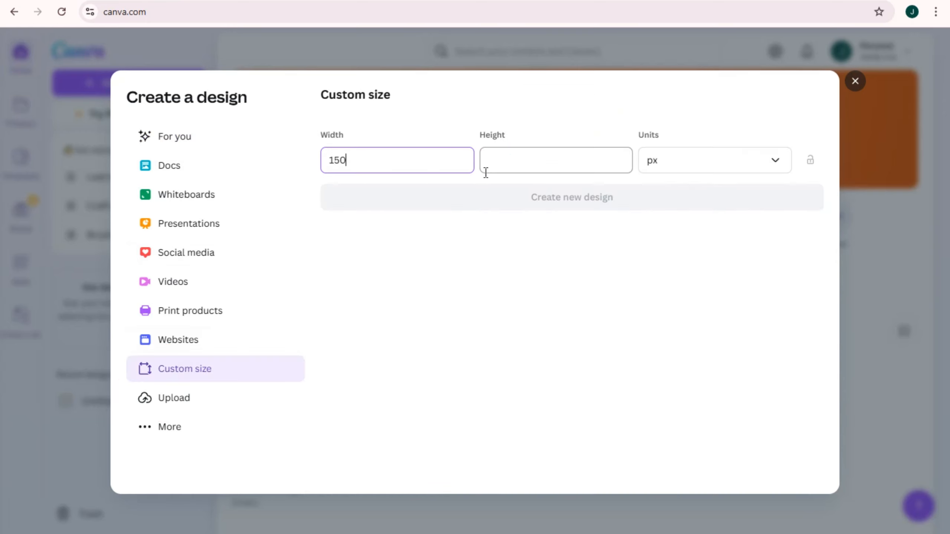
left_click(502, 167)
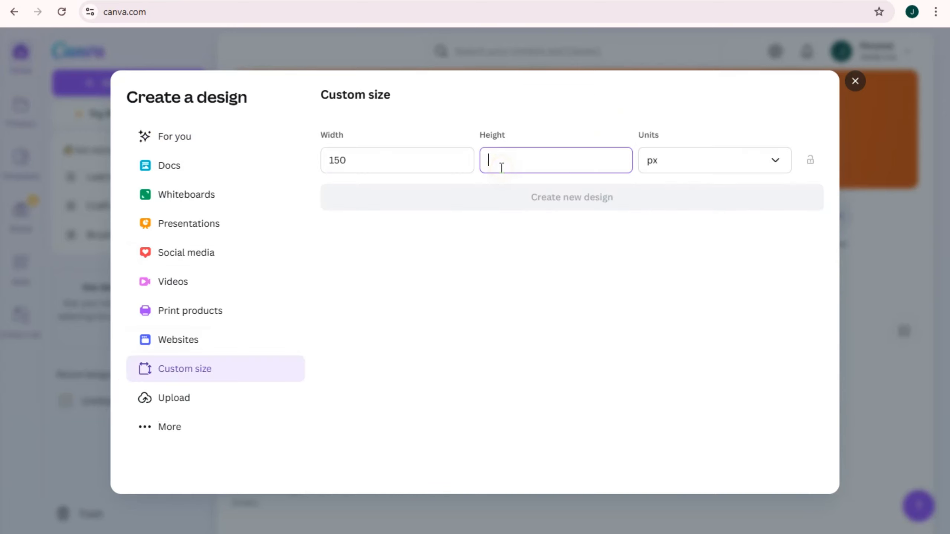
type("110")
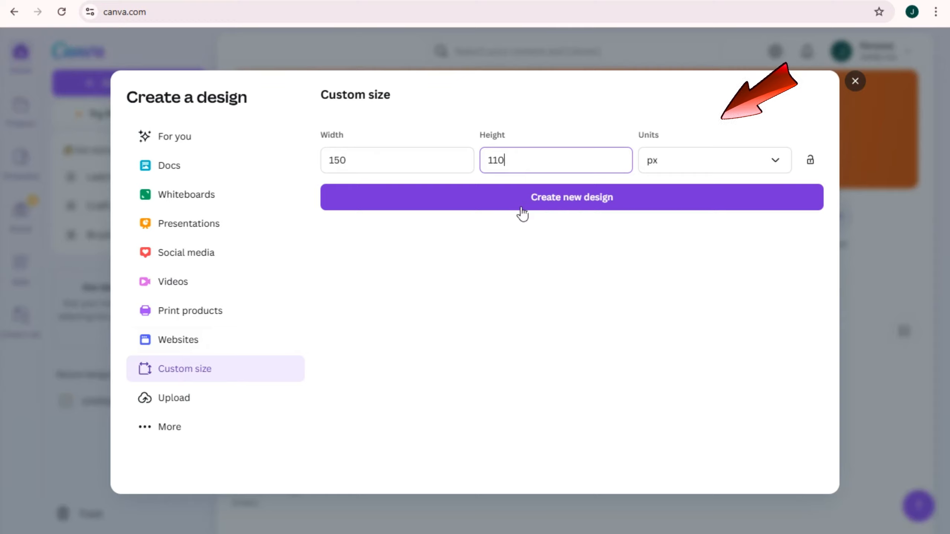
Upload the image images (26).jpeg instead of using a custom size, and close its preview
left_click(182, 400)
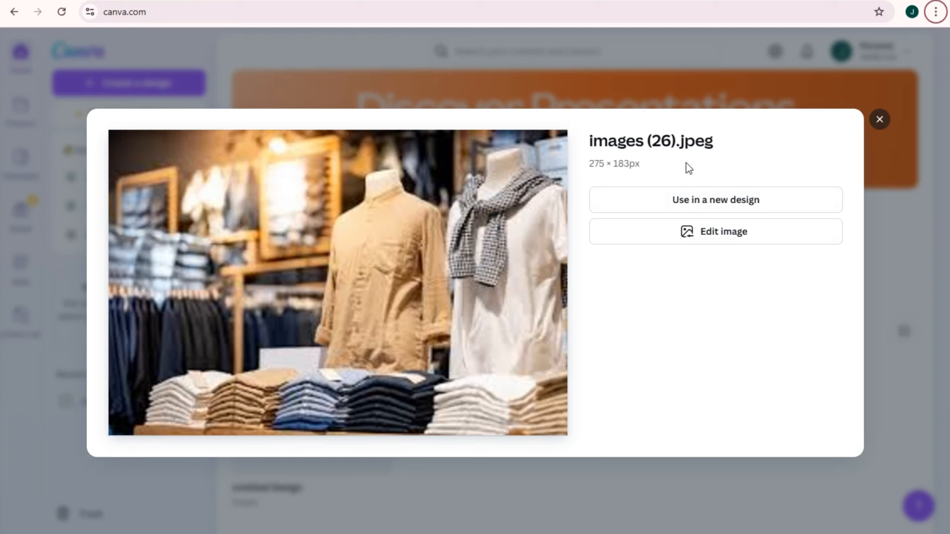
left_click(877, 120)
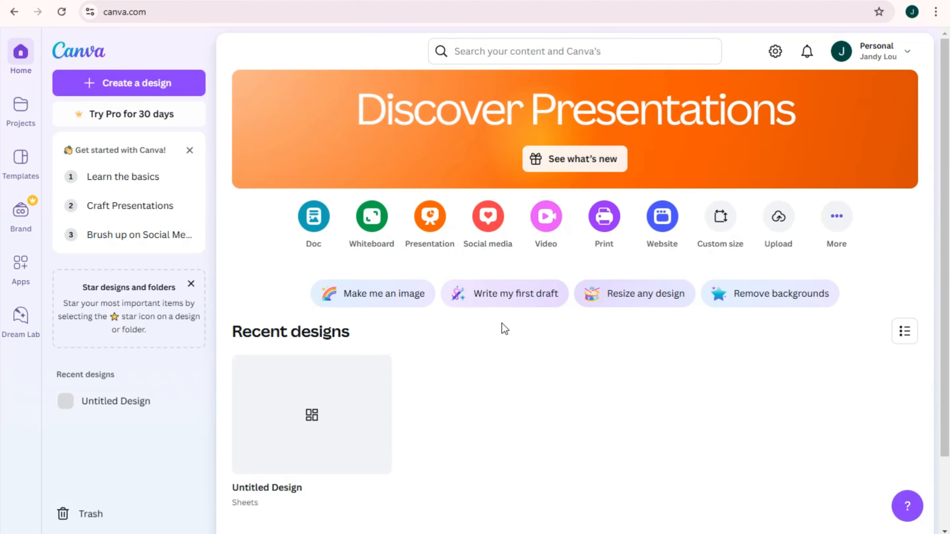
Search from the home page for "birthday cards" and look through the matching templates
left_click(522, 50)
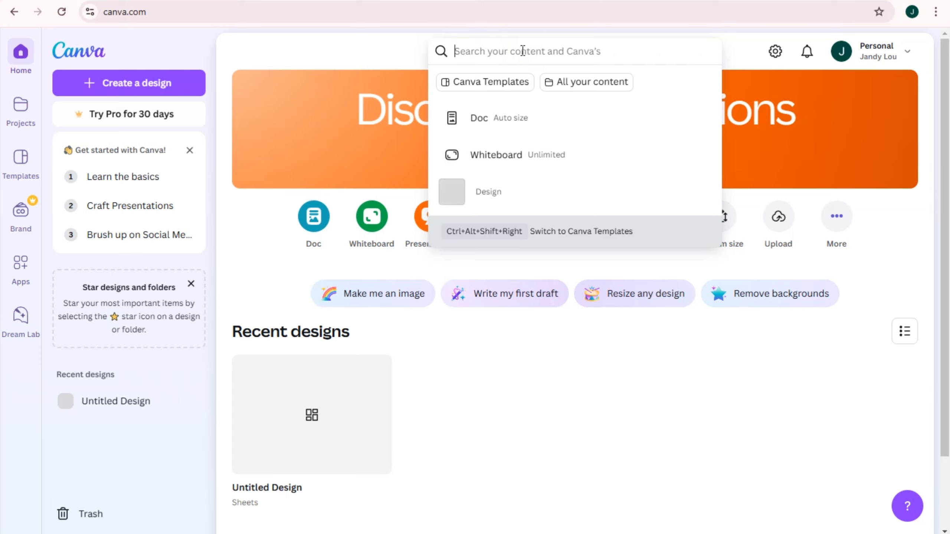
type("bir")
type("th")
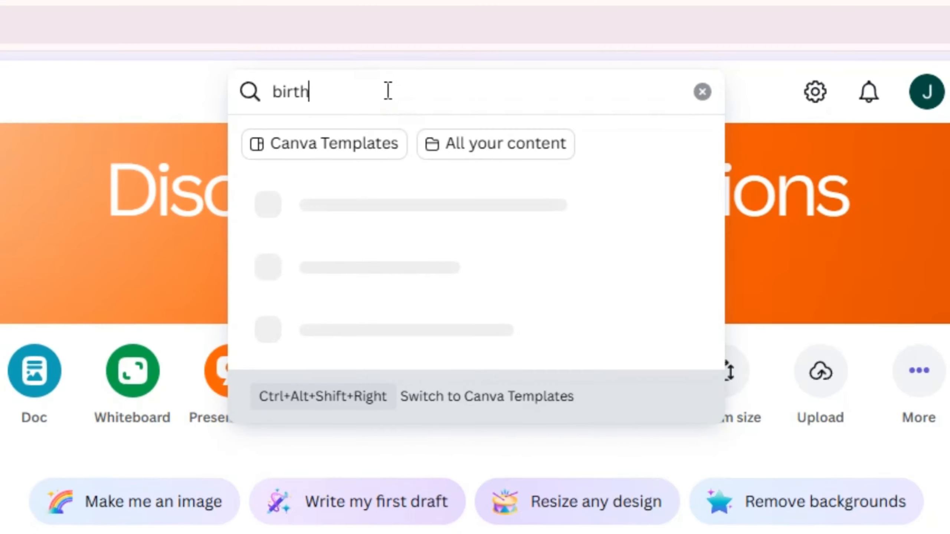
type("day cards")
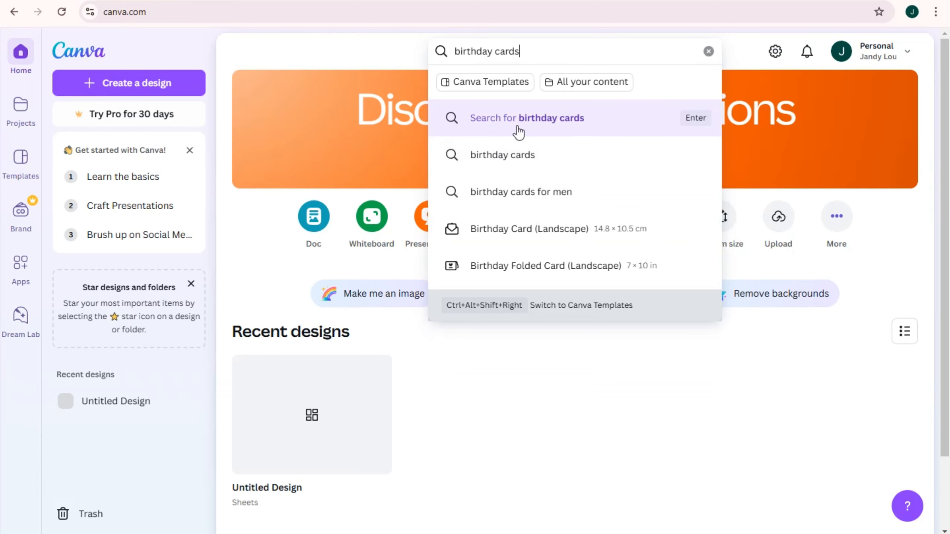
left_click(534, 158)
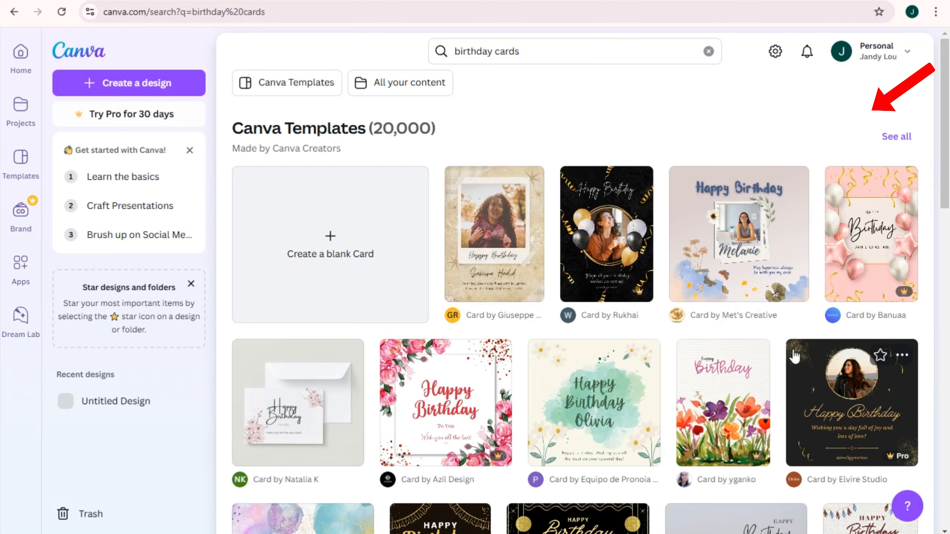
scroll(723, 288, "down", 2)
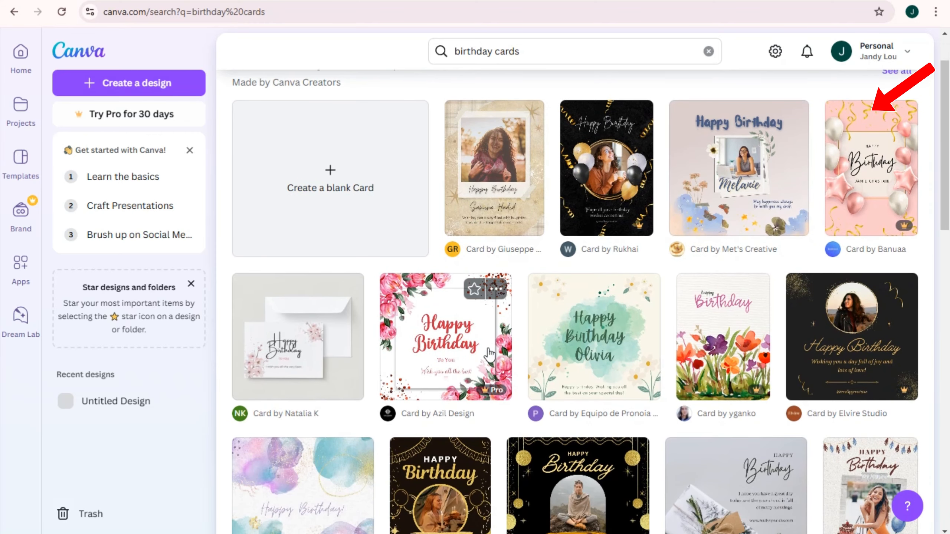
scroll(494, 350, "down", 2)
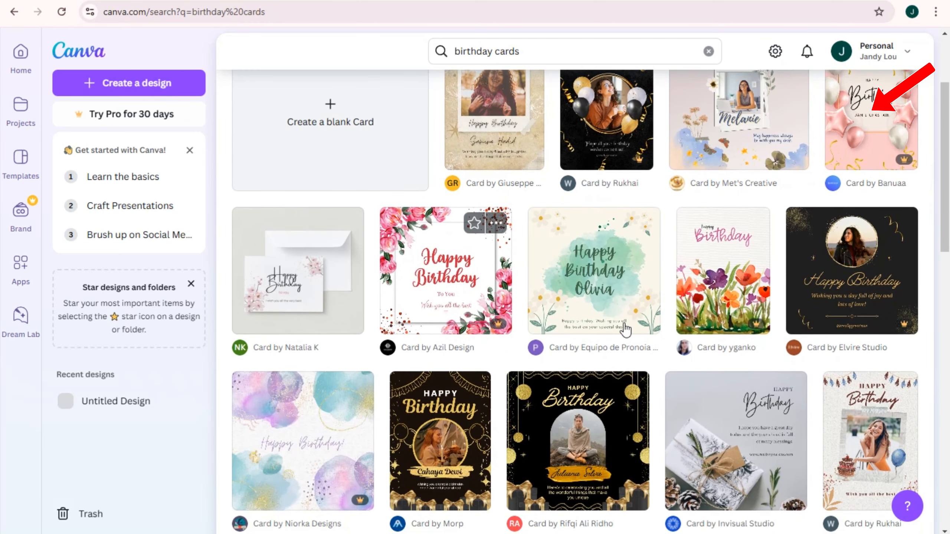
scroll(903, 242, "down", 6)
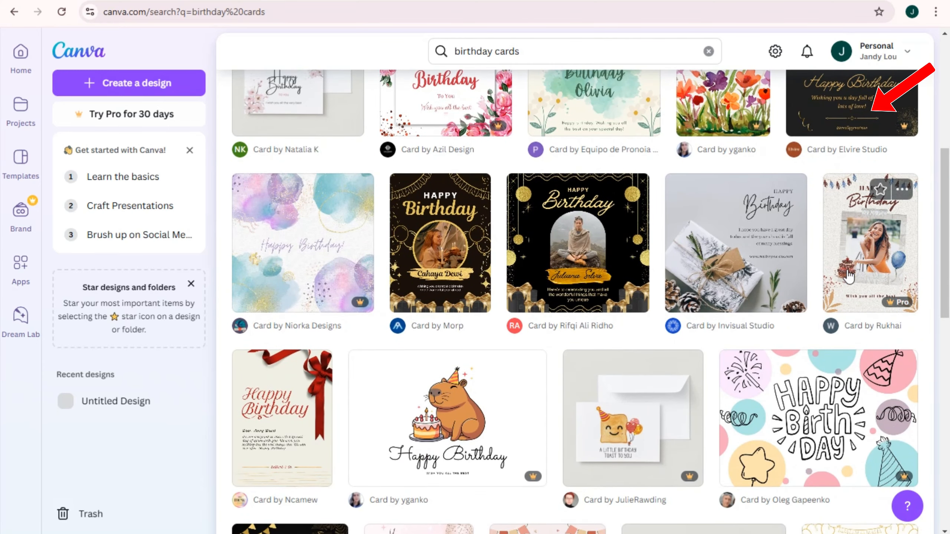
scroll(364, 327, "down", 4)
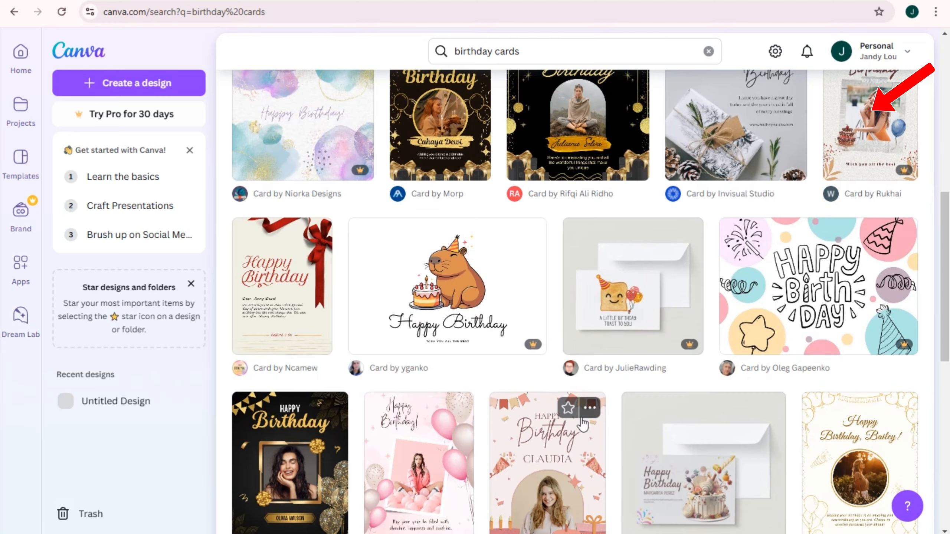
scroll(583, 424, "down", 8)
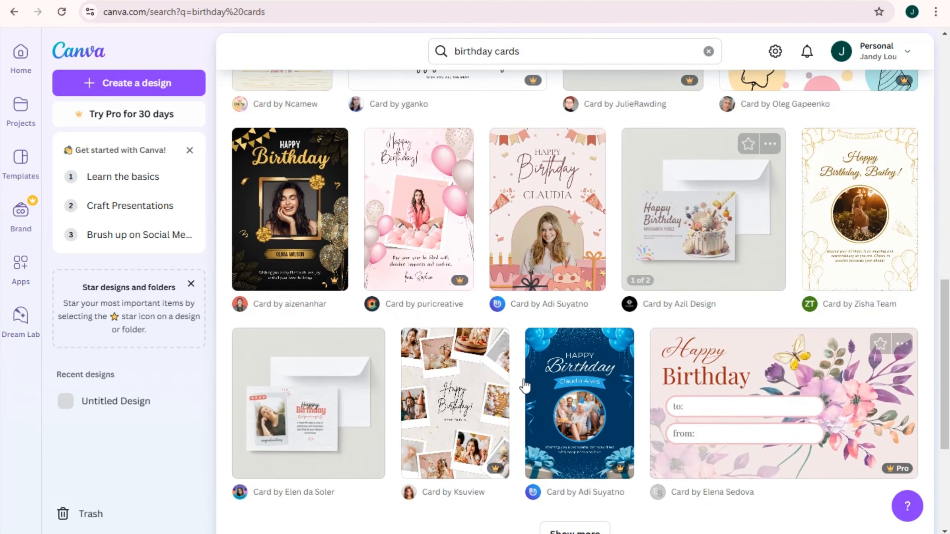
scroll(647, 371, "up", 2)
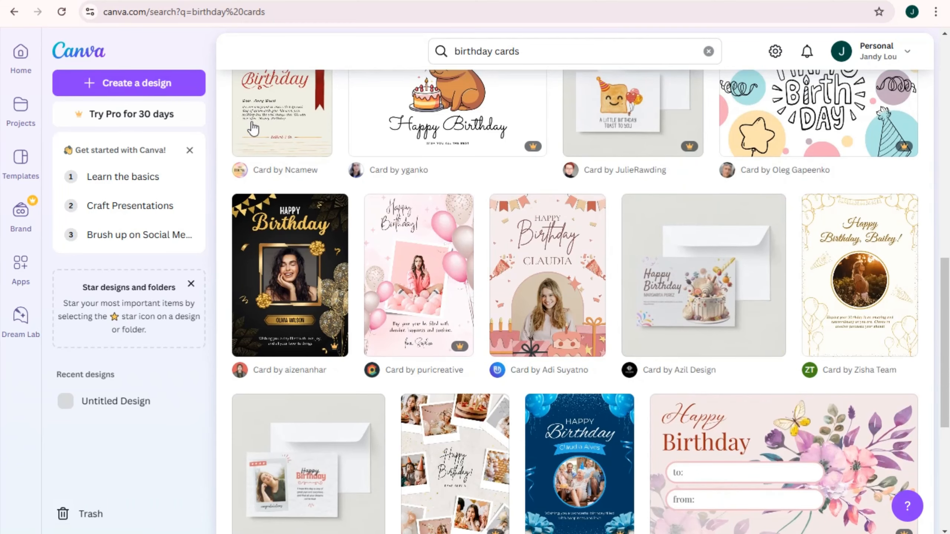
Start a new design by finding "birthday card" and creating a blank Birthday Card (Landscape) of 148 × 105 mm
left_click(141, 84)
left_click(195, 147)
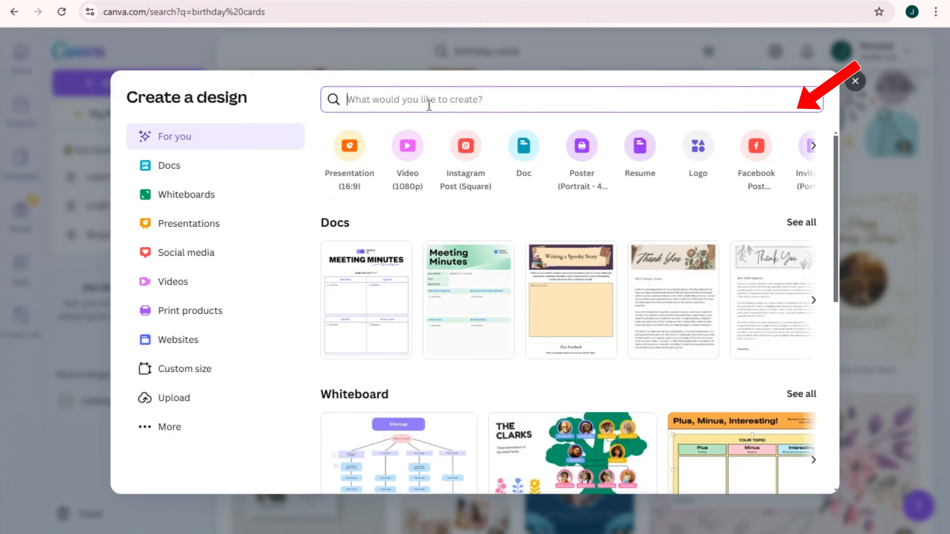
type("birthday")
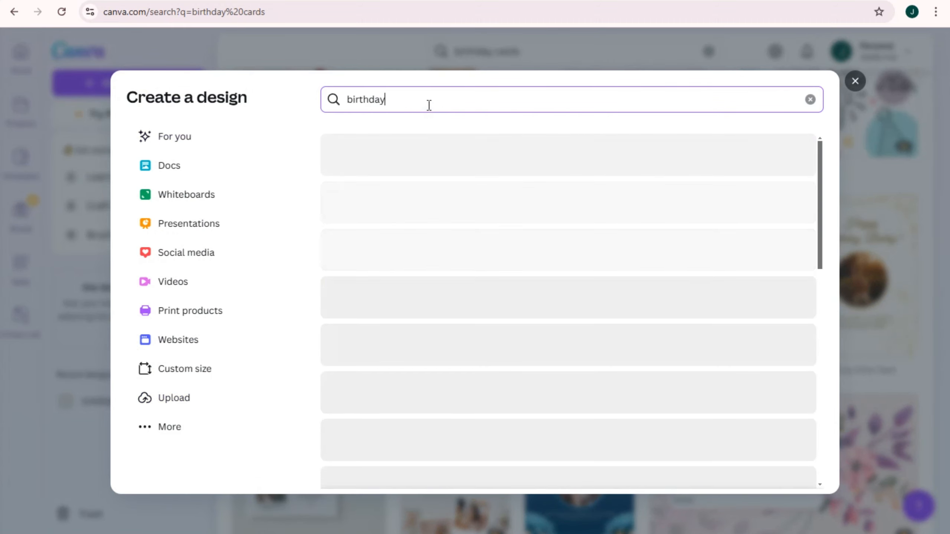
type(" card")
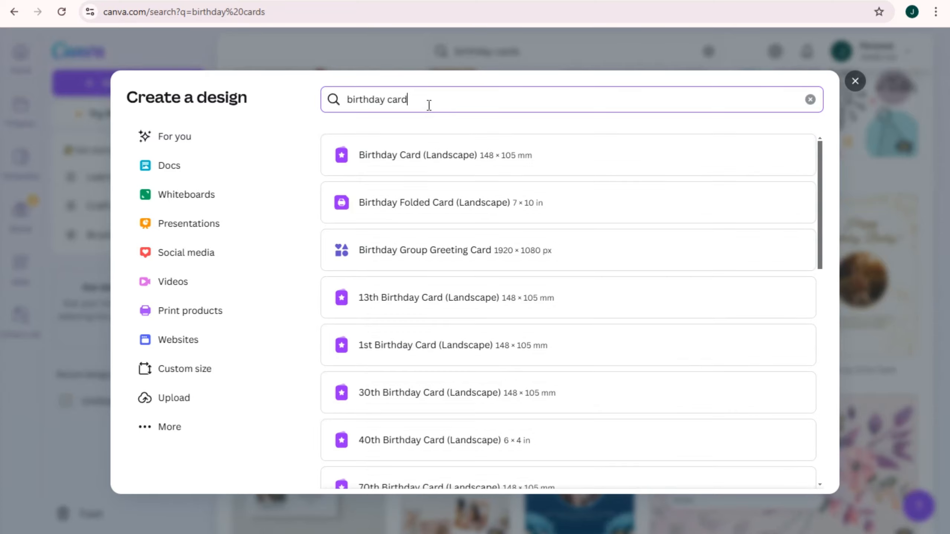
left_click(433, 152)
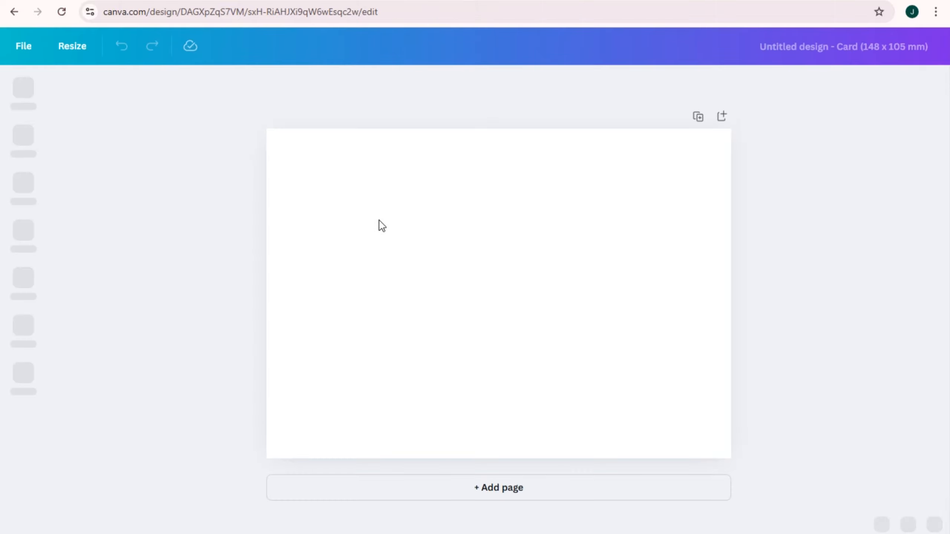
left_click(501, 249)
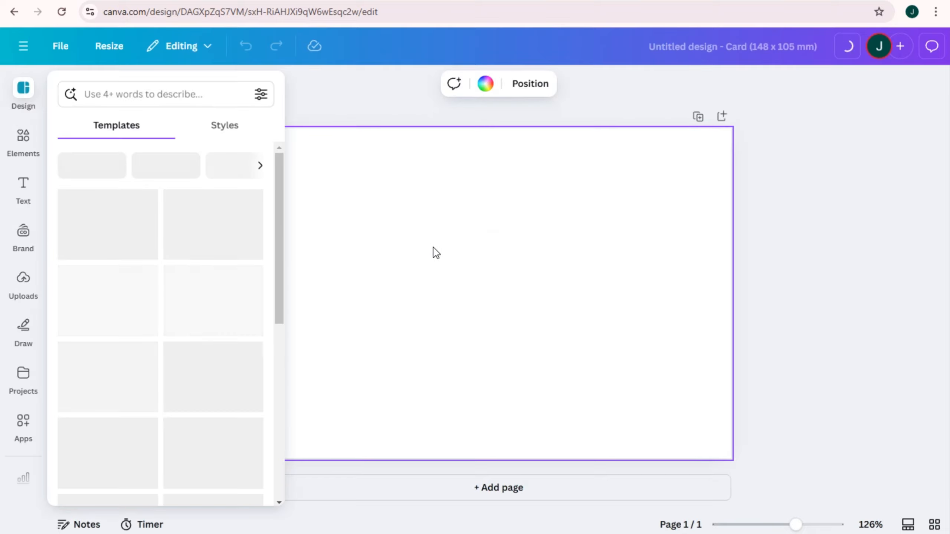
left_click(418, 315)
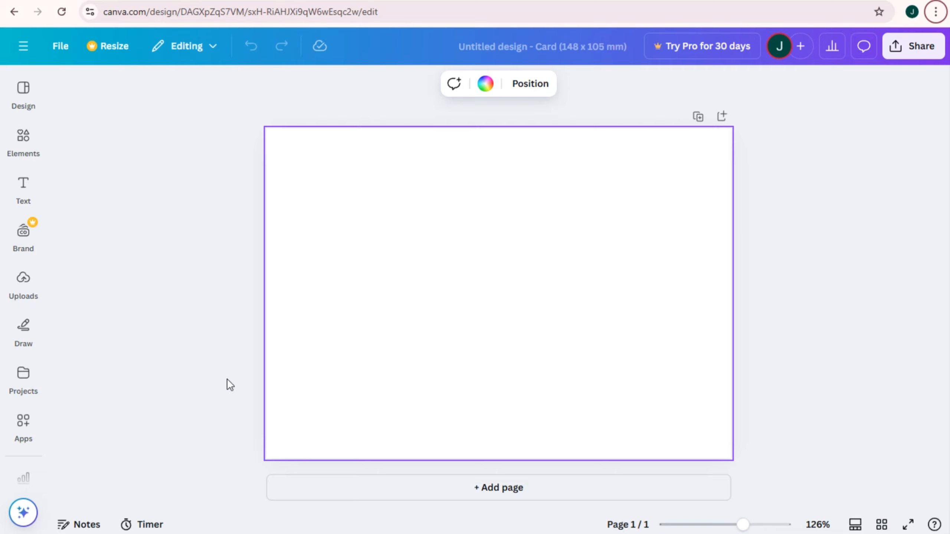
Set the card's background to a custom light pink solid color, #F1CACA
left_click(485, 83)
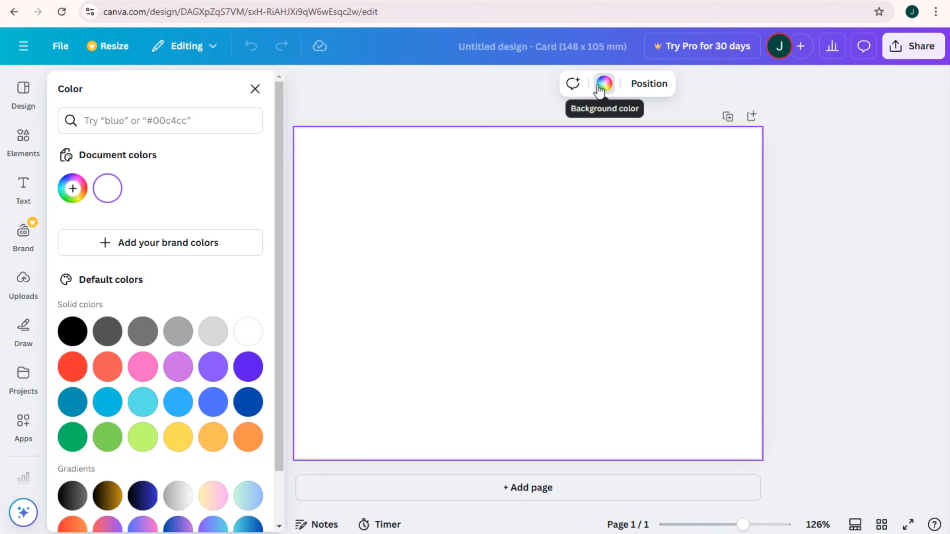
left_click(74, 189)
left_click_drag(126, 260, 98, 254)
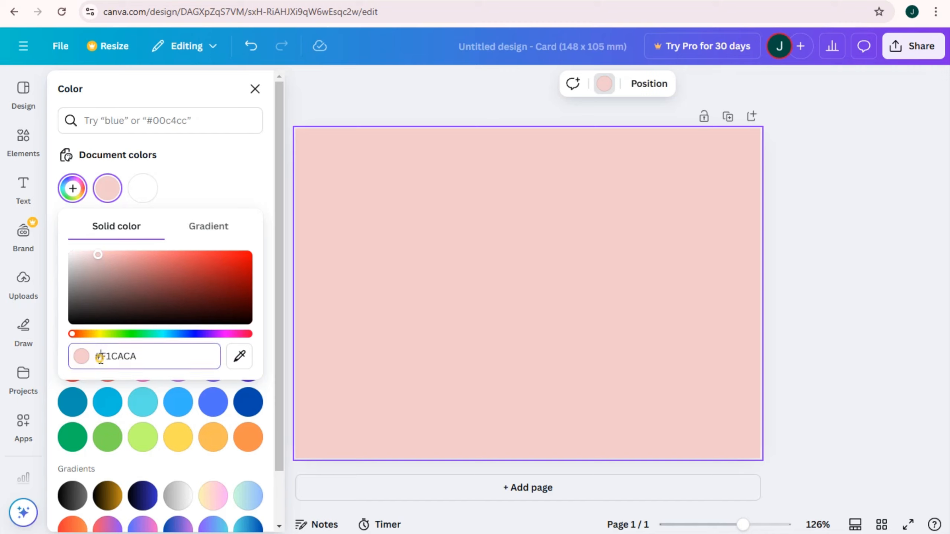
Search Google in a new browser tab for "color code number"
key("ctrl+t")
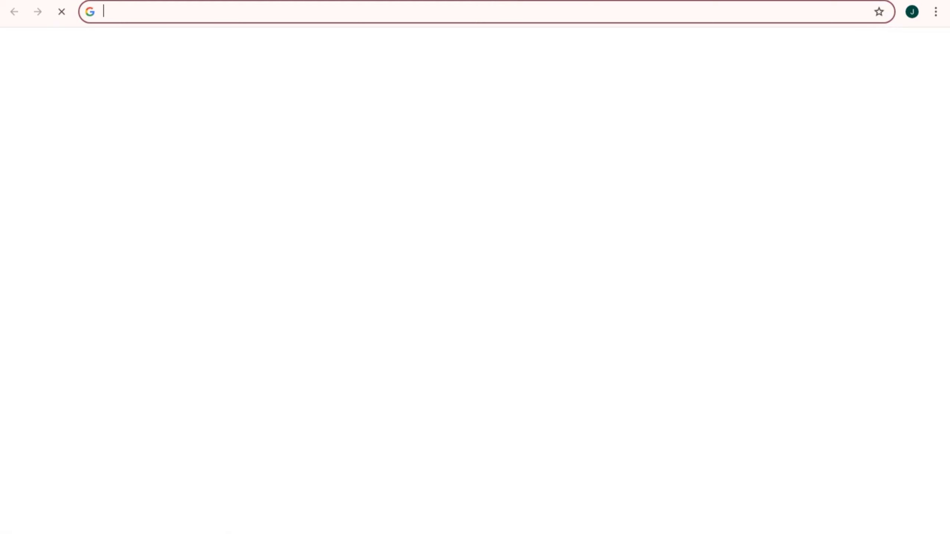
type("co")
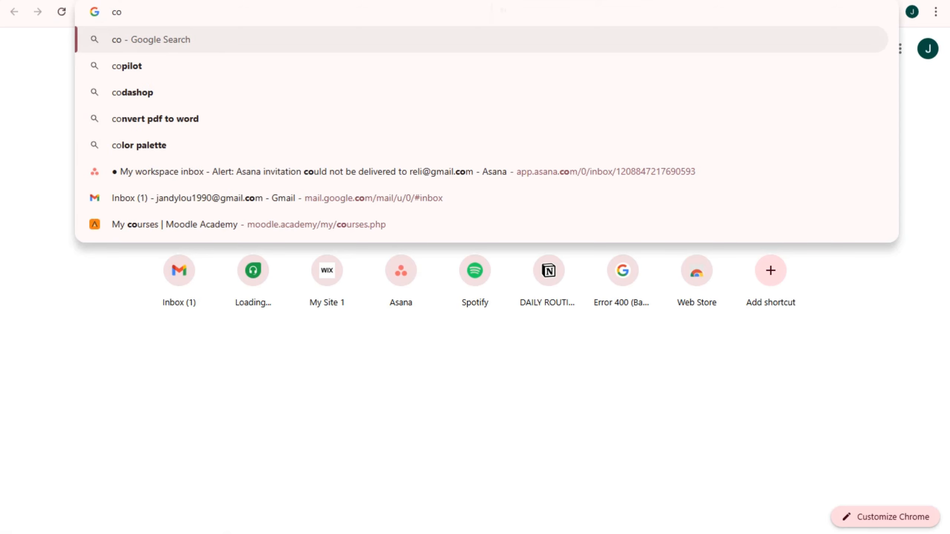
type("kor")
key("BackSpace")
key("BackSpace")
key("BackSpace")
type("k")
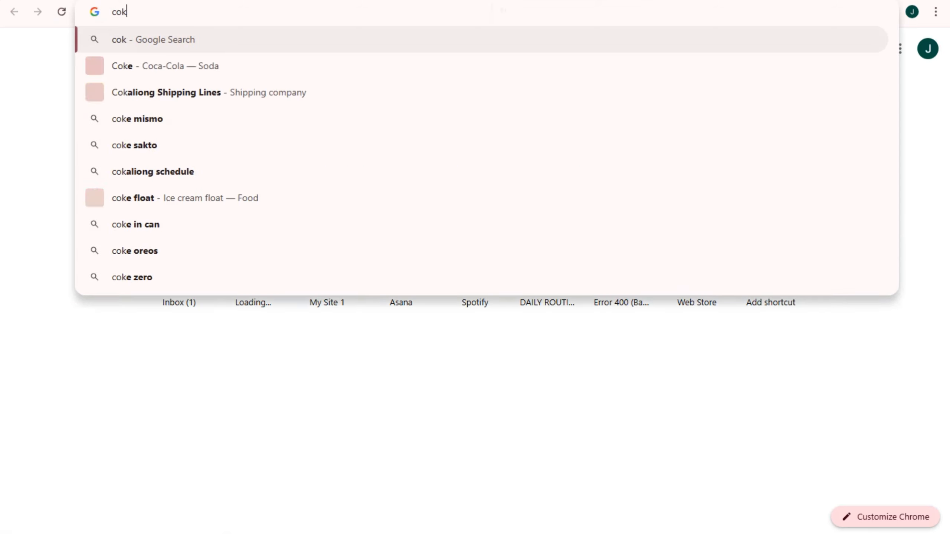
key("BackSpace")
type("lor cod")
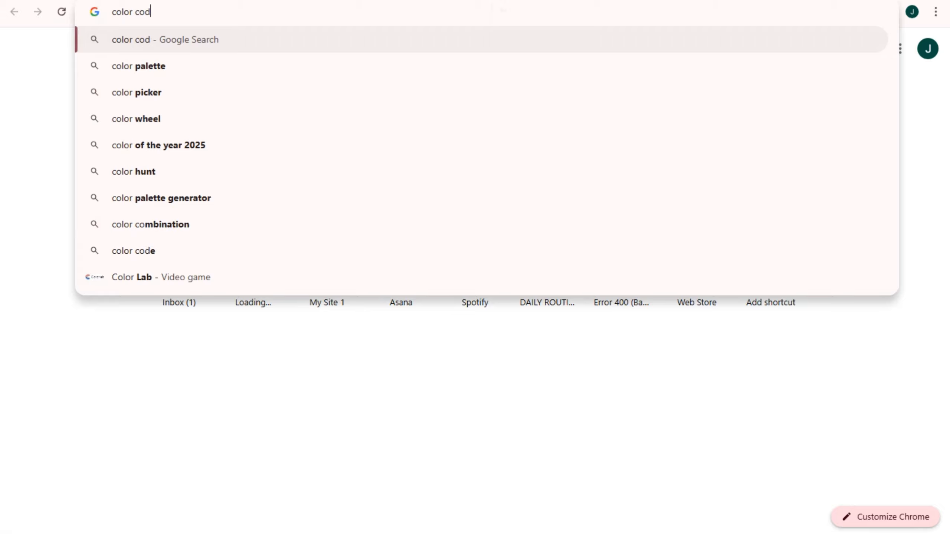
type("e n")
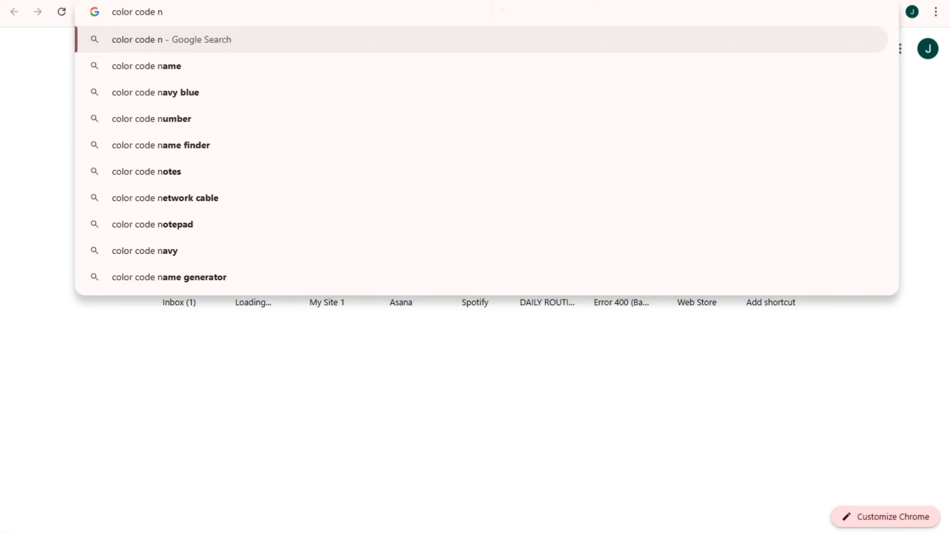
left_click(188, 120)
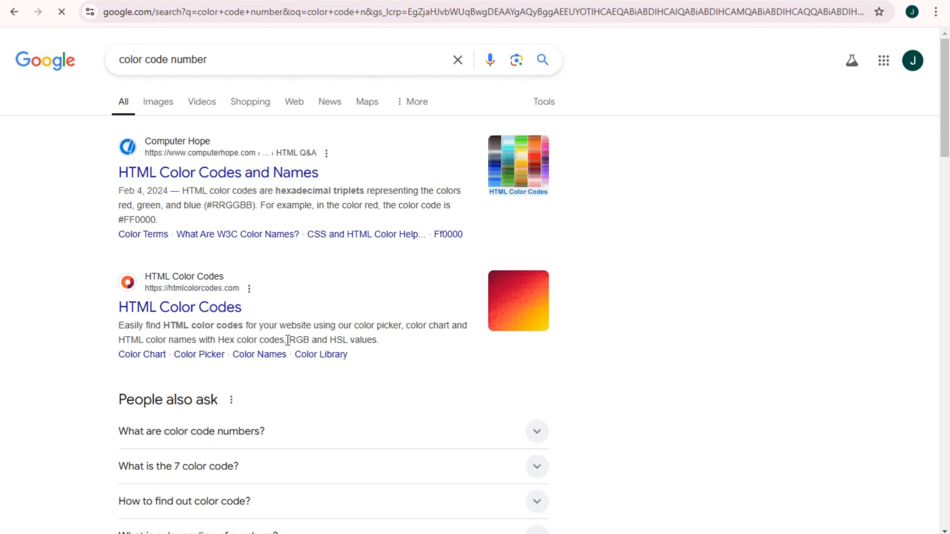
Look over the search results, open Computer Hope's HTML color codes page and copy the code #RRGGBB from its introduction
scroll(288, 341, "down", 3)
left_click(271, 293)
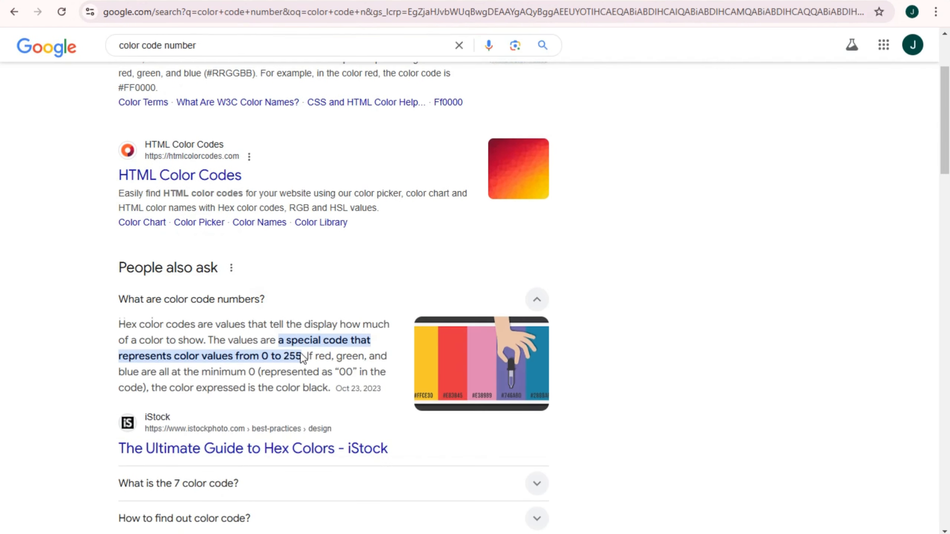
scroll(287, 360, "down", 2)
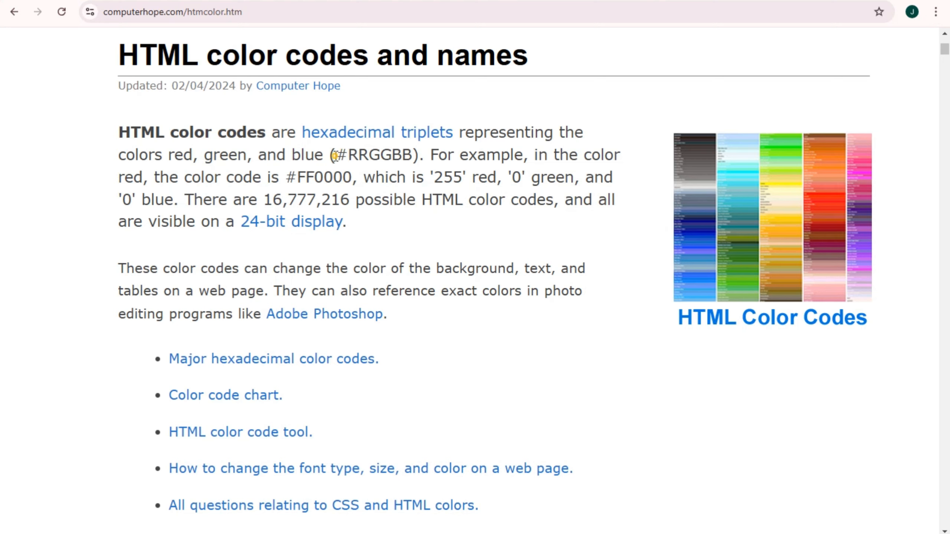
left_click_drag(335, 154, 418, 154)
right_click(414, 161)
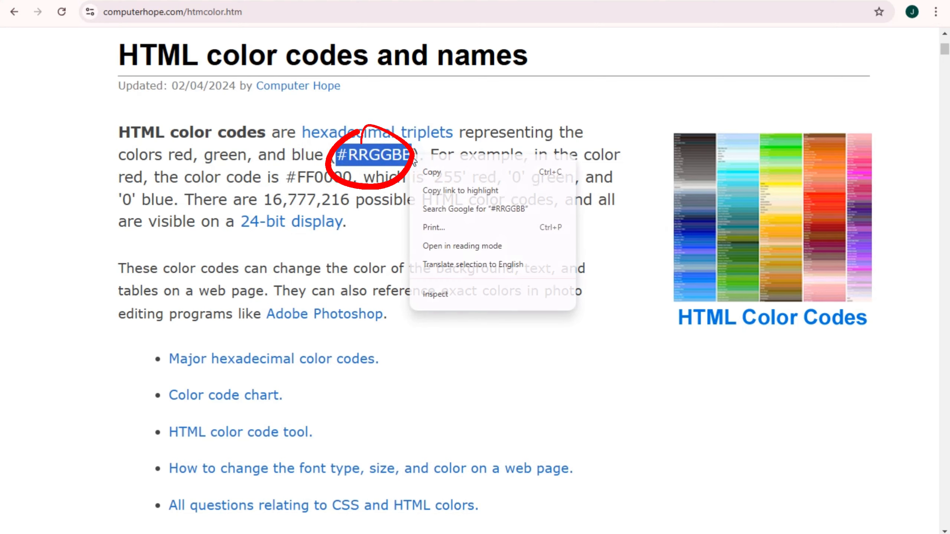
left_click(437, 169)
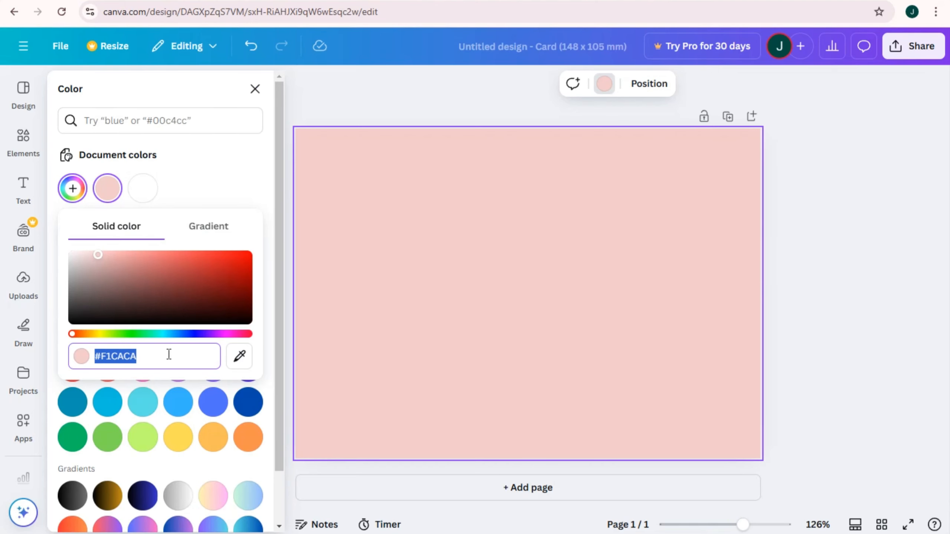
Back in the card design, replace the background's hex code with #BB
type("#BB")
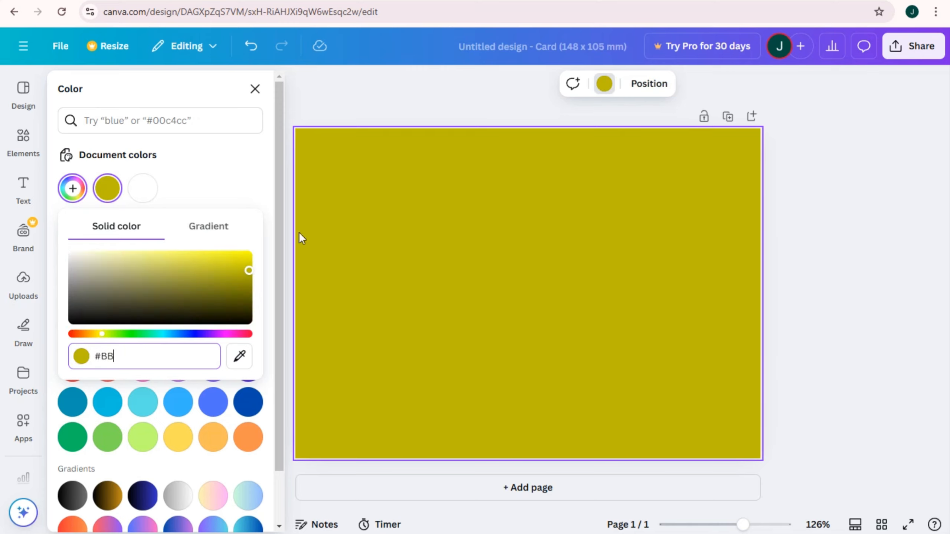
left_click(77, 189)
left_click(73, 188)
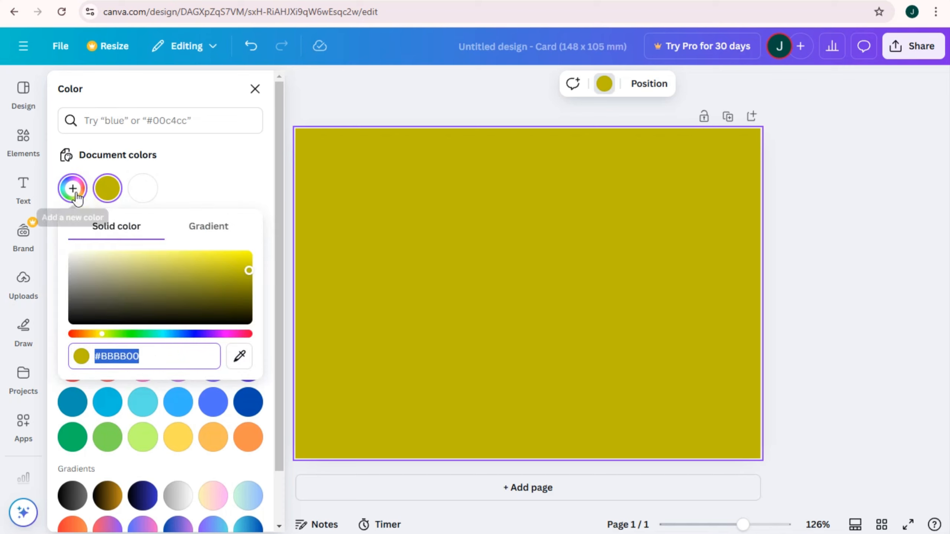
Give the card the preset yellow-to-pink gradient background and switch its style so yellow runs down into pink
left_click(212, 495)
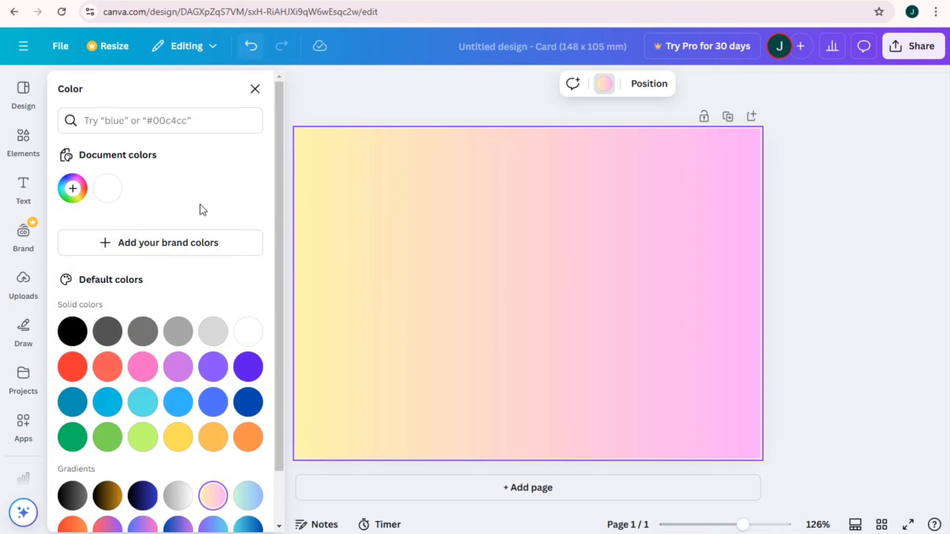
scroll(273, 409, "down", 2)
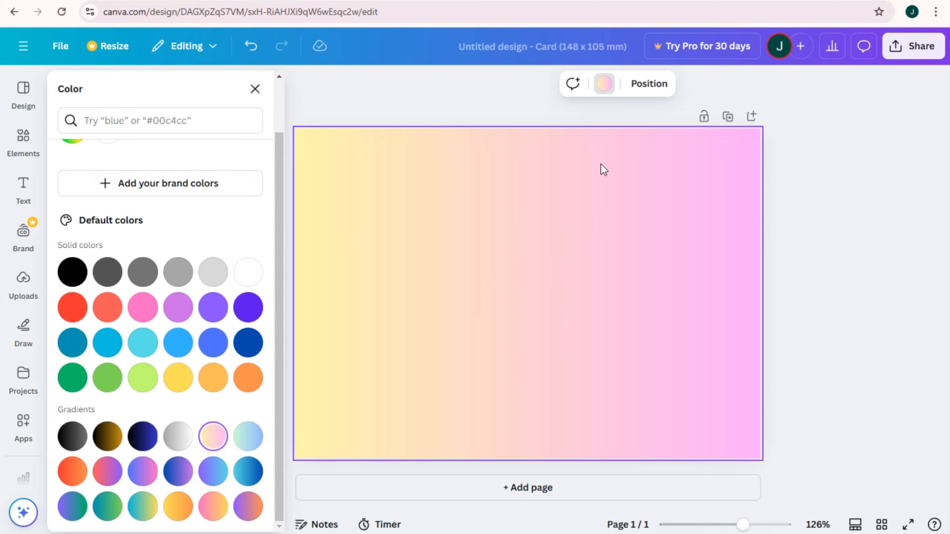
scroll(140, 145, "up", 2)
left_click(73, 188)
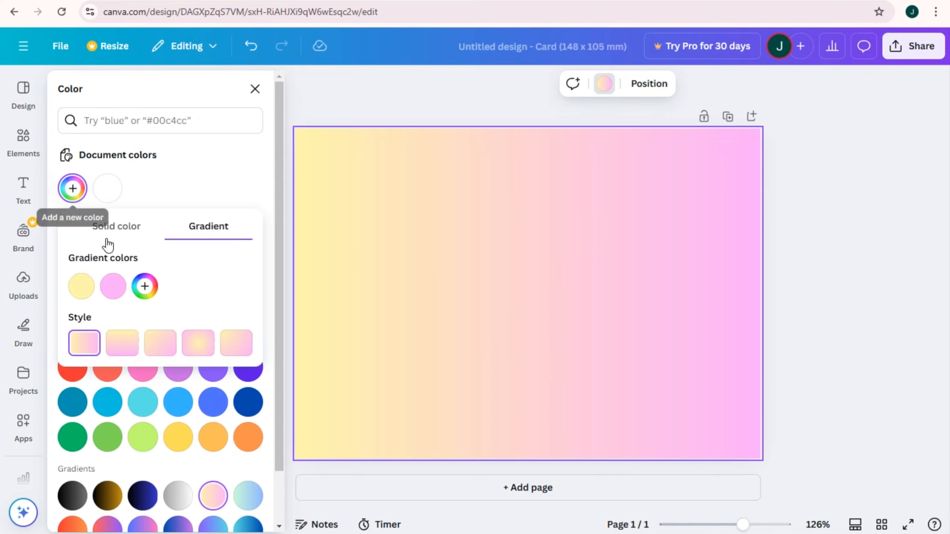
left_click(132, 343)
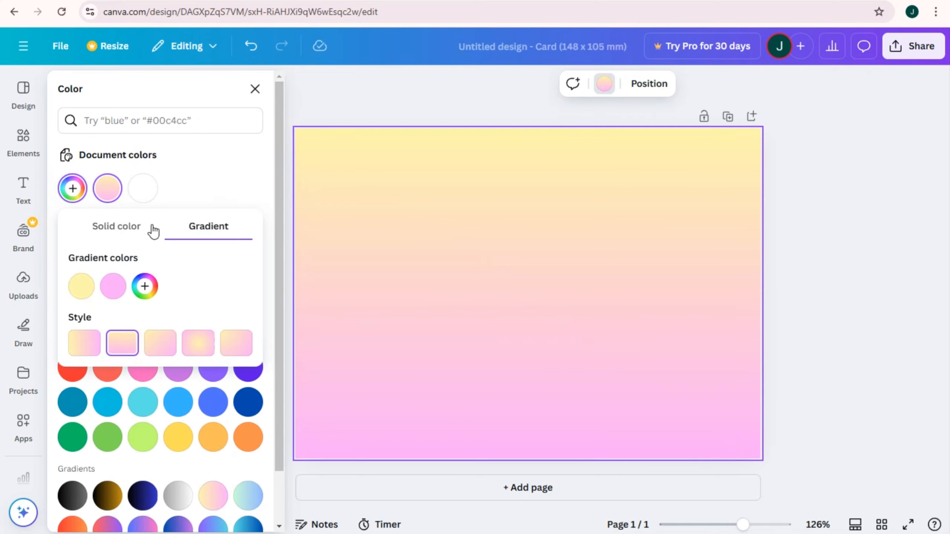
left_click(361, 98)
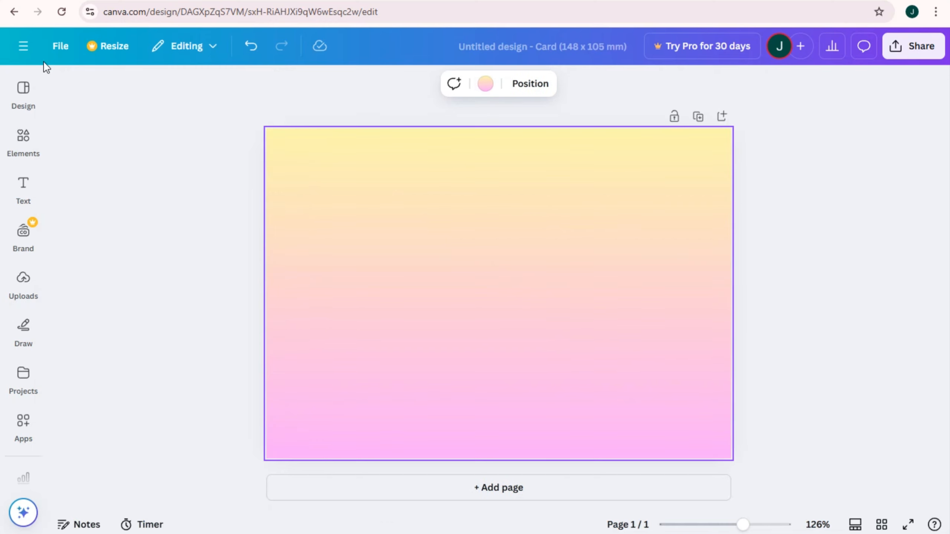
Browse the birthday templates and apply the green and gold Birthday Friend Card with the tree-window illustration to the page
left_click(22, 93)
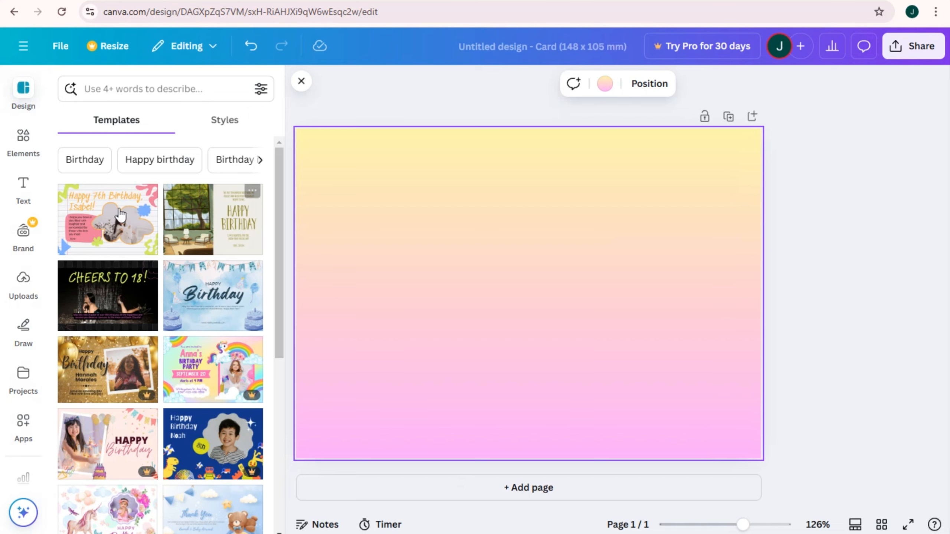
scroll(202, 278, "down", 8)
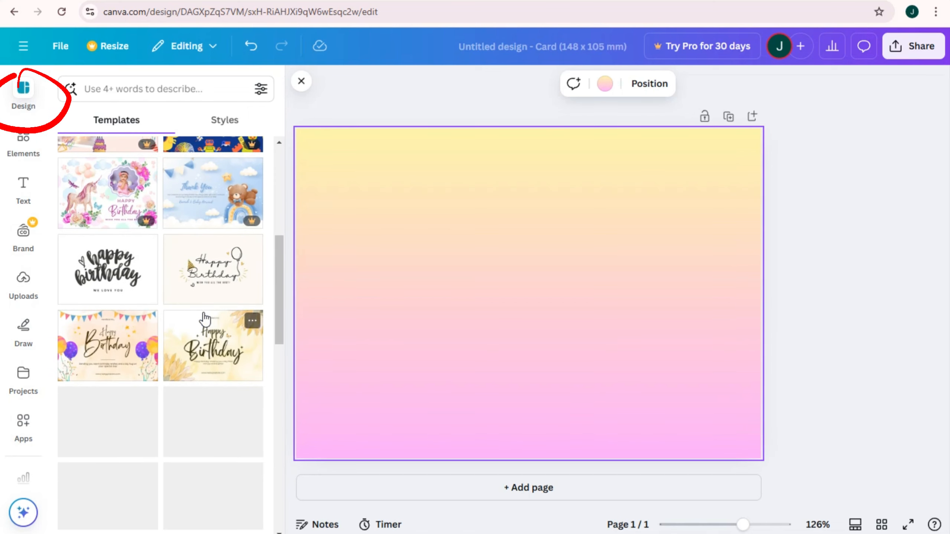
scroll(213, 281, "up", 10)
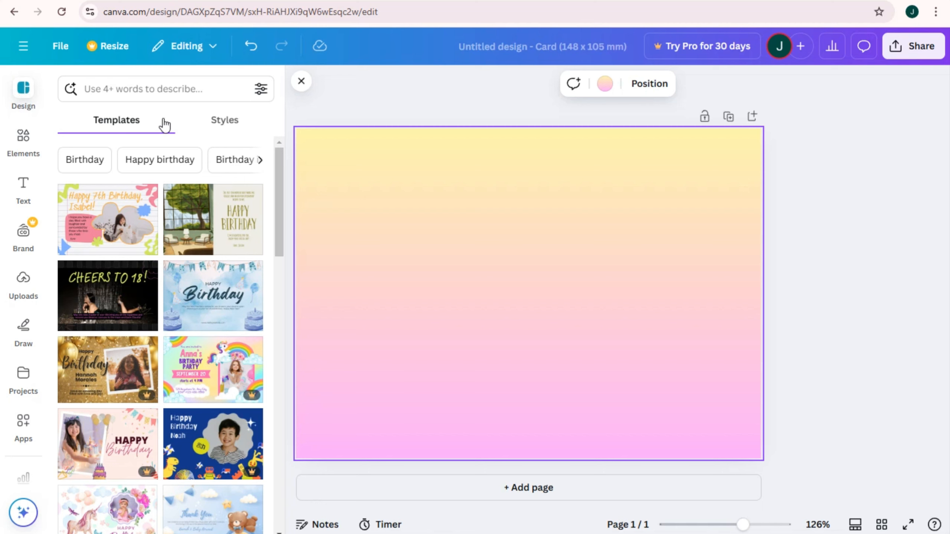
left_click(201, 213)
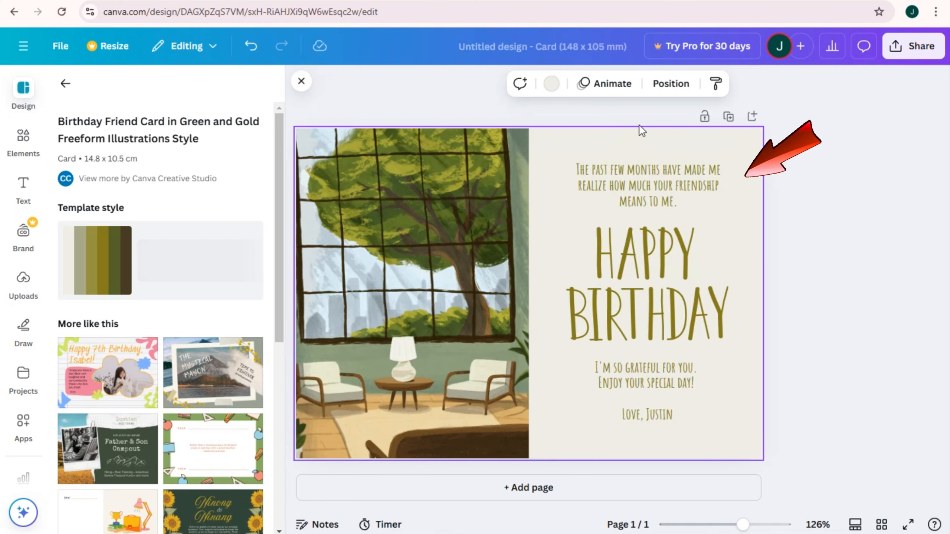
Delete the message texts above and below the HAPPY BIRTHDAY lettering, and shrink the window illustration to fit inside the card
left_click(626, 178)
key("Delete")
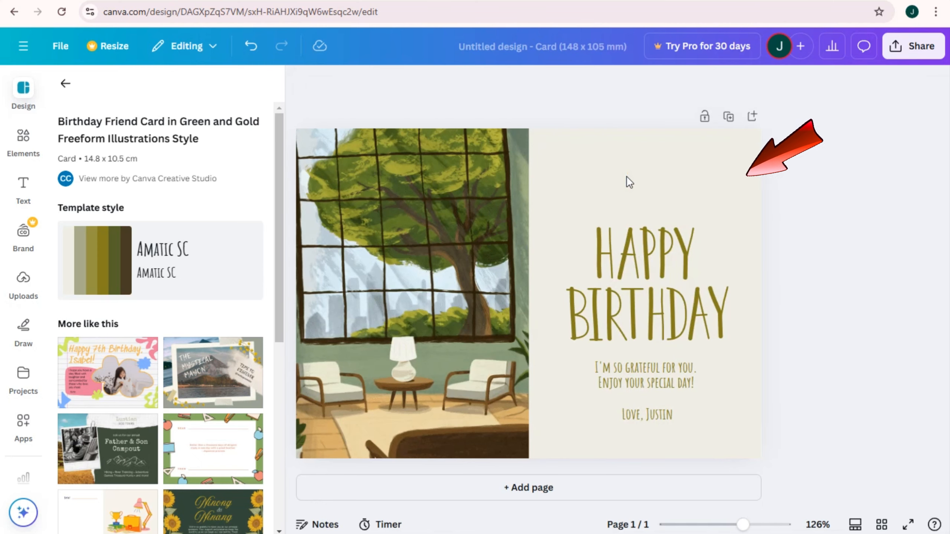
left_click(659, 247)
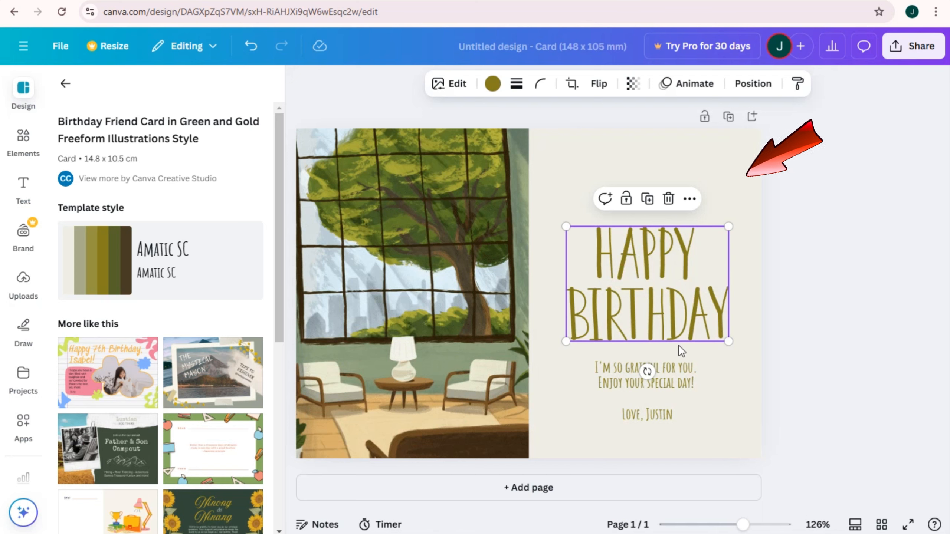
left_click(680, 369)
key("Delete")
left_click(416, 162)
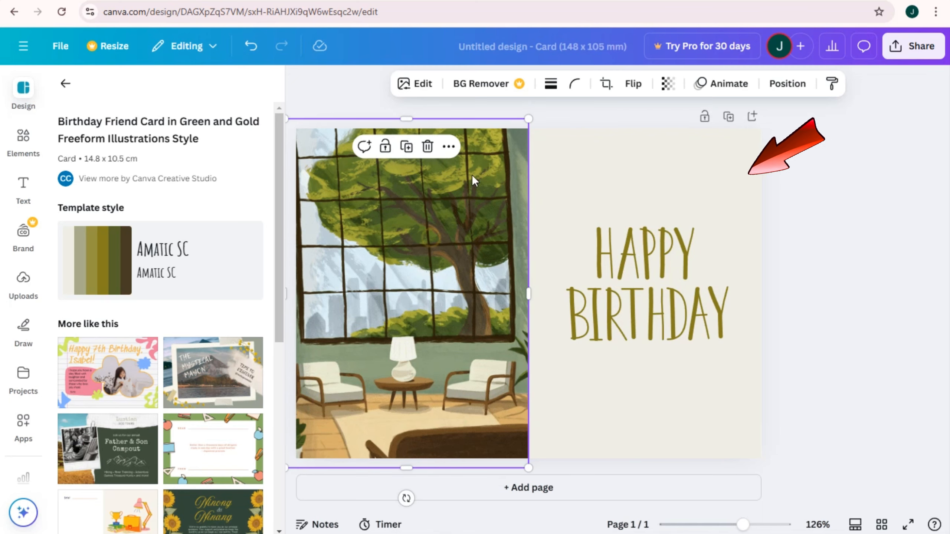
left_click_drag(529, 117, 464, 216)
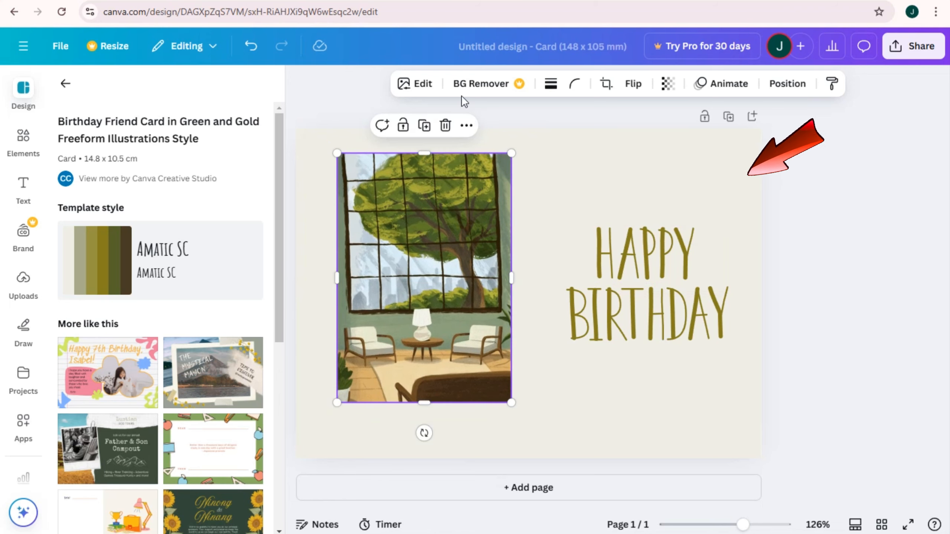
Bring up the elements library and clear the card by deleting the window illustration and the HAPPY BIRTHDAY lettering
left_click(37, 137)
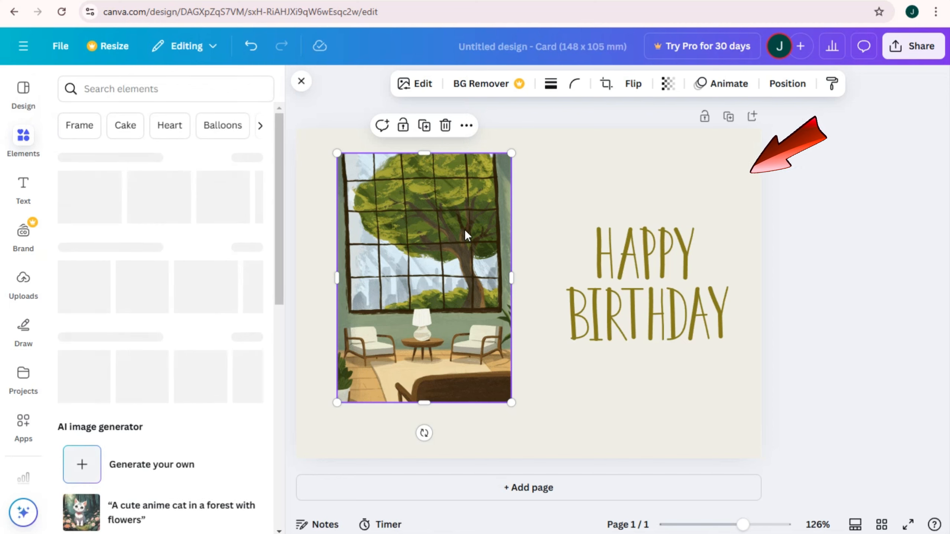
key("Delete")
left_click(643, 251)
key("Delete")
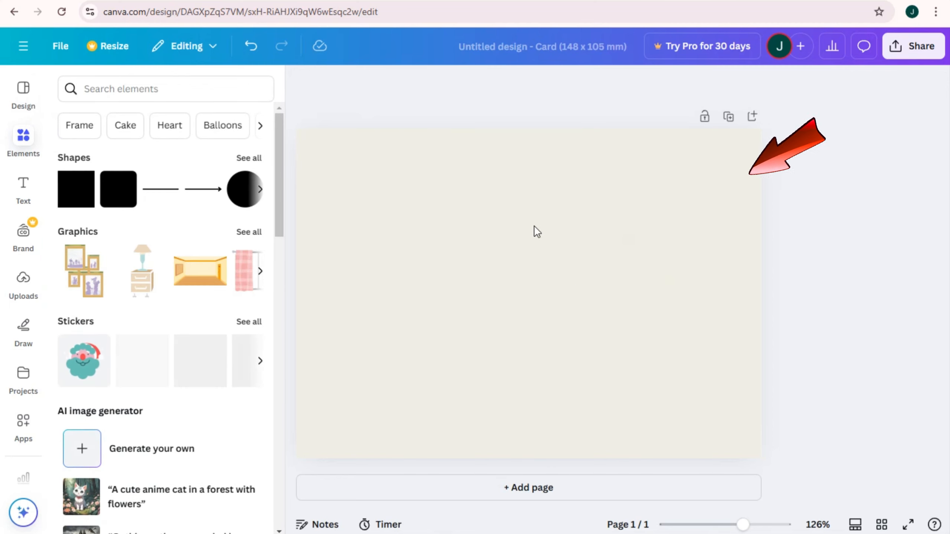
Undo the deletions, edits and applied birthday template until the plain yellow-to-pink gradient background is back on the card
key("ctrl+z")
key("ctrl+z")
key("ctrl+z")
key("ctrl+z")
key("ctrl+z")
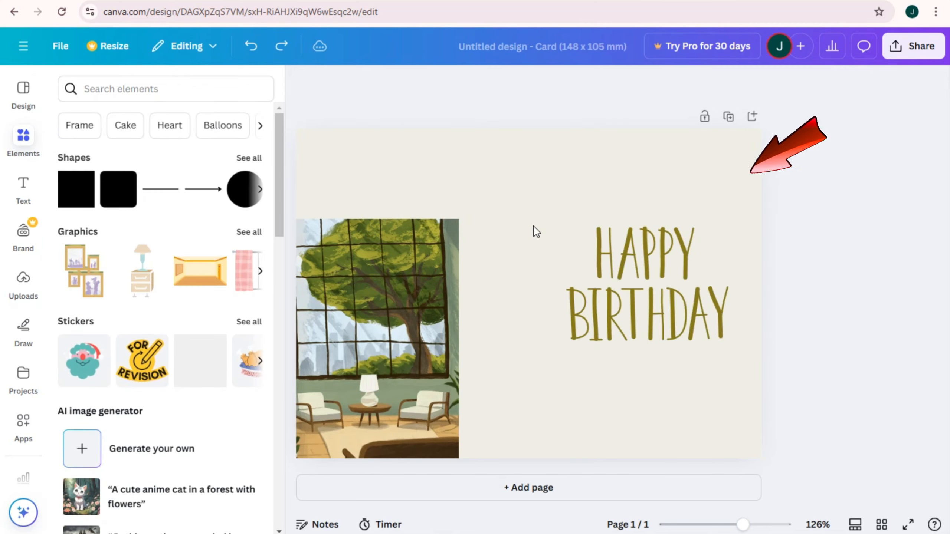
key("ctrl+z")
key("ctrl+z")
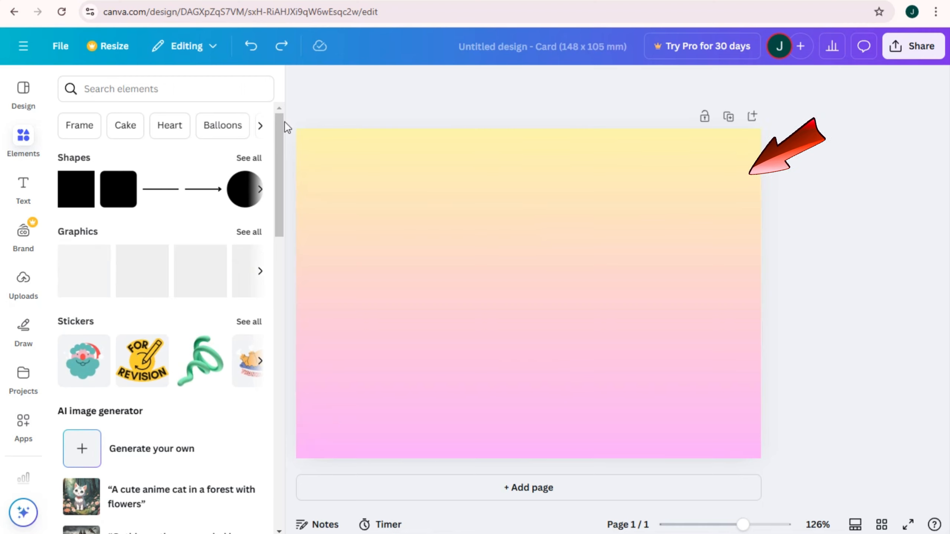
Search the elements library for confetti
left_click(25, 142)
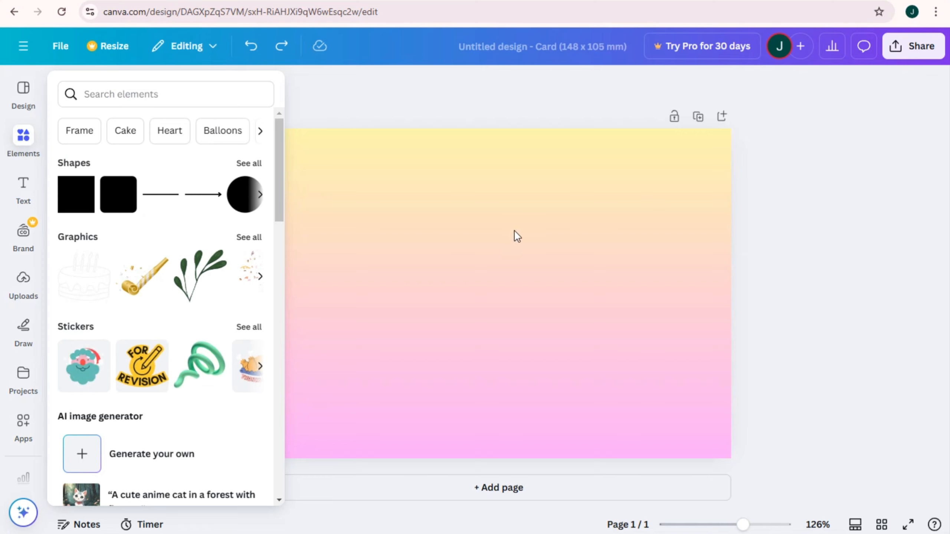
left_click(26, 139)
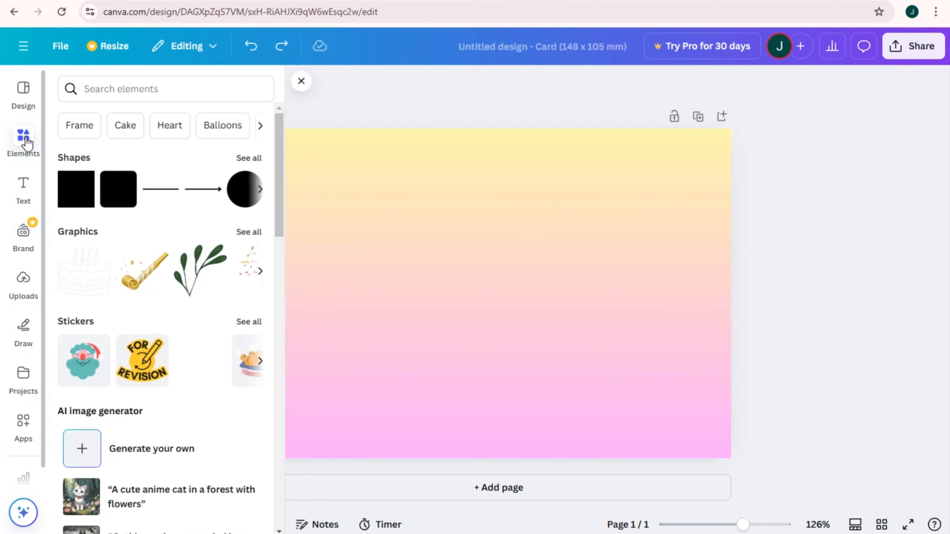
left_click(140, 88)
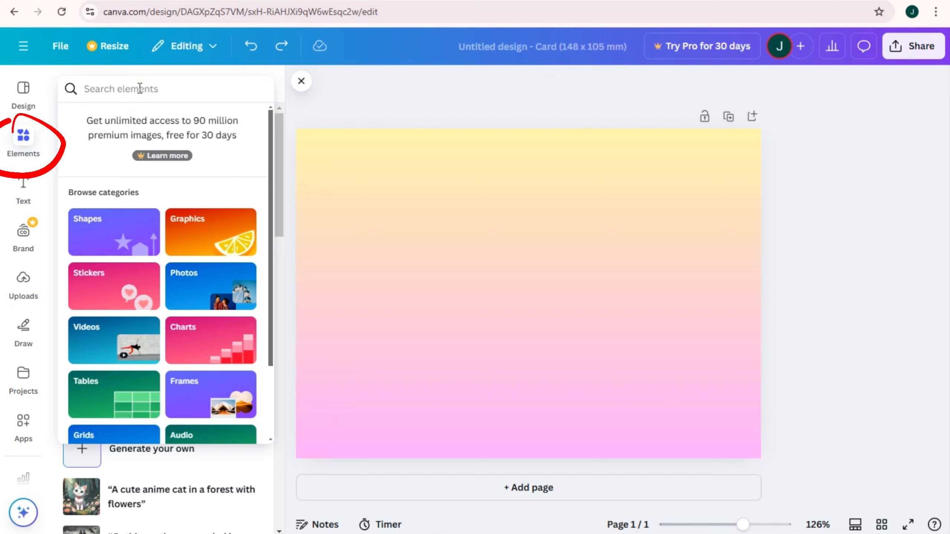
type("cob")
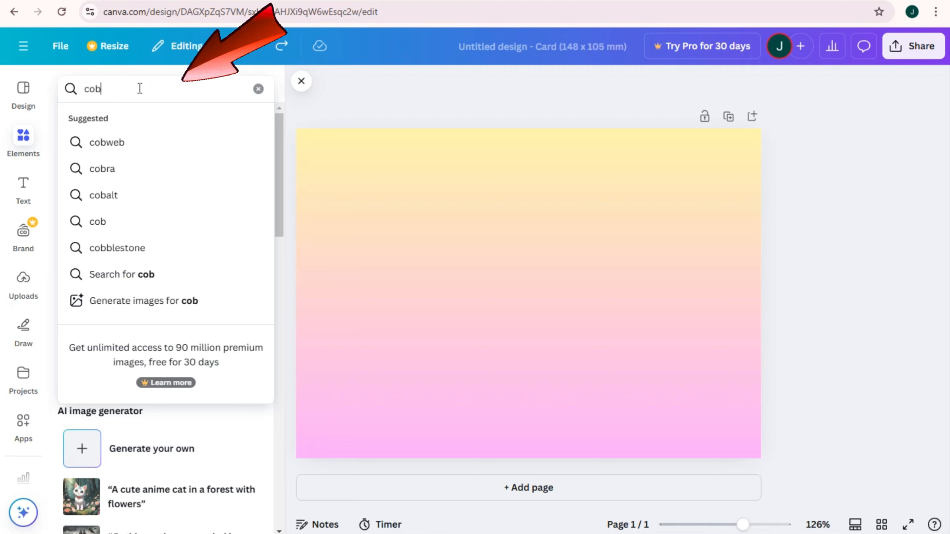
key("BackSpace")
left_click(132, 144)
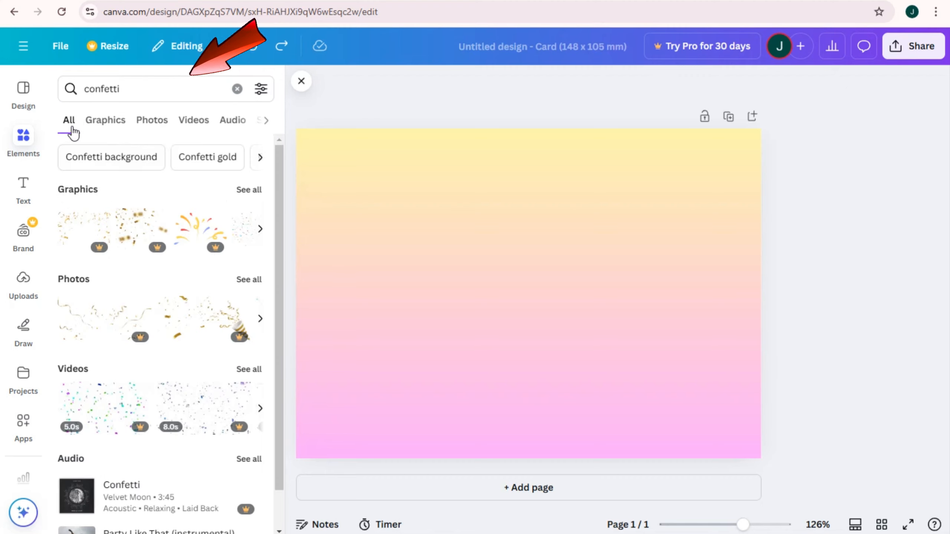
Look through the confetti results by category: graphics, photos, videos, audio, shapes and frames, then return to photos
left_click(106, 126)
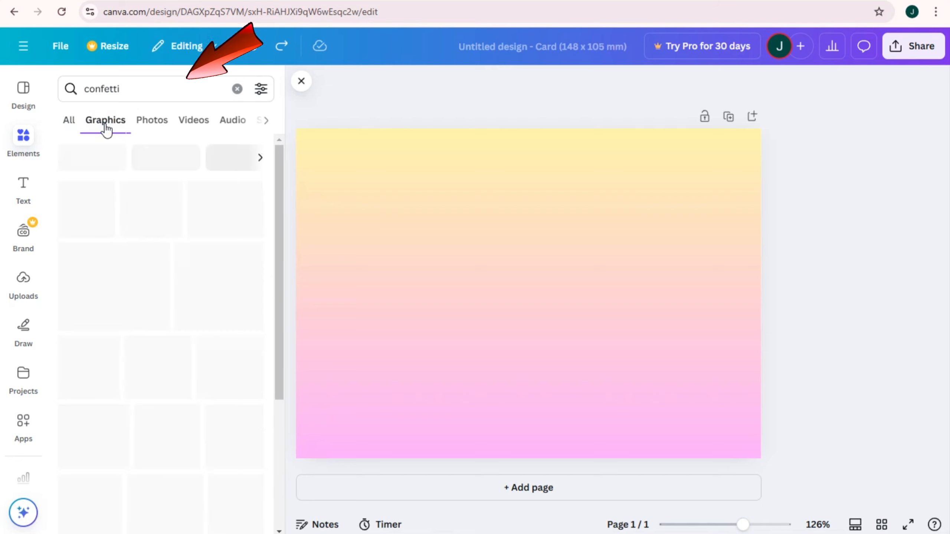
left_click(156, 128)
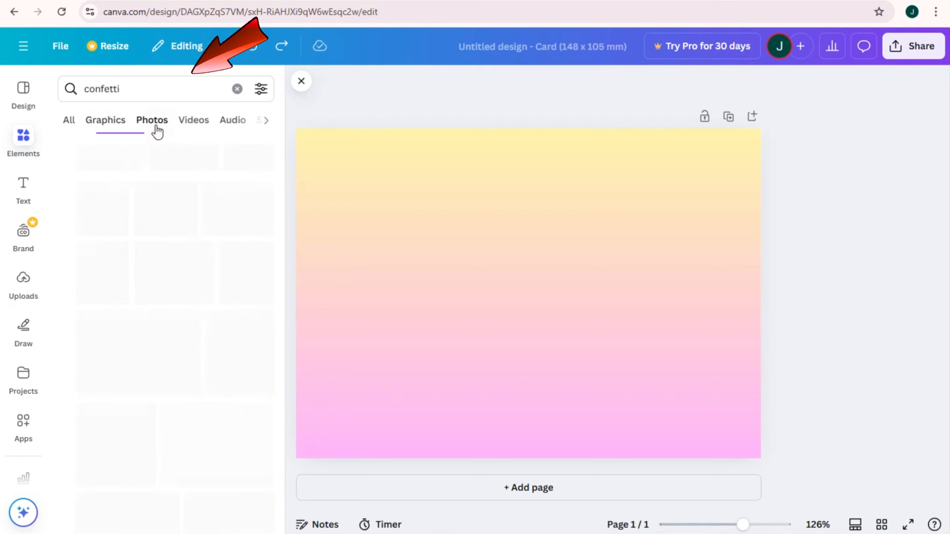
left_click(195, 125)
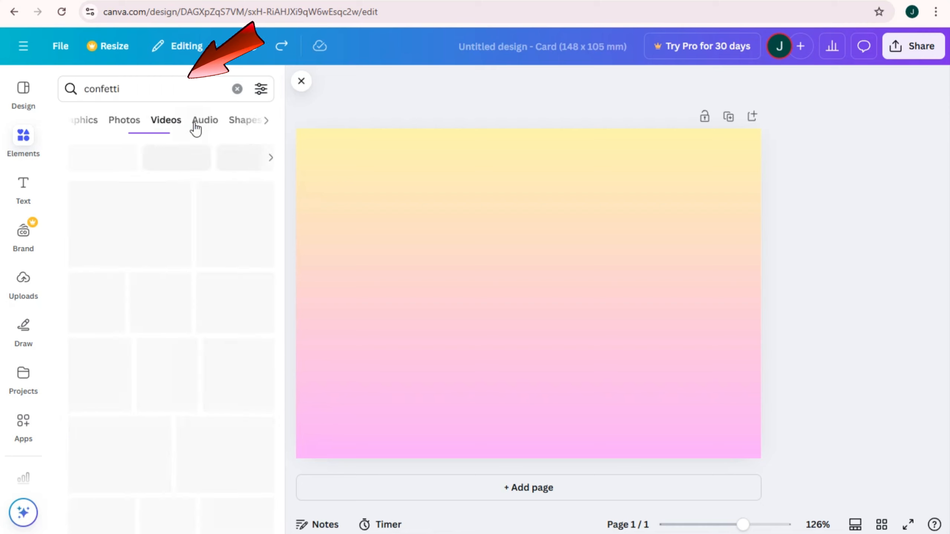
left_click(197, 126)
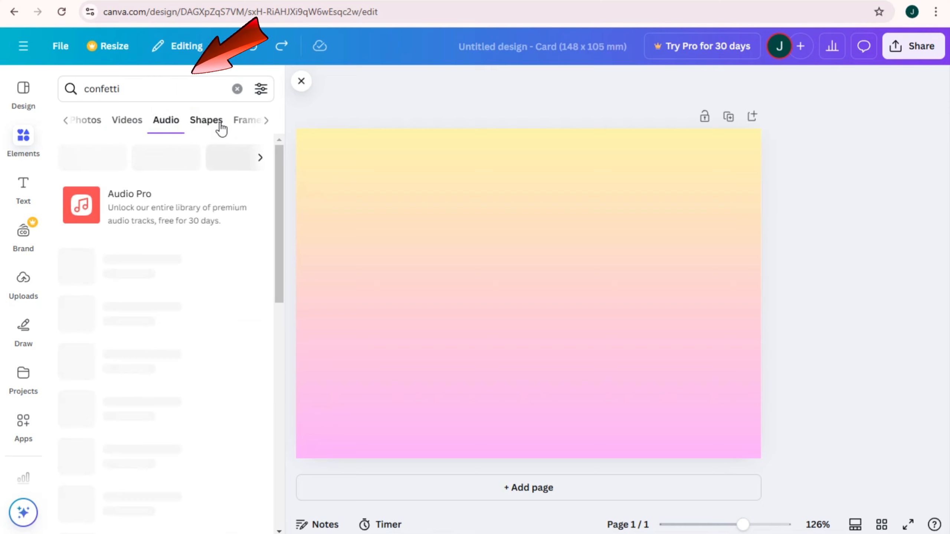
left_click(220, 127)
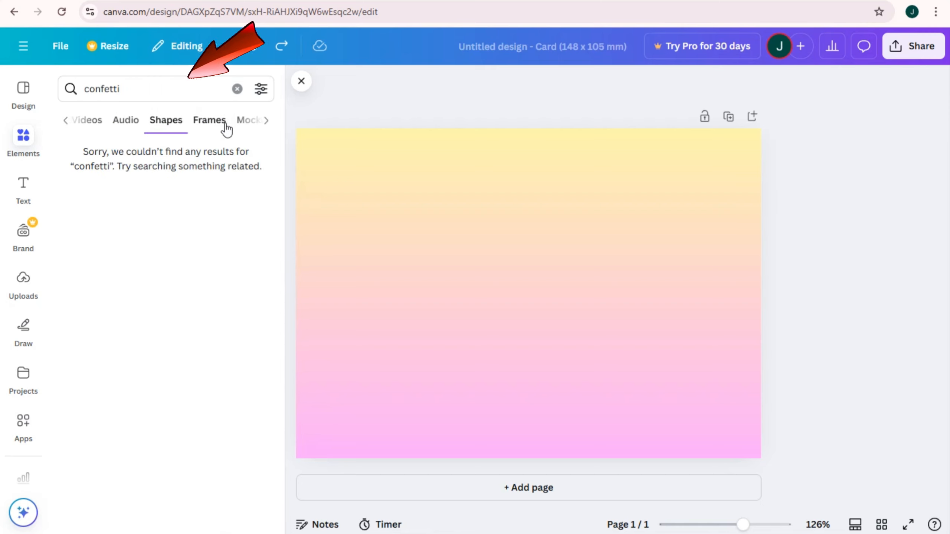
left_click(224, 128)
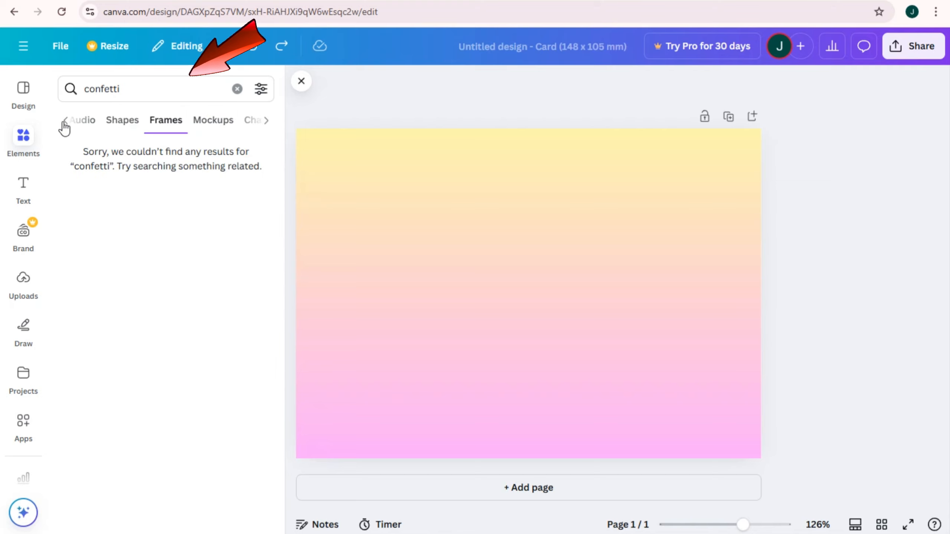
left_click(98, 130)
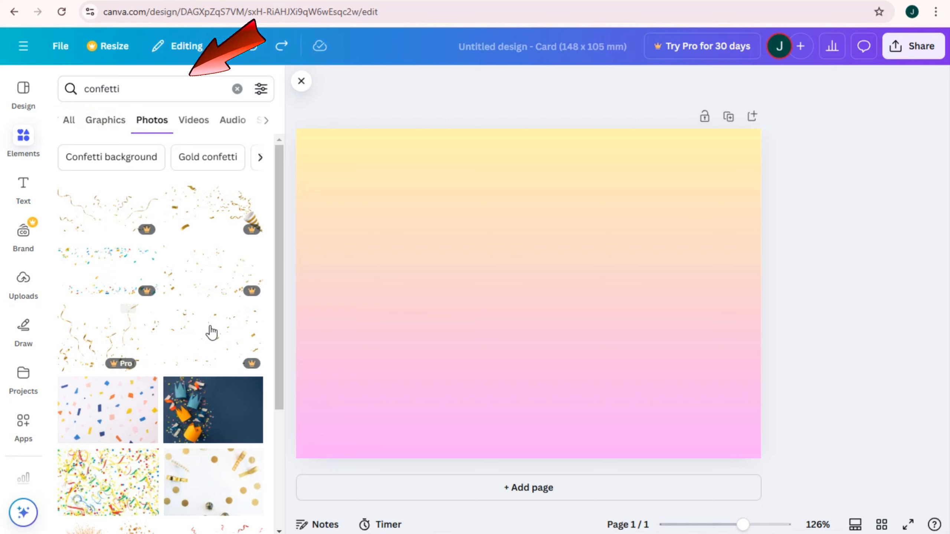
Try the multicoloured streamer confetti photo on the card and remove it
scroll(225, 378, "down", 2)
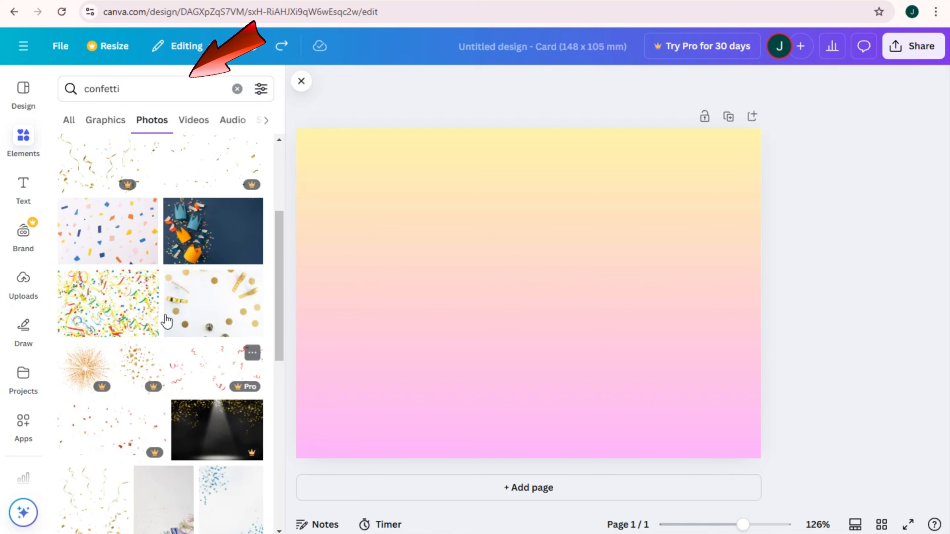
left_click(129, 313)
key("Delete")
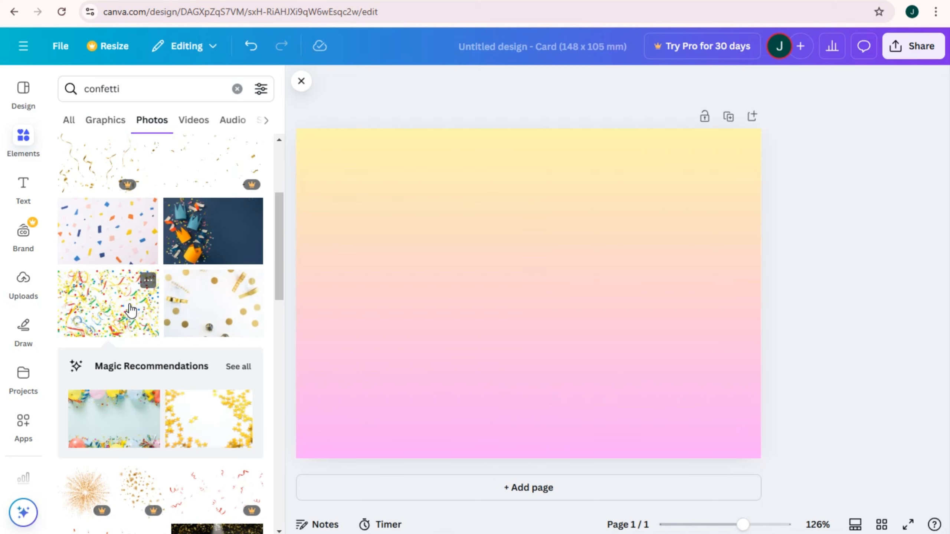
Add two copies of the pastel ribbon confetti graphic to the card and place one, enlarged, over the card's upper left
left_click(118, 123)
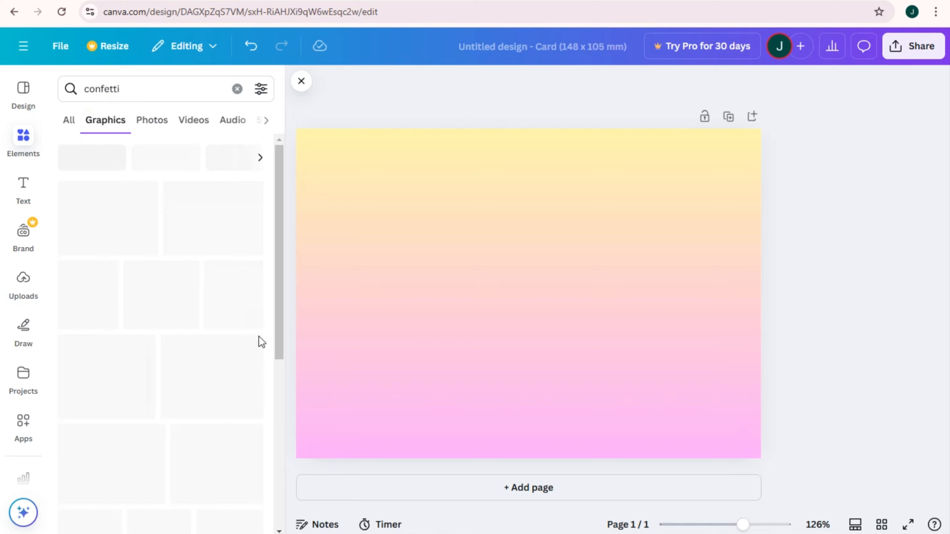
scroll(235, 355, "down", 2)
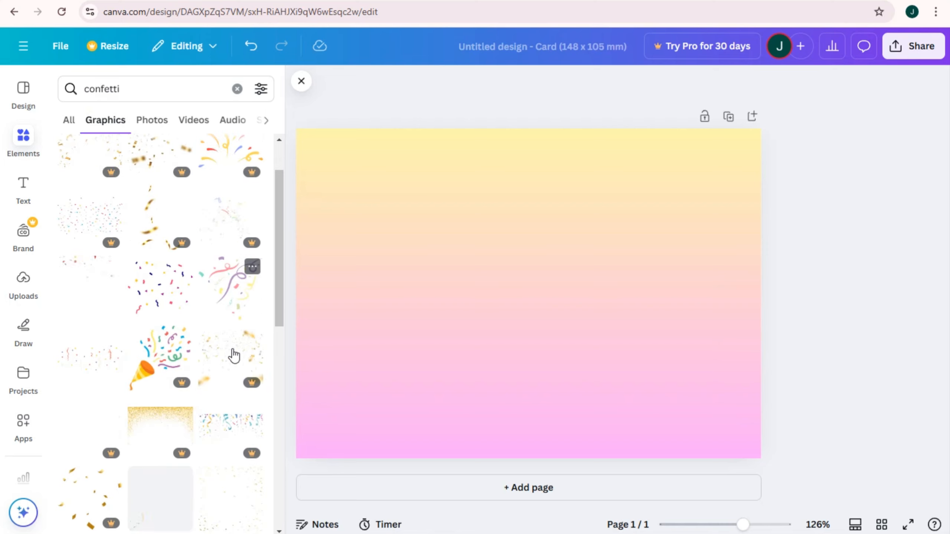
left_click(229, 291)
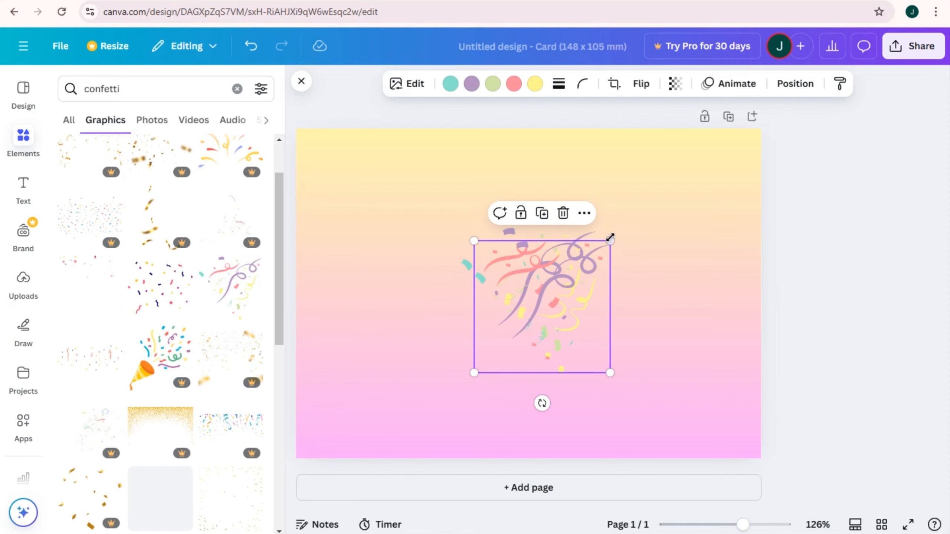
left_click_drag(608, 240, 725, 128)
left_click_drag(620, 197, 442, 203)
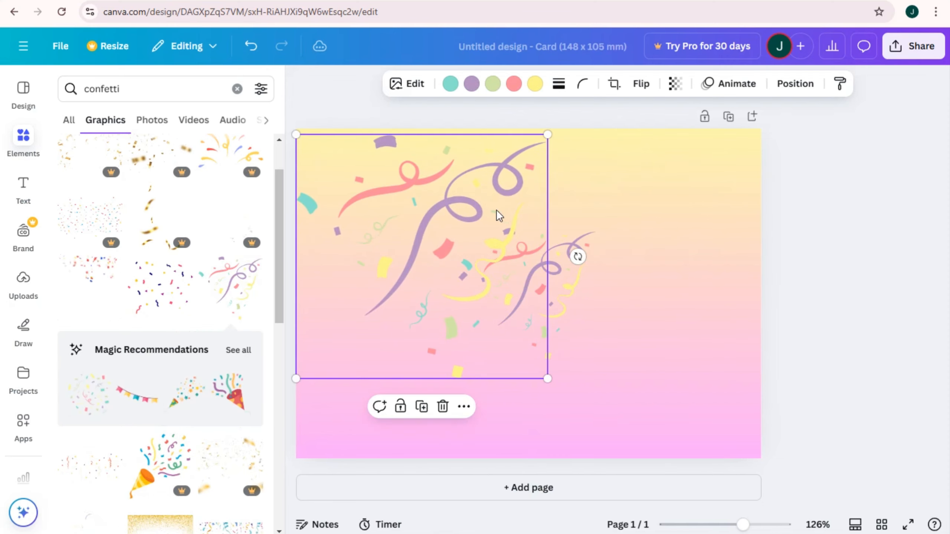
Enlarge the other copy of the ribbon confetti and position it over the card's upper right
left_click(598, 260)
left_click_drag(598, 228, 742, 84)
left_click_drag(525, 292, 510, 389)
Add the teal and orange party popper graphic from the recommendations, then resize and reposition it in the card's lower left area
left_click(194, 405)
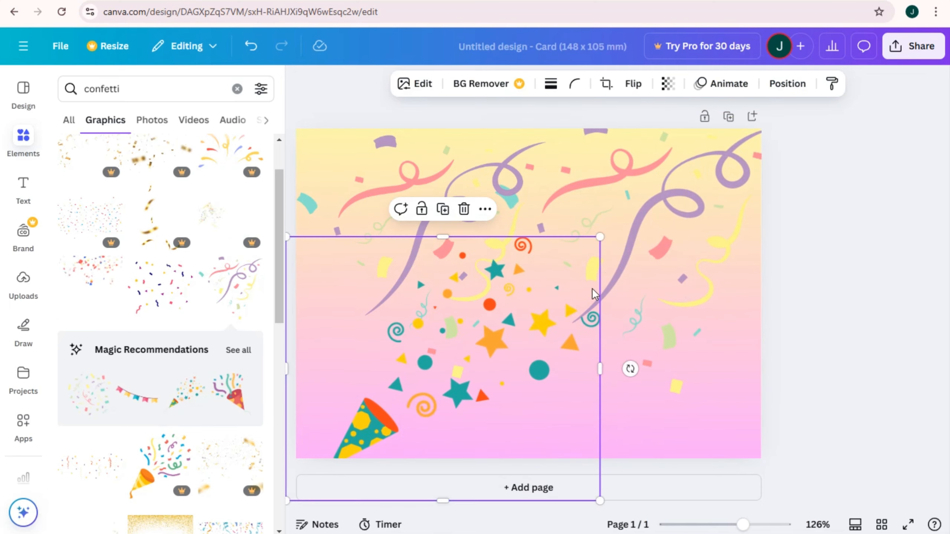
left_click_drag(600, 239, 426, 381)
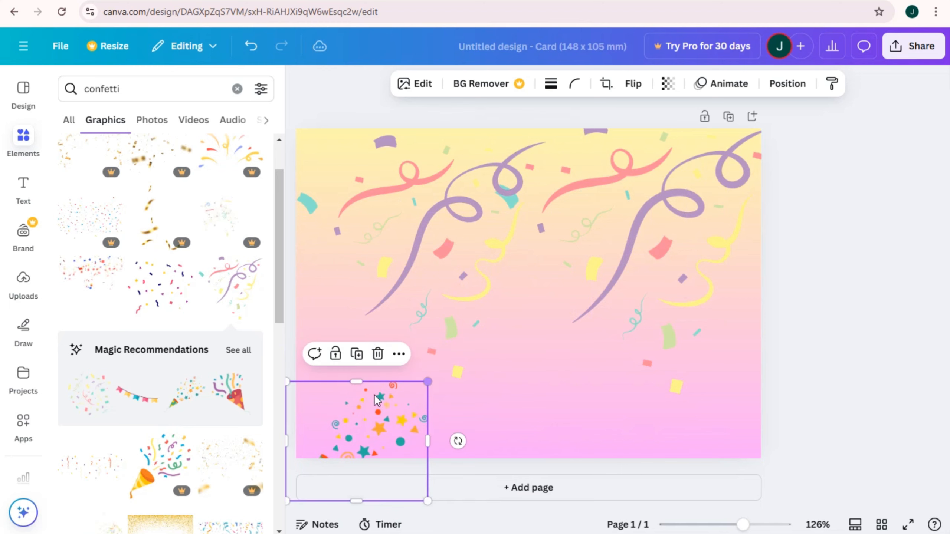
left_click_drag(374, 395, 364, 312)
left_click_drag(422, 429, 534, 520)
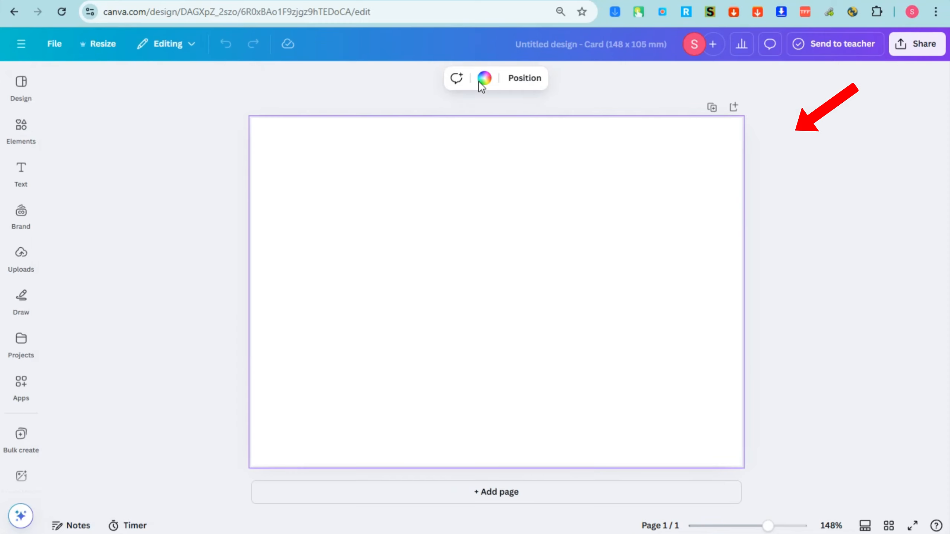
Give the blank card a solid pale pink background, colour #F2C1C1
left_click(484, 80)
left_click(65, 172)
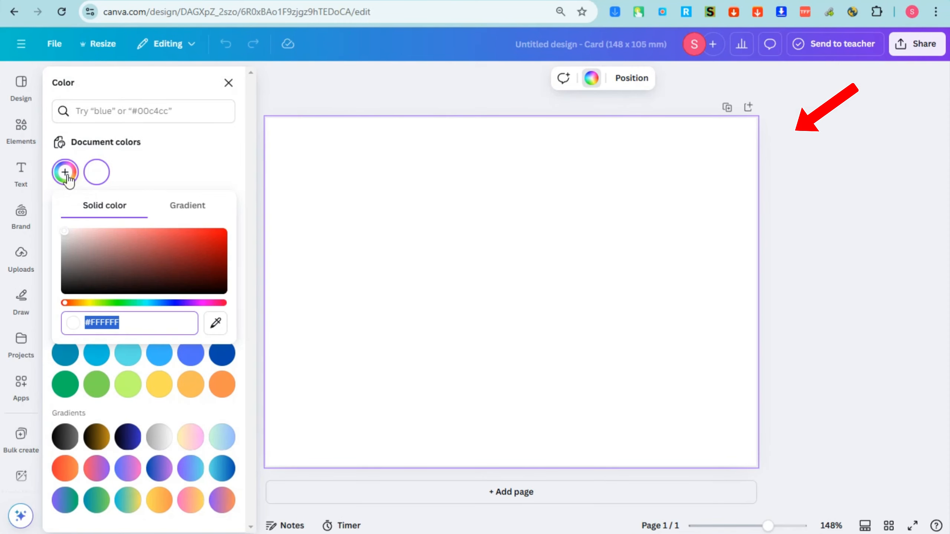
left_click(104, 235)
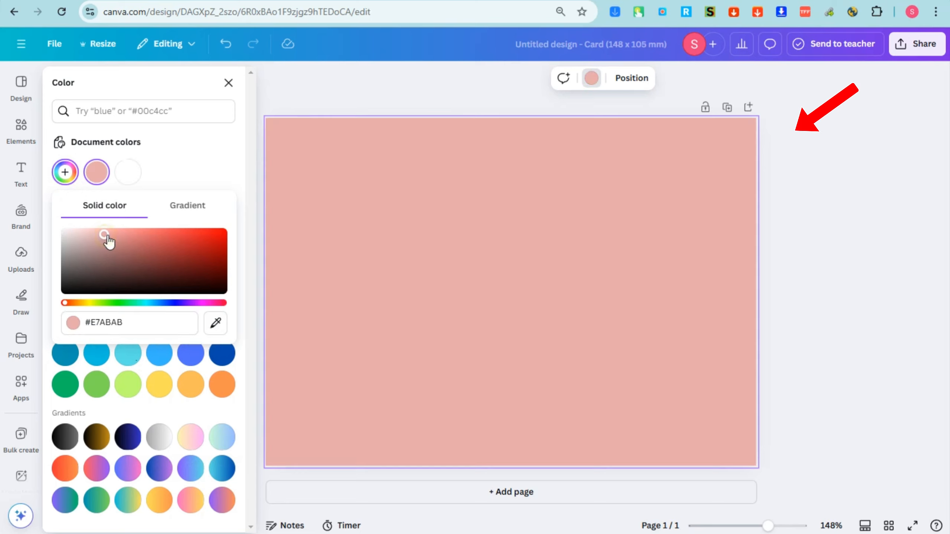
left_click_drag(102, 235, 94, 231)
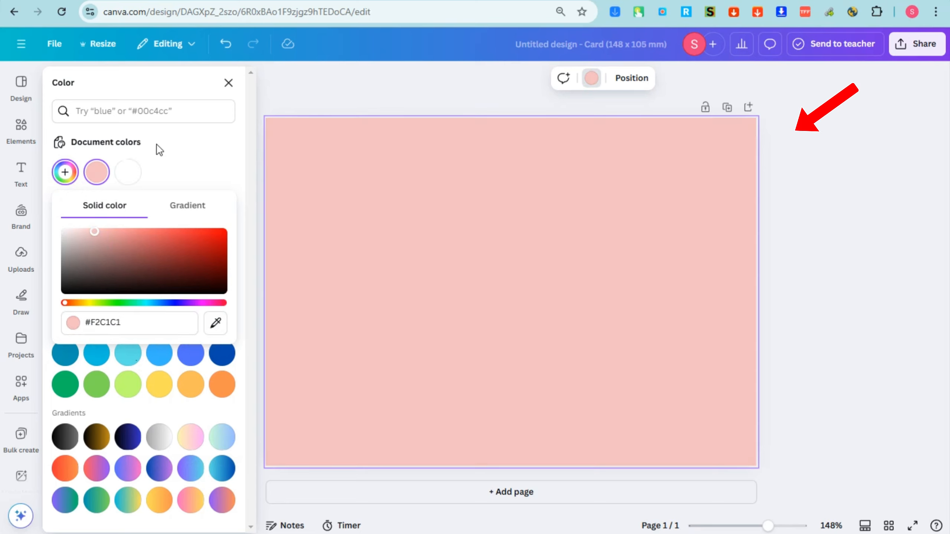
Search the elements library for confetti and narrow the results to graphics
left_click(25, 141)
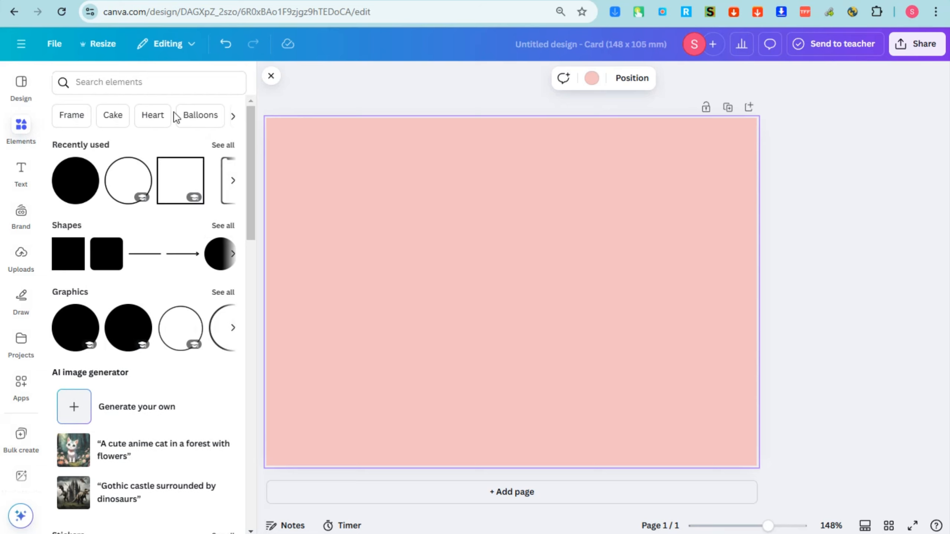
left_click(123, 81)
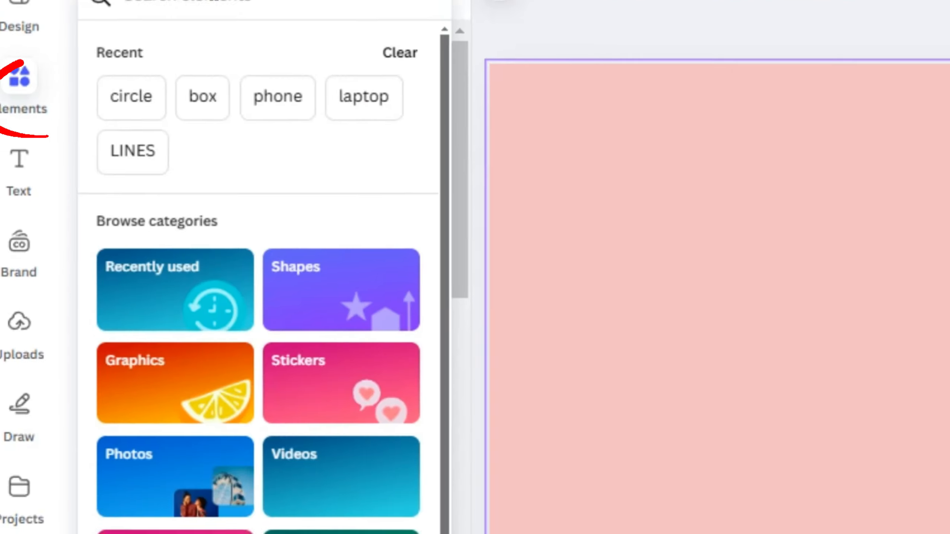
type("confett")
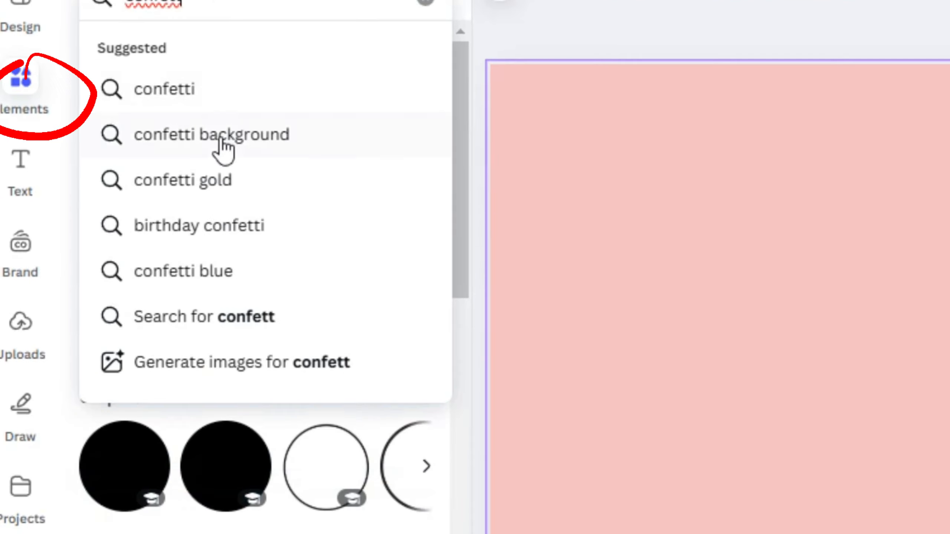
left_click(220, 87)
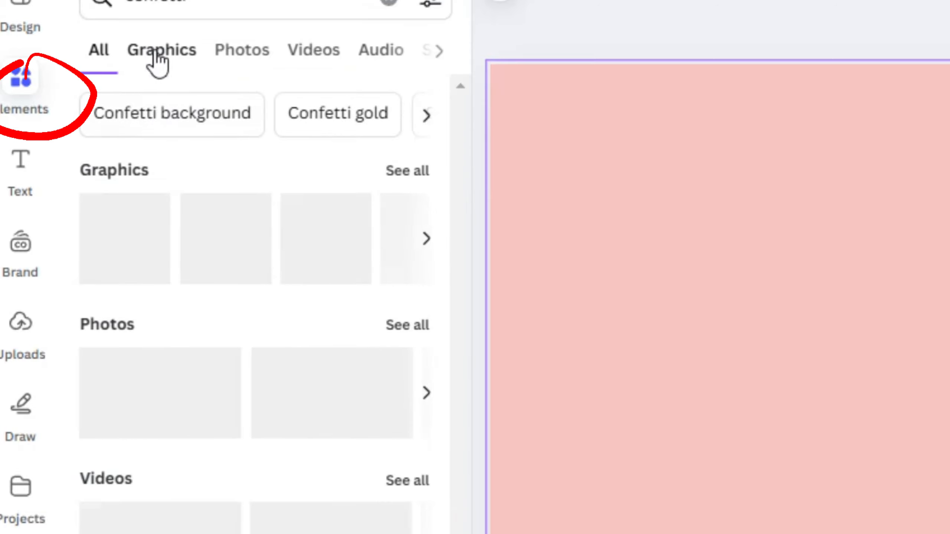
left_click(144, 66)
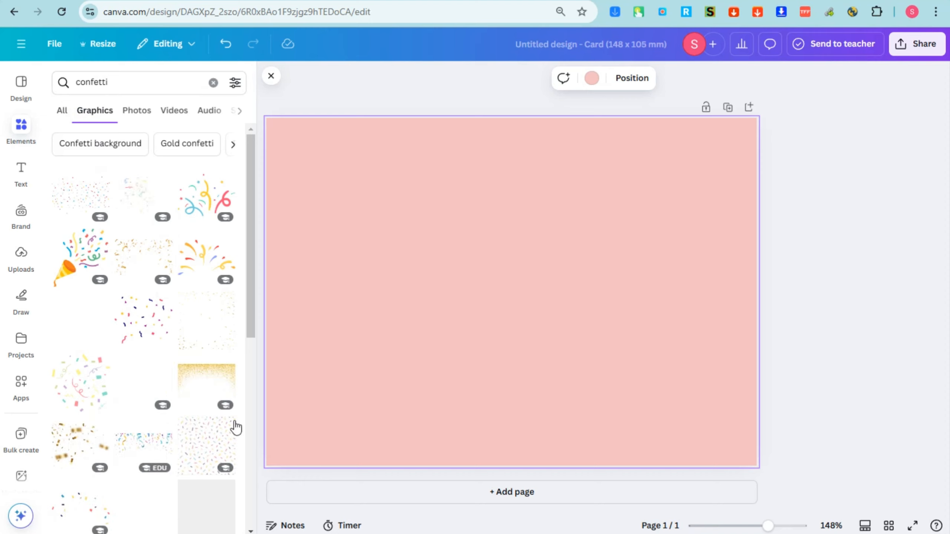
Look through the confetti graphics, then bring up the confetti photos
scroll(181, 418, "down", 8)
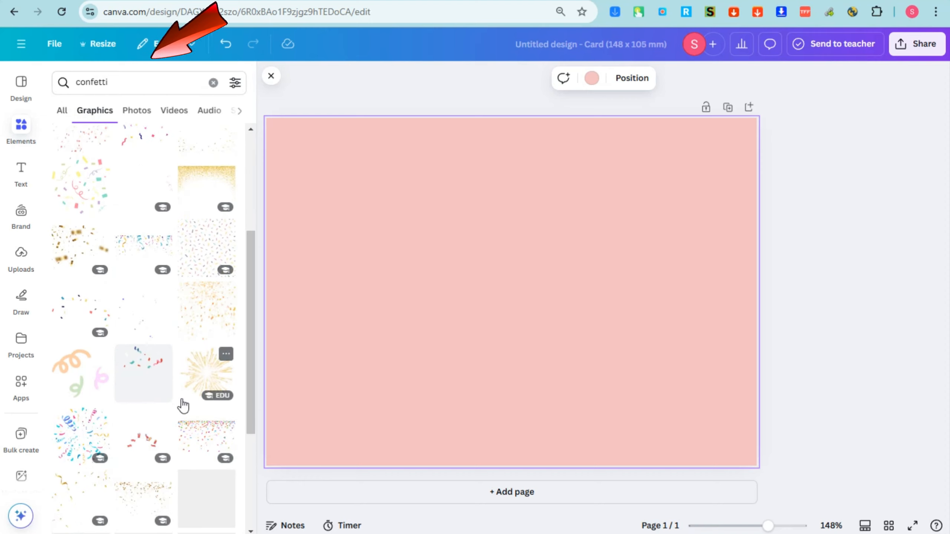
scroll(187, 416, "down", 1)
scroll(214, 468, "down", 3)
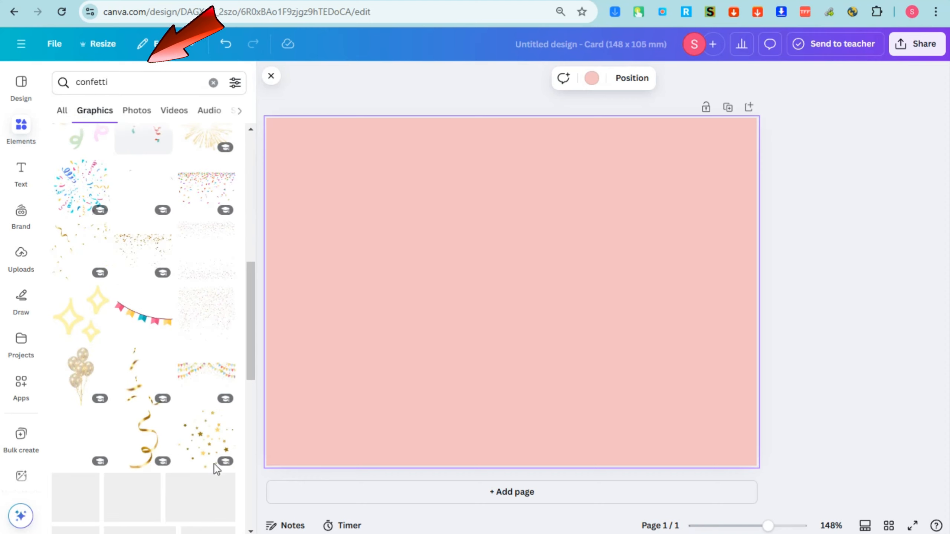
scroll(214, 471, "up", 12)
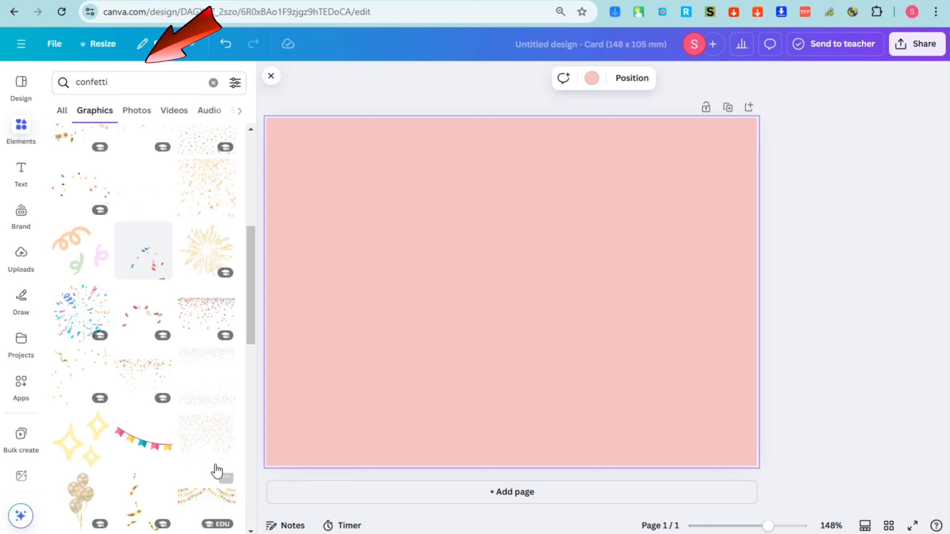
left_click(139, 114)
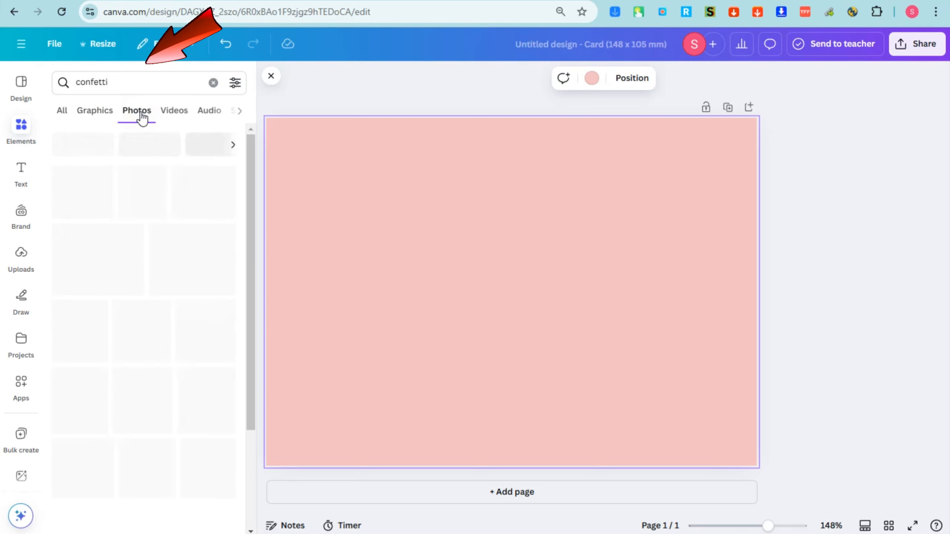
Look through the confetti videos, shapes and frames, then return to the confetti graphics
left_click(165, 114)
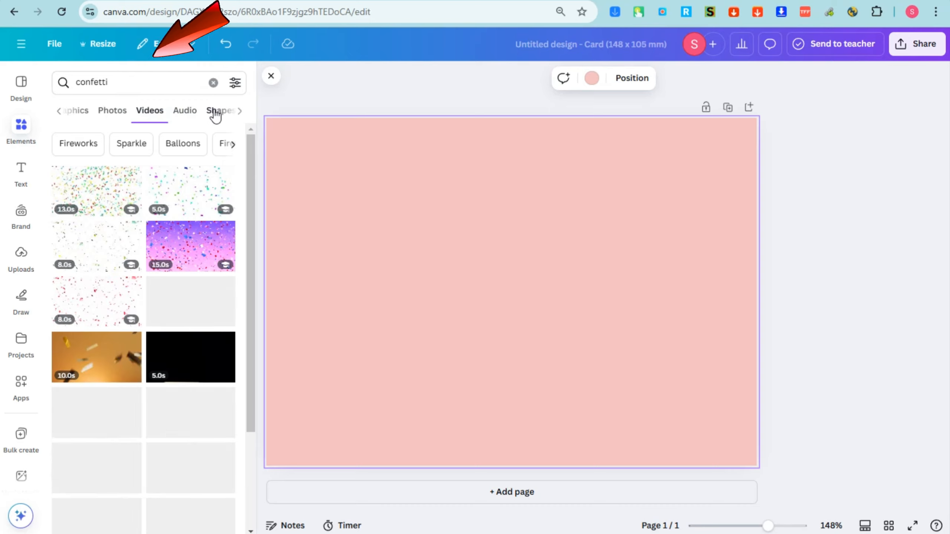
left_click(216, 114)
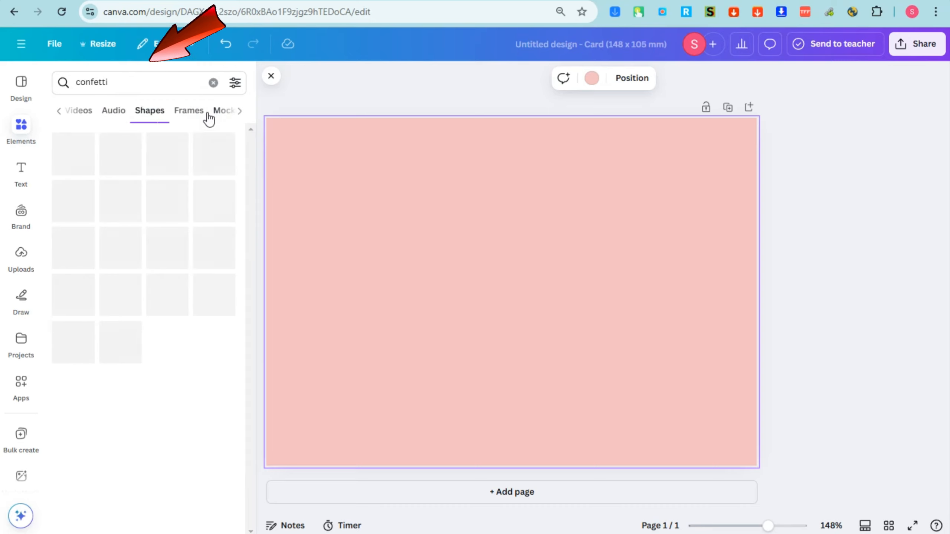
left_click(188, 118)
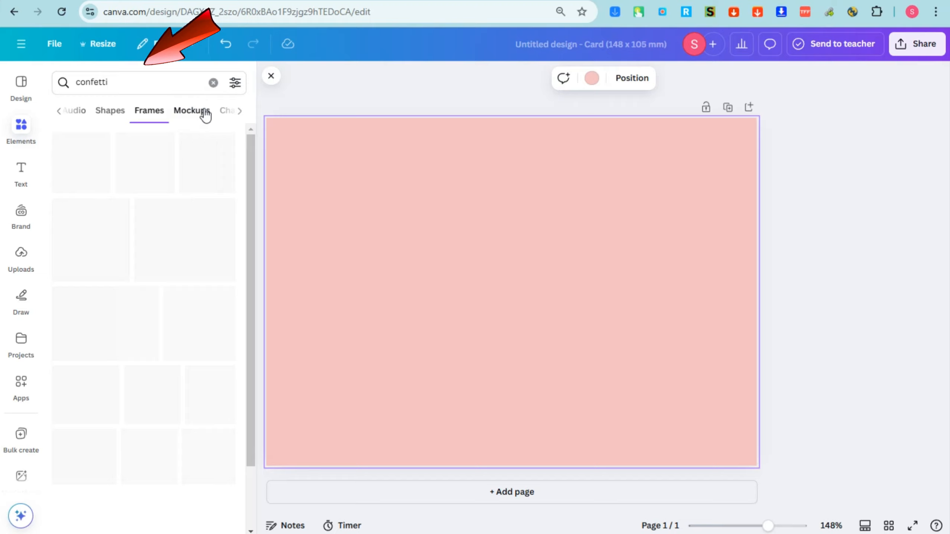
left_click(59, 120)
left_click(58, 121)
left_click(94, 117)
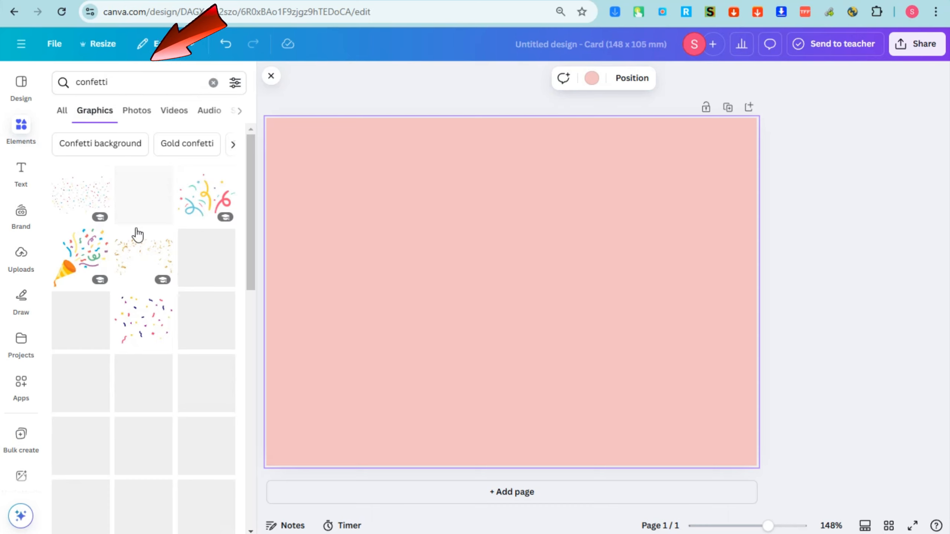
Add the multicoloured sprinkle confetti graphic to the card and enlarge it to cover the page
scroll(188, 395, "down", 2)
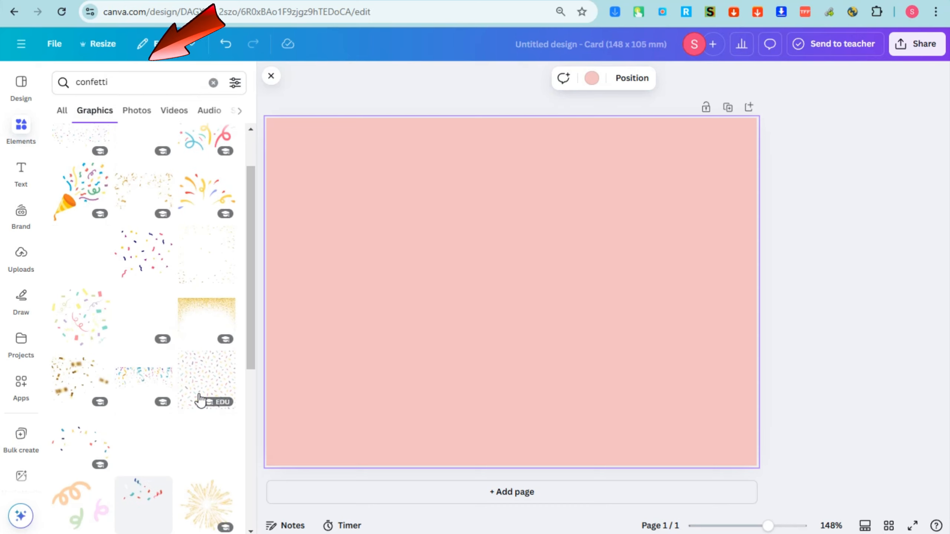
left_click(207, 378)
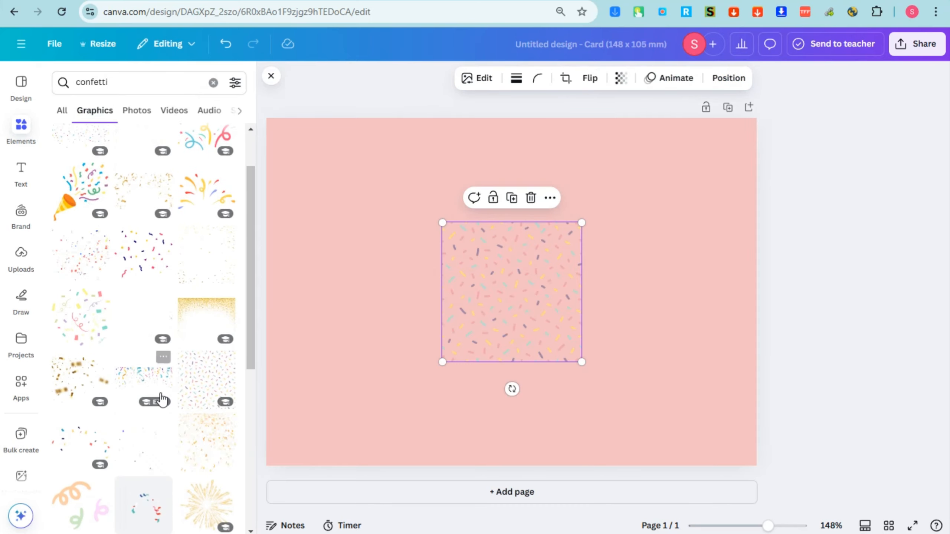
scroll(159, 397, "down", 2)
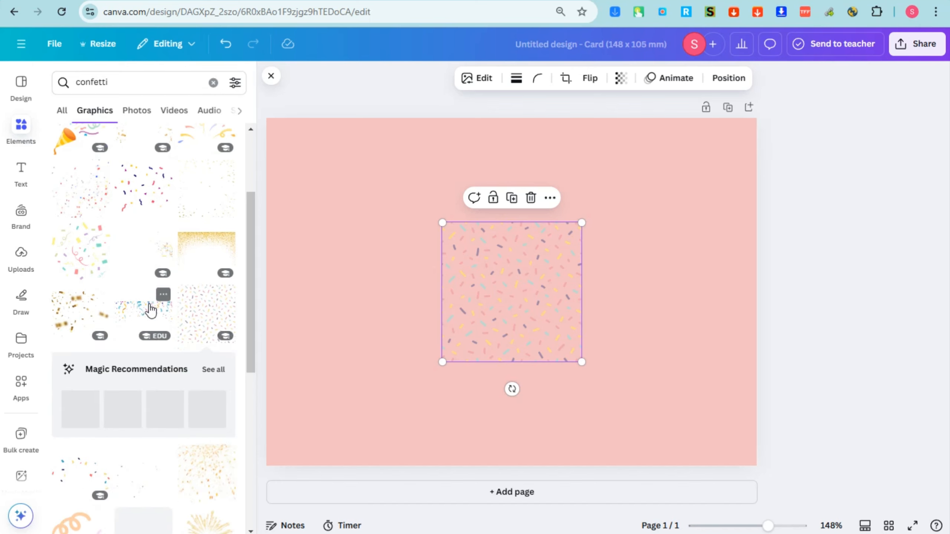
scroll(151, 309, "down", 5)
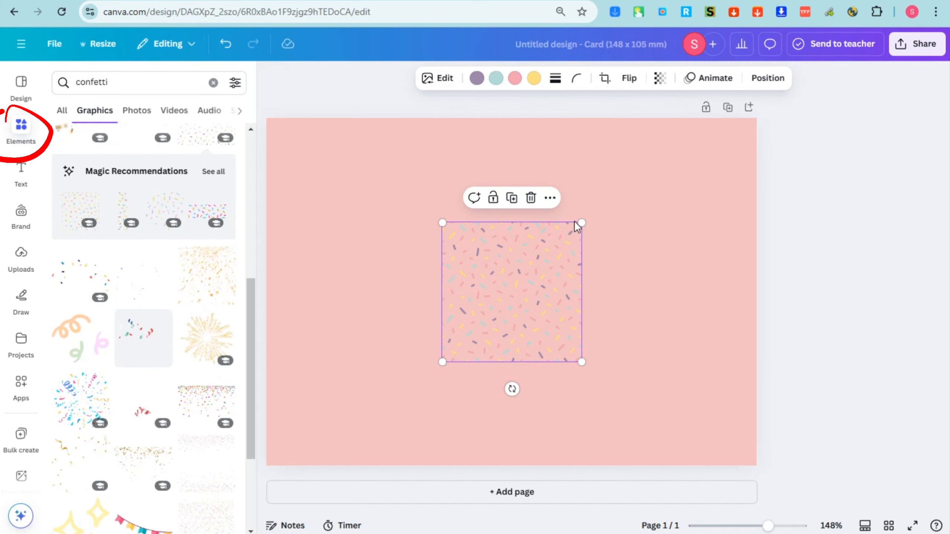
left_click_drag(581, 222, 638, 240)
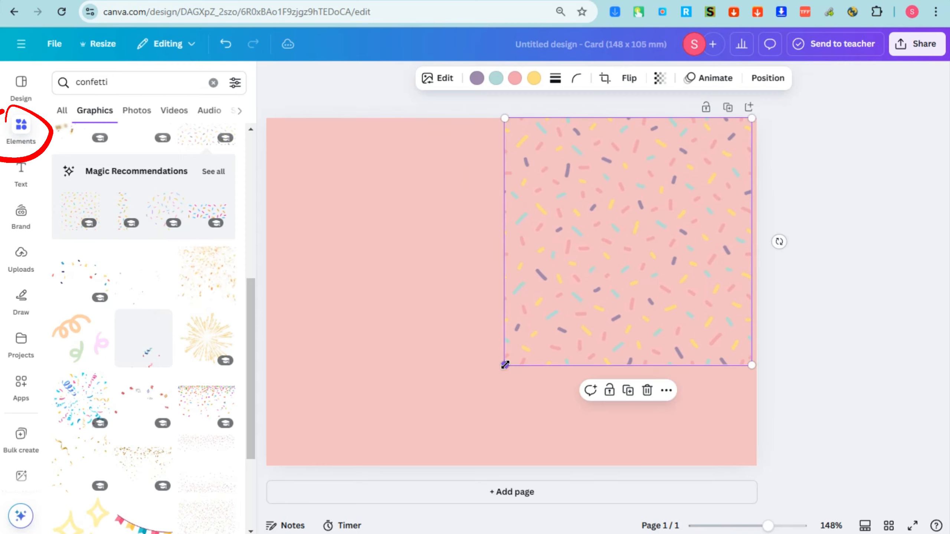
left_click_drag(504, 366, 320, 376)
mouse_move(456, 351)
left_mouse_down()
mouse_move(412, 351)
mouse_move(461, 348)
mouse_move(442, 341)
mouse_move(460, 339)
left_mouse_up()
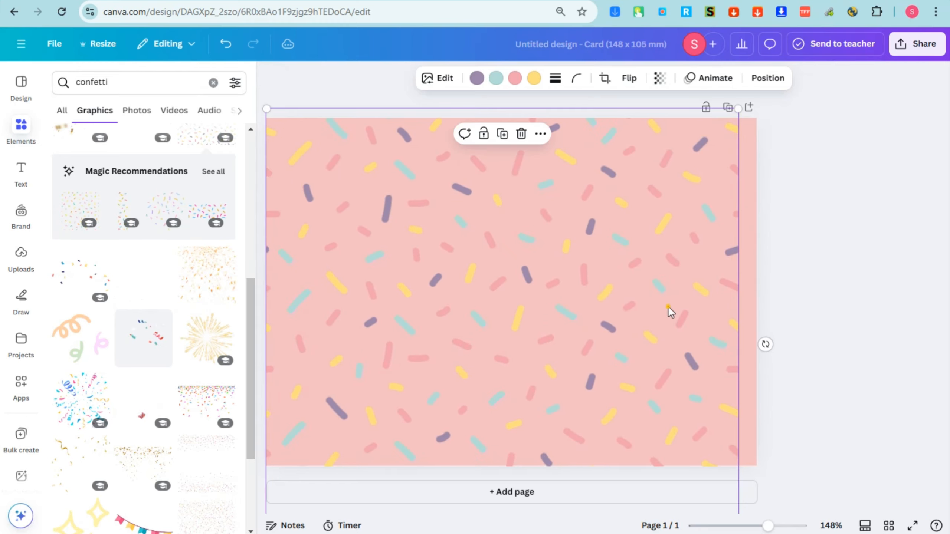
Add the pink, yellow and blue bunting graphic, then tilt it and scale it down in the card's upper area
scroll(144, 477, "down", 2)
left_click_drag(434, 307, 518, 354)
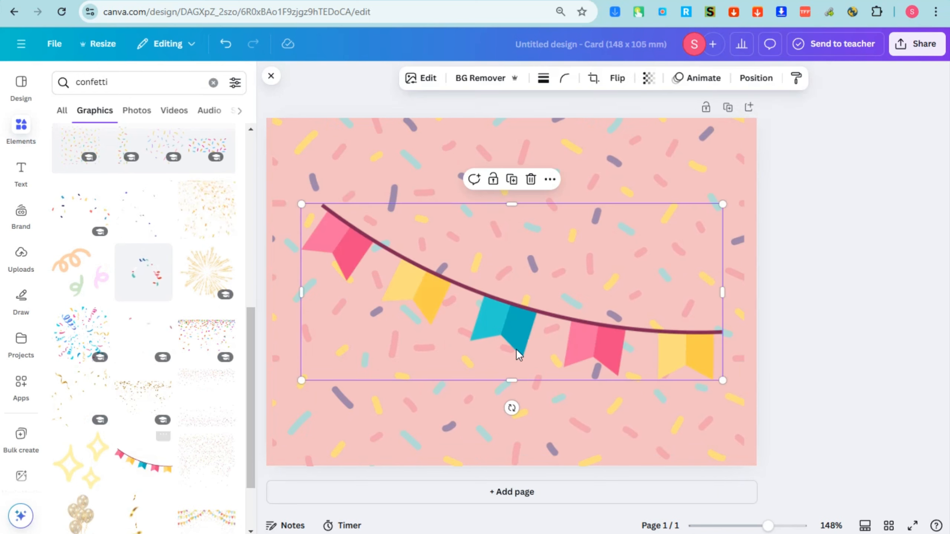
left_click_drag(517, 287, 525, 228)
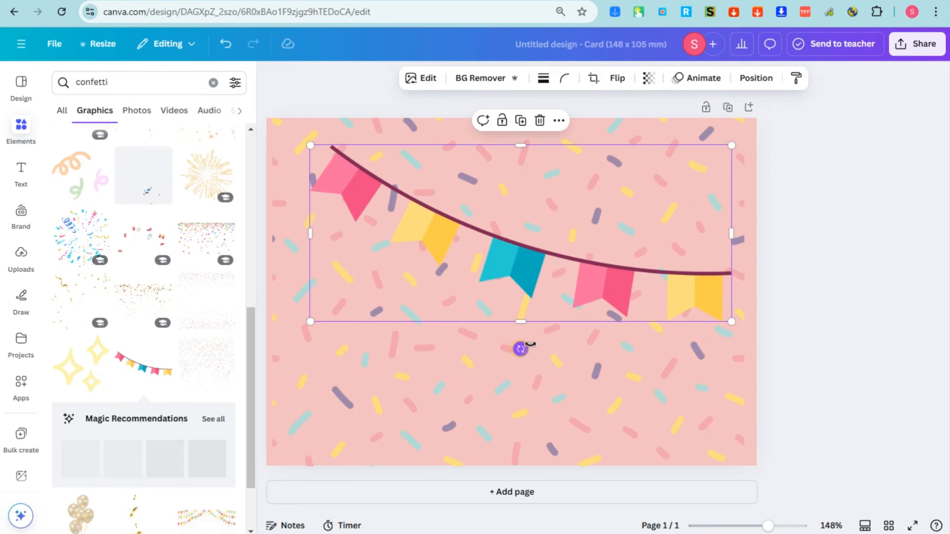
left_click_drag(521, 346, 542, 331)
left_click_drag(703, 112, 638, 269)
Delete the sprinkle confetti graphic behind the bunting
left_click(671, 267)
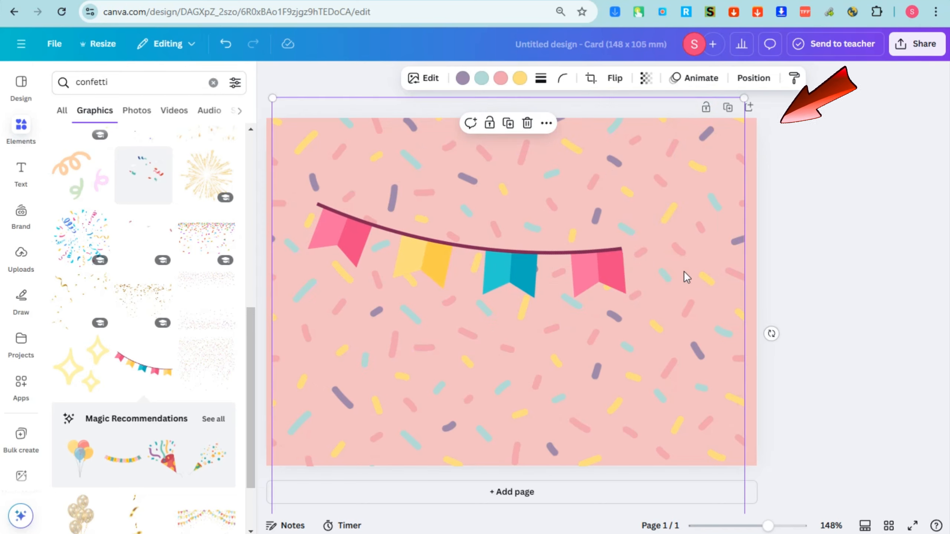
key("Delete")
Level the bunting along the card's top edge and duplicate it so the flags span the full width
left_click(538, 277)
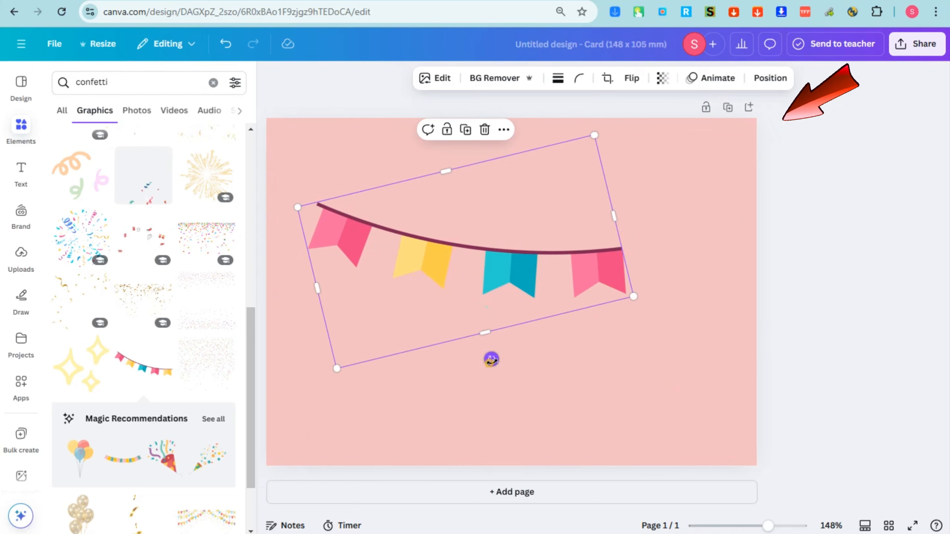
left_click_drag(491, 359, 505, 356)
left_click_drag(472, 314, 669, 180)
key("ctrl+d")
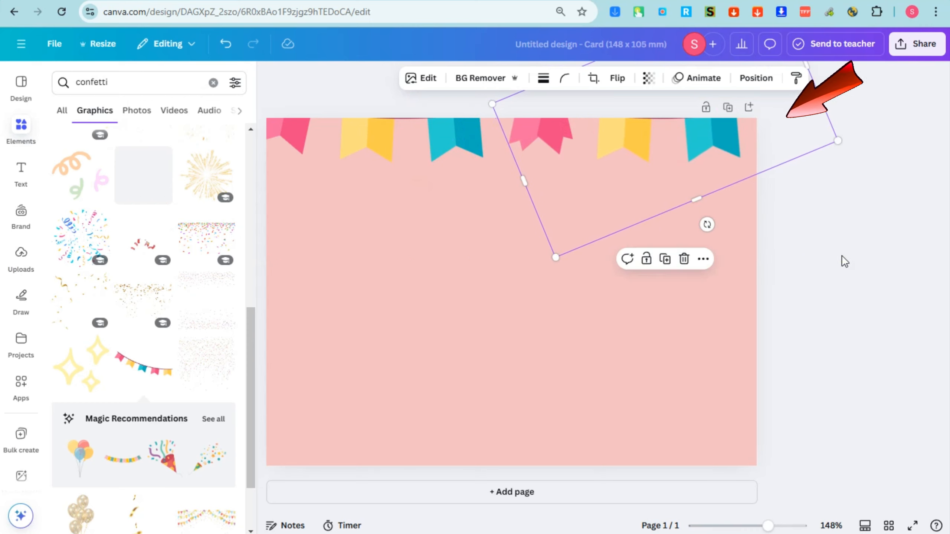
left_click(842, 257)
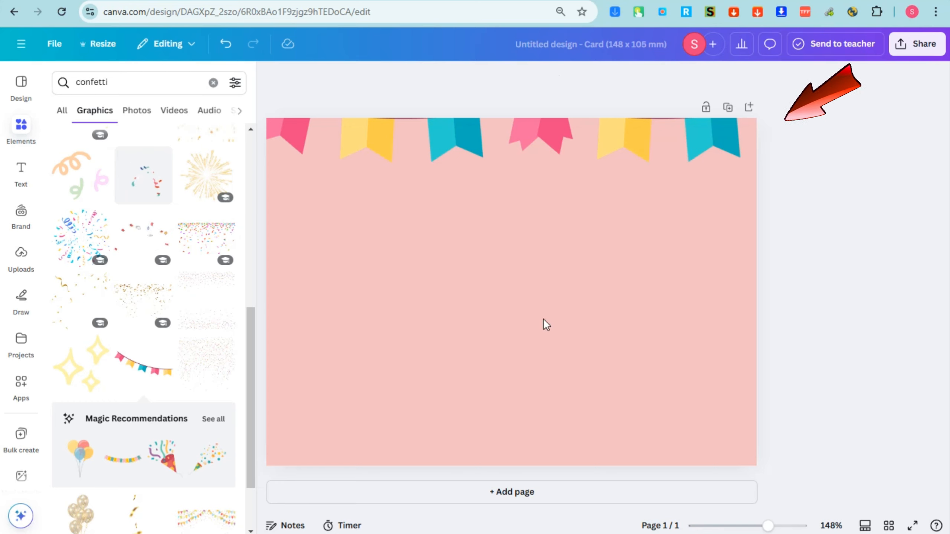
Try the gold star confetti graphic on the card, then delete it
scroll(208, 299, "down", 8)
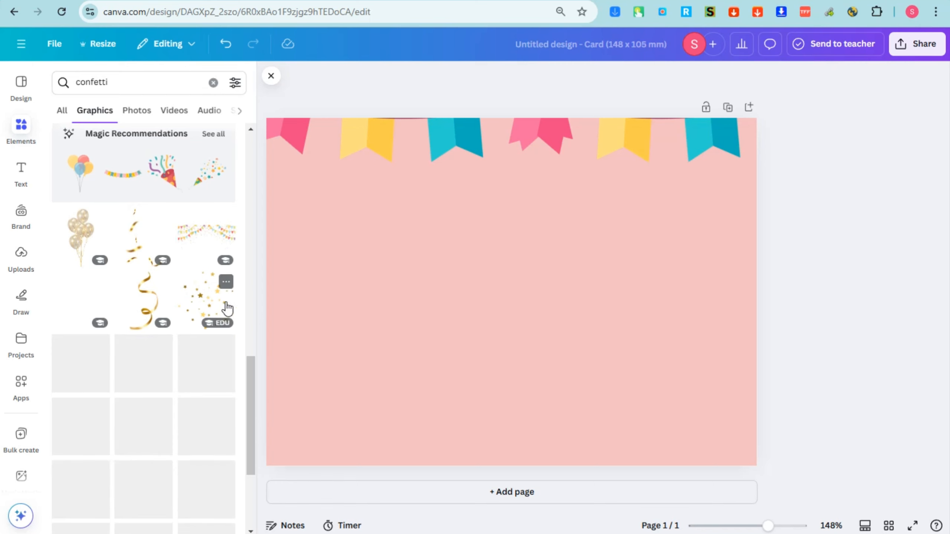
left_click(195, 309)
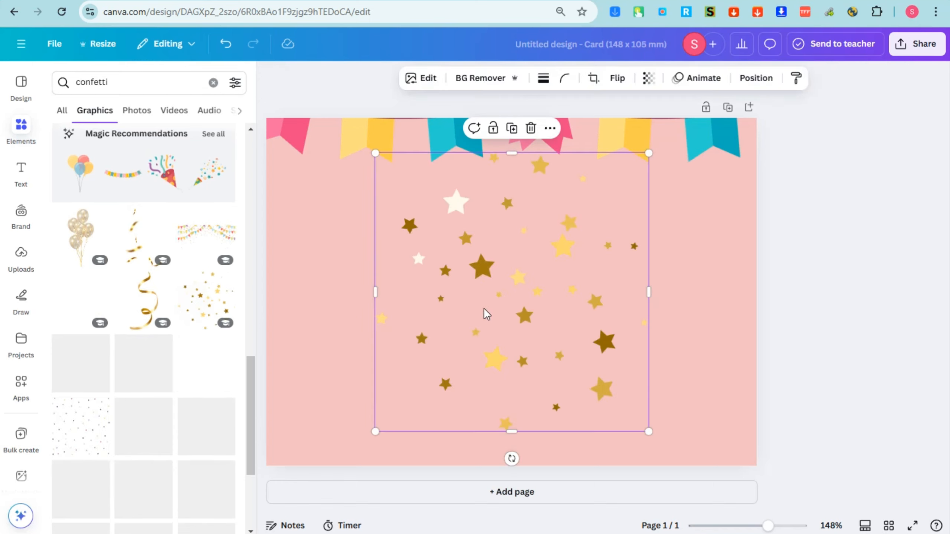
left_click_drag(485, 309, 411, 345)
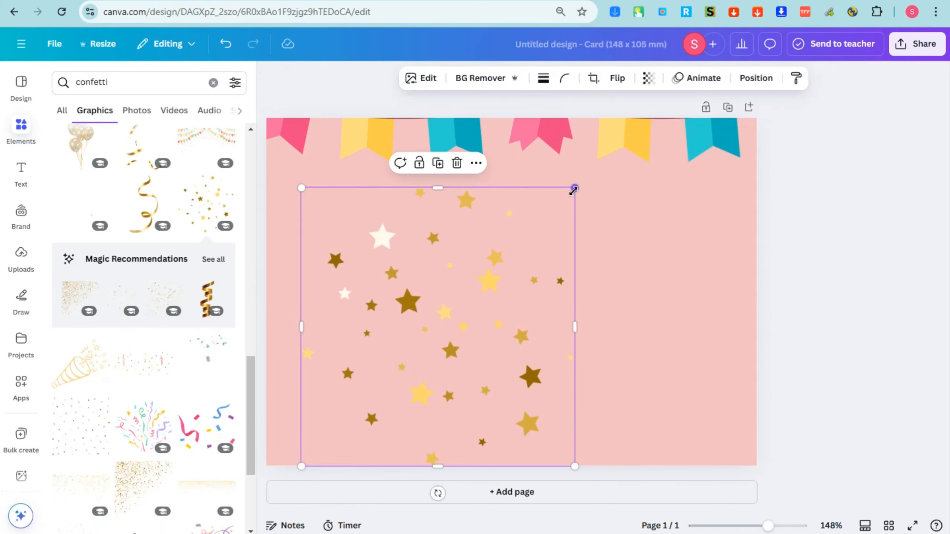
key("Delete")
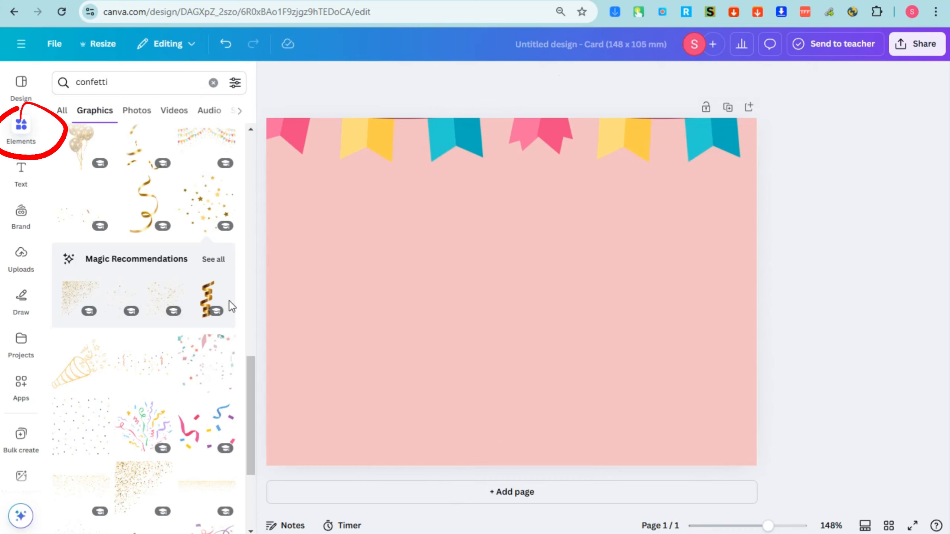
Add the curled gold ribbon graphic, enlarge it at the card's left edge, and place a duplicate at the right edge
left_click(148, 217)
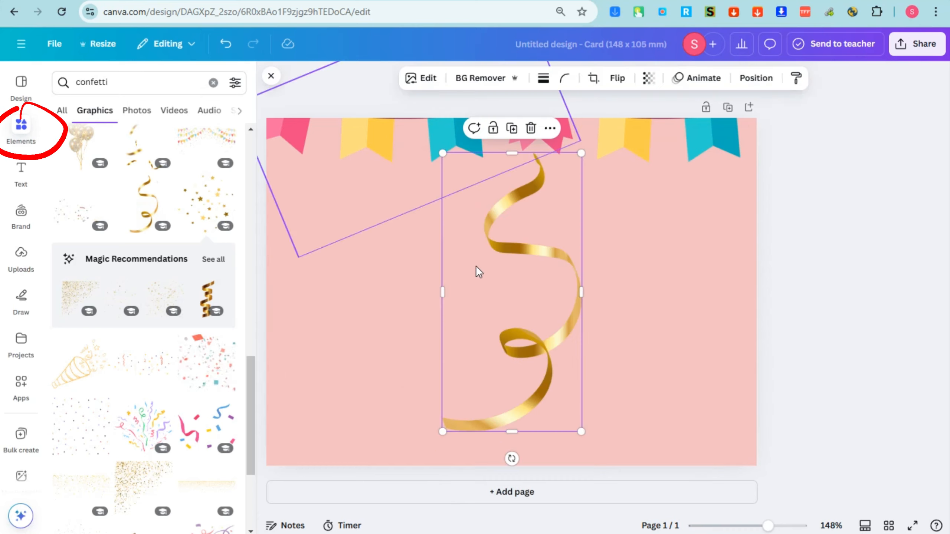
left_click_drag(460, 325, 258, 300)
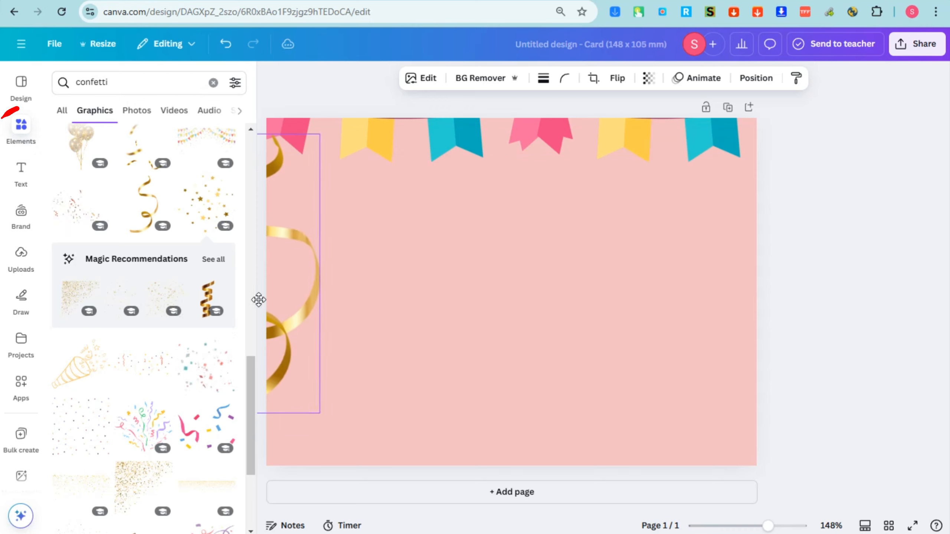
left_click_drag(320, 414, 328, 497)
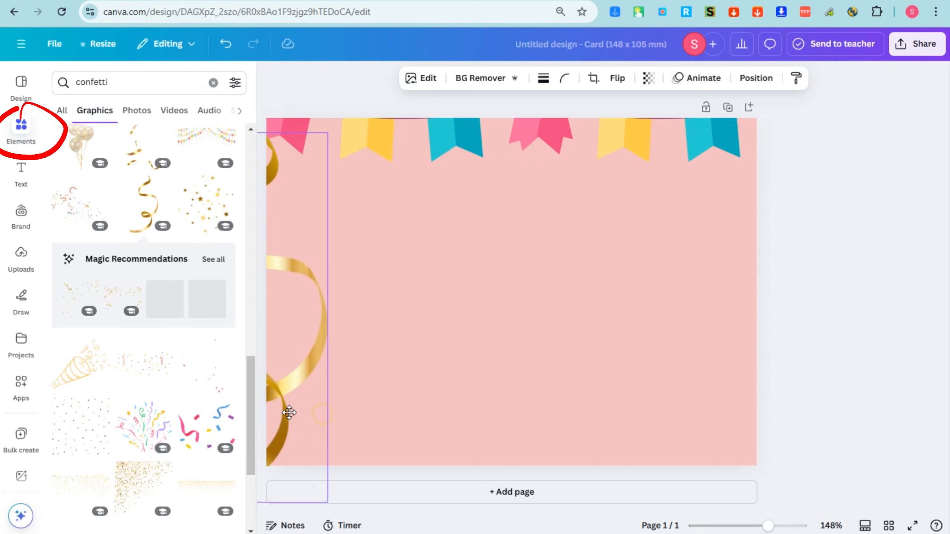
key("ctrl+d")
left_click_drag(311, 389, 816, 339)
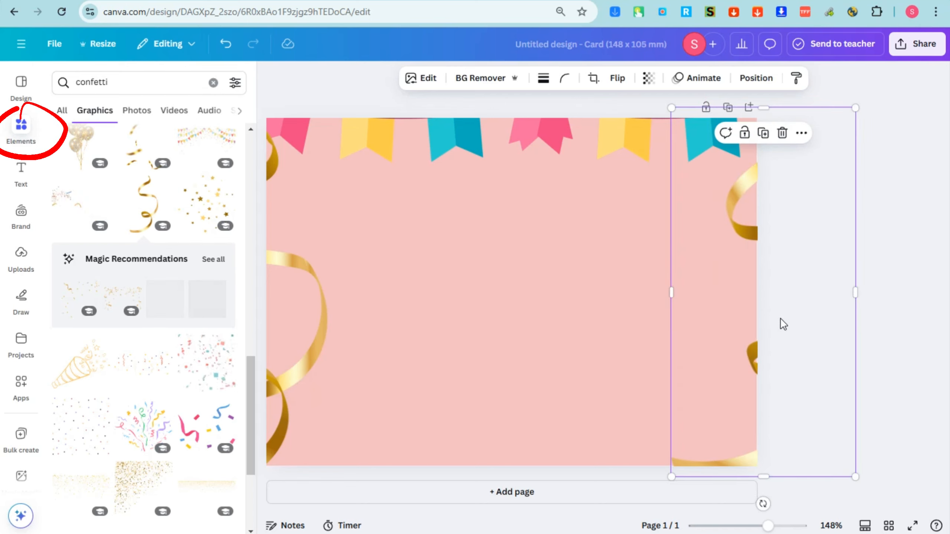
left_click(879, 301)
Try the pink and blue streamer confetti graphic as an enlarged, semi-transparent overlay across the card, then delete it
scroll(215, 431, "down", 2)
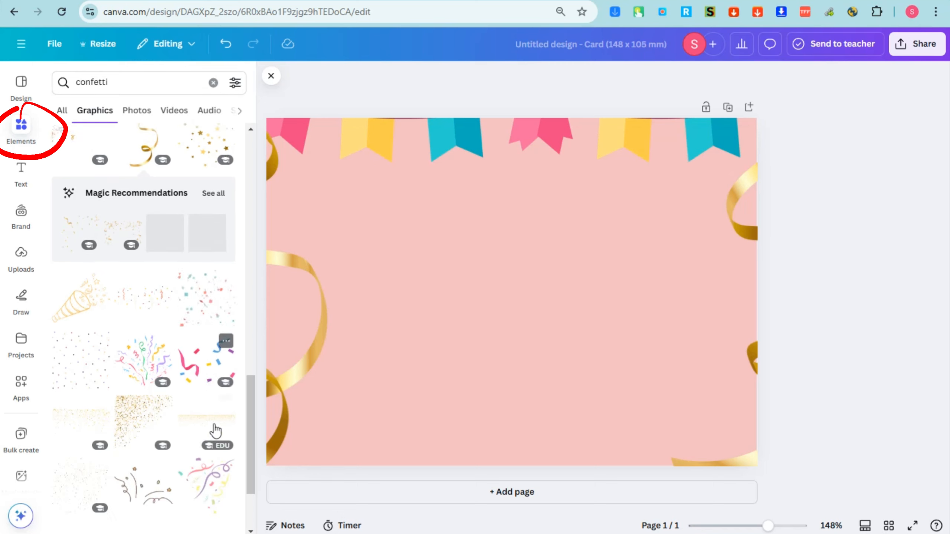
left_click_drag(514, 322, 429, 337)
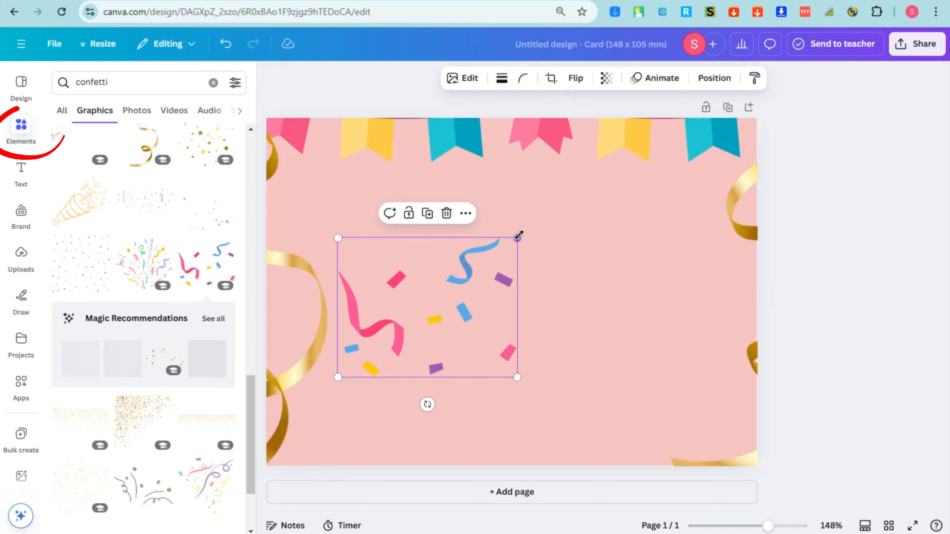
left_click_drag(518, 237, 602, 172)
left_click_drag(552, 217, 414, 218)
left_click(605, 79)
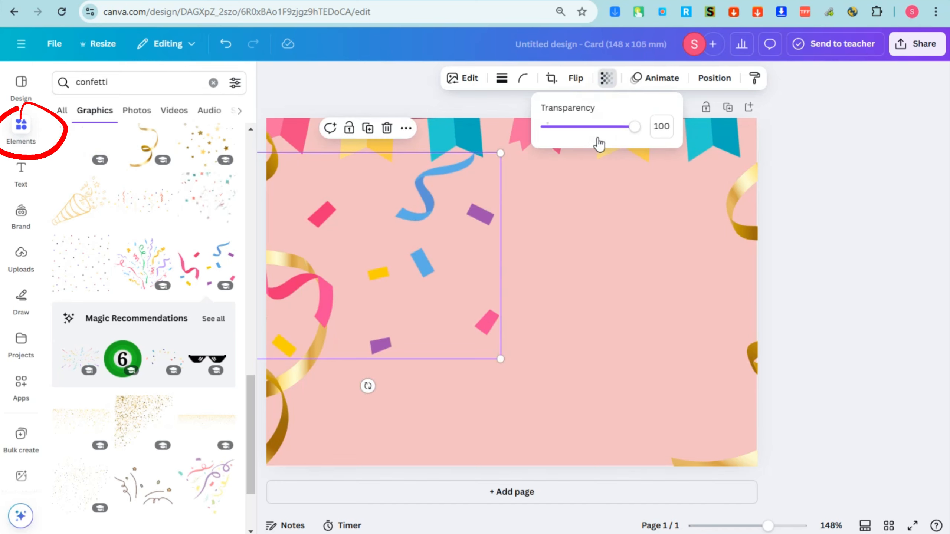
left_click_drag(630, 126, 570, 126)
left_click_drag(500, 359, 838, 461)
left_click_drag(660, 425, 632, 360)
left_click(870, 358)
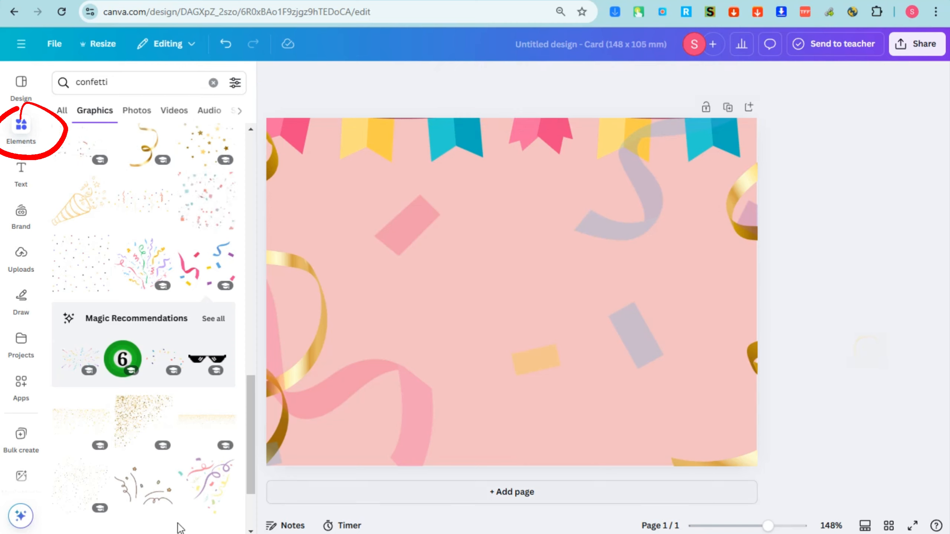
left_click(464, 360)
key("Delete")
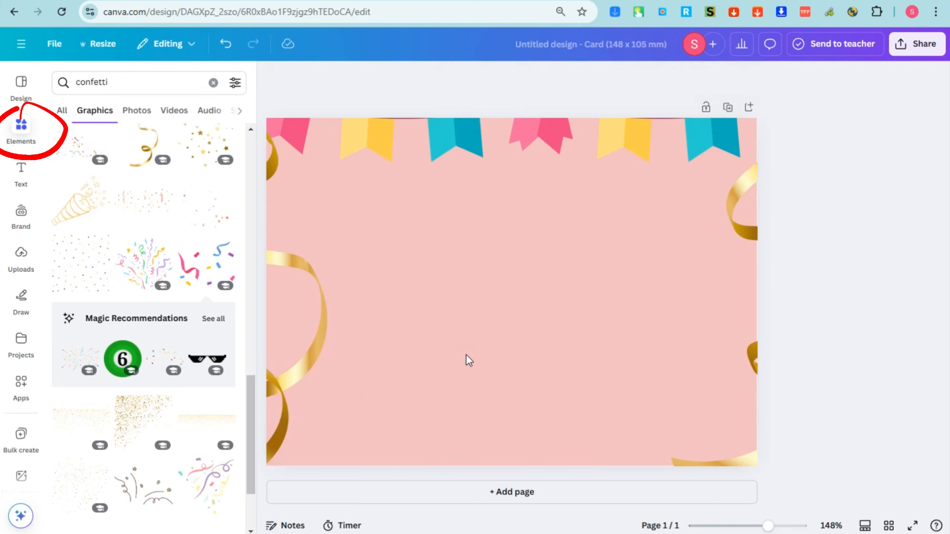
Search the graphics for gold balloons
left_click(281, 338)
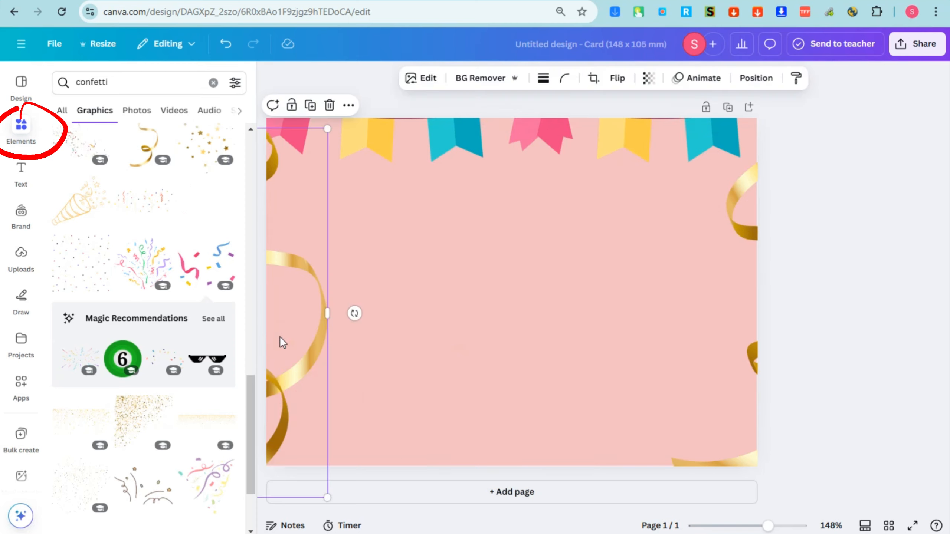
scroll(180, 383, "down", 3)
scroll(183, 384, "up", 3)
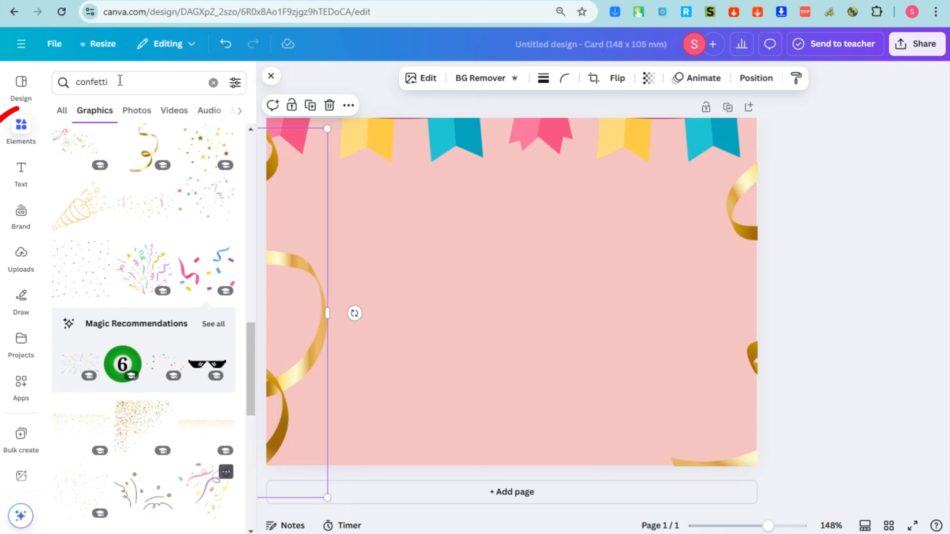
left_click(85, 83)
left_click_drag(142, 83, 44, 88)
type("g")
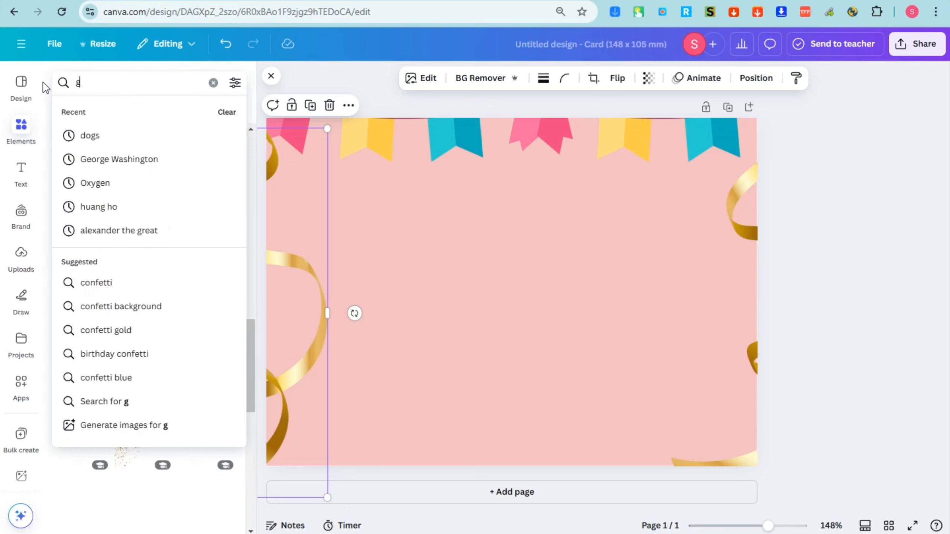
type("old")
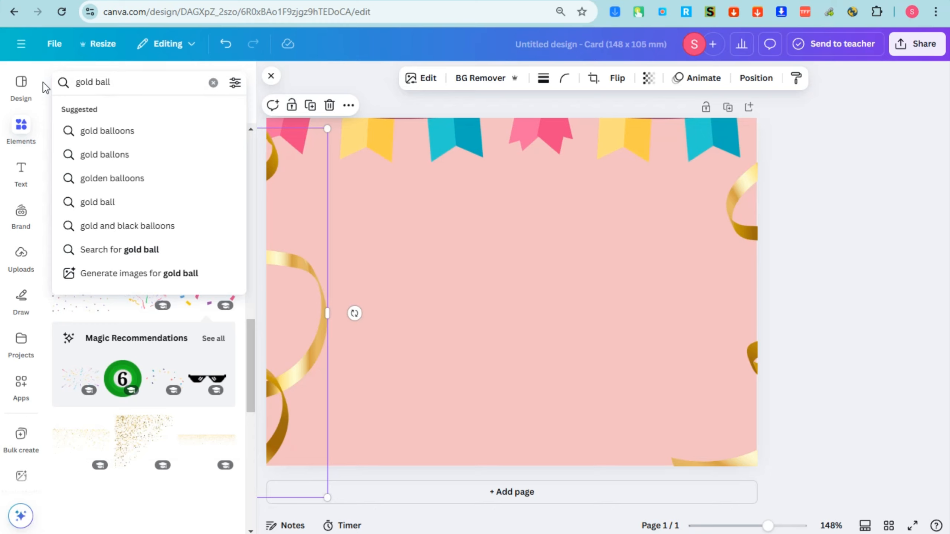
type(" ball")
left_click(109, 131)
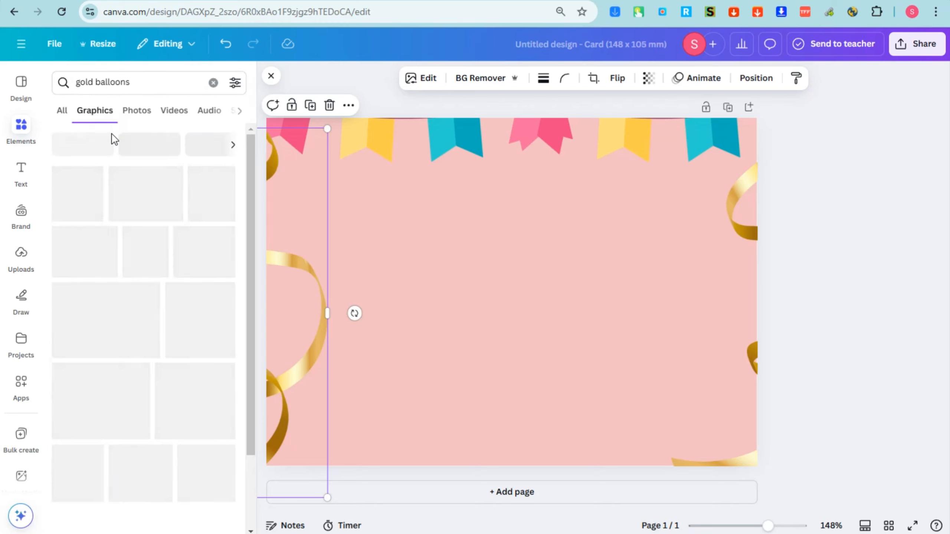
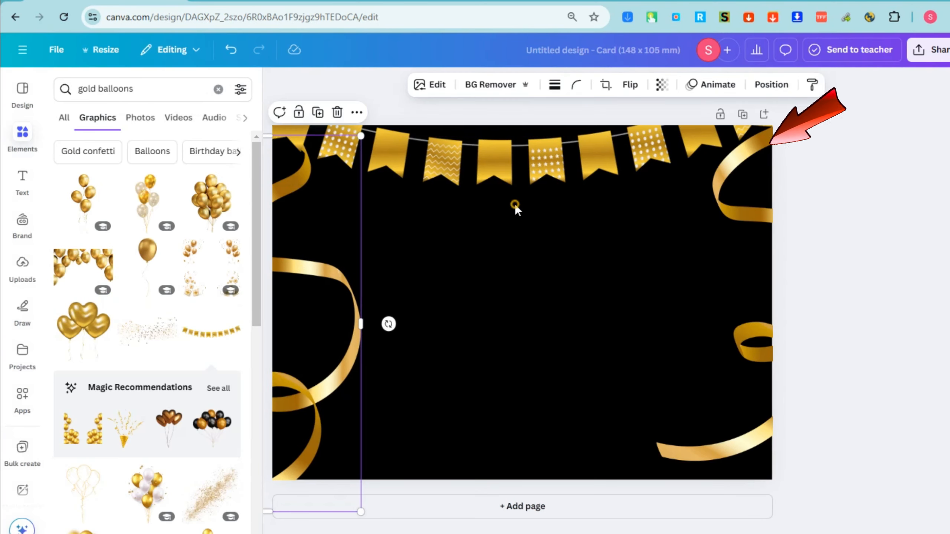
Try brown, gold, tan and grey background colours on the card, then restore the black background
left_click(515, 205)
left_click(557, 87)
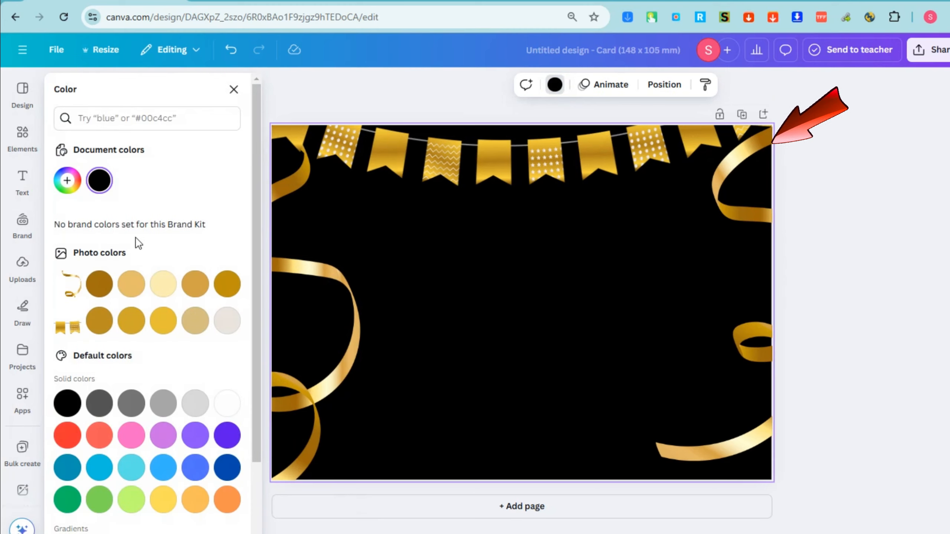
left_click(98, 293)
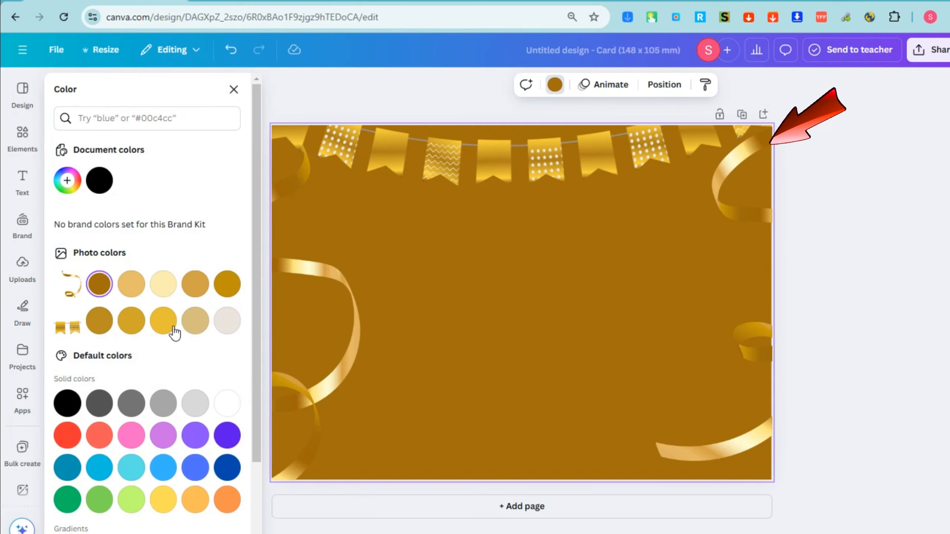
left_click(169, 328)
left_click(196, 329)
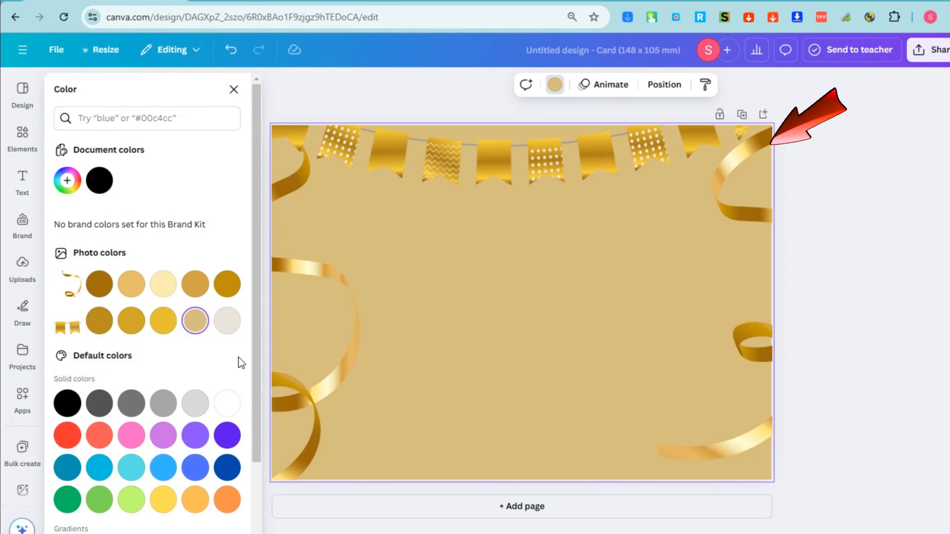
left_click(107, 406)
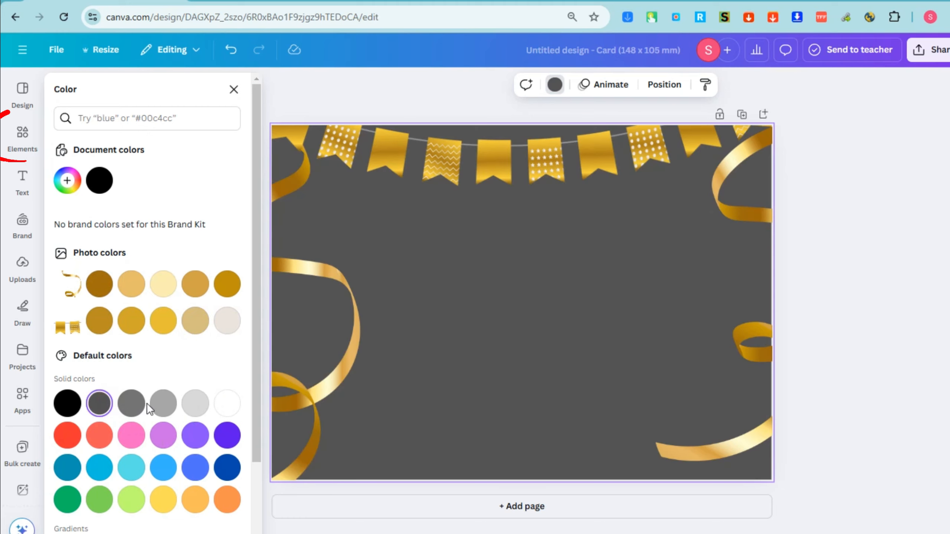
left_click(168, 407)
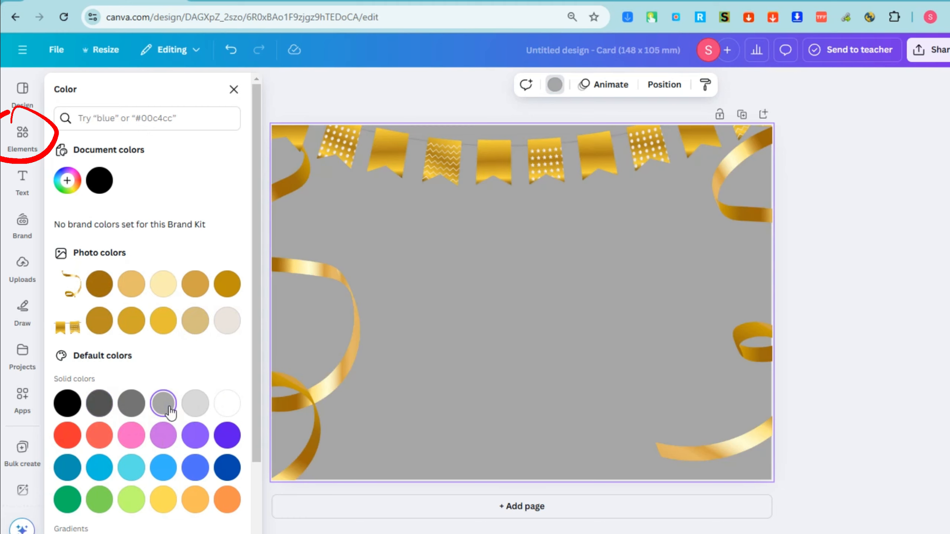
left_click(66, 412)
Adjust the positions of the bunting and of the gold ribbons at both edges of the card
left_click(554, 167)
left_click_drag(554, 168, 564, 165)
left_click_drag(769, 408, 759, 419)
mouse_move(278, 365)
left_mouse_down()
mouse_move(303, 360)
mouse_move(306, 349)
left_mouse_up()
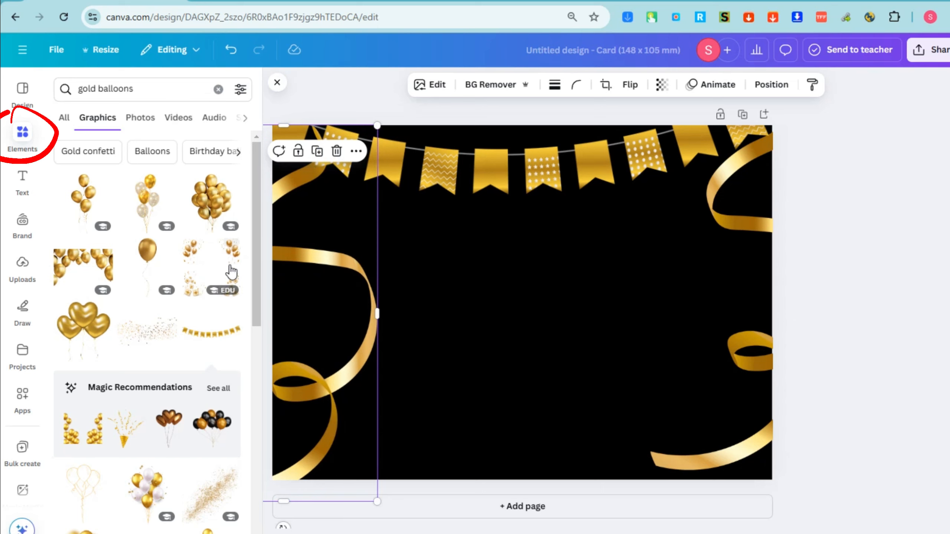
Add the gold and confetti balloon bunch, shrink it into the card's lower-left corner, and place a duplicate in the lower-right corner
left_click(147, 220)
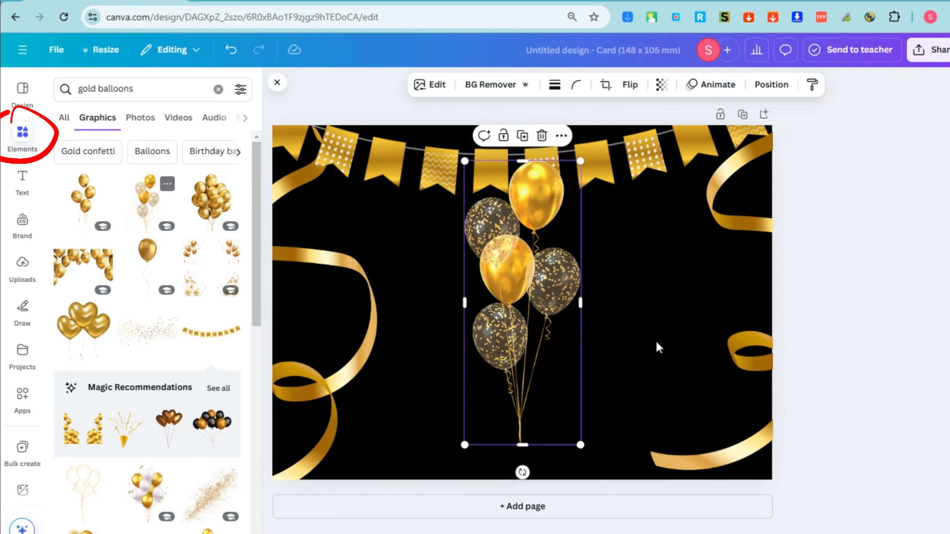
left_click_drag(520, 301, 540, 223)
left_click_drag(544, 199, 509, 275)
left_click_drag(469, 378, 363, 458)
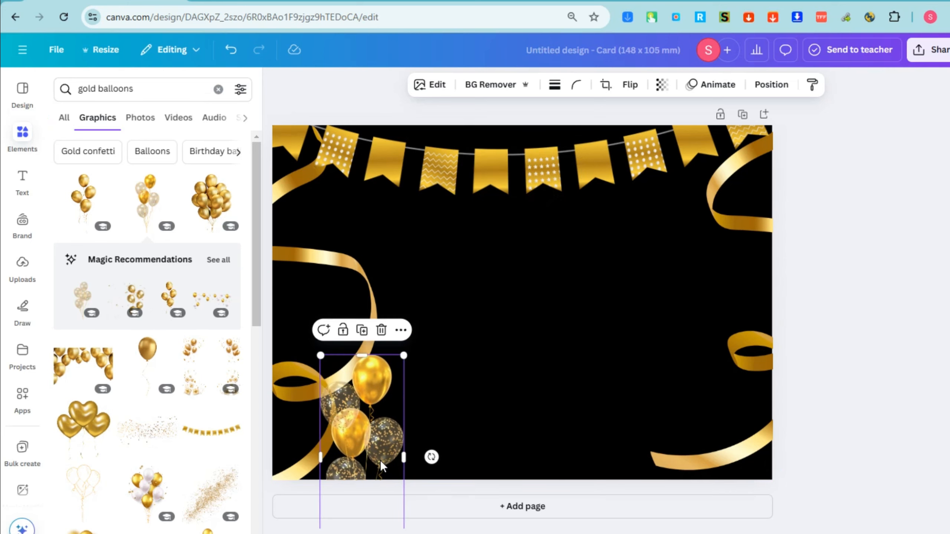
left_click_drag(372, 413, 745, 400)
key("ctrl+d")
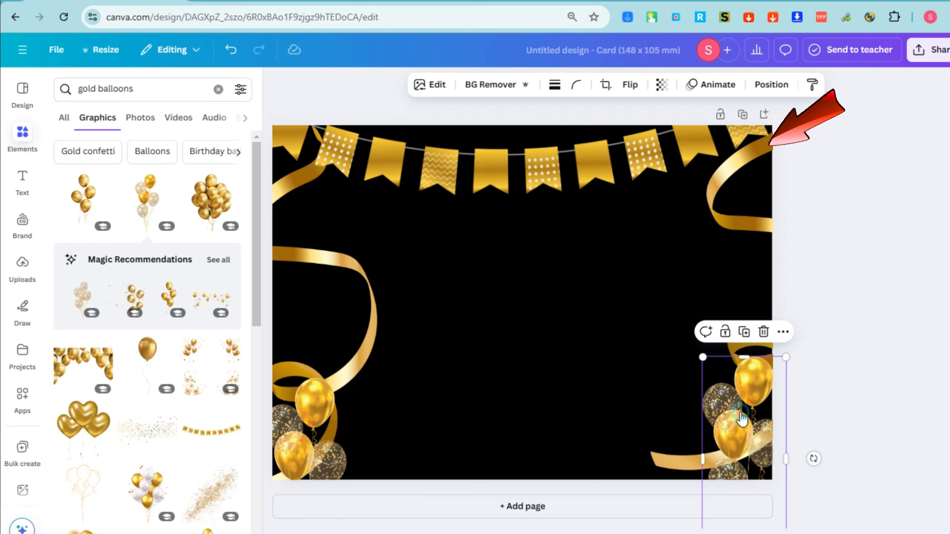
Send the right and left balloon bunches backward one layer so they sit behind the gold ribbons
right_click(785, 459)
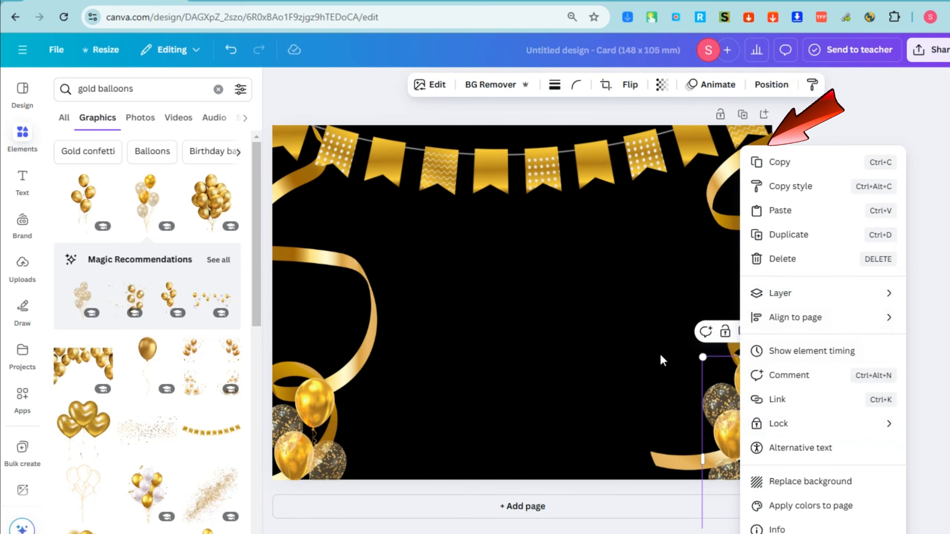
mouse_move(786, 295)
left_click(655, 341)
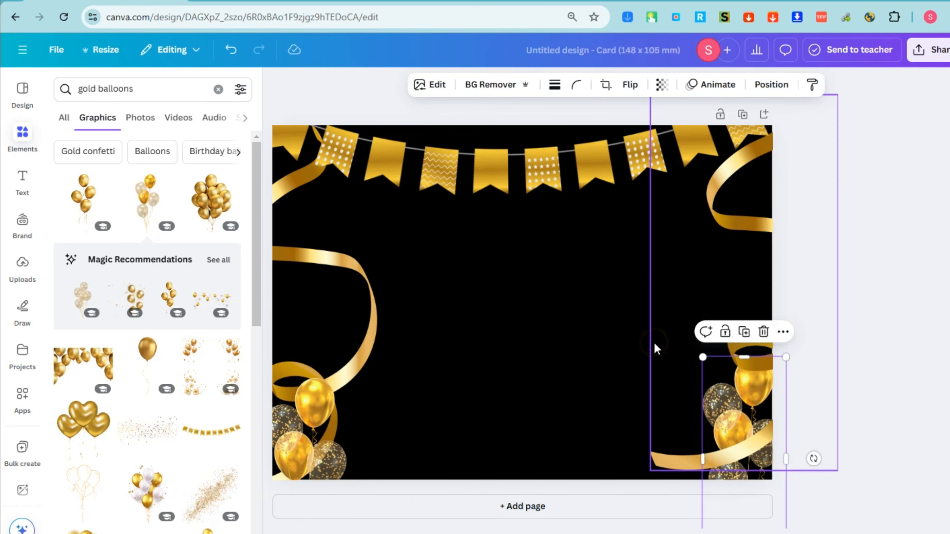
left_click(311, 444)
right_click(312, 444)
mouse_move(447, 300)
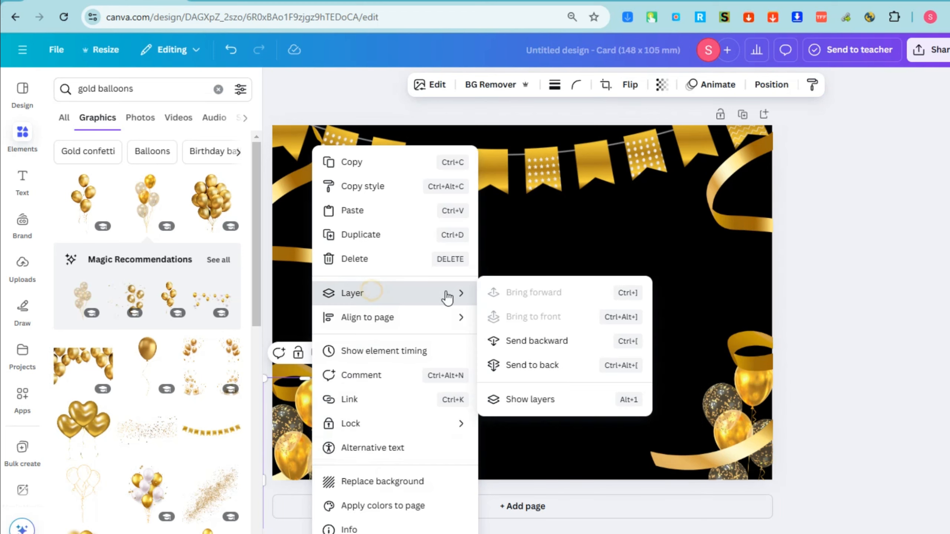
left_click(537, 341)
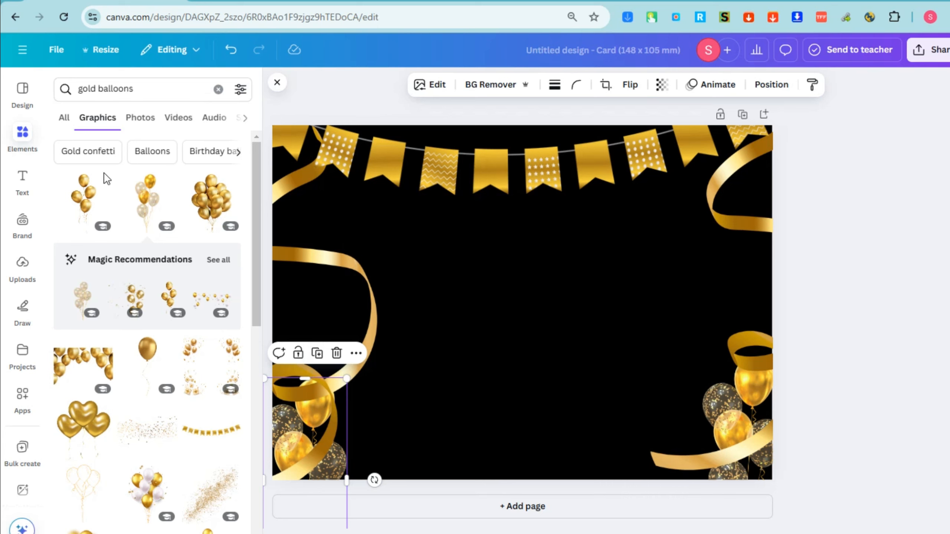
Search the elements for "box"
left_click(22, 137)
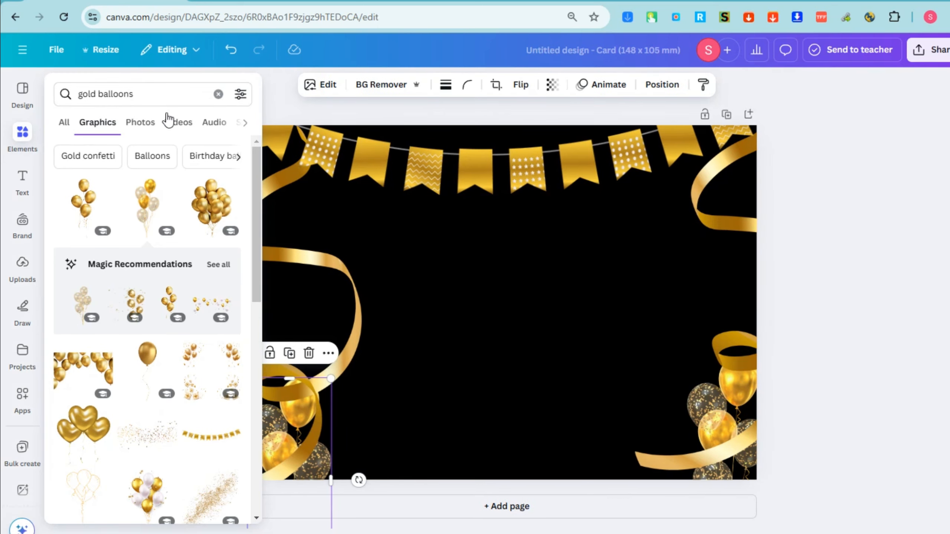
left_click(154, 94)
type("box")
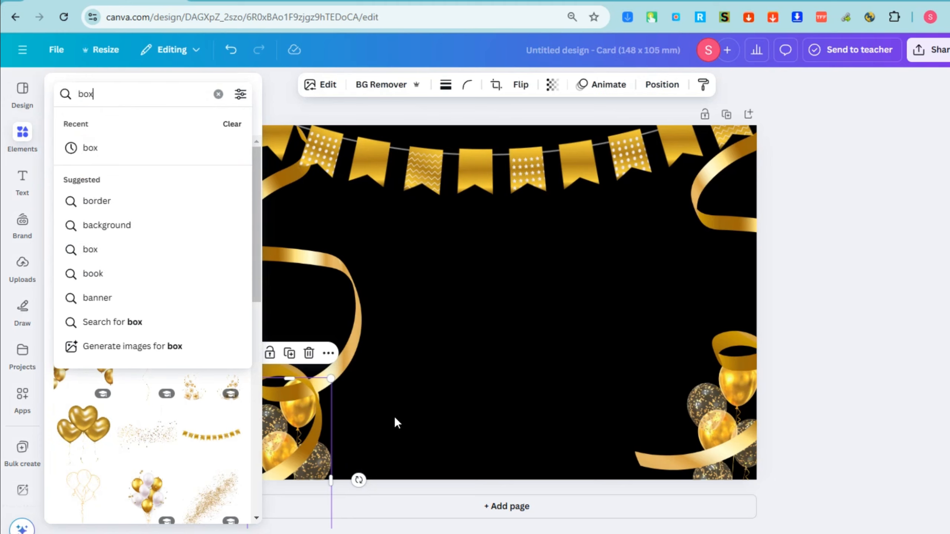
key("Return")
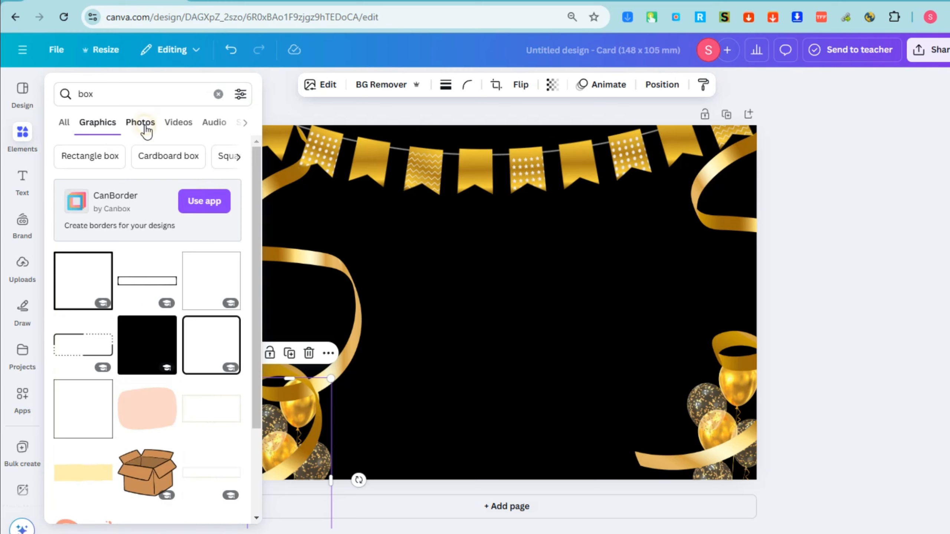
Look through the box results by category, including Photos and Shapes, and return to Graphics
left_click(146, 127)
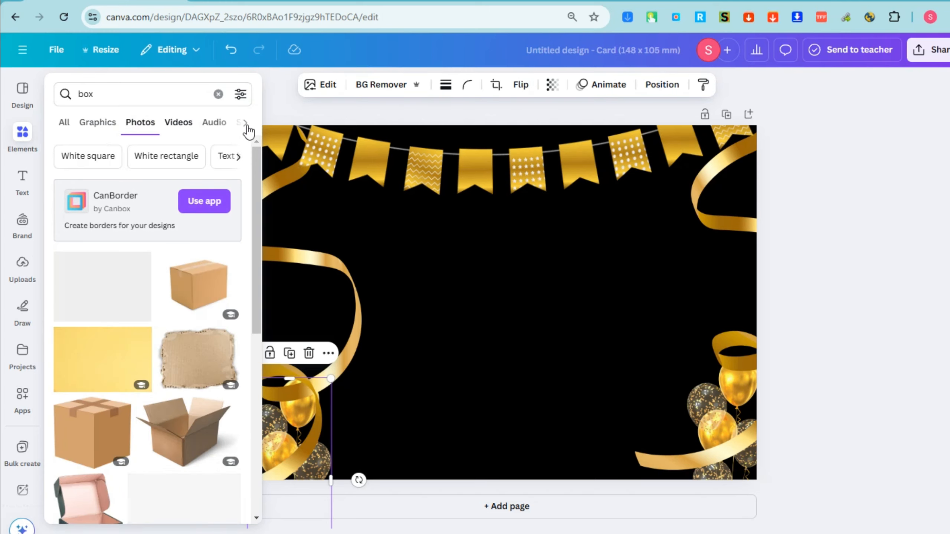
left_click(185, 129)
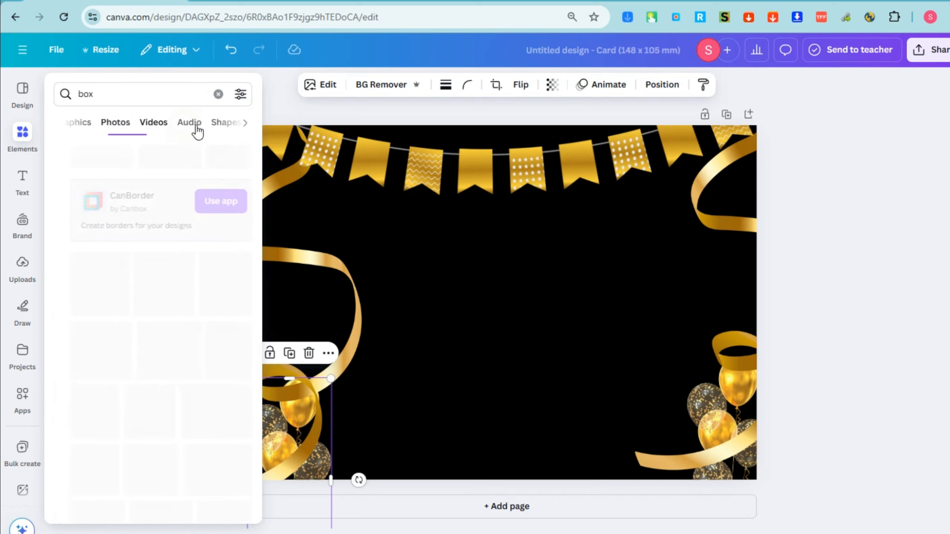
left_click(205, 127)
left_click(196, 129)
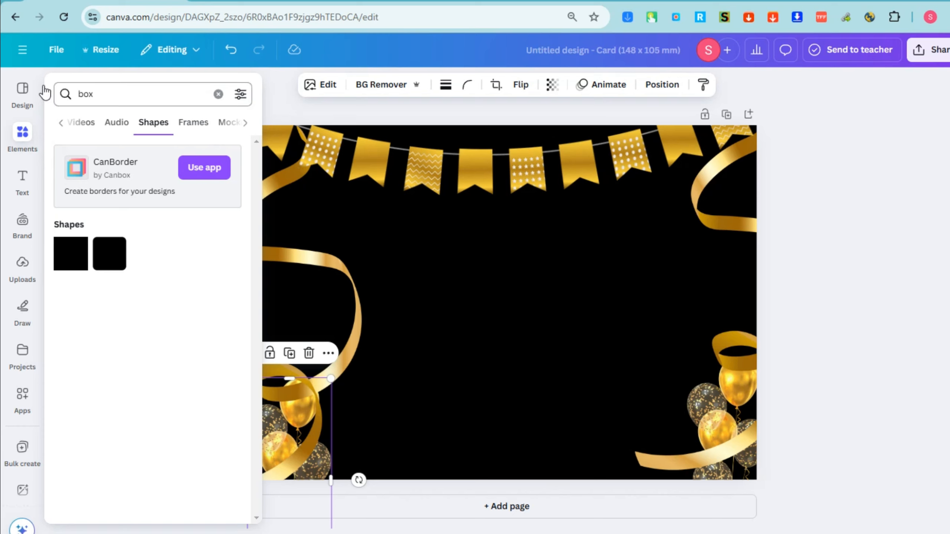
left_click(62, 124)
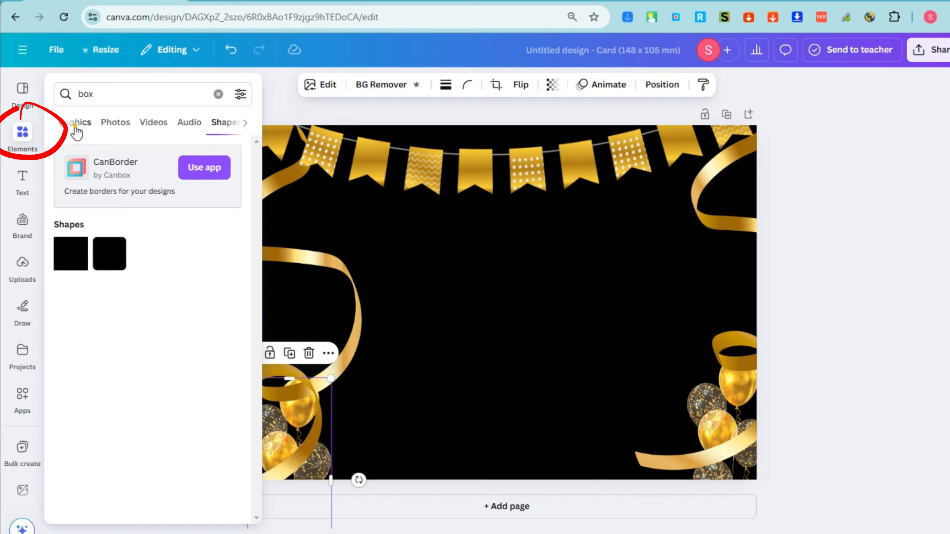
left_click(76, 127)
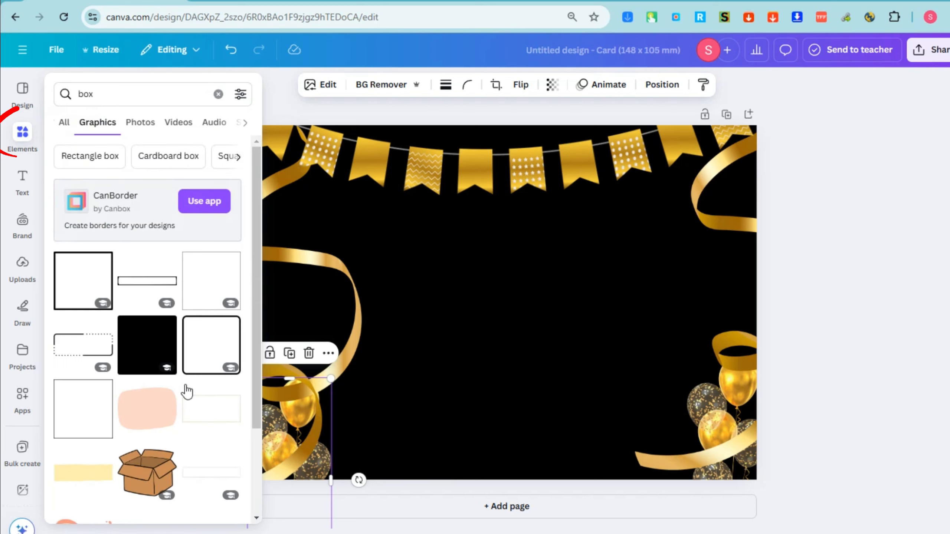
Try the thin rectangular frame graphic, about 78 mm wide and recoloured brown beneath the bunting, and the rounded square frame, deleting both
scroll(187, 391, "down", 10)
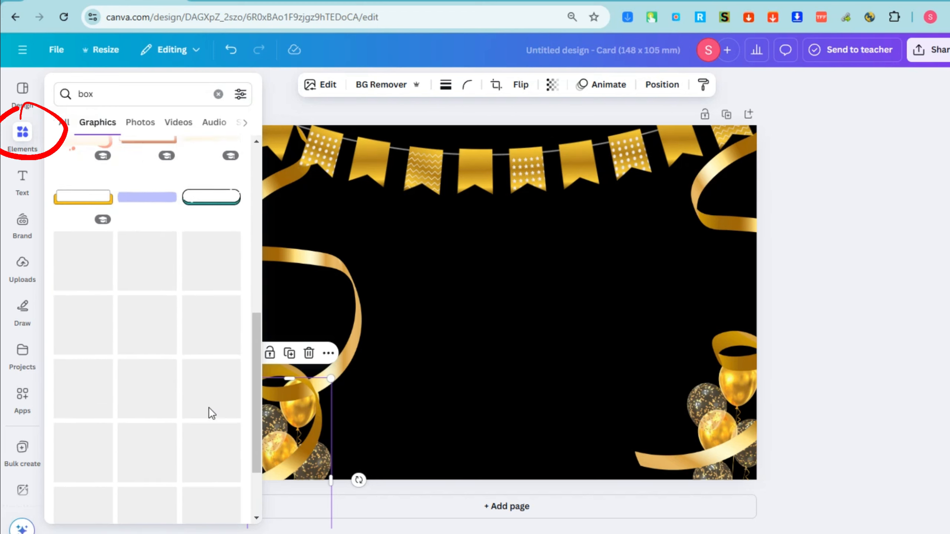
scroll(208, 391, "up", 5)
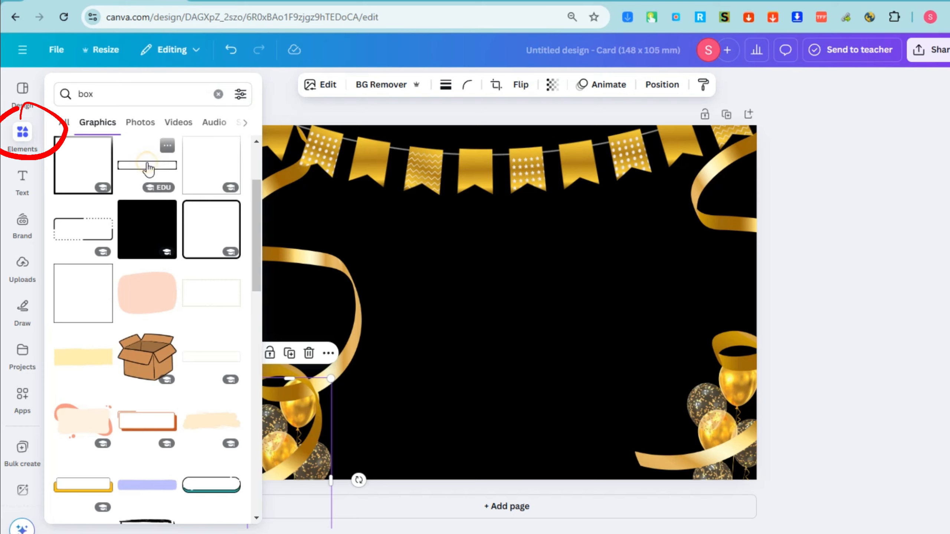
left_click_drag(610, 285, 668, 249)
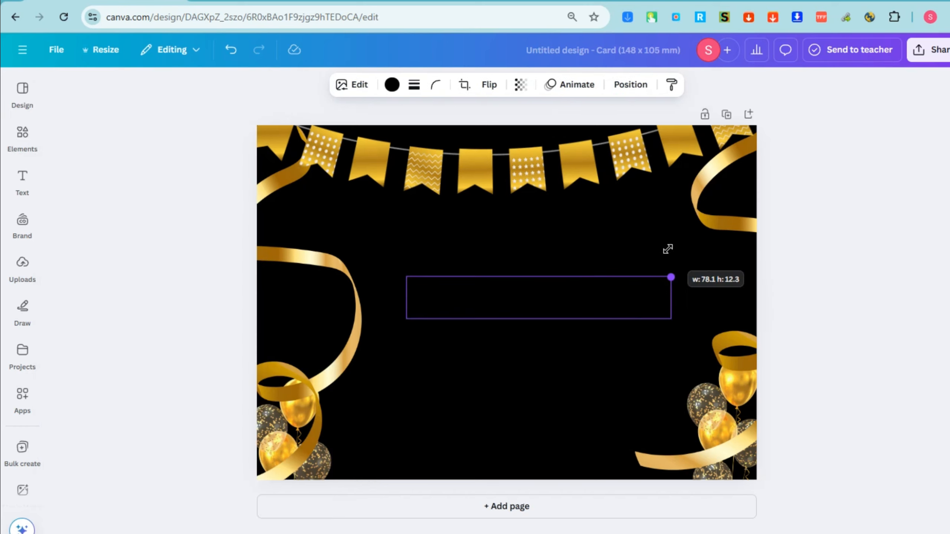
left_click_drag(598, 310, 576, 242)
right_click(576, 243)
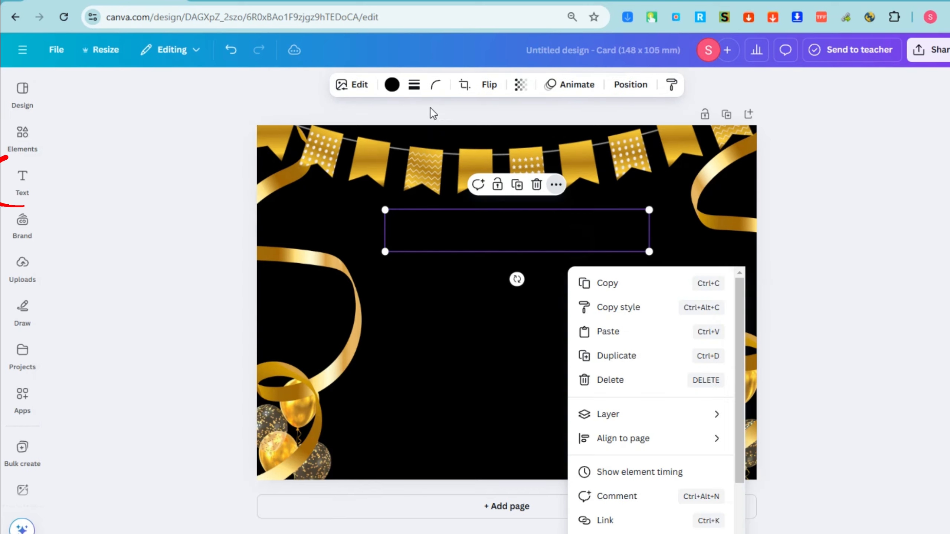
left_click(392, 84)
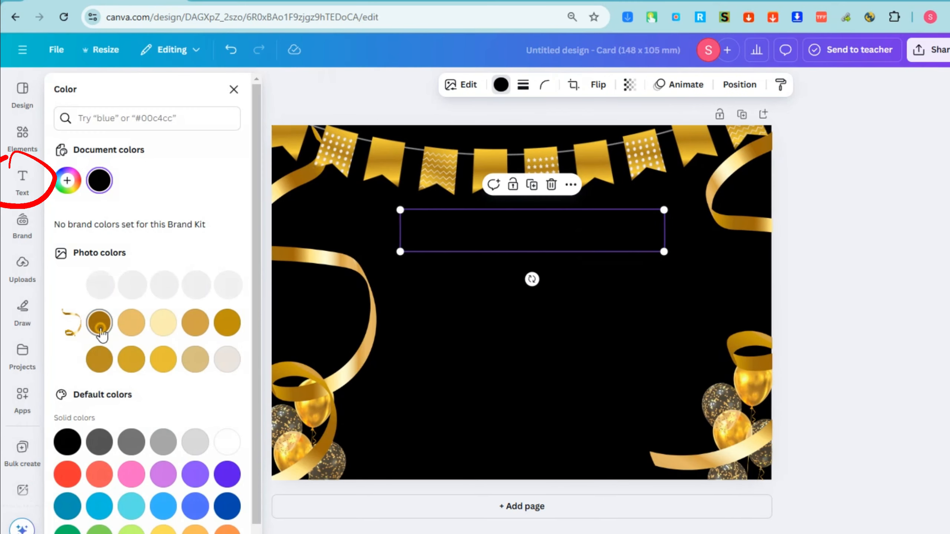
left_click(100, 322)
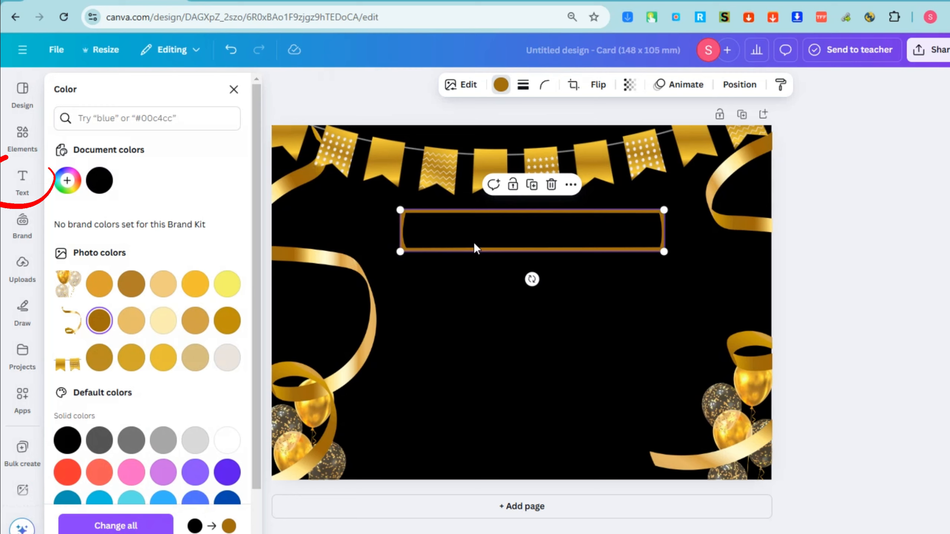
key("Delete")
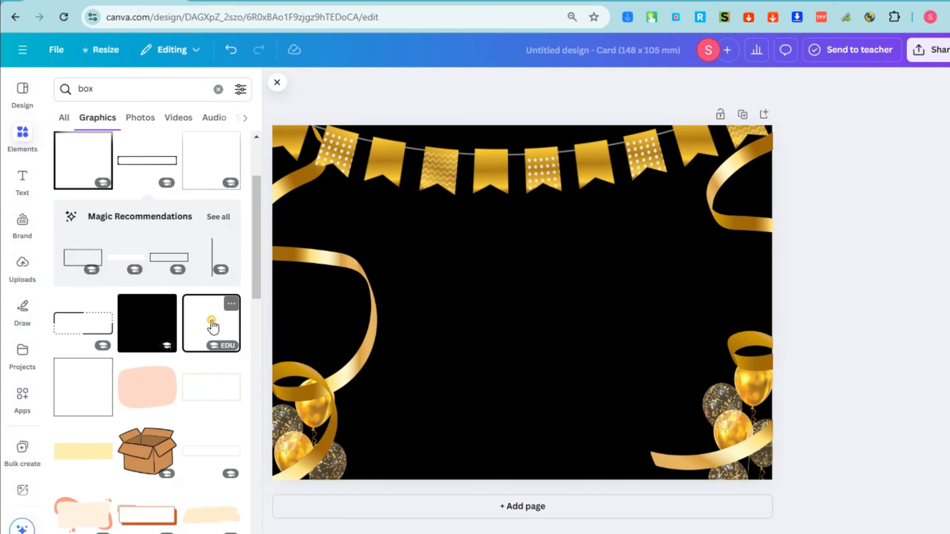
left_click(212, 322)
key("Delete")
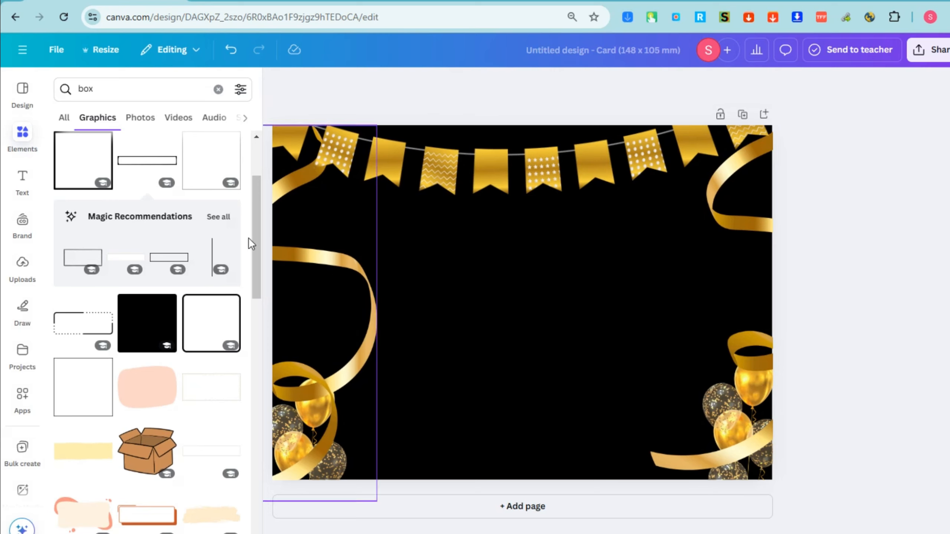
Add the plain square from the box shapes and stretch it into a wide rectangle below the bunting
left_click(245, 119)
left_click(153, 117)
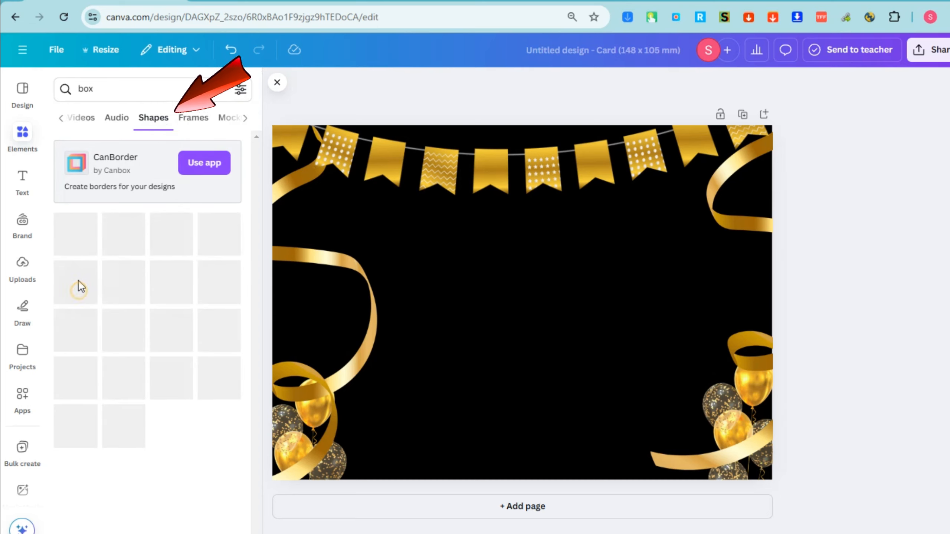
left_click(86, 234)
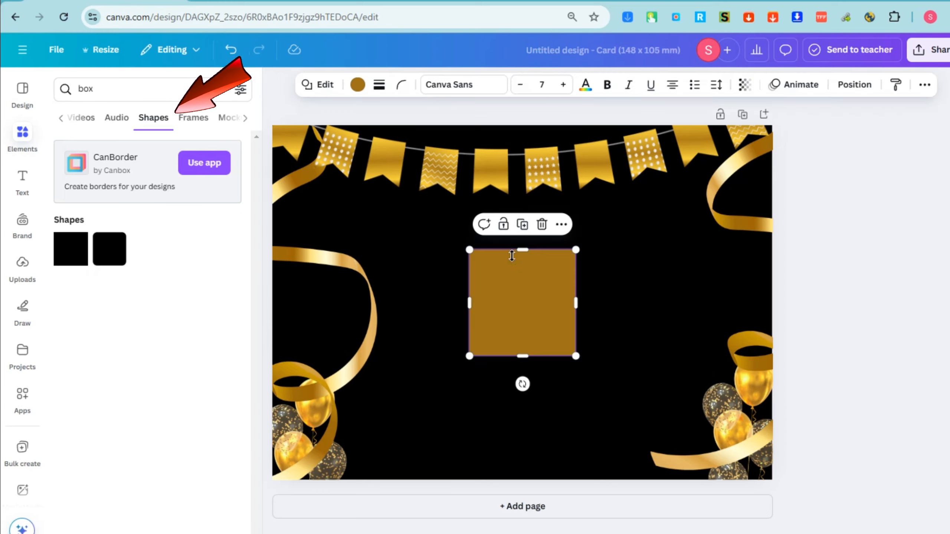
mouse_move(523, 250)
left_mouse_down()
mouse_move(523, 288)
mouse_move(523, 244)
left_mouse_up()
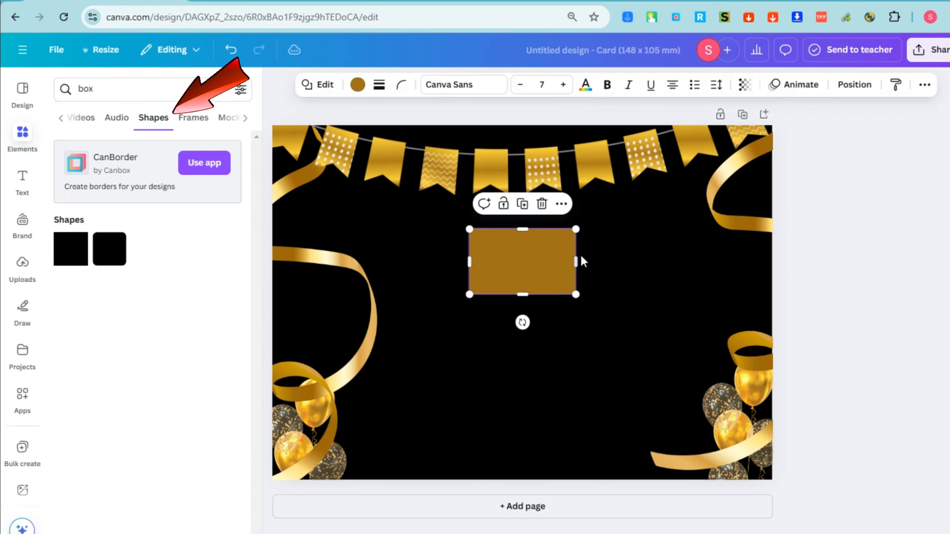
left_click_drag(576, 261, 698, 261)
left_click_drag(468, 261, 369, 254)
Slim the brown rectangle into a narrow bar and move it and the bunting higher on the card
left_click_drag(497, 261, 501, 237)
left_click_drag(537, 277, 531, 225)
left_click_drag(598, 159, 598, 141)
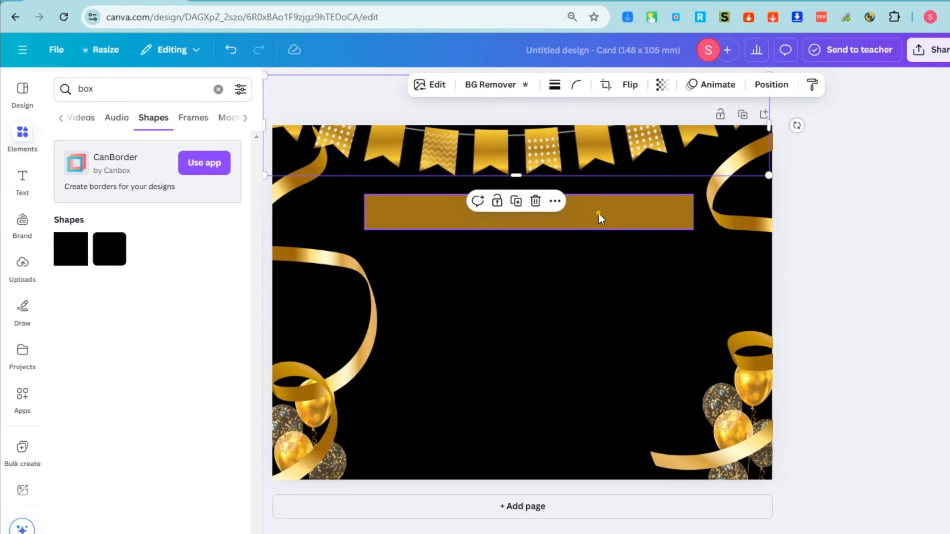
left_click_drag(598, 217, 597, 201)
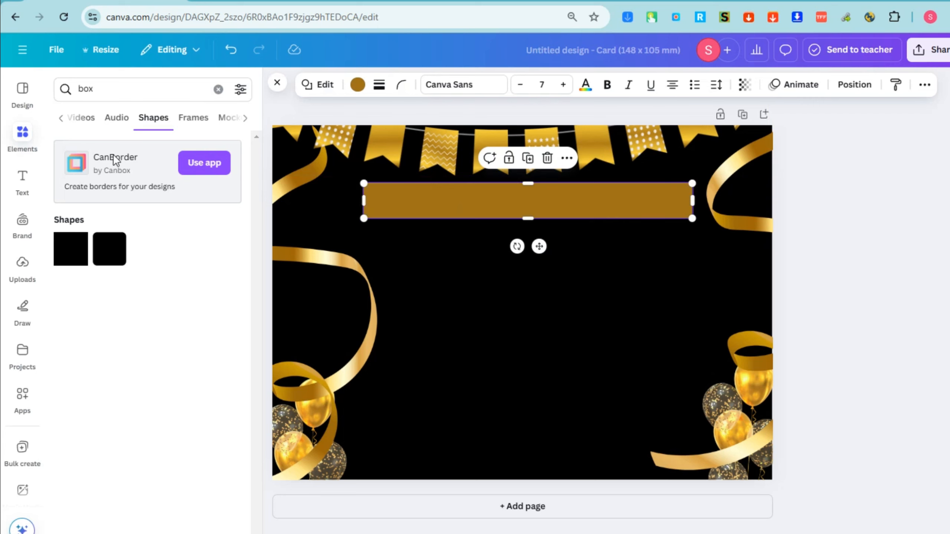
Recolour the brown bar below the bunting with the golden orange photo colour and widen it at both ends
left_click(357, 85)
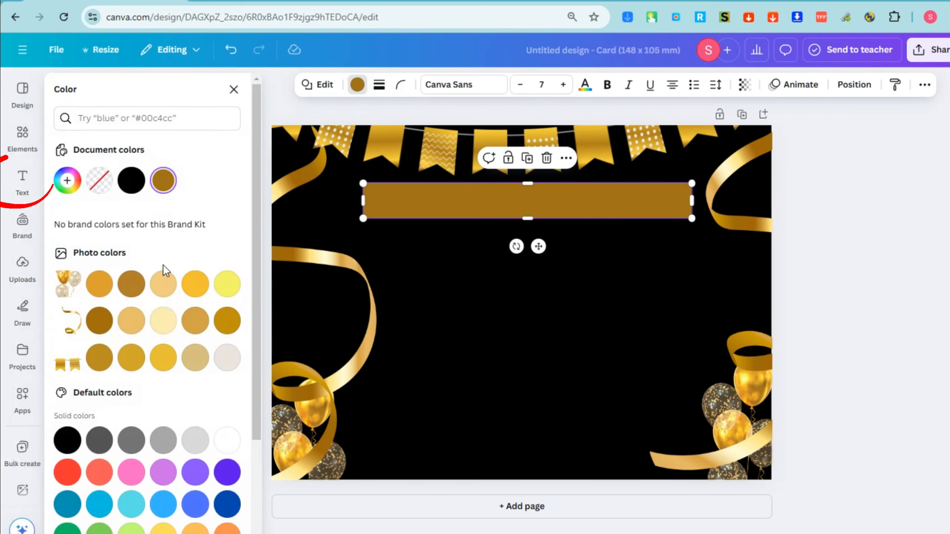
left_click(94, 286)
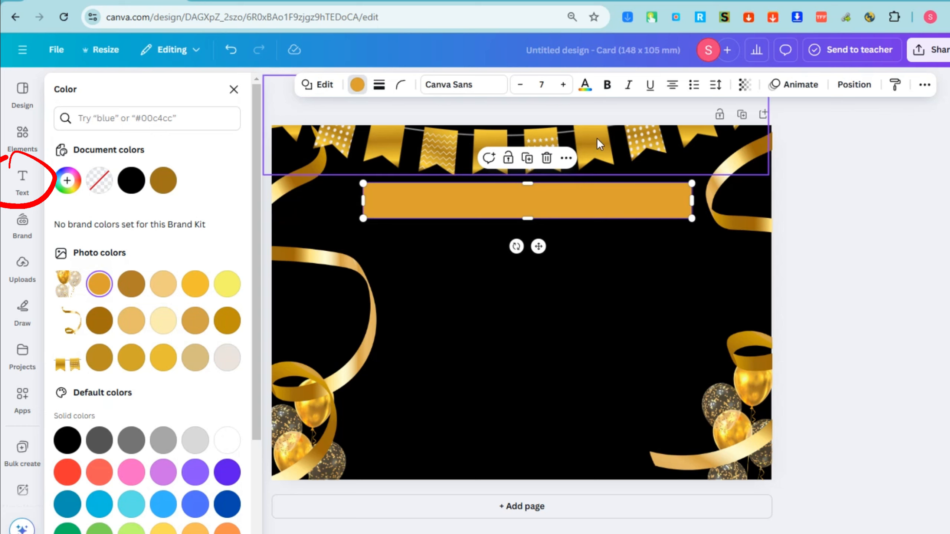
left_click_drag(362, 201, 318, 202)
left_click_drag(692, 201, 702, 201)
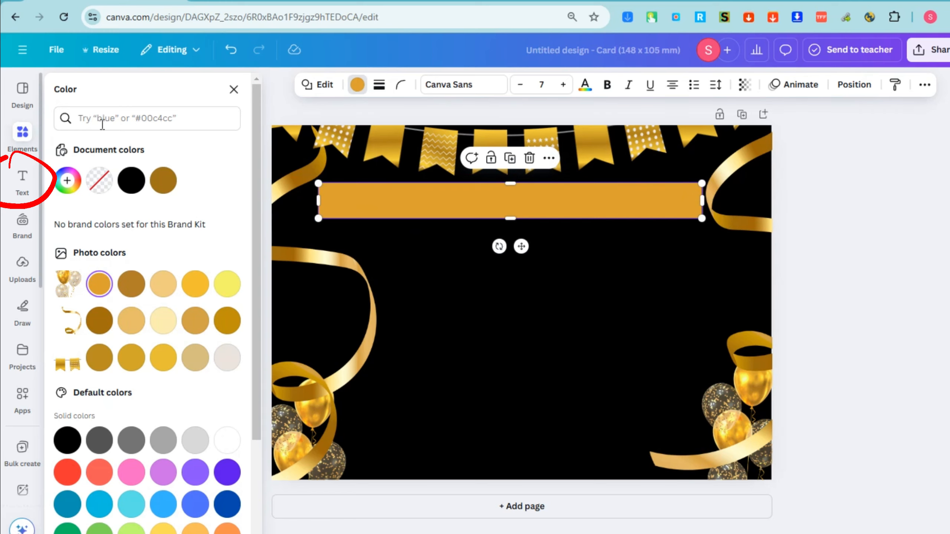
left_click(234, 90)
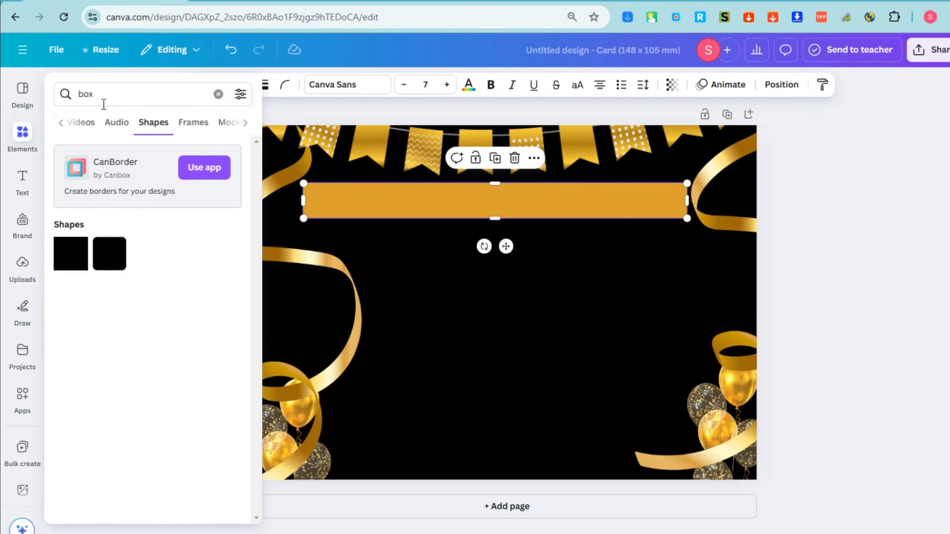
Add a square photo frame beneath the orange bar, and fine-tune the bar's height and the bunting's position above it
left_click(103, 101)
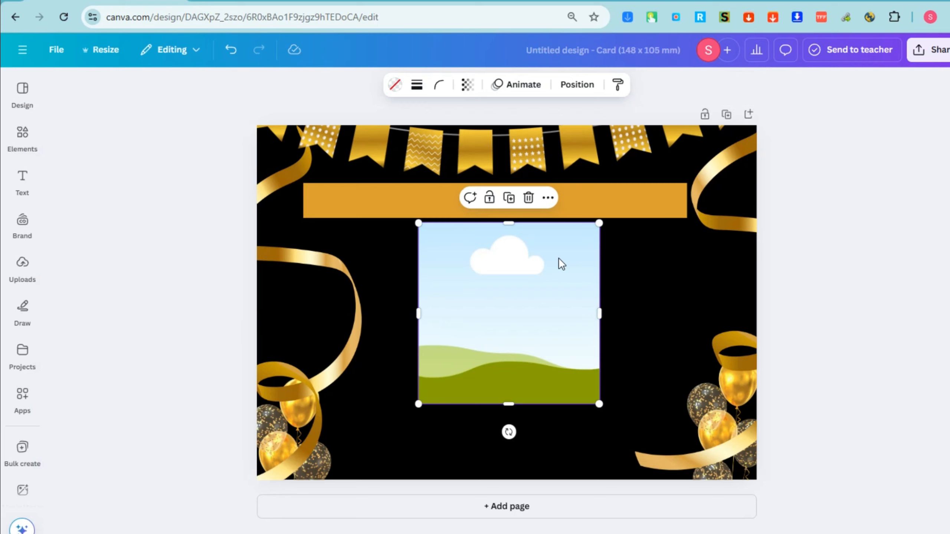
left_click_drag(558, 263, 556, 264)
left_click(652, 192)
left_click_drag(495, 217, 493, 211)
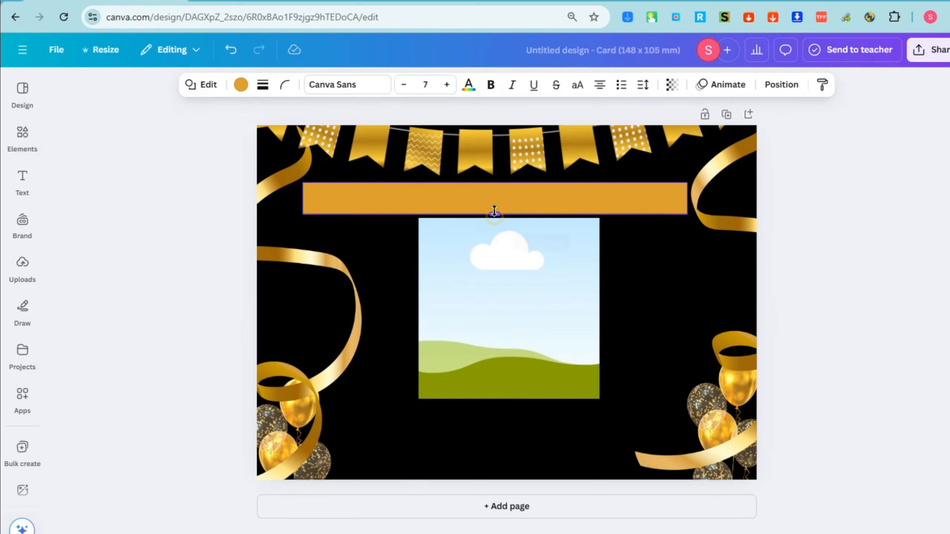
left_click_drag(532, 251, 531, 253)
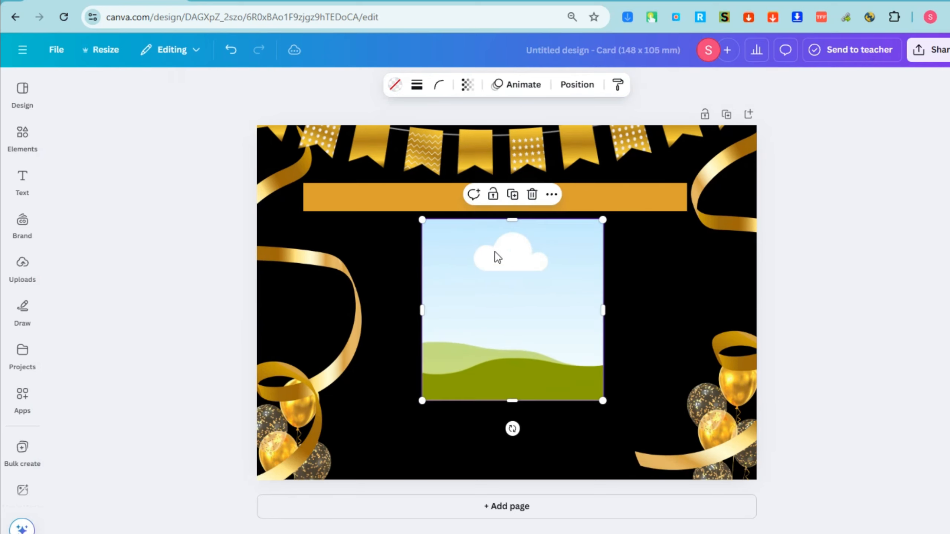
left_click_drag(566, 161, 583, 166)
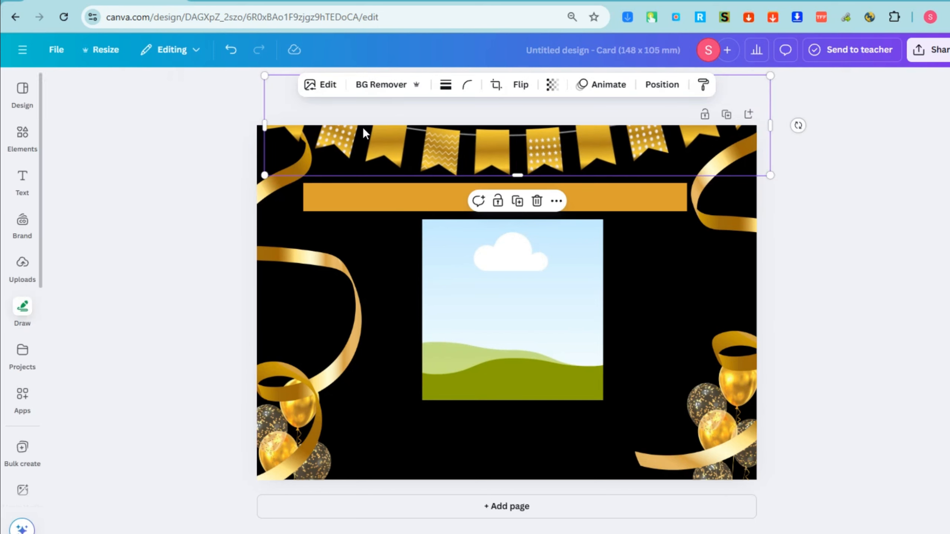
Look through the default text styles and font combinations, and add a heading to the card
left_click(29, 192)
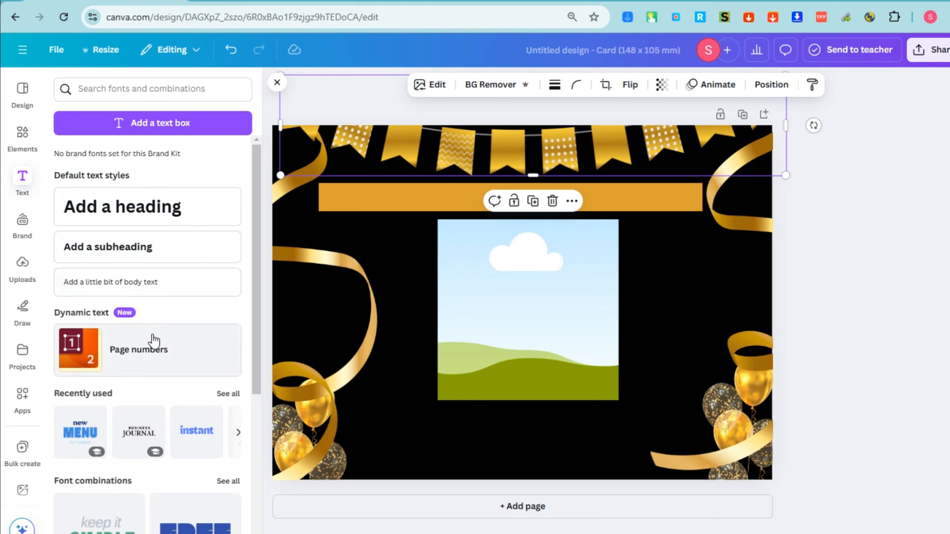
scroll(142, 307, "down", 3)
scroll(140, 320, "down", 3)
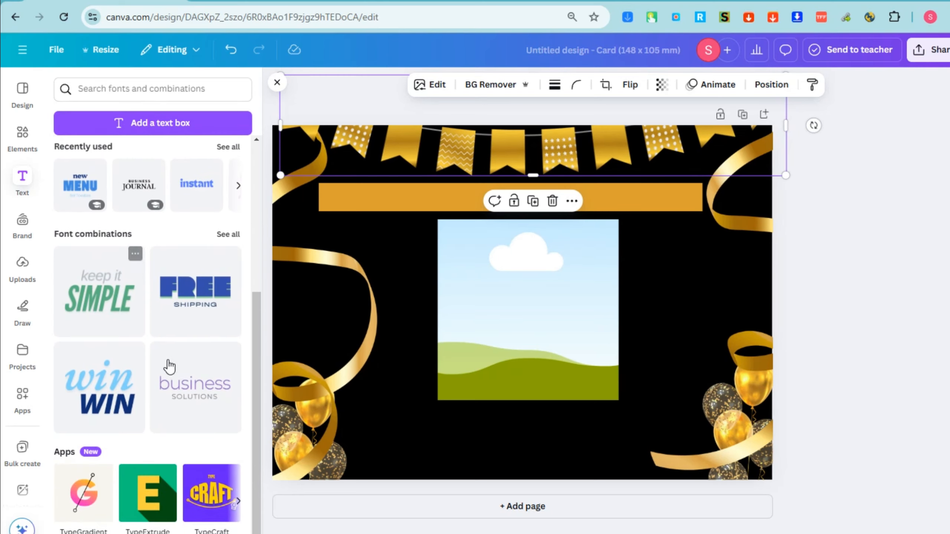
scroll(205, 393, "up", 6)
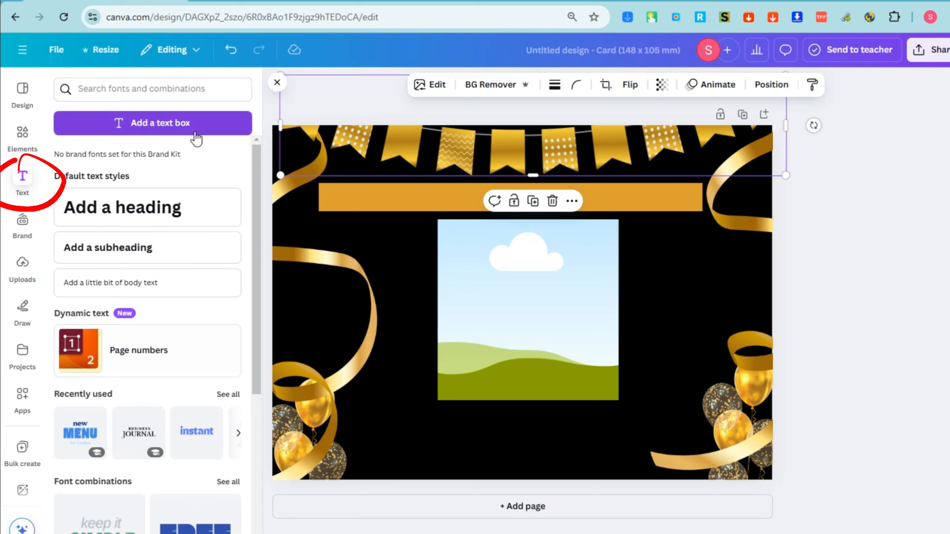
left_click(131, 211)
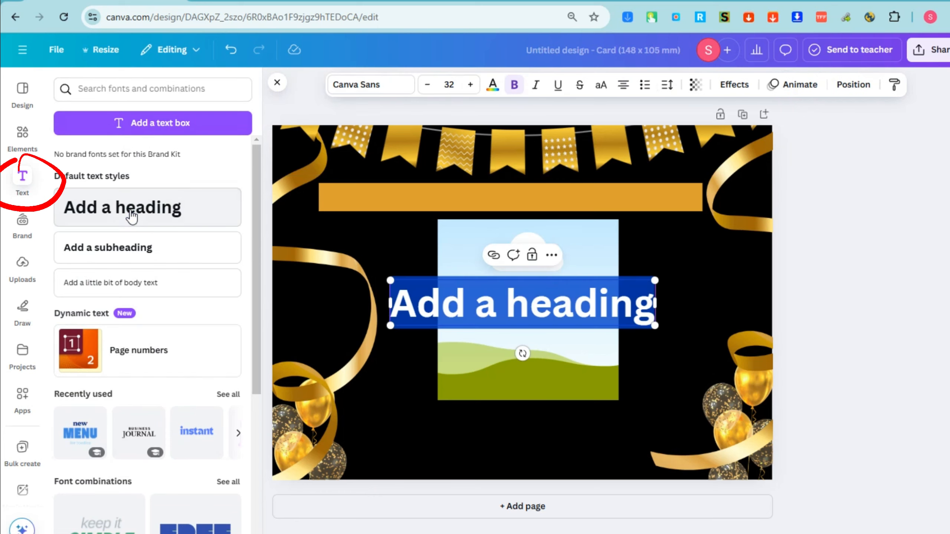
Replace the heading's placeholder text with HAPPY BIRTHDAY and scale the text down to size 25.5
left_click(465, 298)
key("ctrl+a")
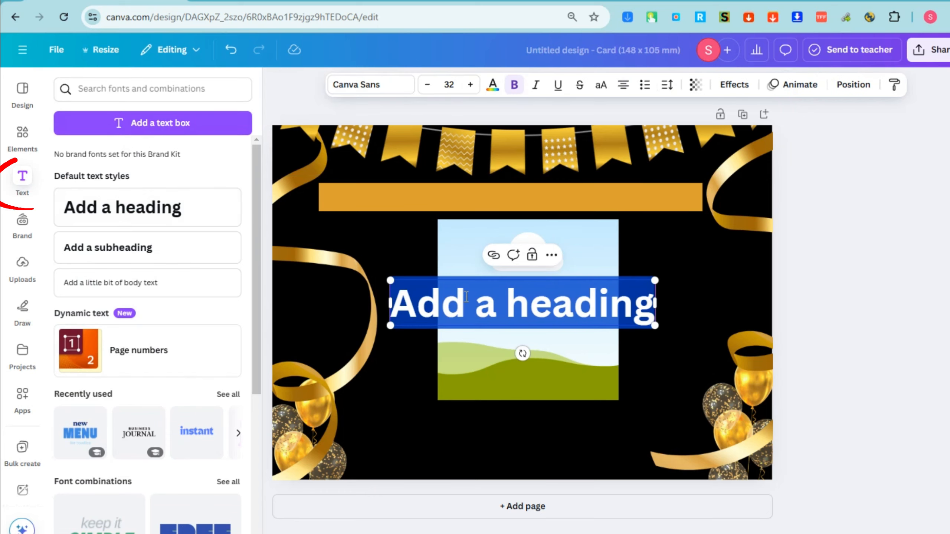
type("Y")
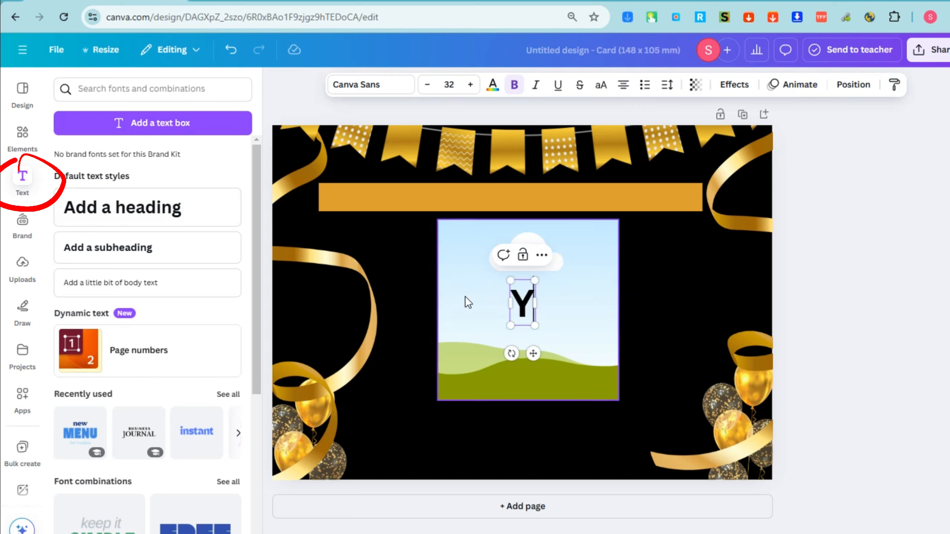
type("HAPP")
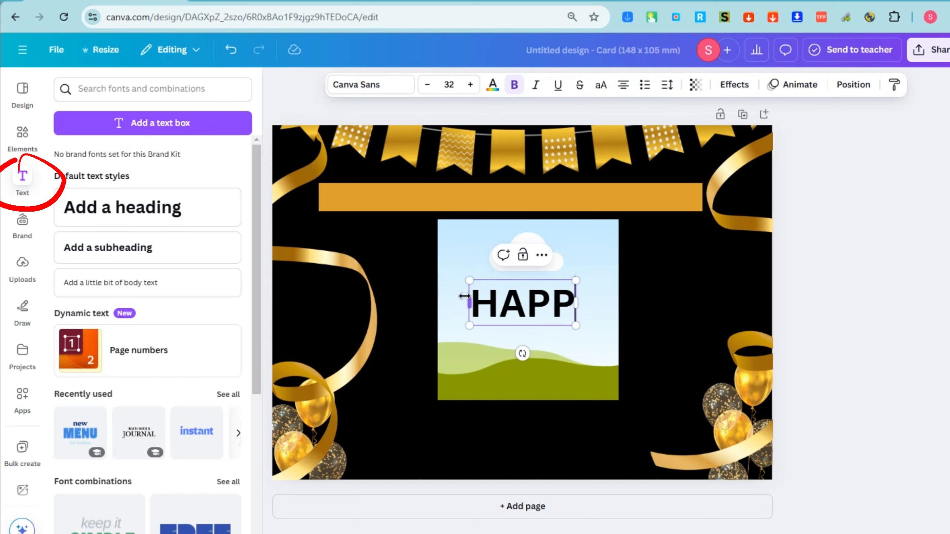
type("Y BIRTH")
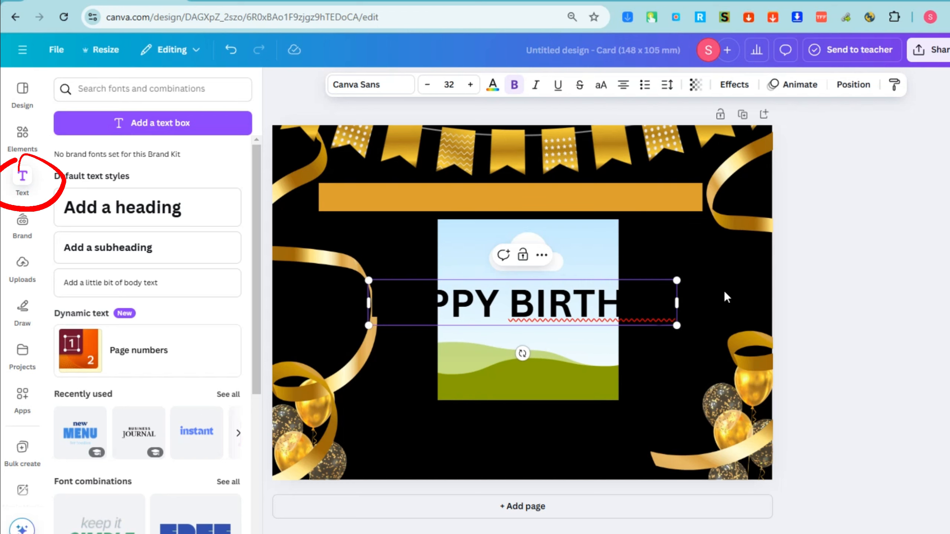
left_click_drag(679, 280, 615, 289)
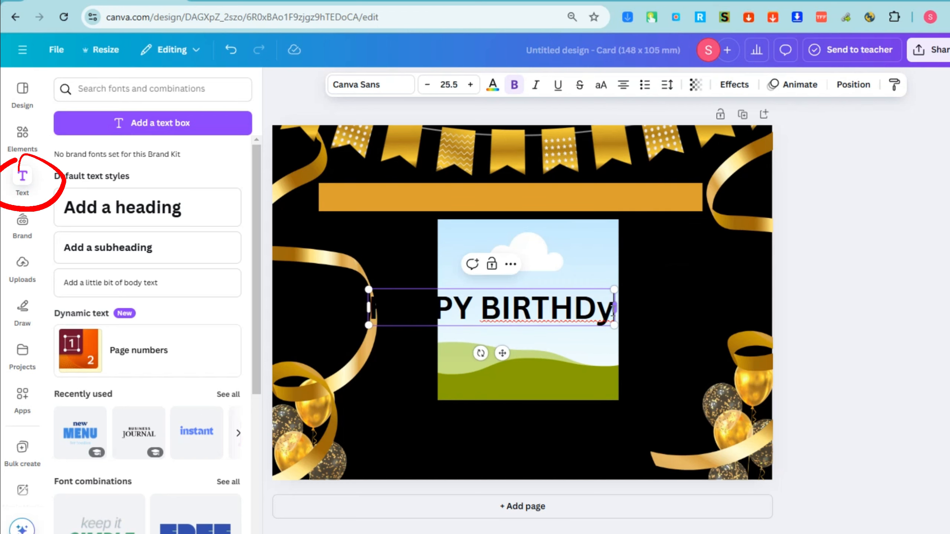
type("a")
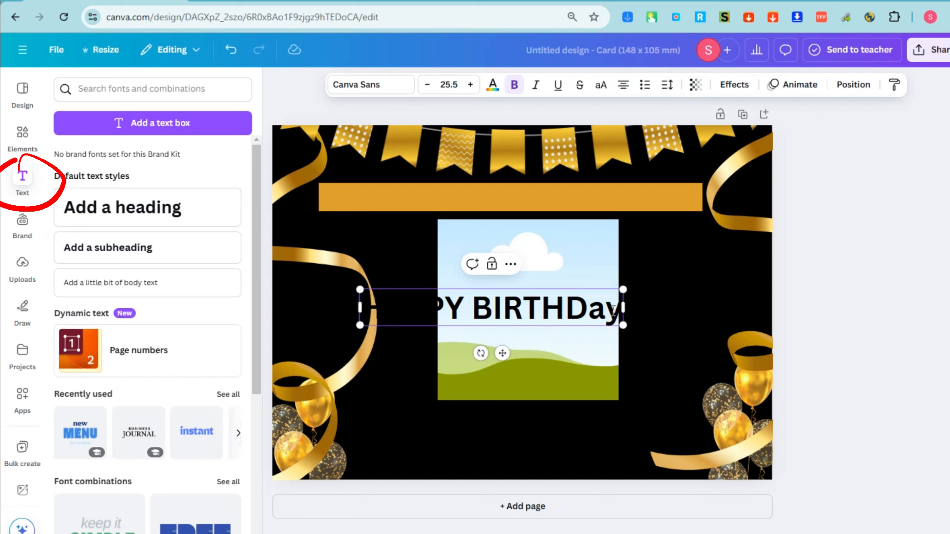
key("BackSpace")
key("BackSpace")
type("AY")
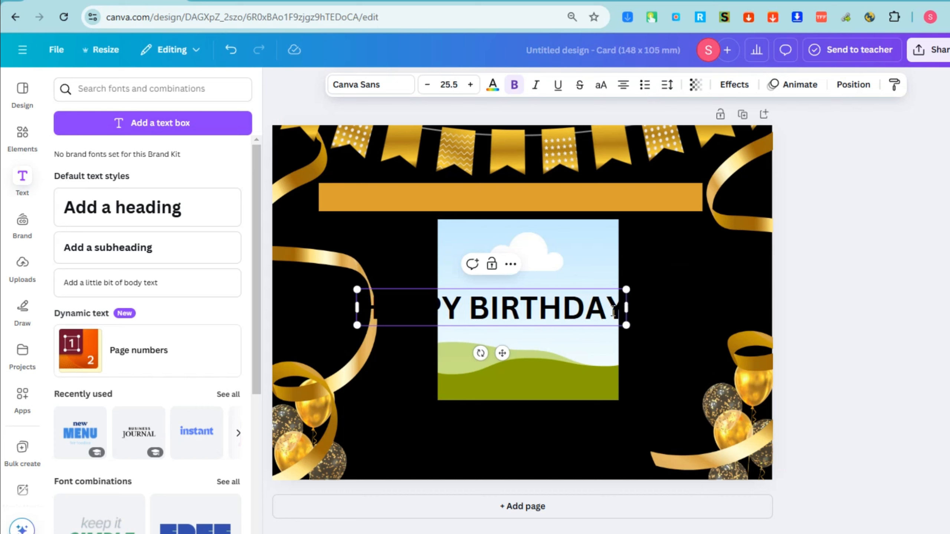
Move the HAPPY BIRTHDAY heading onto the orange bar, and shorten the bar to fit around the centred text
left_click(901, 267)
left_click(520, 314)
left_click_drag(520, 314, 533, 204)
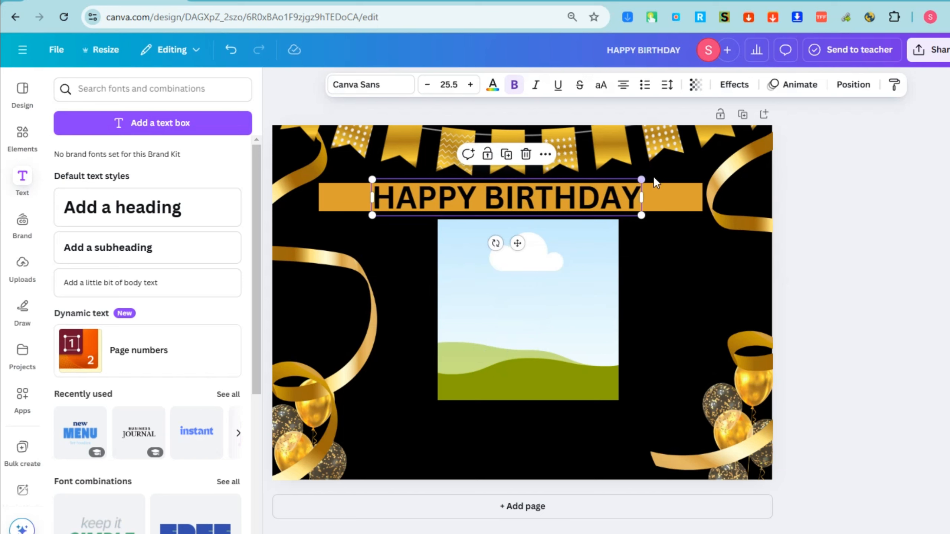
left_click(662, 195)
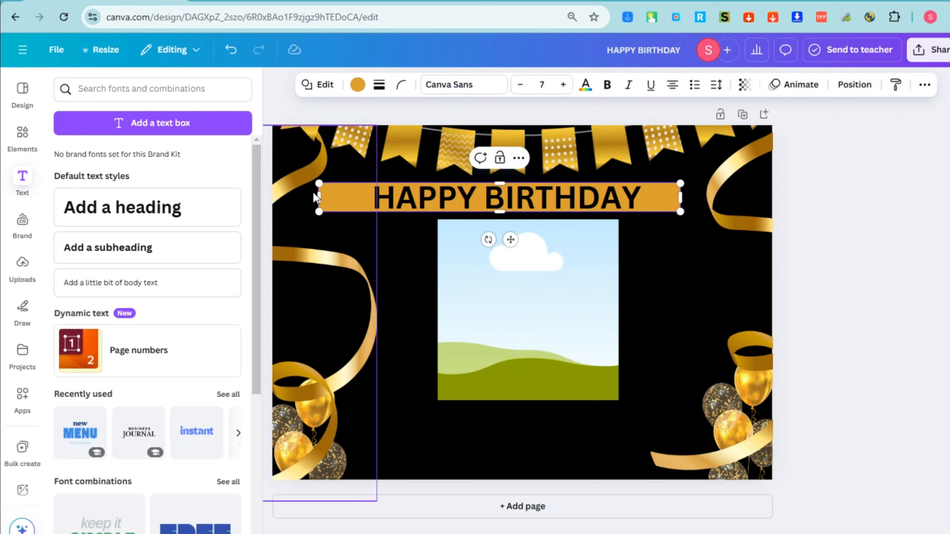
left_click_drag(314, 195, 337, 196)
left_click_drag(500, 183, 505, 180)
left_click_drag(669, 201, 680, 202)
left_click(684, 271)
left_click_drag(586, 196, 602, 193)
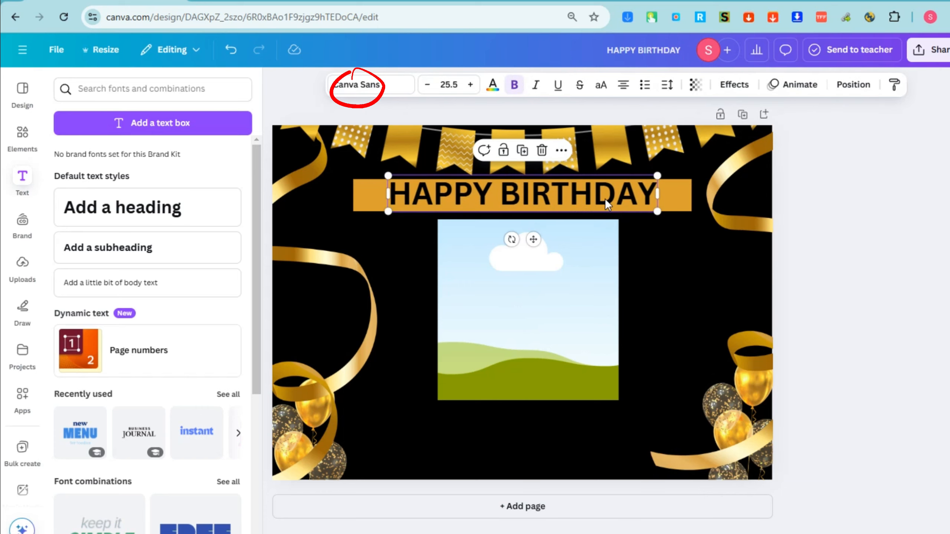
Set the HAPPY BIRTHDAY heading's font to Cooper BT and recentre the text on the orange bar
left_click(359, 86)
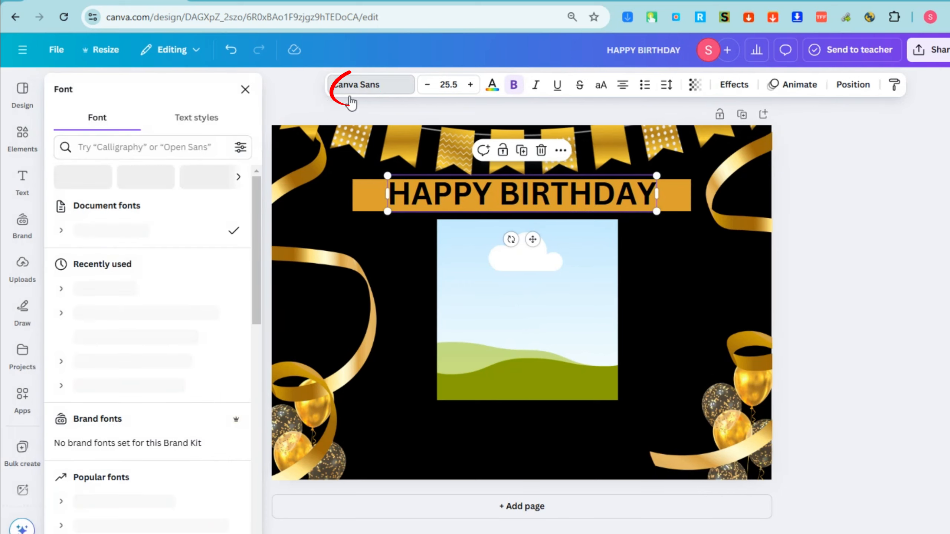
scroll(120, 408, "down", 3)
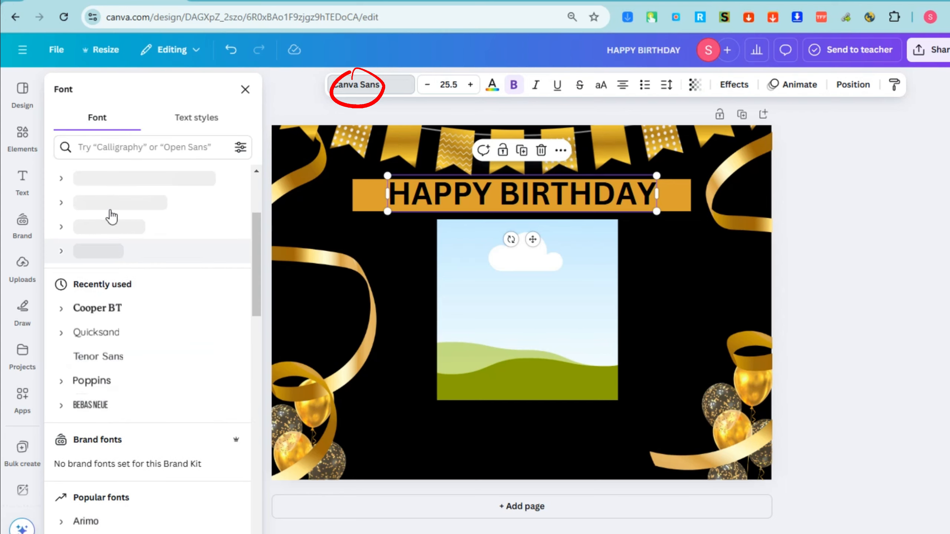
left_click(110, 310)
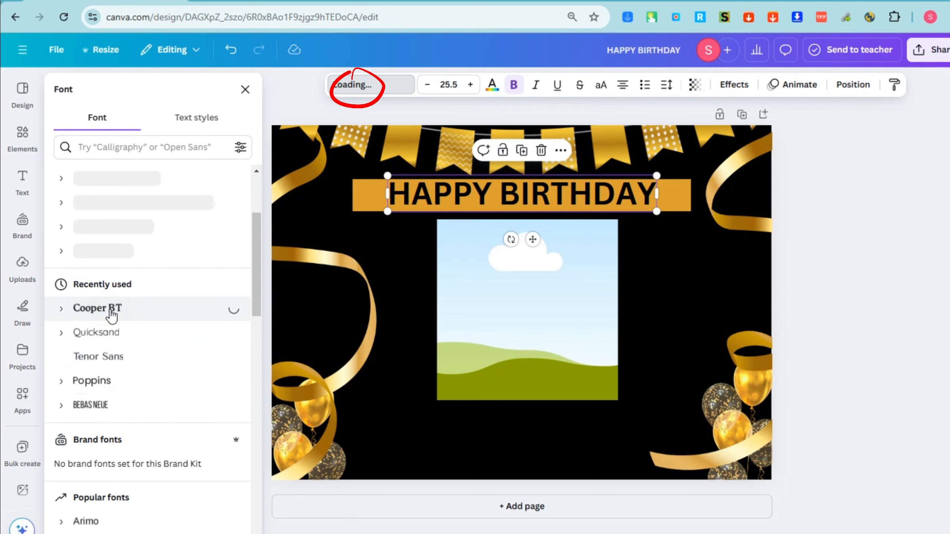
scroll(113, 342, "down", 3)
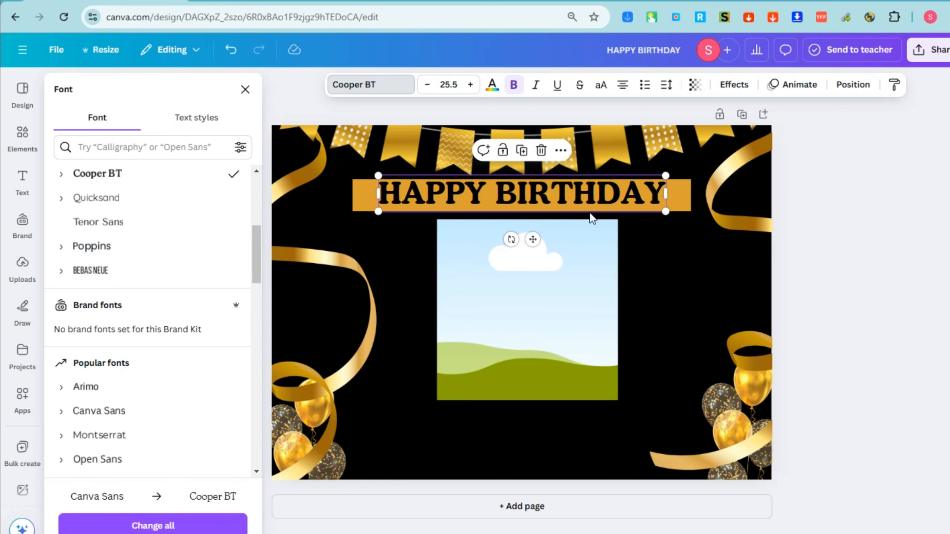
left_click_drag(534, 196, 540, 196)
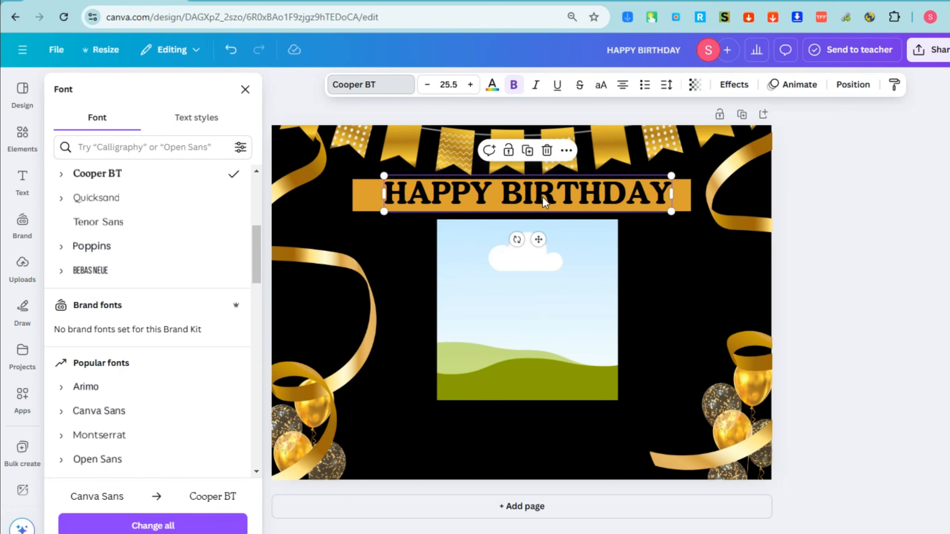
Try the light grey photo colour on the HAPPY BIRTHDAY text, and set the text colour to solid white
left_click(491, 87)
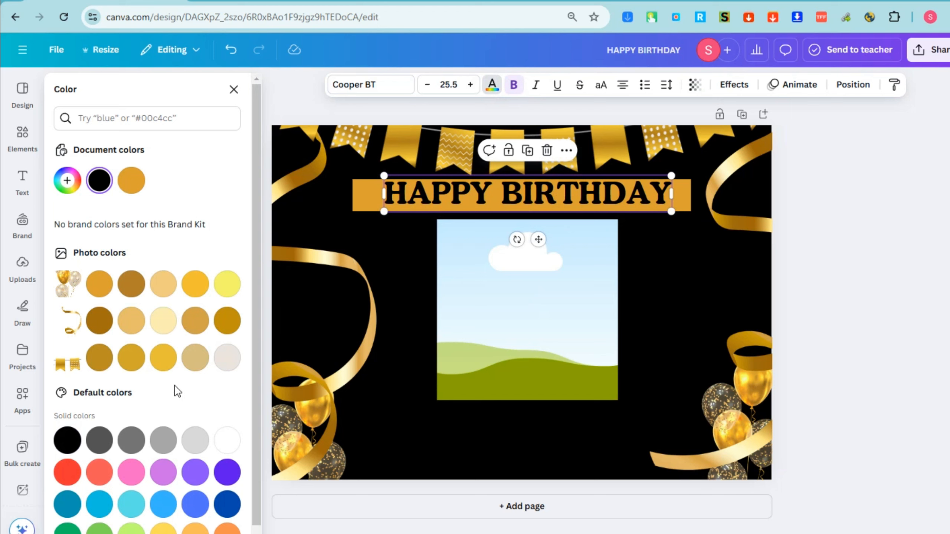
left_click(227, 358)
scroll(198, 434, "down", 2)
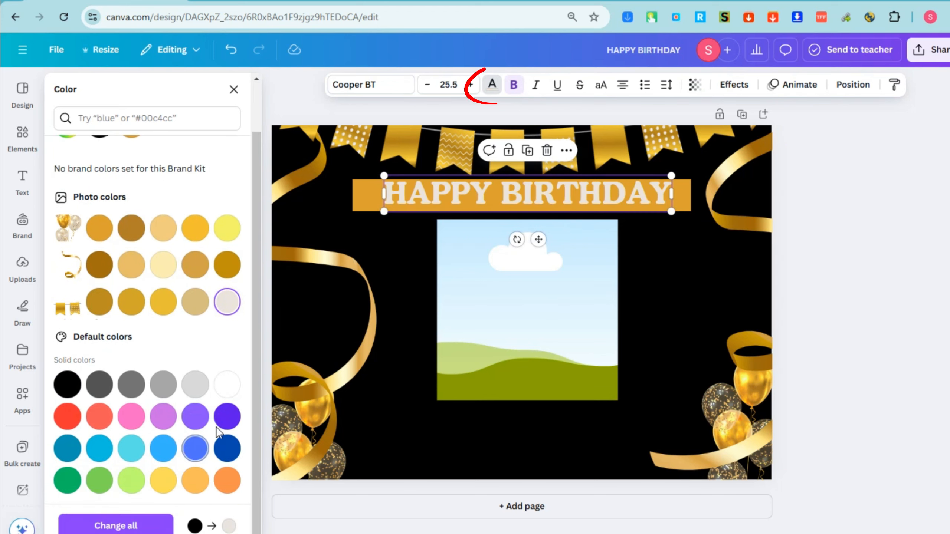
left_click(232, 388)
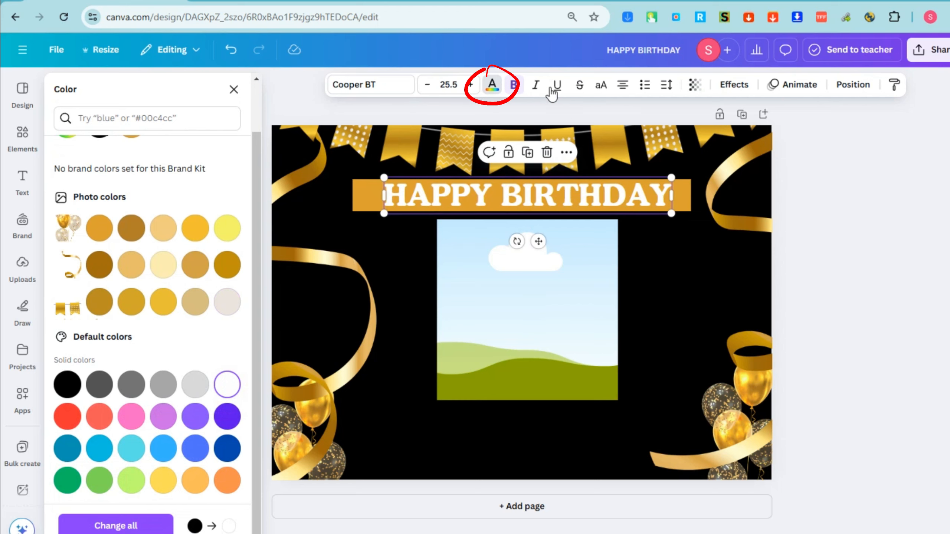
Try the heading without bold and with italic and underline, switching each style back
left_click(511, 86)
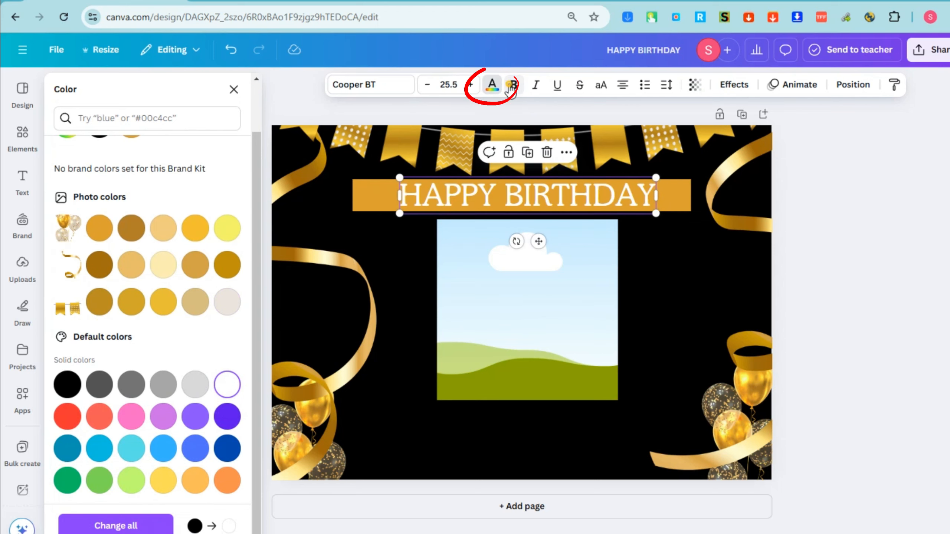
left_click(512, 87)
left_click(540, 87)
left_click(539, 87)
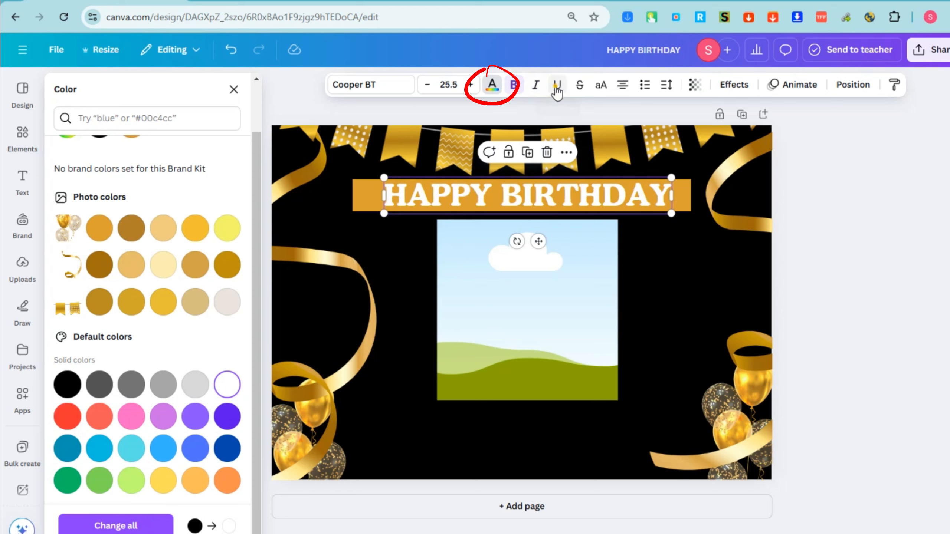
left_click(557, 88)
left_click(557, 88)
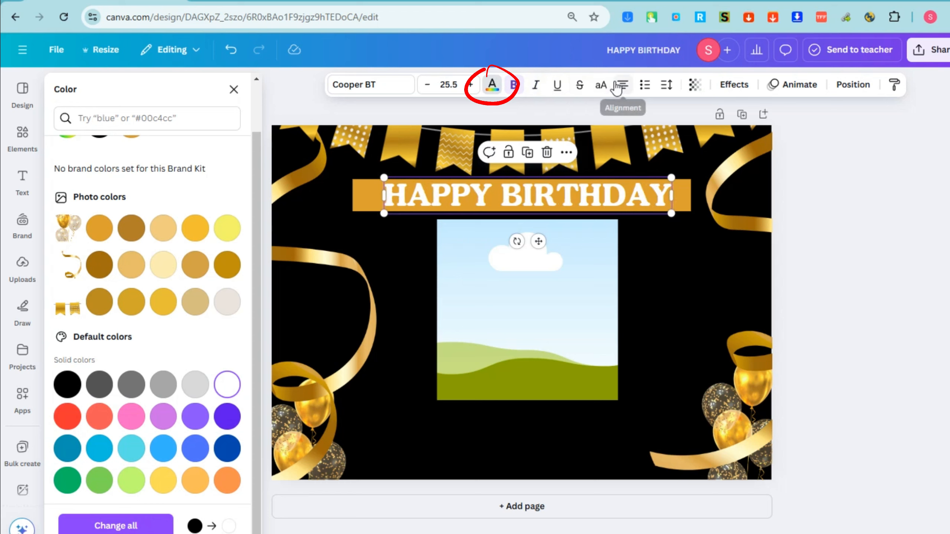
Try the transparency setting and a Shadow effect with varied offset, direction, blur and transparency on the HAPPY BIRTHDAY heading
left_click(695, 86)
left_click_drag(714, 139, 740, 144)
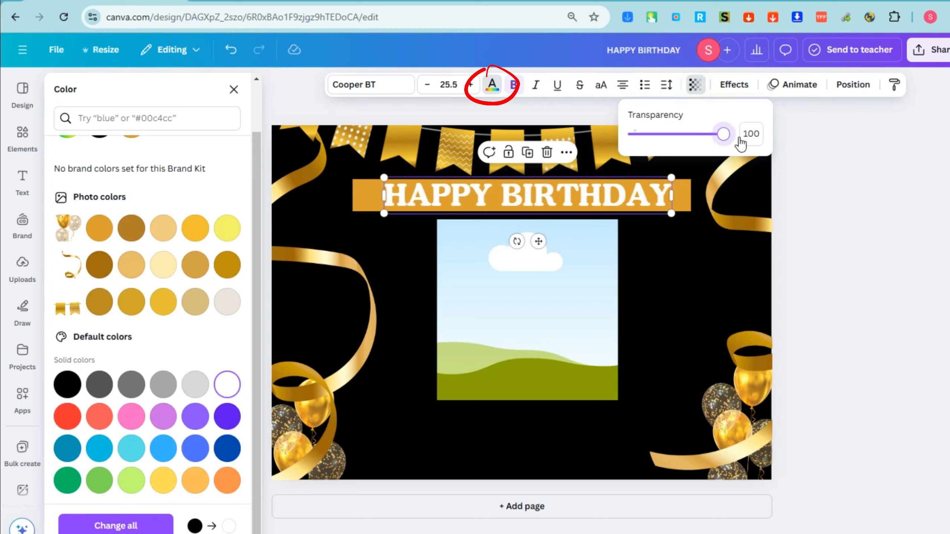
left_click(734, 86)
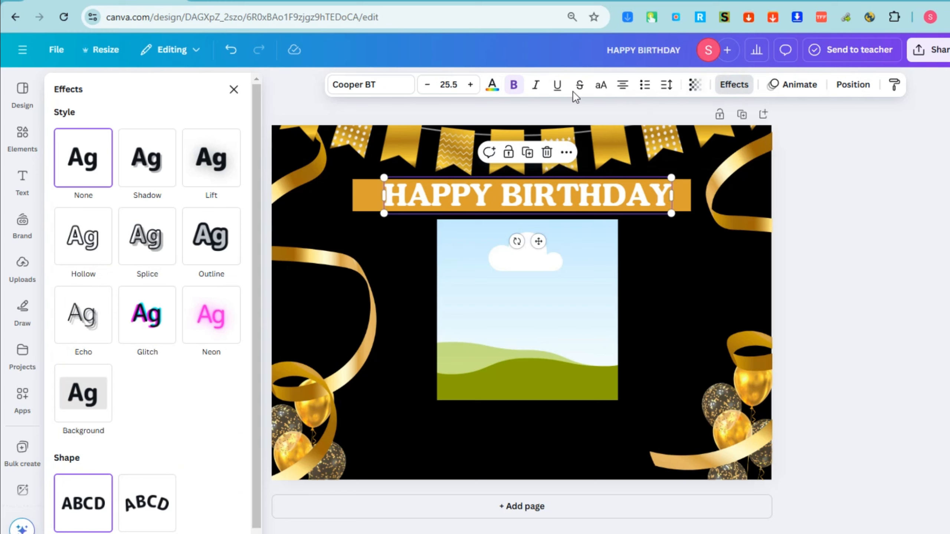
left_click(147, 165)
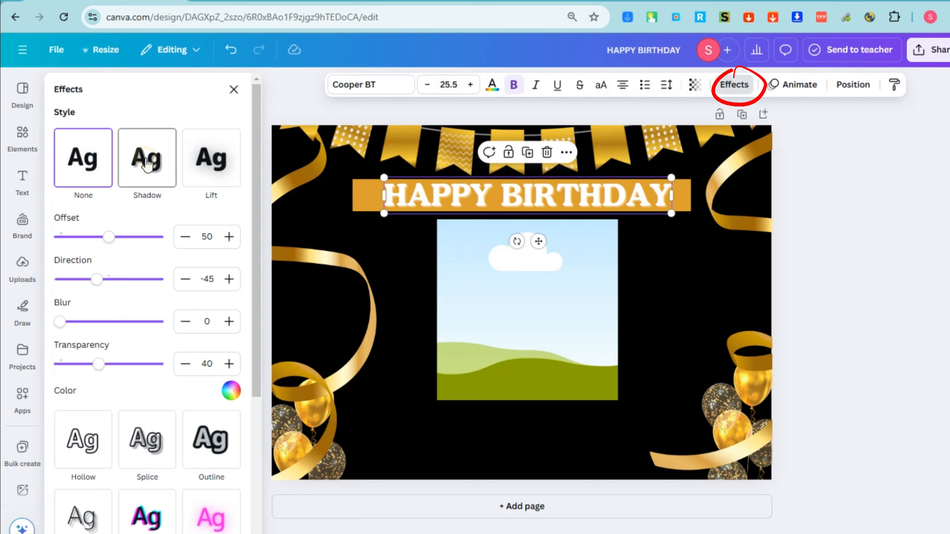
mouse_move(109, 237)
left_mouse_down()
mouse_move(153, 237)
mouse_move(118, 238)
left_mouse_up()
left_click_drag(97, 279, 142, 281)
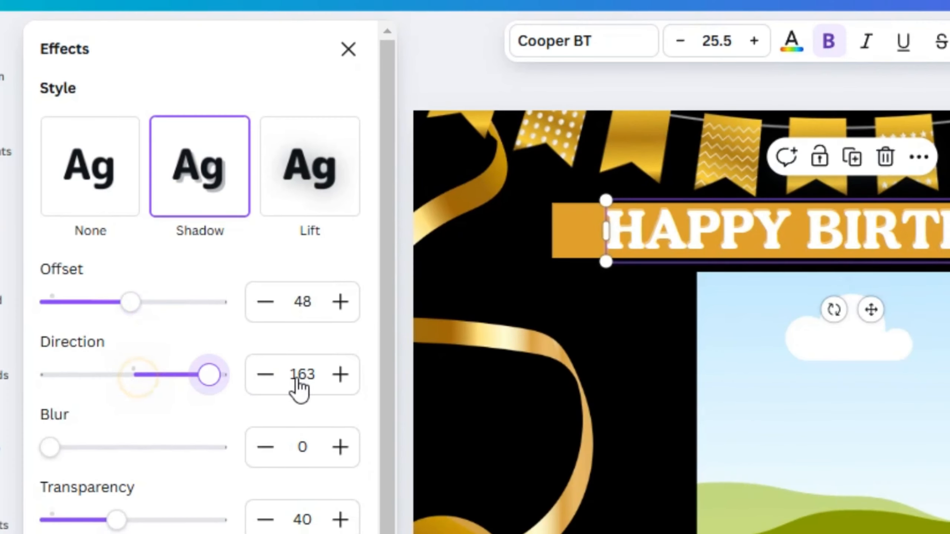
left_click_drag(194, 380, 140, 377)
left_click_drag(50, 448, 109, 447)
left_click_drag(303, 526, 127, 519)
Apply the Lift effect at intensity 100 to the HAPPY BIRTHDAY heading and enlarge its text to size 26.7
left_click(297, 204)
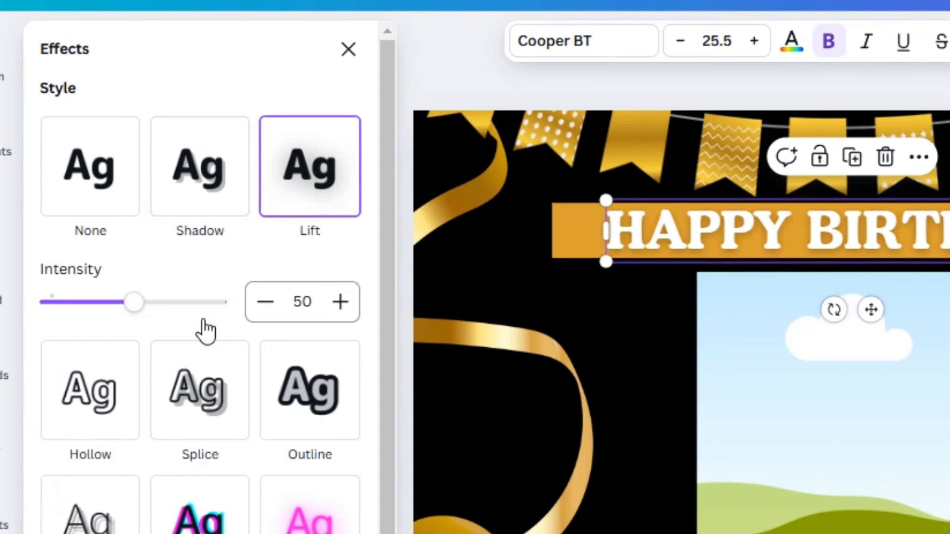
left_click_drag(134, 302, 275, 313)
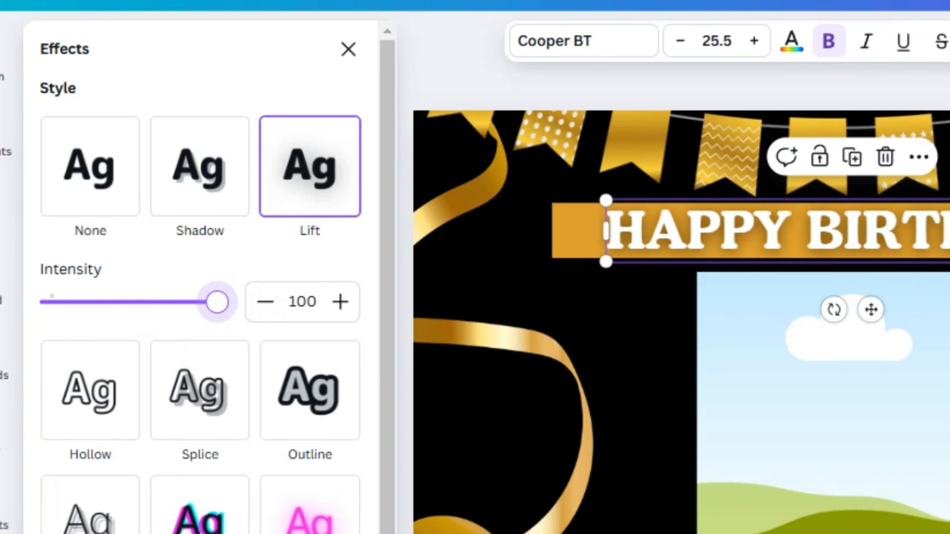
left_click_drag(949, 200, 949, 199)
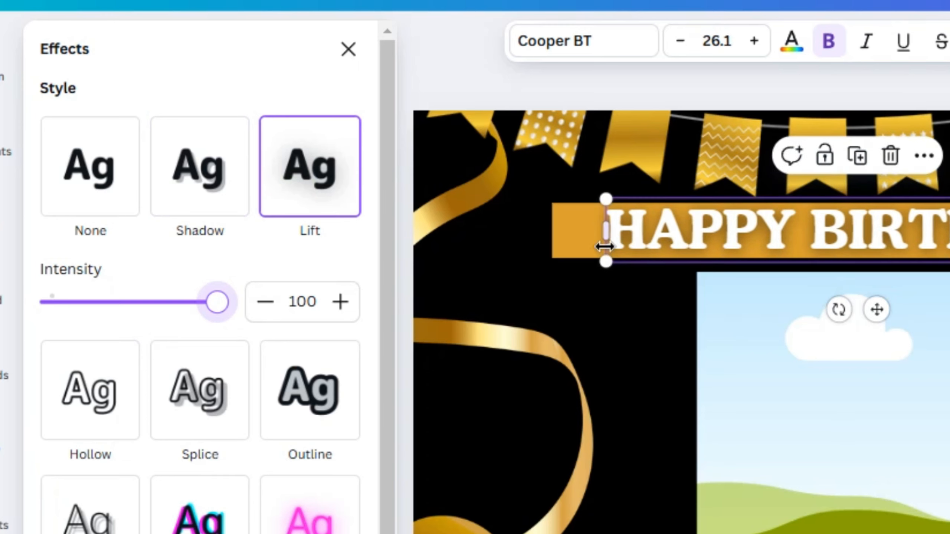
left_click_drag(602, 259, 592, 264)
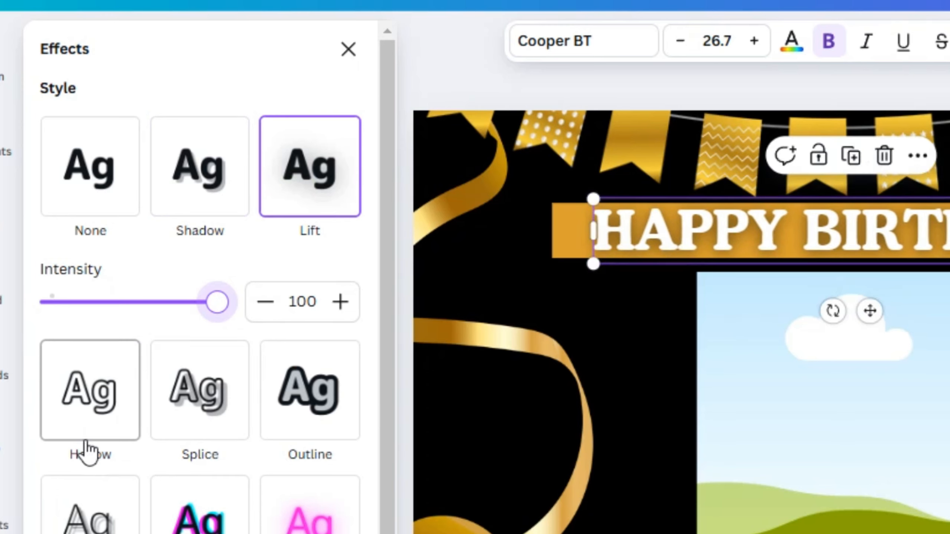
Try the Outline effect on the HAPPY BIRTHDAY heading, first with the document's orange and then with black
scroll(84, 430, "down", 3)
left_click(319, 314)
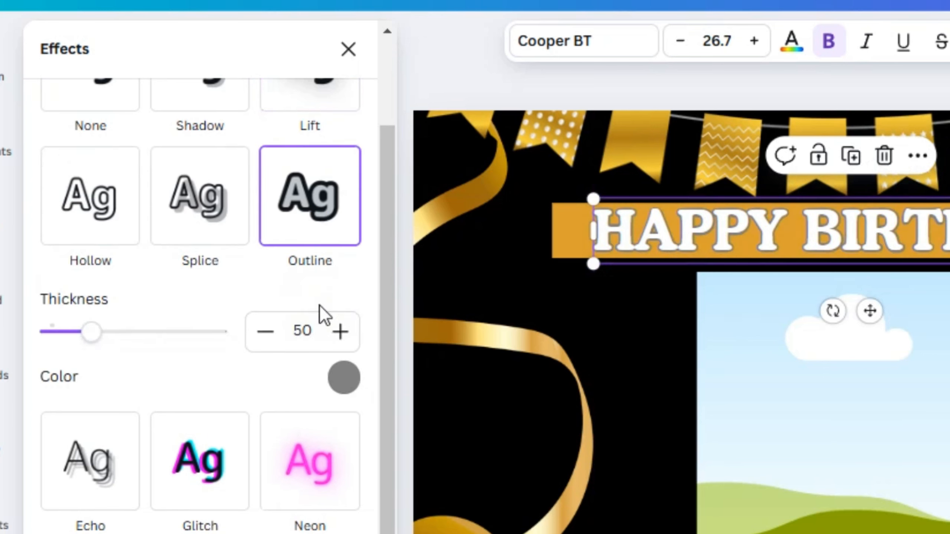
left_click(342, 377)
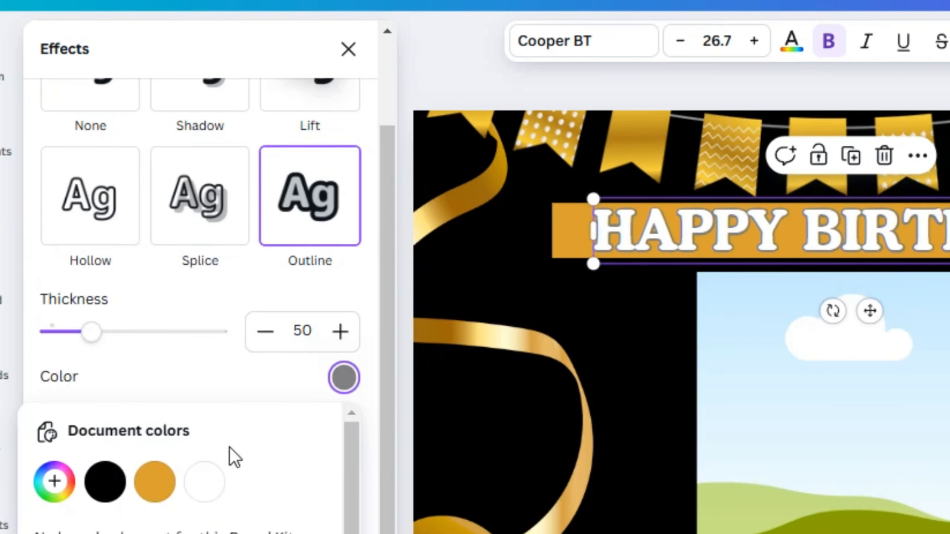
left_click(153, 490)
left_click(105, 483)
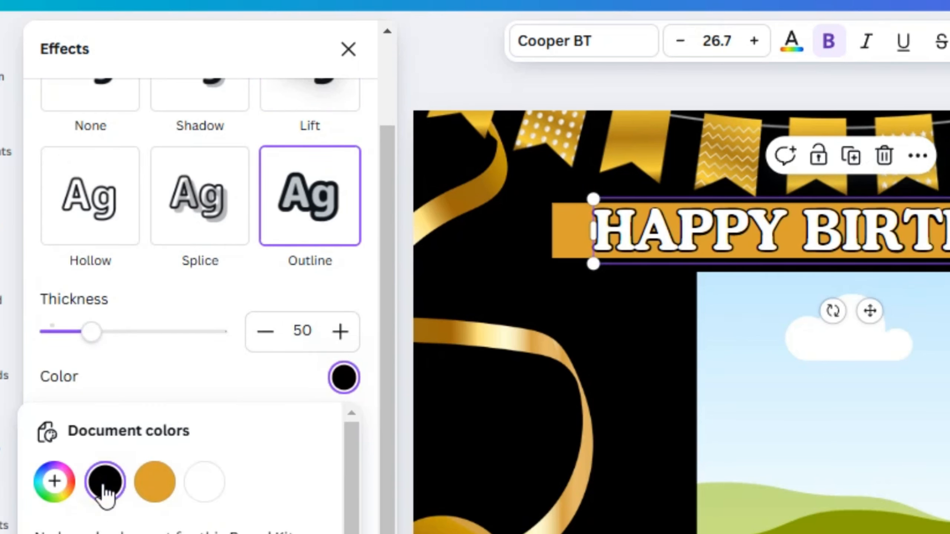
Try the Splice, Echo, Glitch, Neon and Background effects on the HAPPY BIRTHDAY heading
left_click(121, 212)
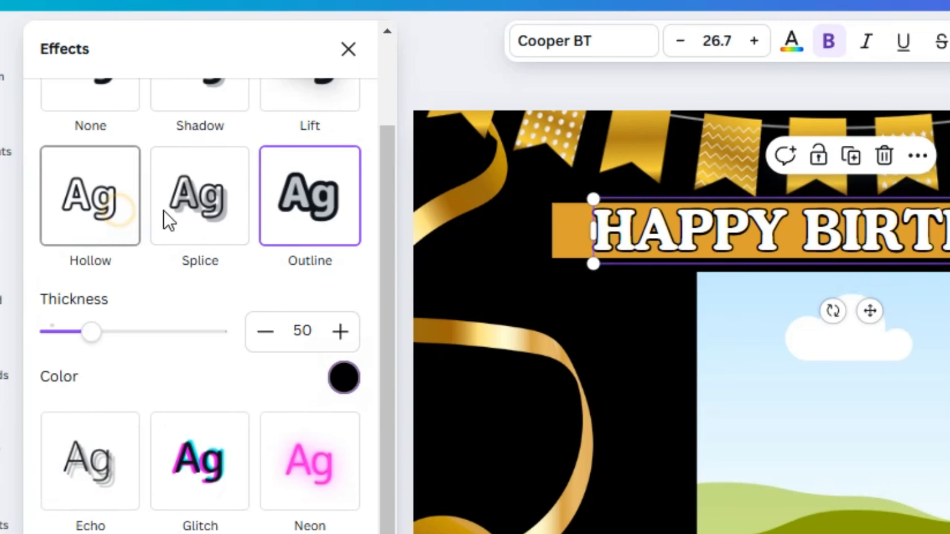
left_click(212, 212)
scroll(221, 442, "down", 3)
left_click(101, 462)
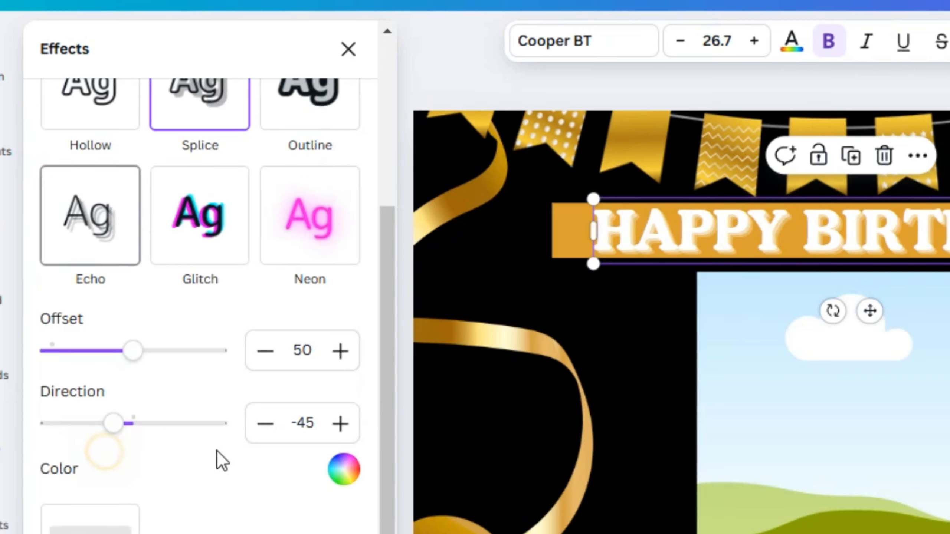
left_click(223, 271)
left_click(317, 255)
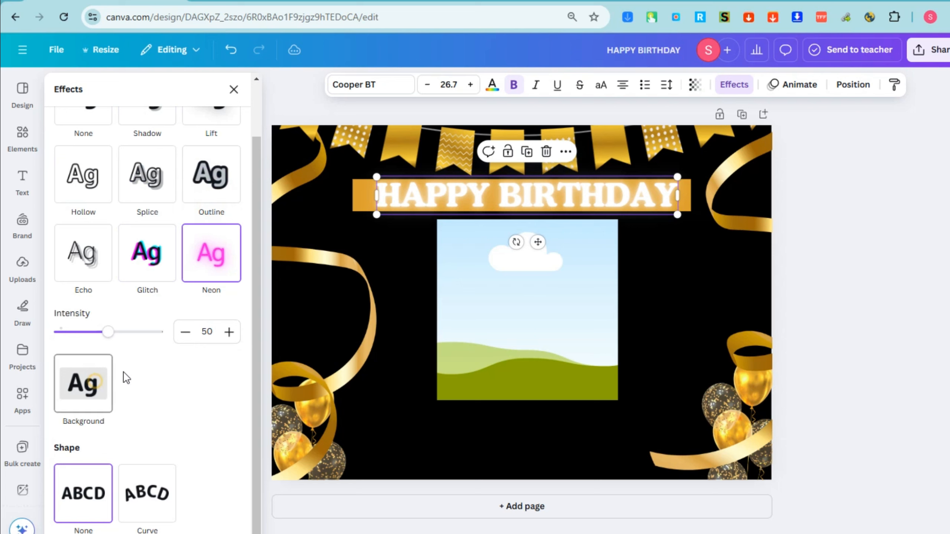
left_click(112, 377)
scroll(187, 279, "up", 2)
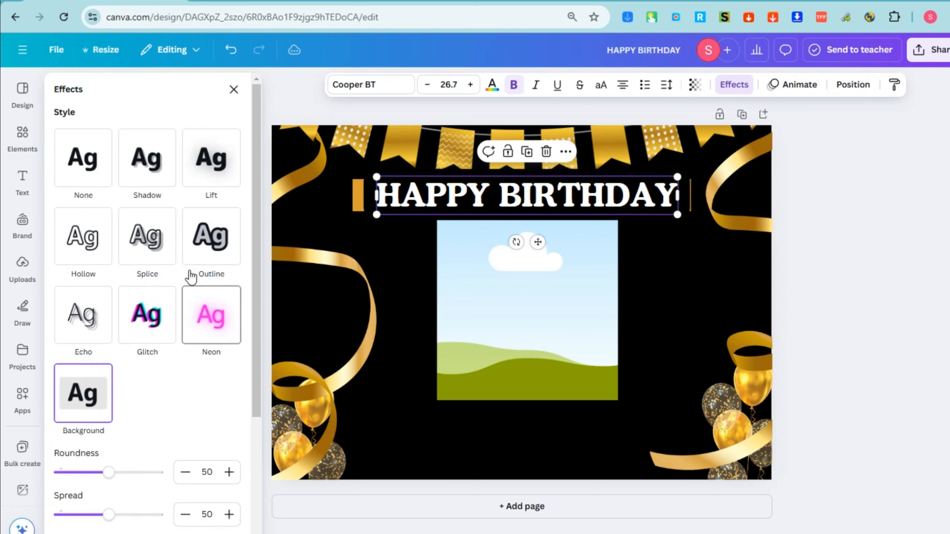
Set the heading's effect to Lift at intensity 100 and enlarge the text to nearly fill the orange bar's width
left_click(218, 181)
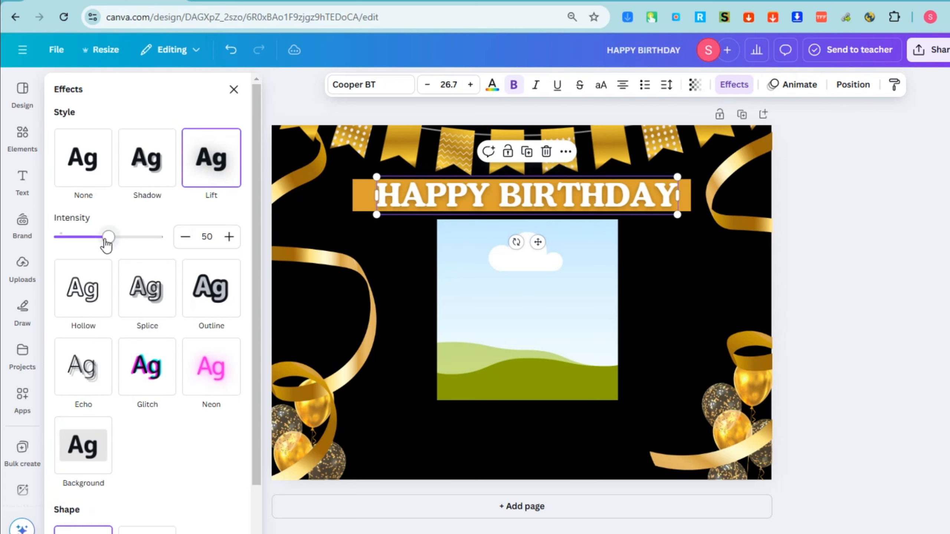
left_click_drag(106, 241, 260, 241)
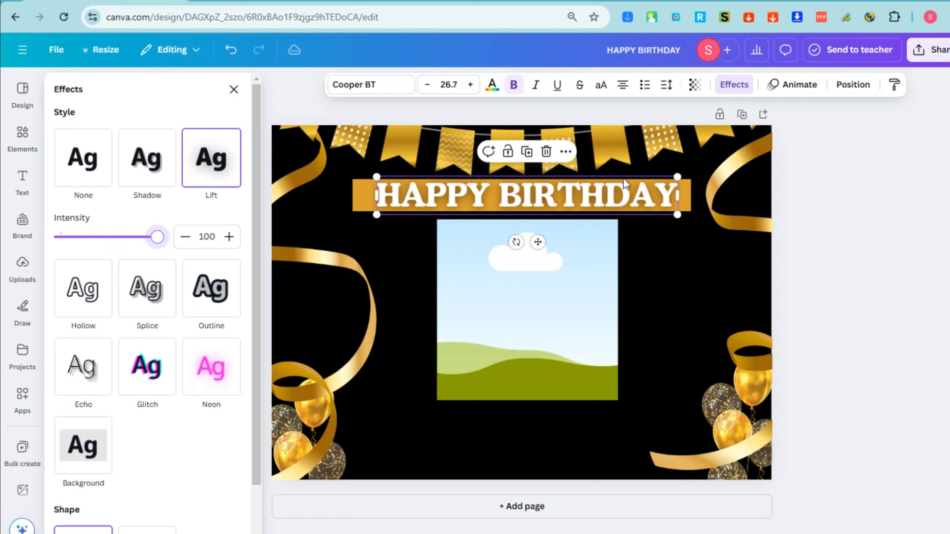
left_click_drag(376, 215, 366, 216)
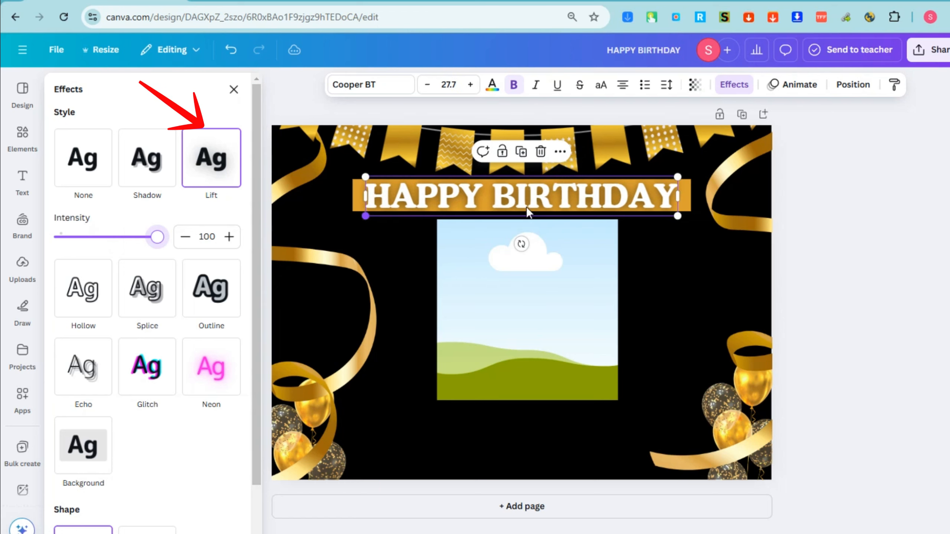
left_click_drag(683, 172, 690, 177)
Shrink the square photo frame and recentre it below the HAPPY BIRTHDAY bar
left_click(536, 344)
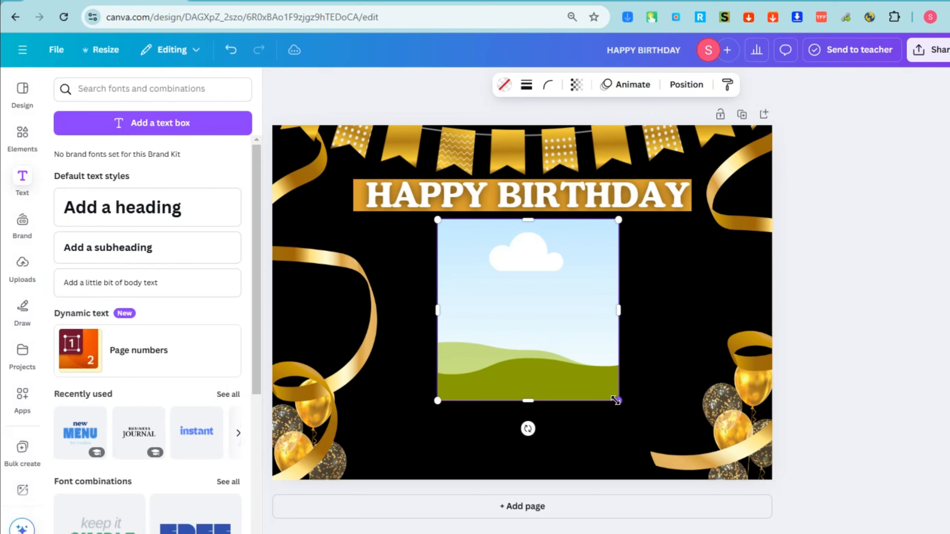
left_click_drag(615, 400, 585, 368)
left_click_drag(540, 355, 555, 355)
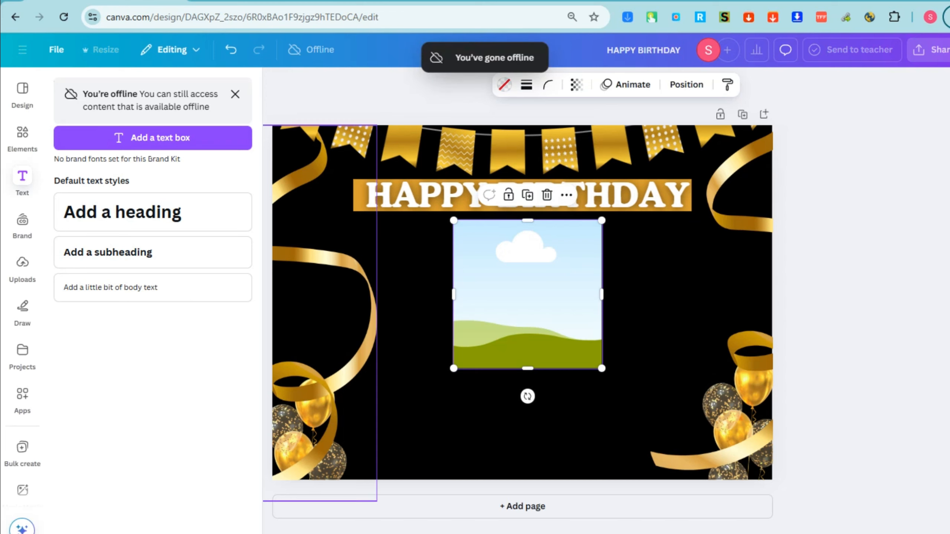
left_click(409, 321)
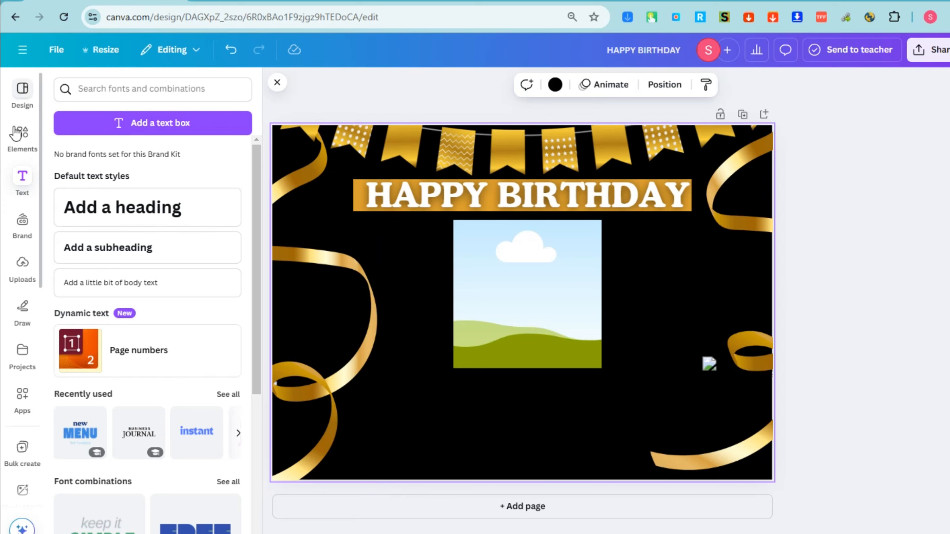
Search the elements for "line" and add the thick black line graphic to the card
left_click(18, 148)
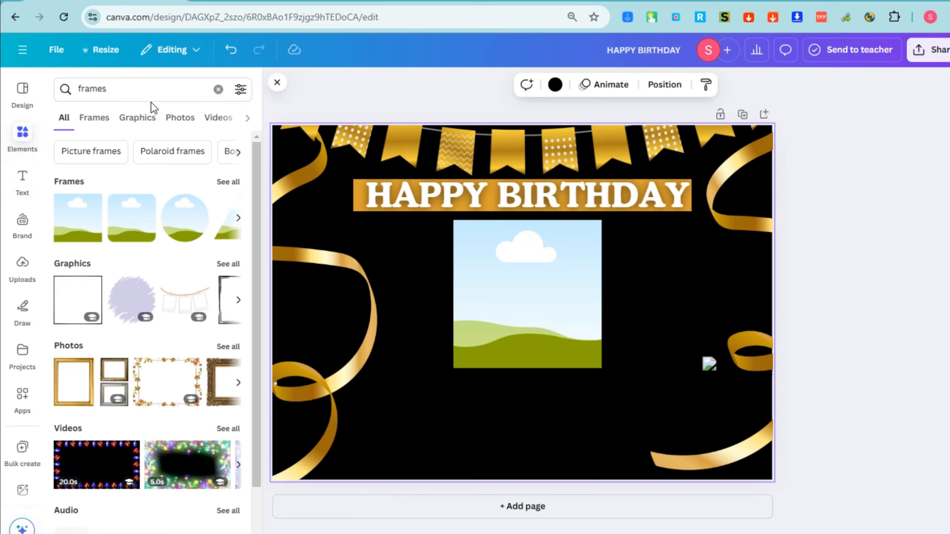
left_click(149, 92)
key("BackSpace")
key("BackSpace")
key("BackSpace")
key("BackSpace")
key("BackSpace")
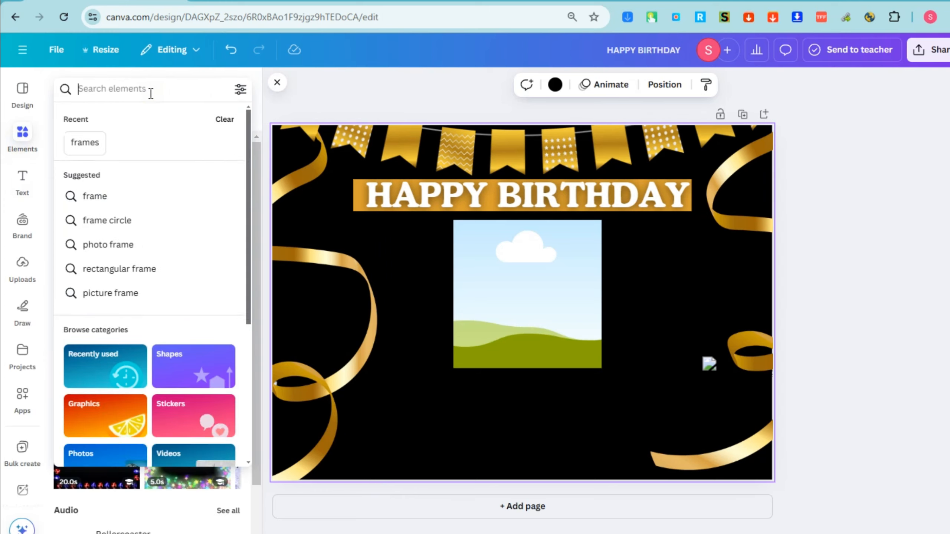
type("line")
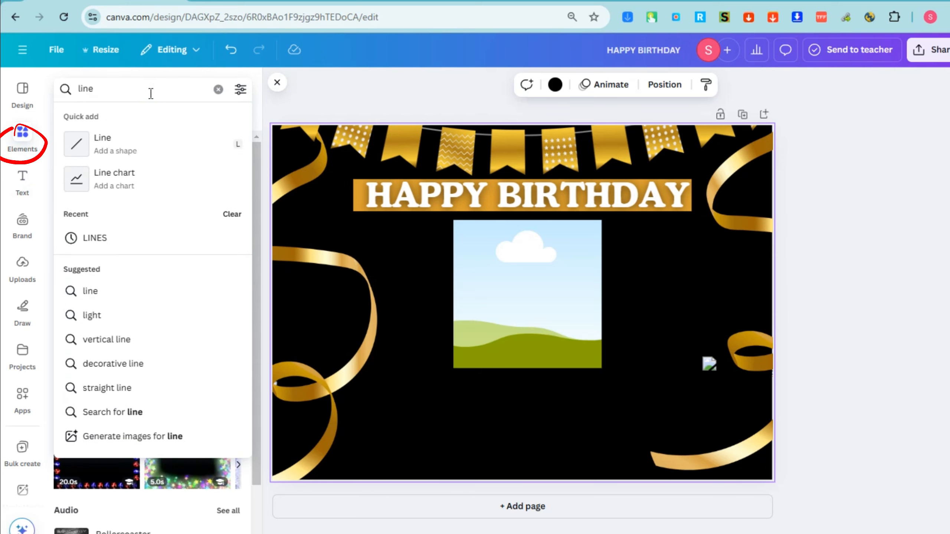
key("Return")
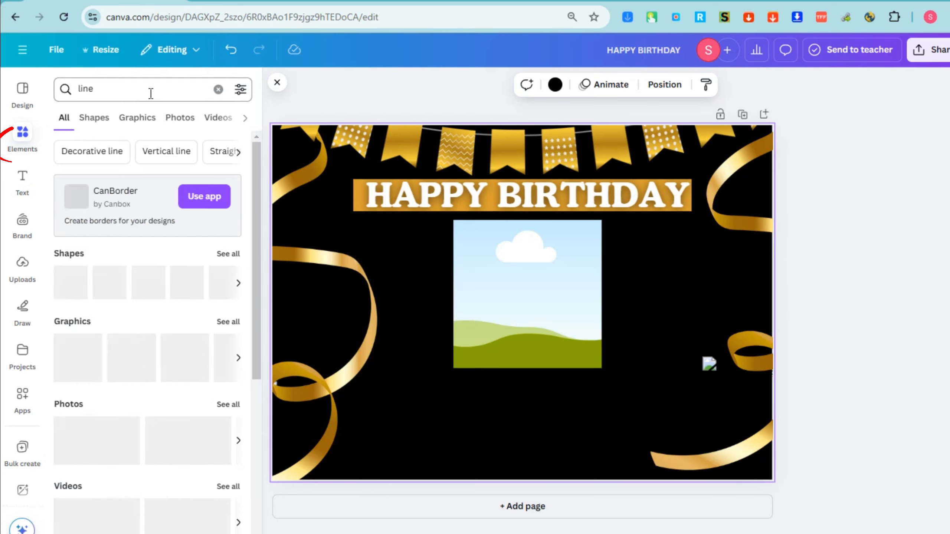
scroll(149, 318, "down", 5)
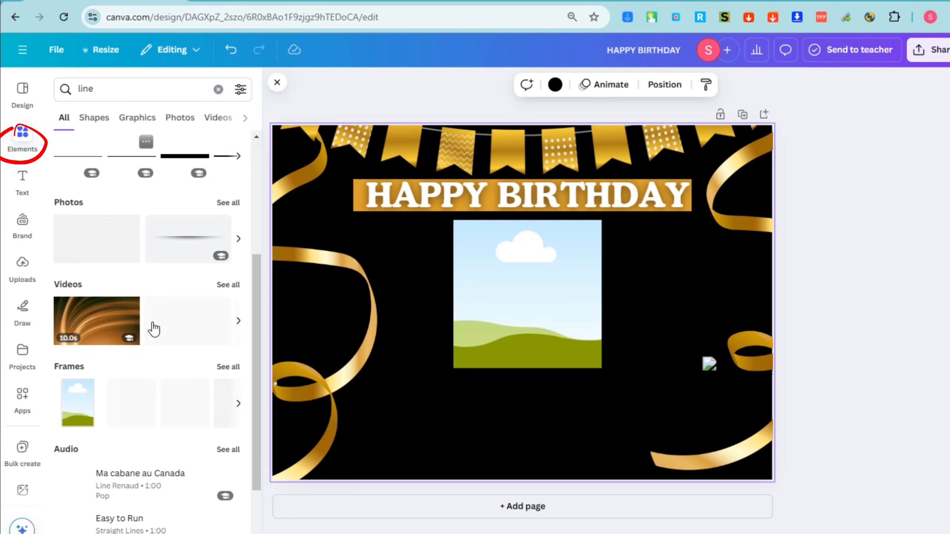
scroll(159, 312, "up", 2)
left_click(192, 227)
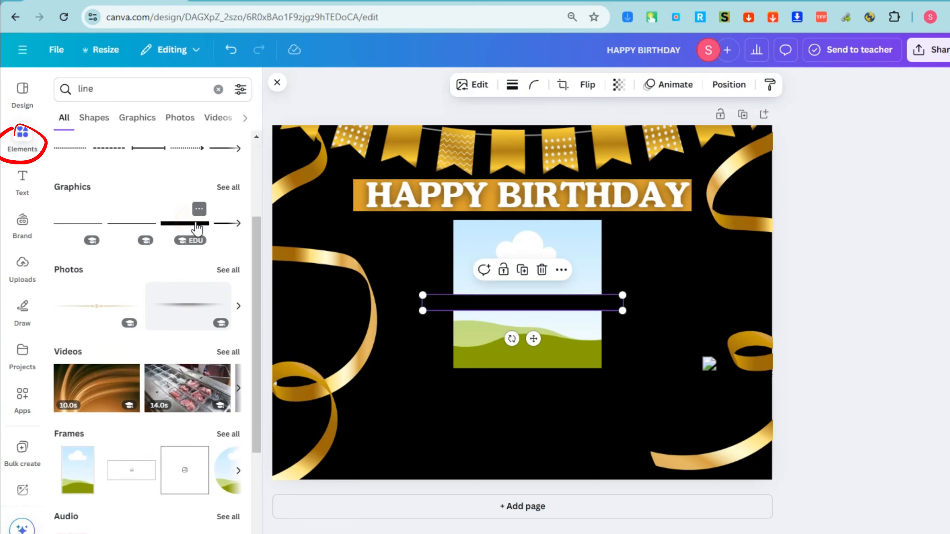
Move the thick black line just below the photo frame, enlarge it on both sides and centre it on the page
left_click_drag(541, 303, 529, 391)
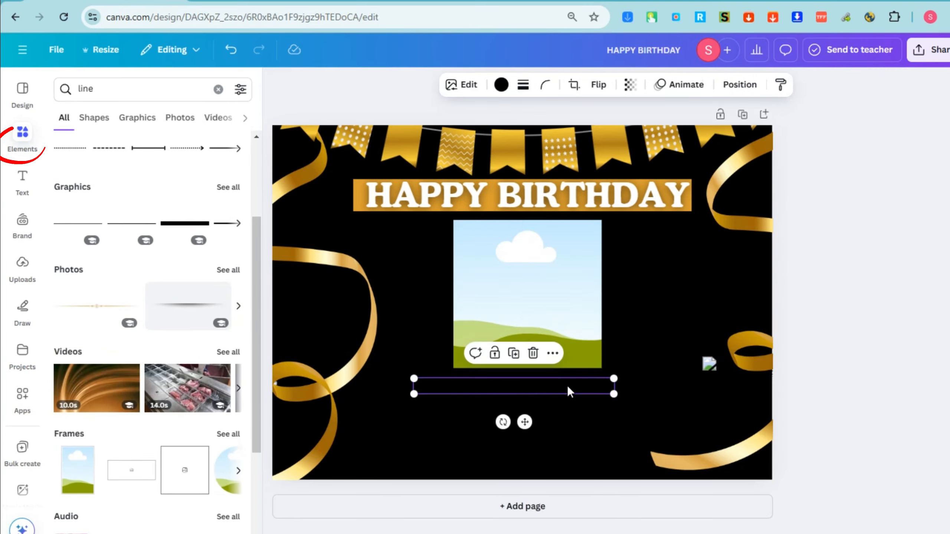
left_click_drag(613, 381, 662, 375)
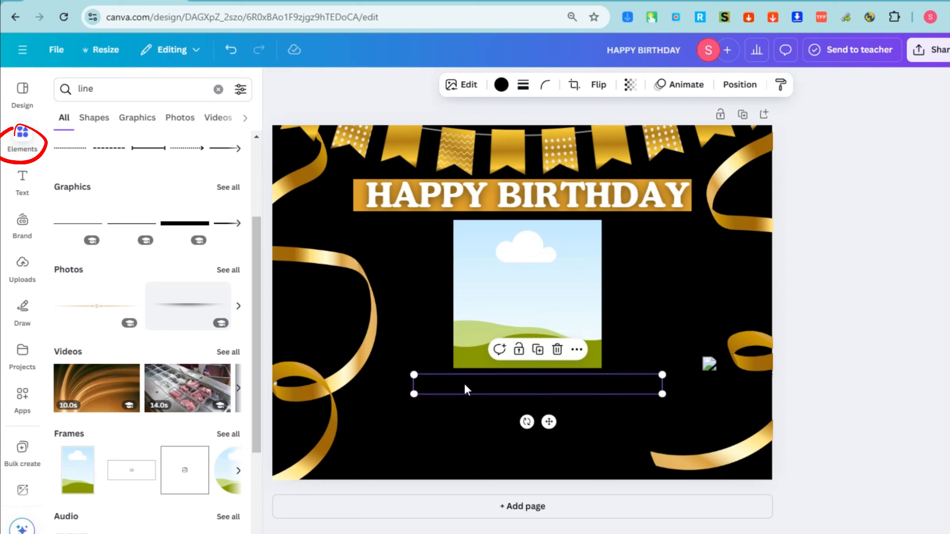
left_click_drag(411, 374, 372, 373)
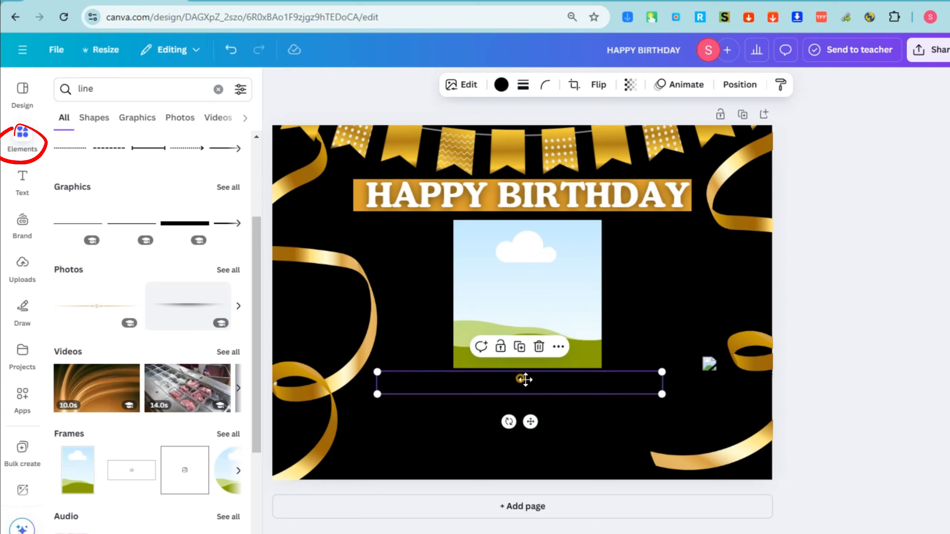
left_click_drag(523, 380, 532, 382)
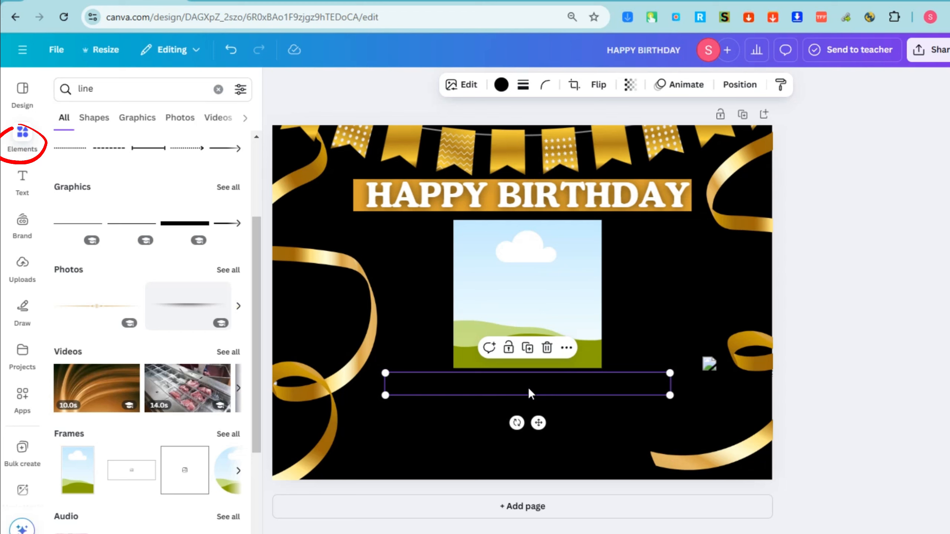
Recolour the line below the photo frame with the document's orange and stretch it further on both sides
left_click(501, 85)
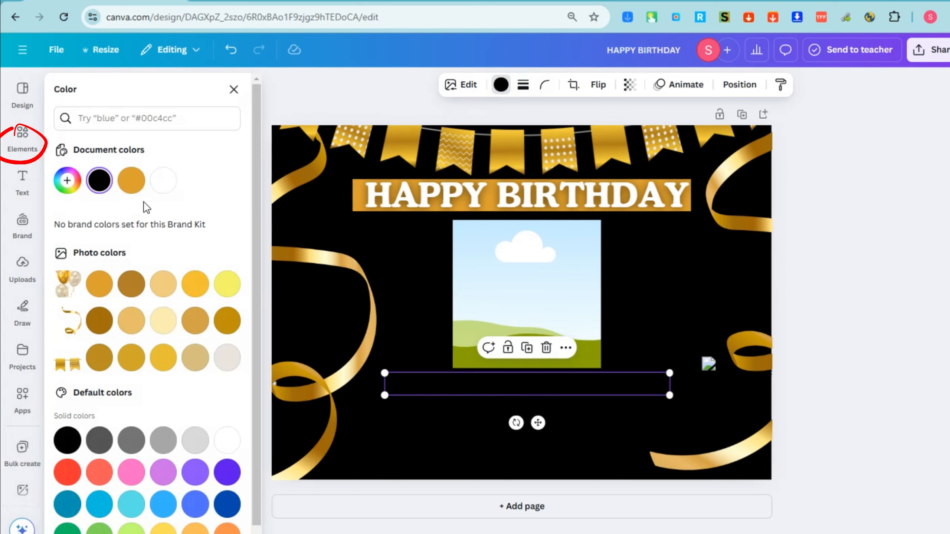
left_click(131, 180)
left_click_drag(558, 395, 559, 394)
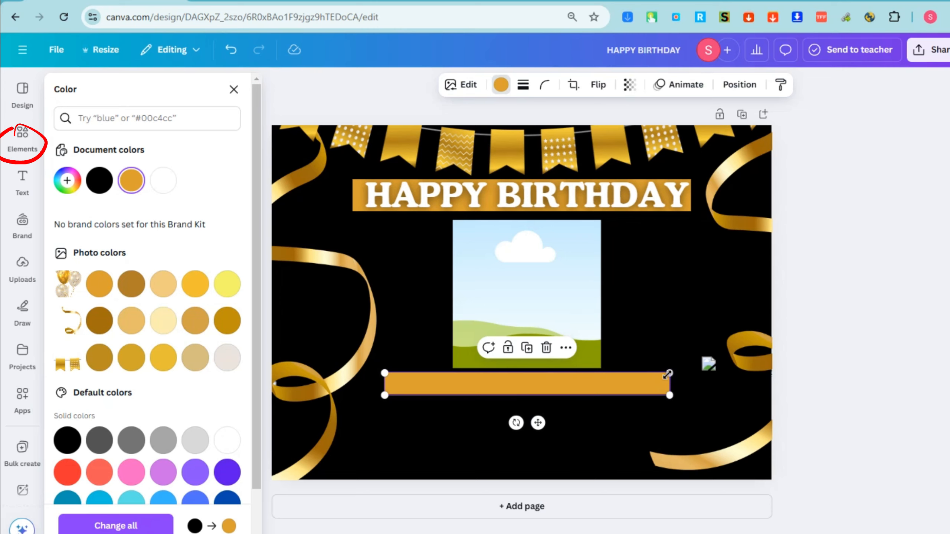
left_click_drag(669, 373, 679, 372)
left_click_drag(381, 392, 368, 395)
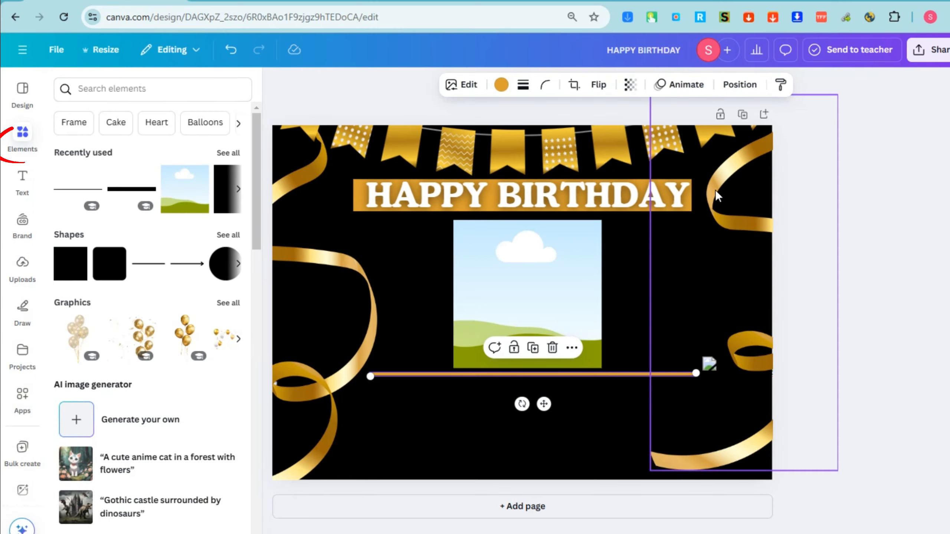
left_click_drag(413, 222, 358, 186)
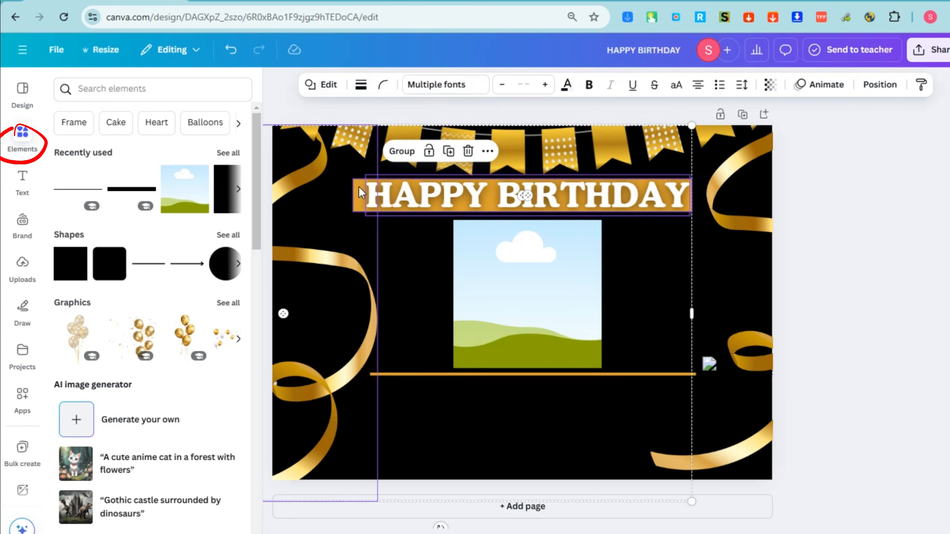
key("ctrl+d")
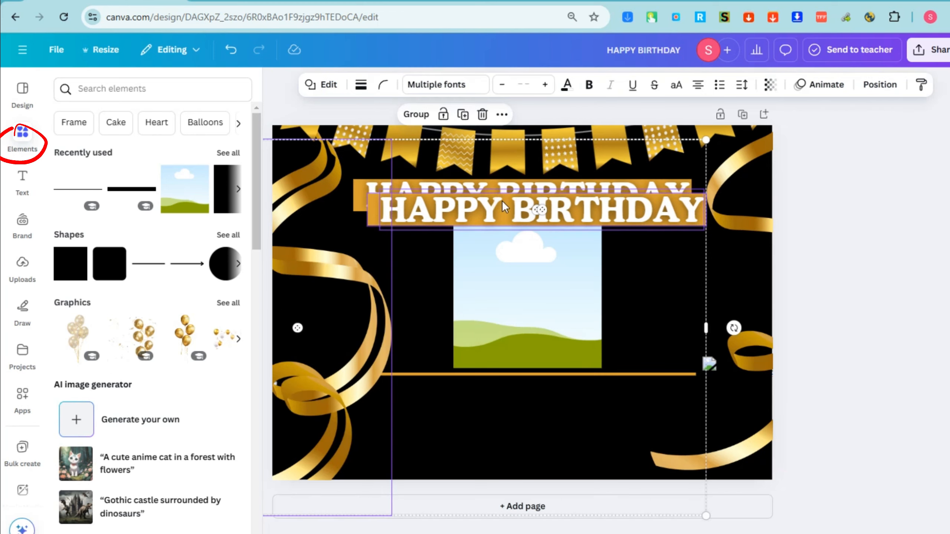
key("ctrl+z")
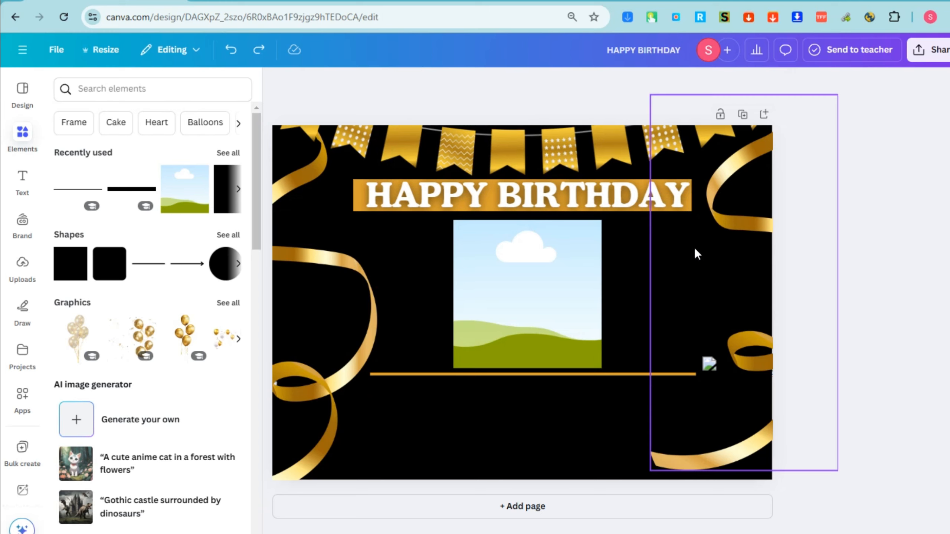
Duplicate the HAPPY BIRTHDAY text and its gold bar, and place the bar copy just below the gold line under the image frame
left_click(511, 199)
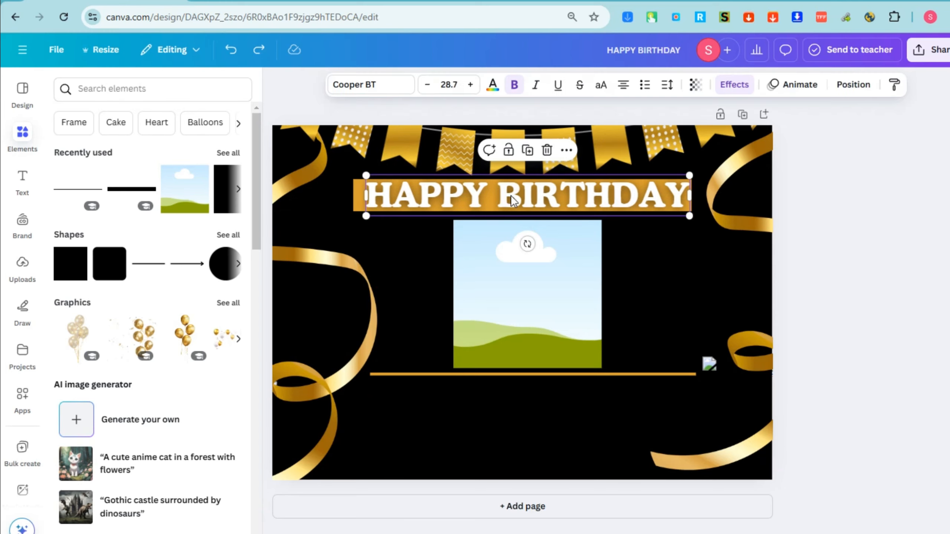
key("ctrl+d")
left_click(355, 192)
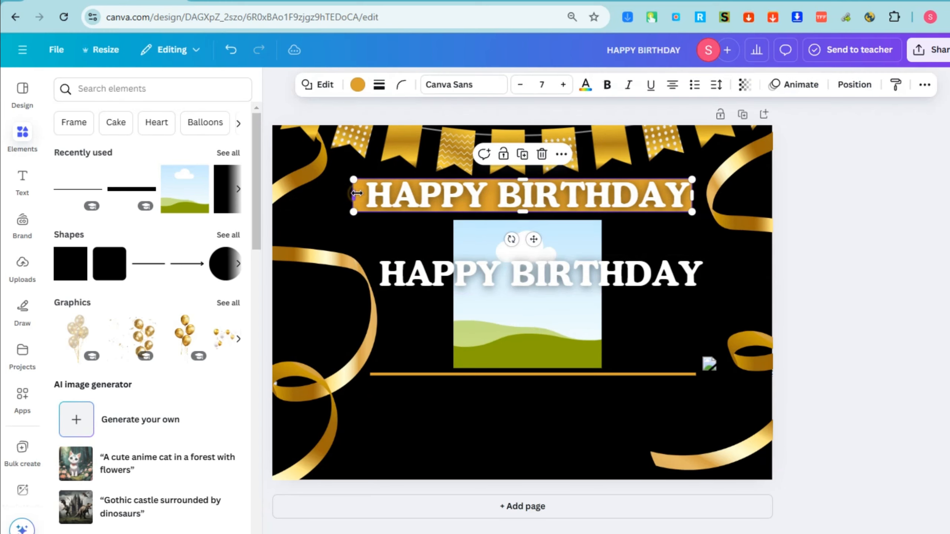
key("ctrl+d")
left_click_drag(471, 220, 472, 395)
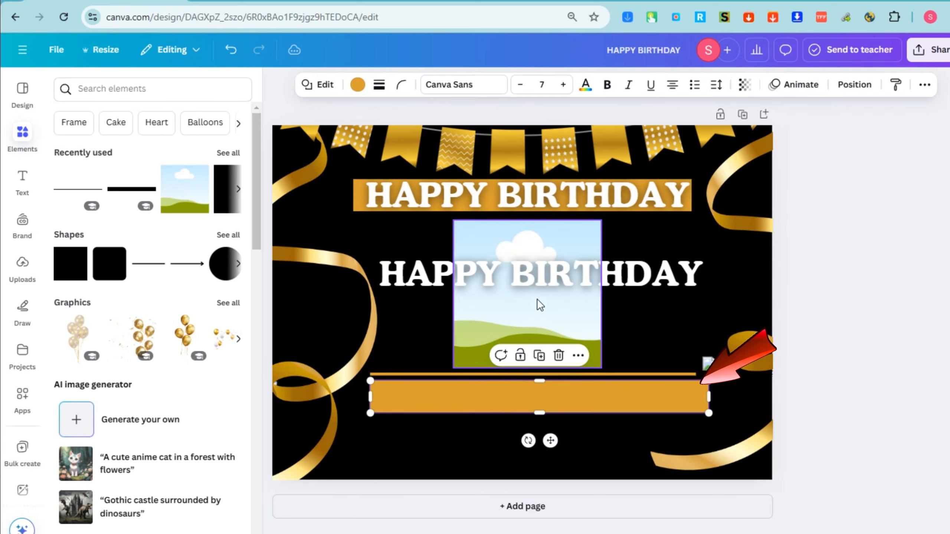
Bring the copied HAPPY BIRTHDAY text to the front and position it on the lower gold bar
left_click_drag(555, 274, 545, 358)
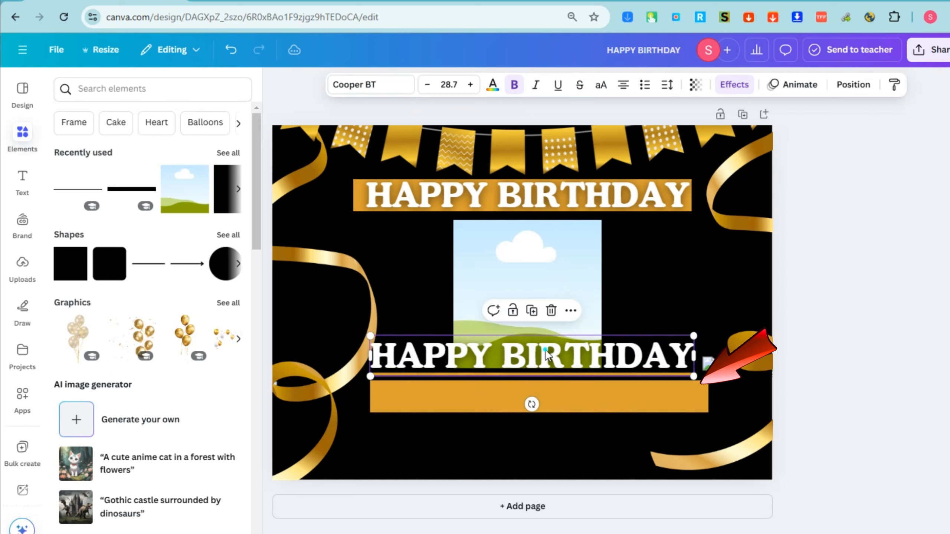
right_click(545, 357)
left_click(607, 341)
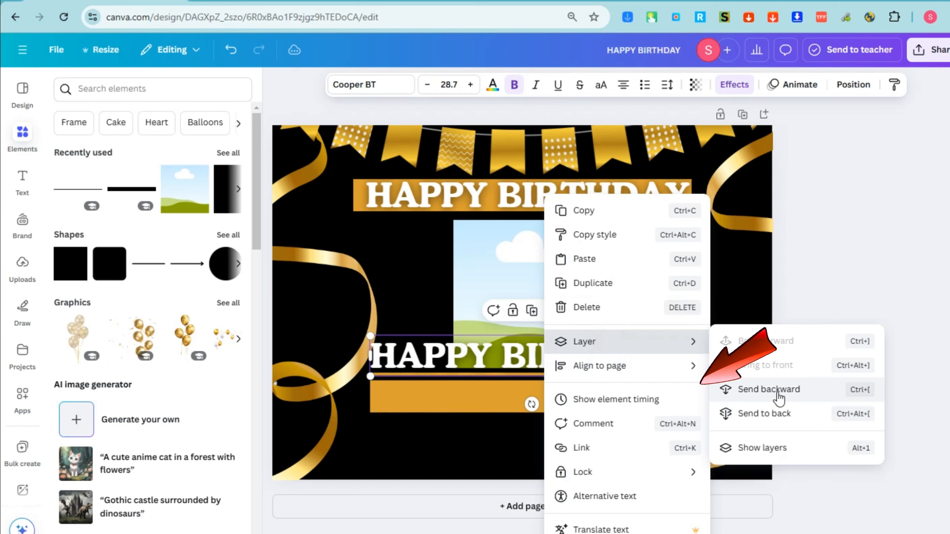
left_click(525, 354)
left_click_drag(526, 367, 527, 376)
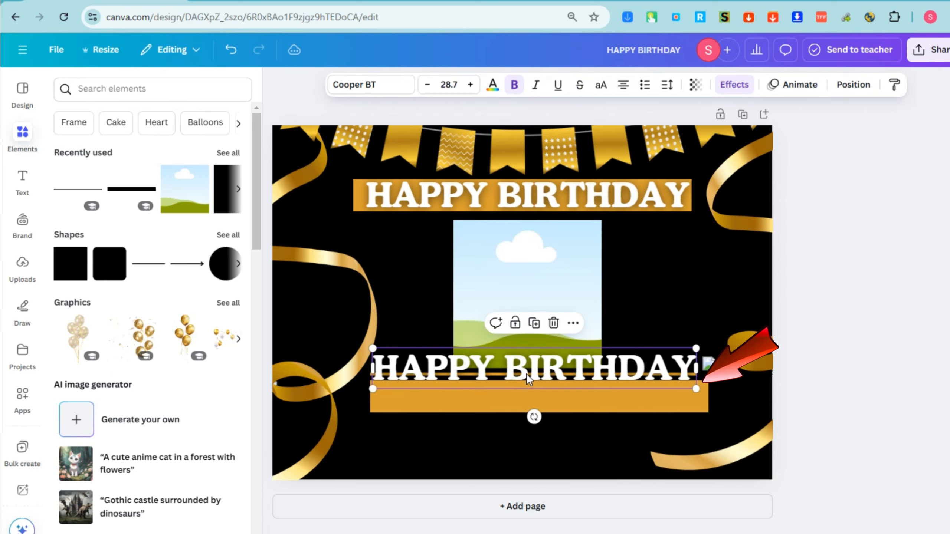
right_click(526, 374)
mouse_move(602, 349)
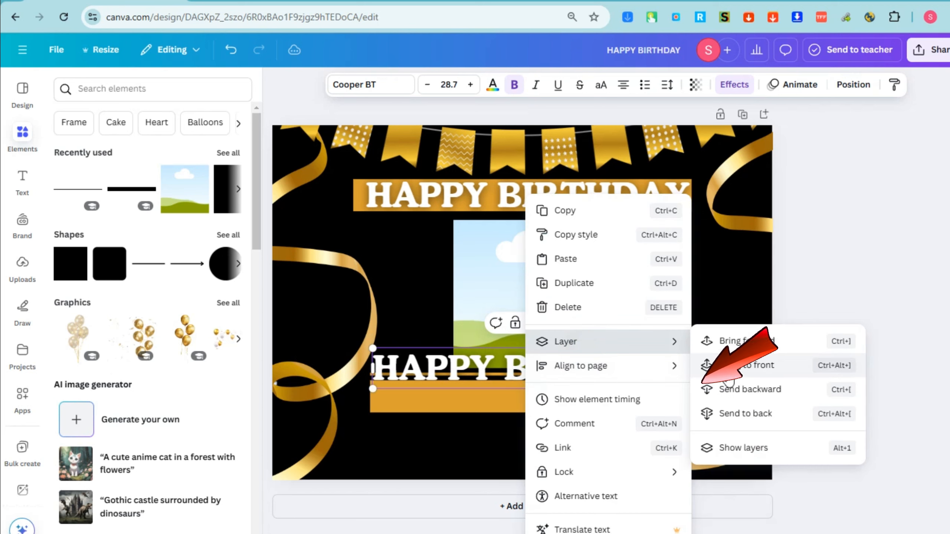
left_click(746, 365)
left_click_drag(560, 369, 562, 386)
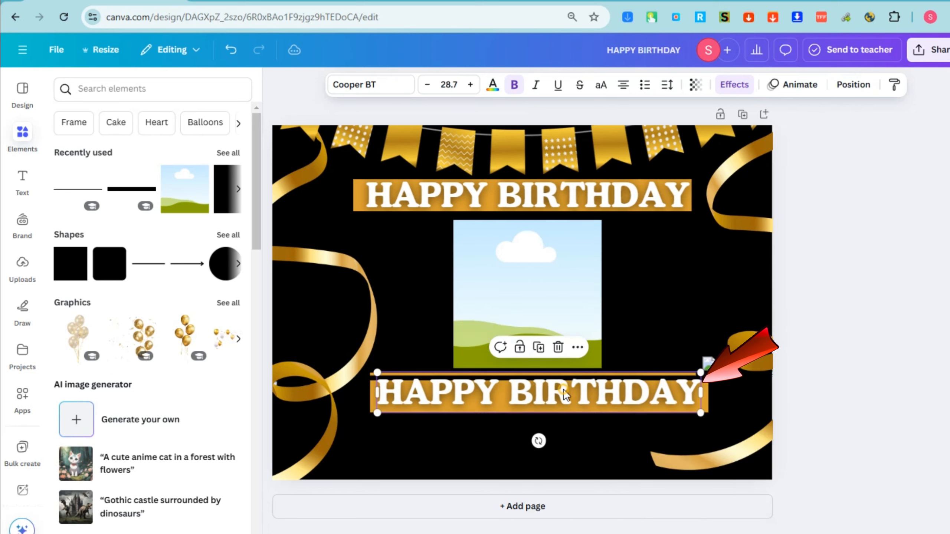
Replace the copied heading text on the lower gold bar with "You Are Invited"
double_click(564, 389)
type("Ypu")
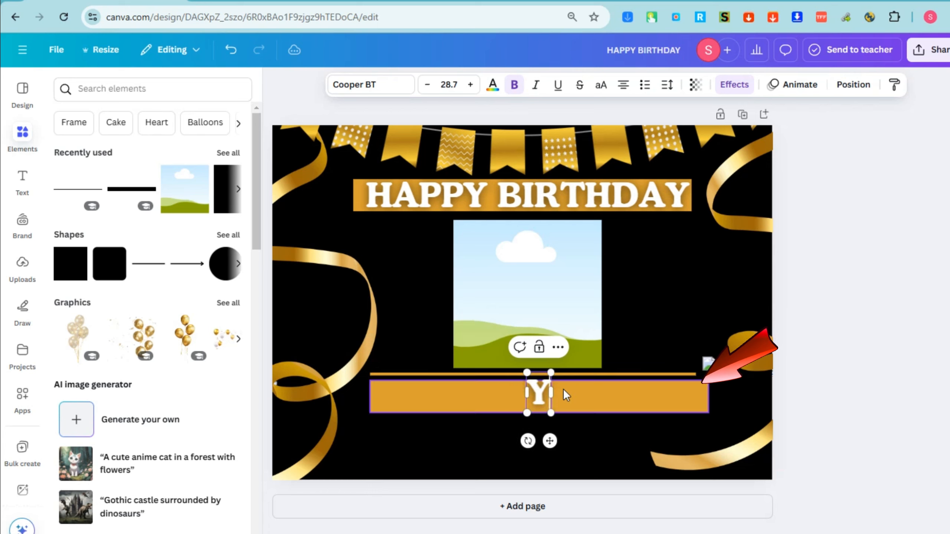
key("BackSpace")
type("ou are Invited")
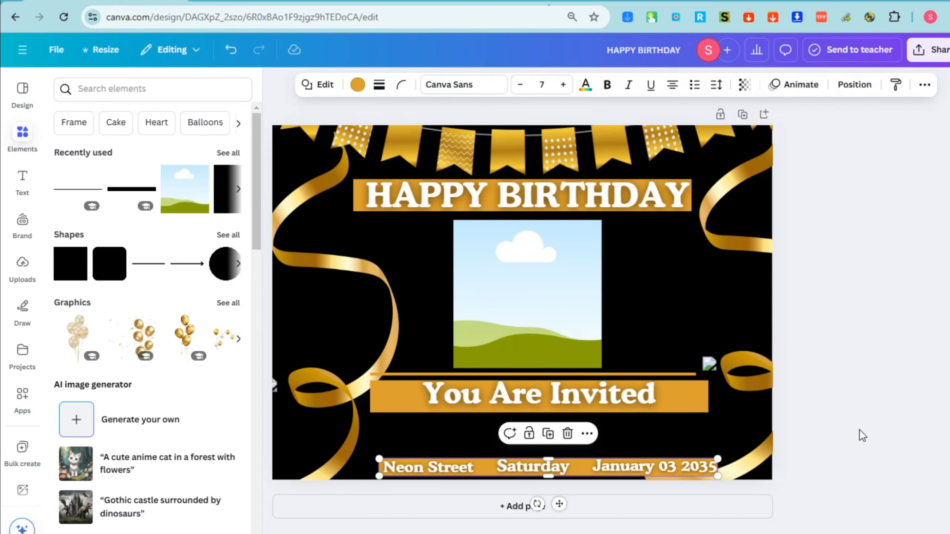
Fill the square image frame with the portrait photo from the uploads
left_click(910, 362)
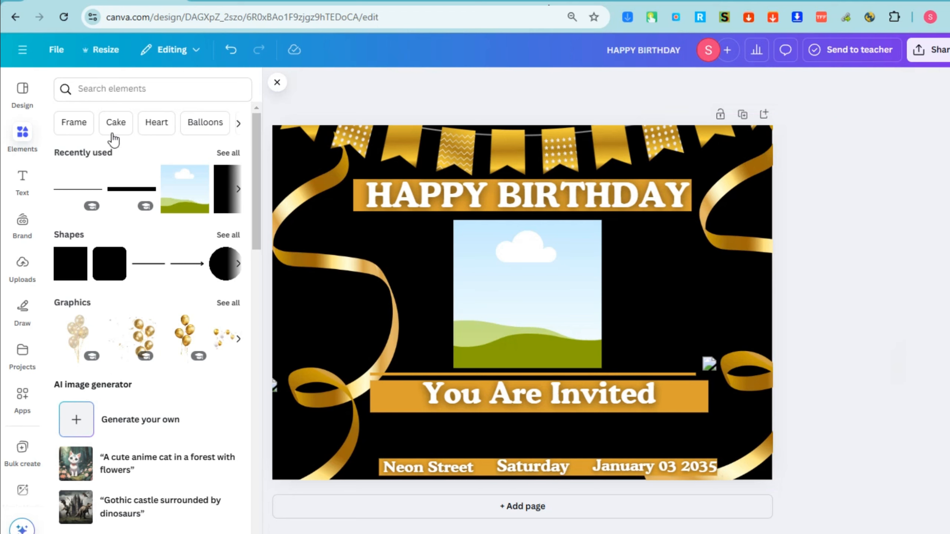
left_click(22, 264)
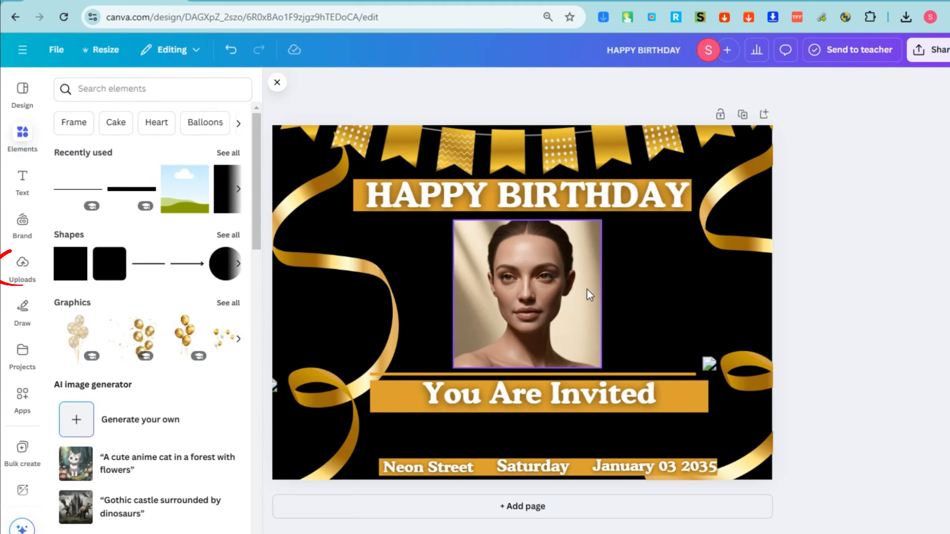
Try solid and dashed borders on the portrait photo in the frame
left_click(534, 277)
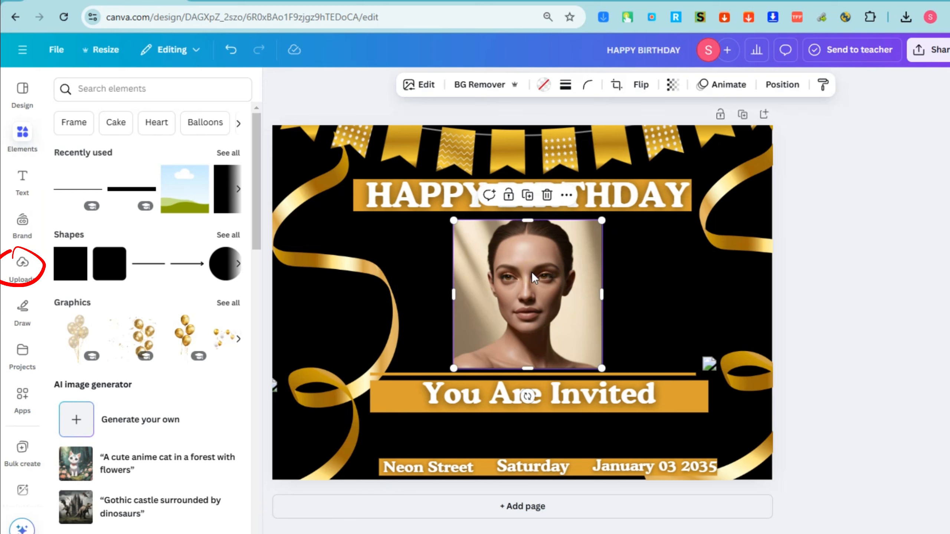
left_click(566, 86)
left_click_drag(489, 164, 459, 170)
left_click(544, 126)
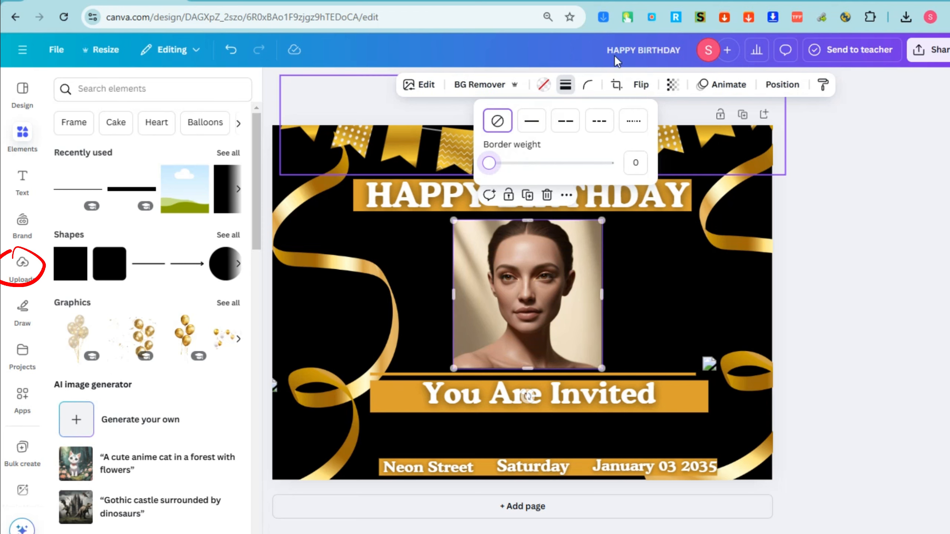
left_click(530, 122)
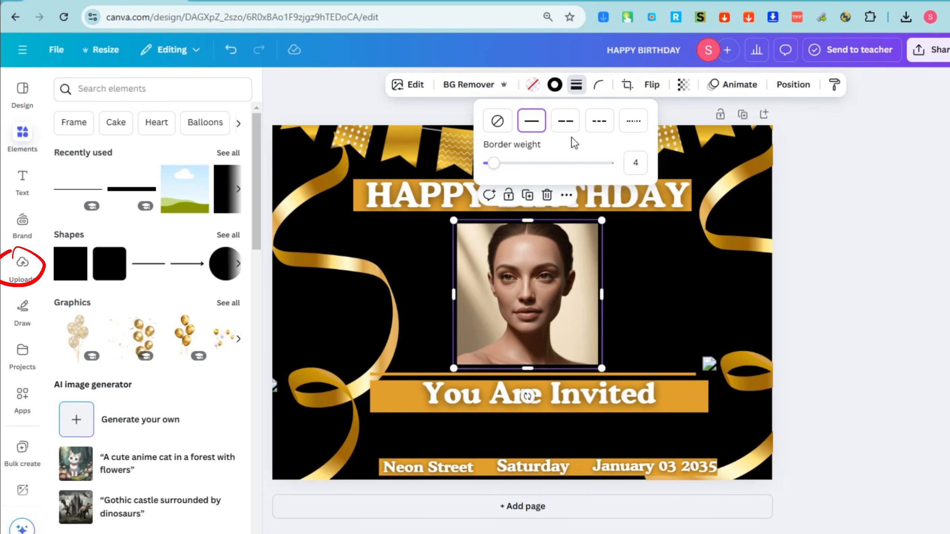
left_click(565, 121)
left_click_drag(494, 164, 331, 173)
left_click(565, 121)
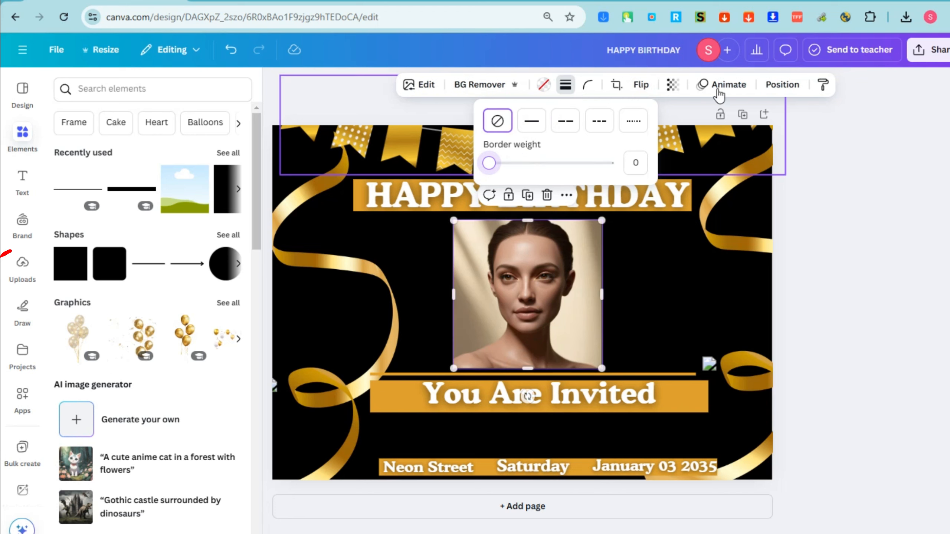
left_click(566, 86)
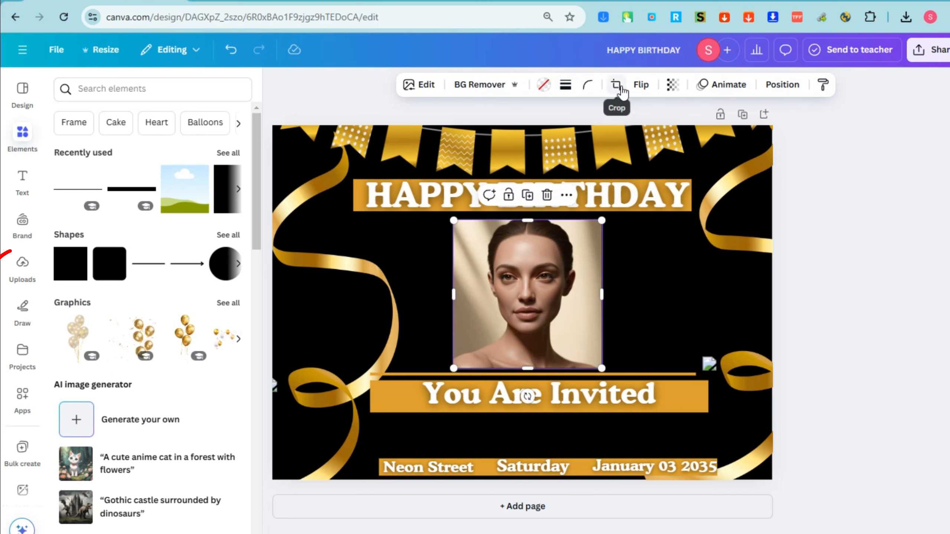
Try flipping the portrait photo horizontally and vertically, and try adjusting its transparency
left_click(641, 86)
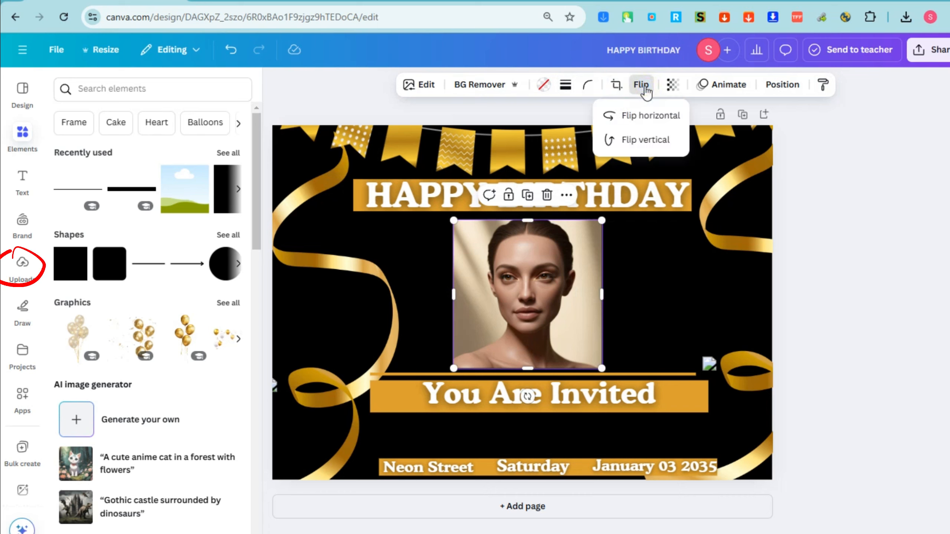
left_click(643, 112)
left_click(643, 113)
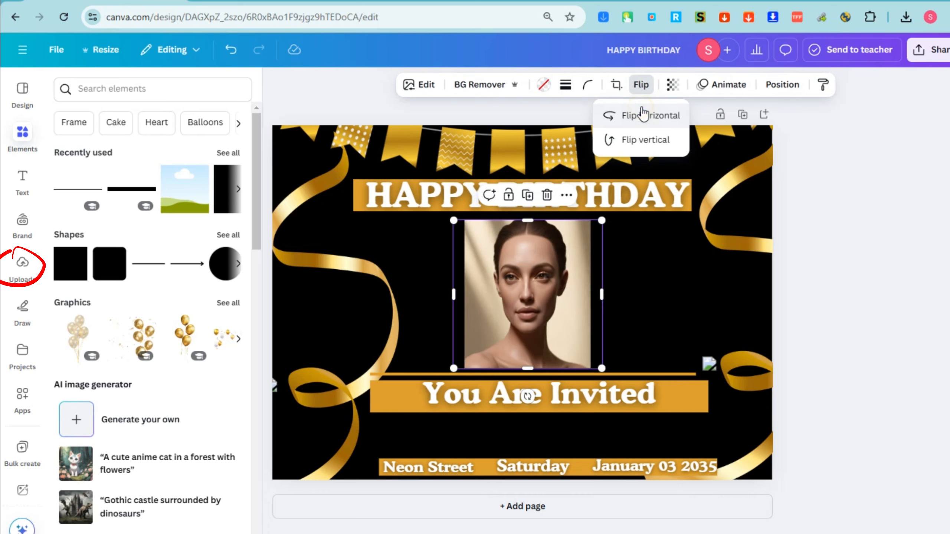
left_click(644, 141)
left_click(644, 141)
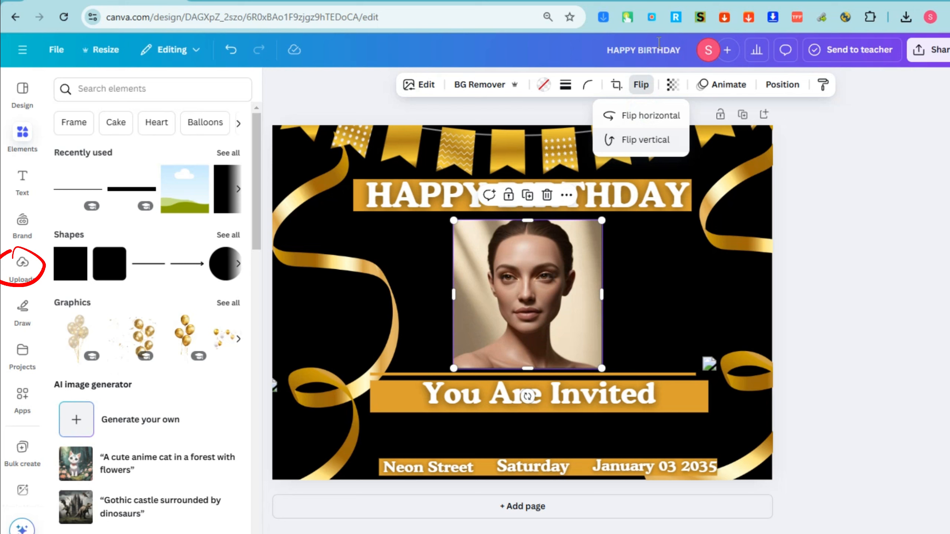
left_click(673, 85)
left_click_drag(693, 143, 717, 142)
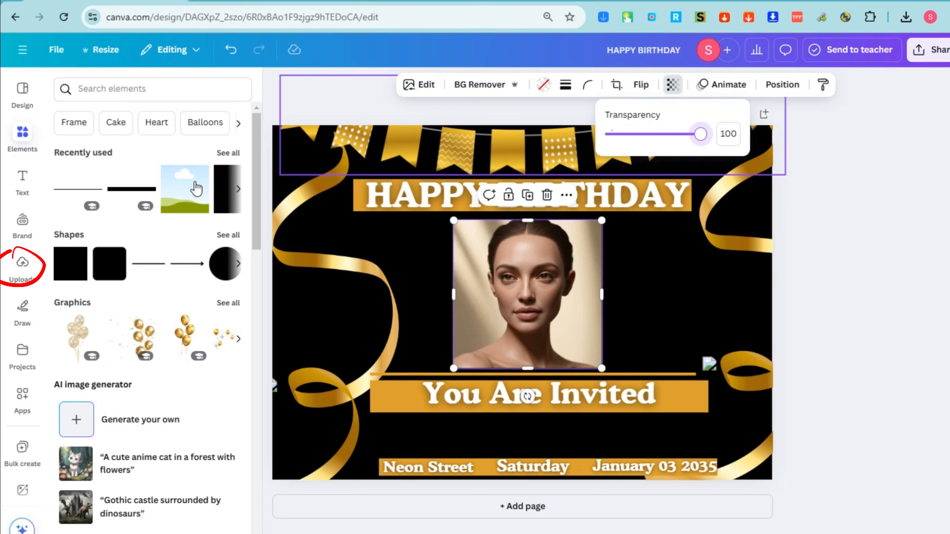
Try a freehand red marker scribble beside the date at the card's lower right corner
left_click(22, 318)
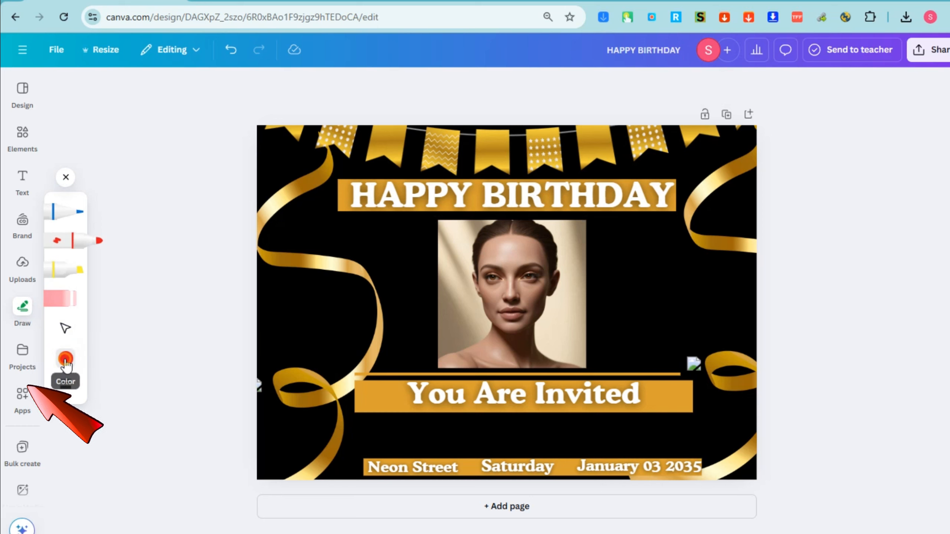
left_click(66, 360)
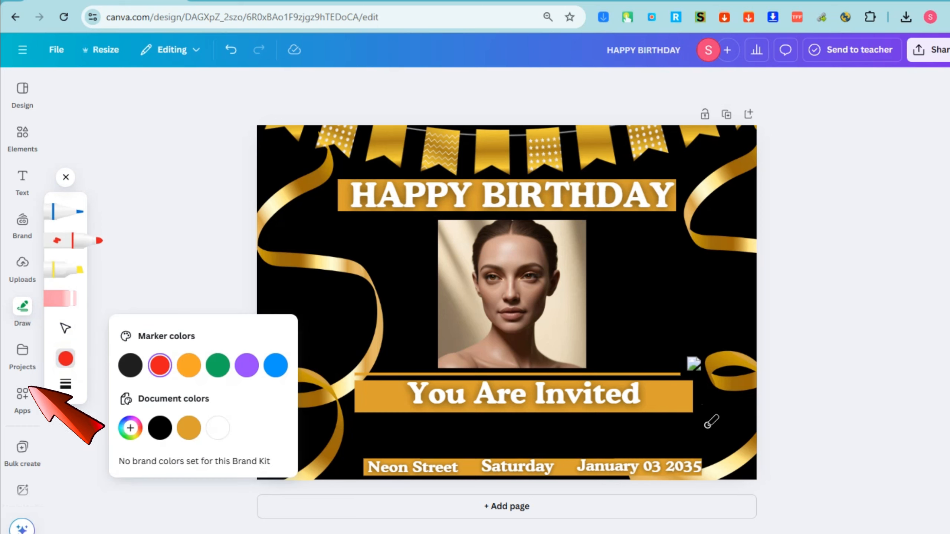
mouse_move(713, 433)
left_mouse_down()
mouse_move(707, 464)
mouse_move(730, 418)
mouse_move(739, 448)
left_mouse_up()
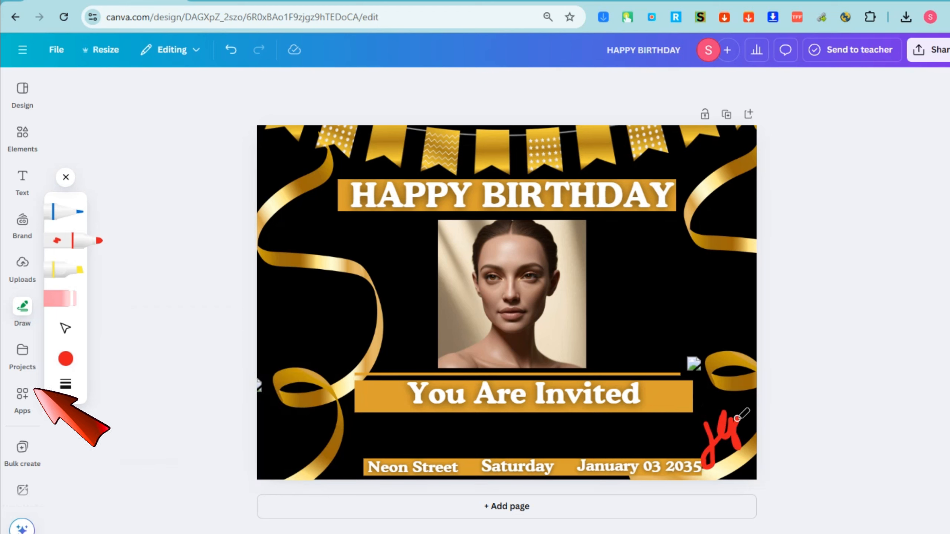
left_click(737, 402)
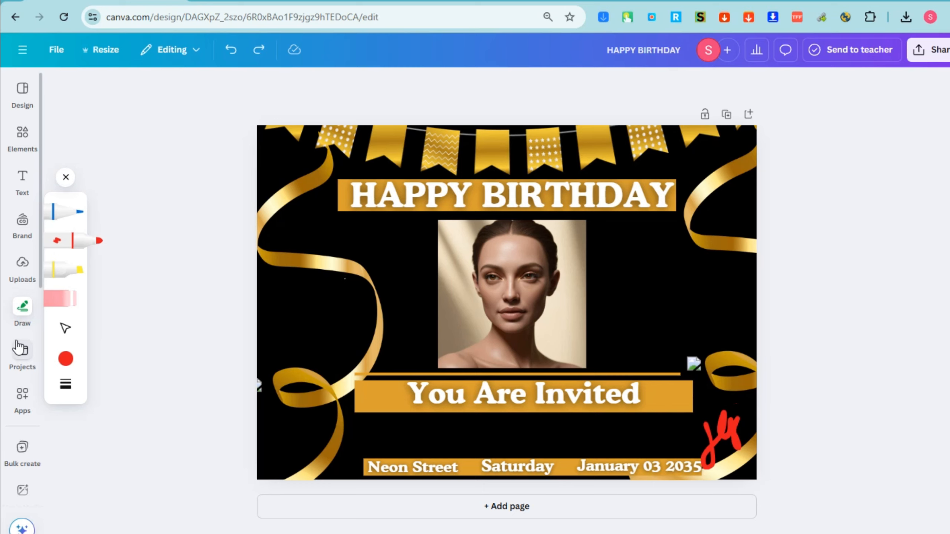
Look up cake graphics in the elements library
left_click(23, 353)
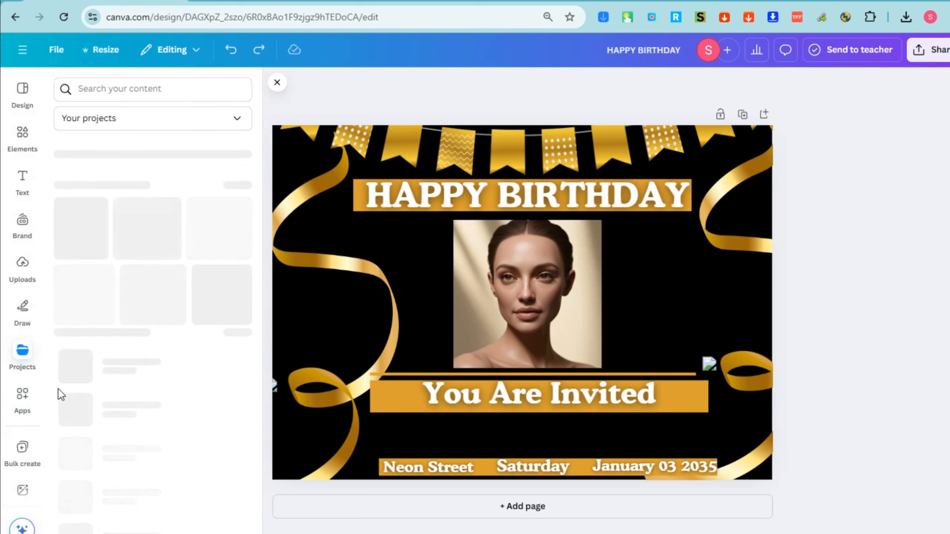
left_click(30, 153)
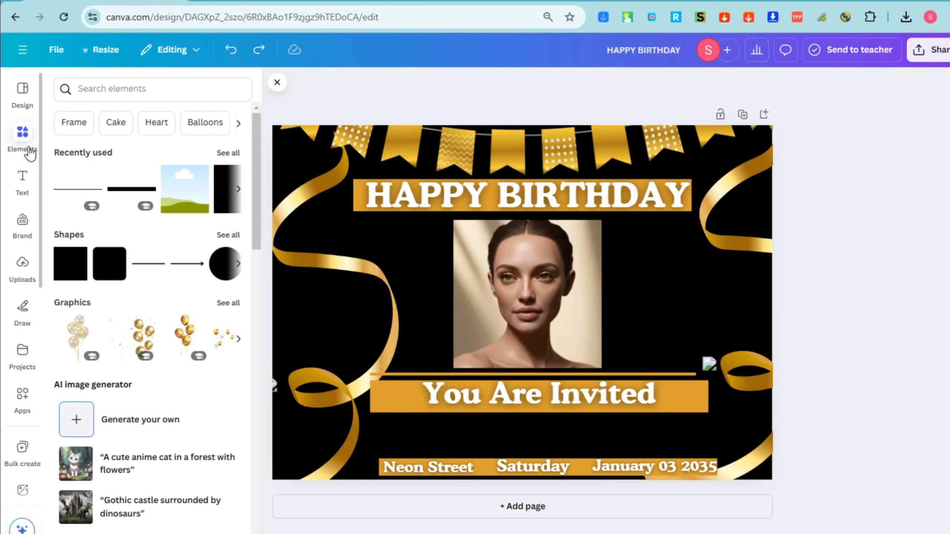
left_click(113, 123)
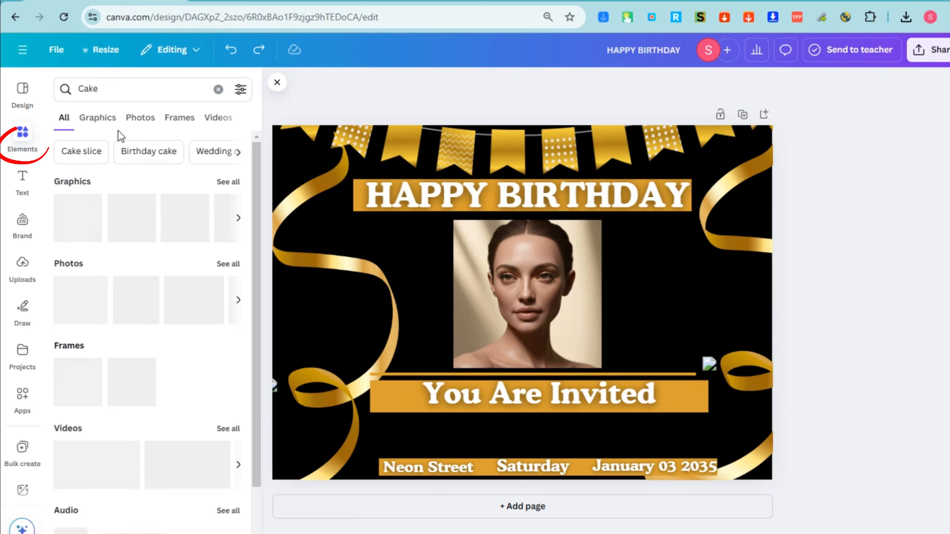
left_click(94, 131)
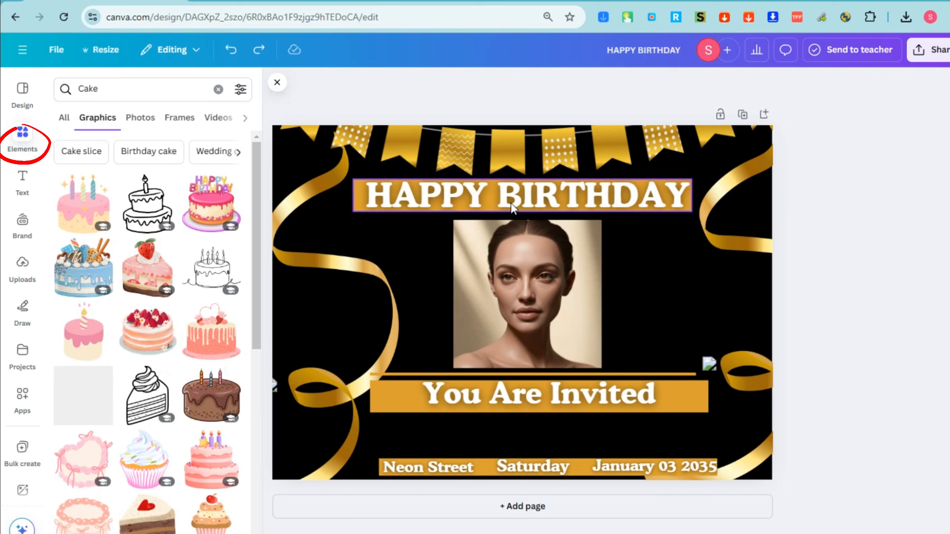
Search the graphics for balloons and place the recommended gold balloons with confetti on the card's left part, discarding the balloon bunch tried first
left_click_drag(117, 94, 83, 89)
type("balloons")
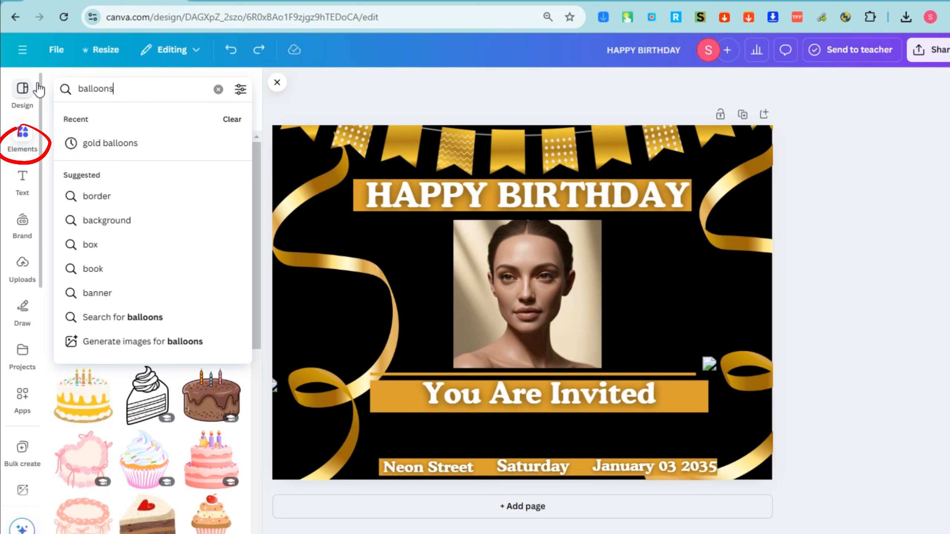
key("Return")
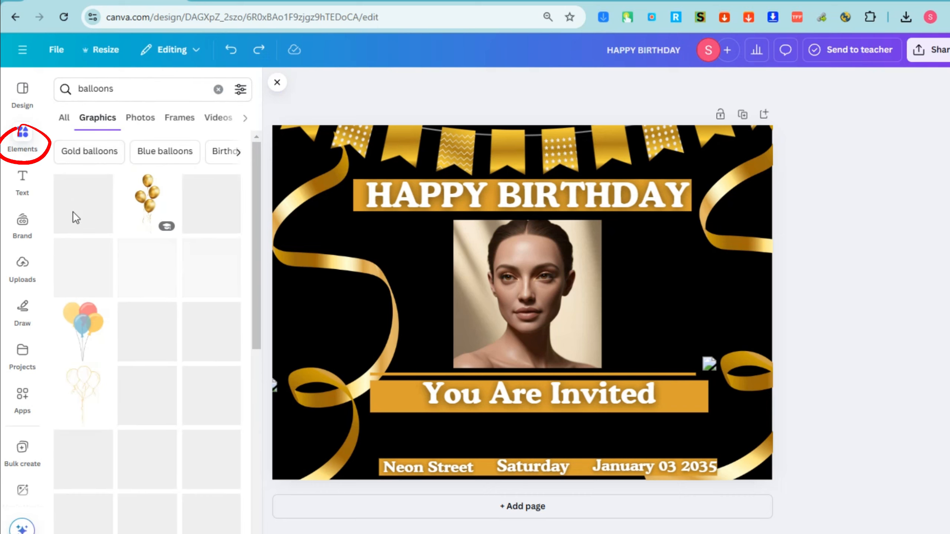
left_click(150, 212)
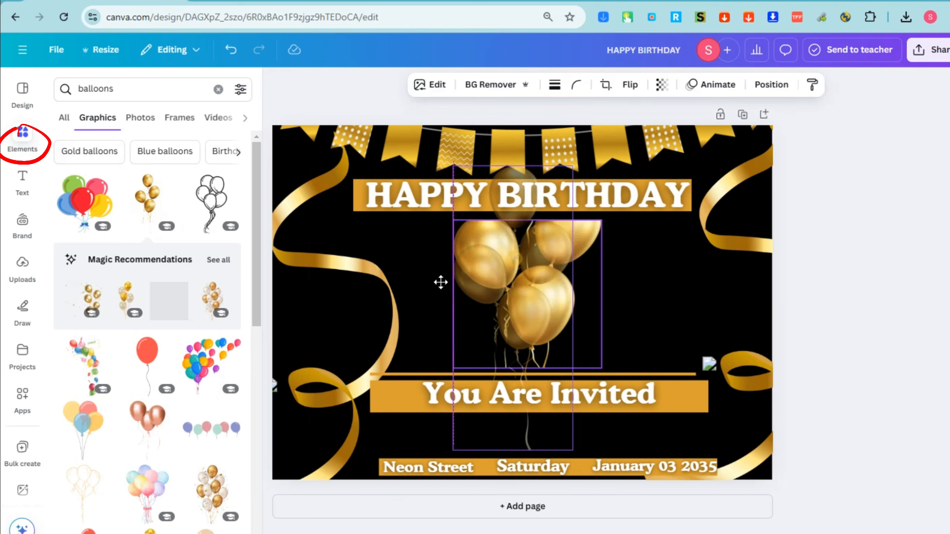
left_click_drag(440, 282, 132, 188)
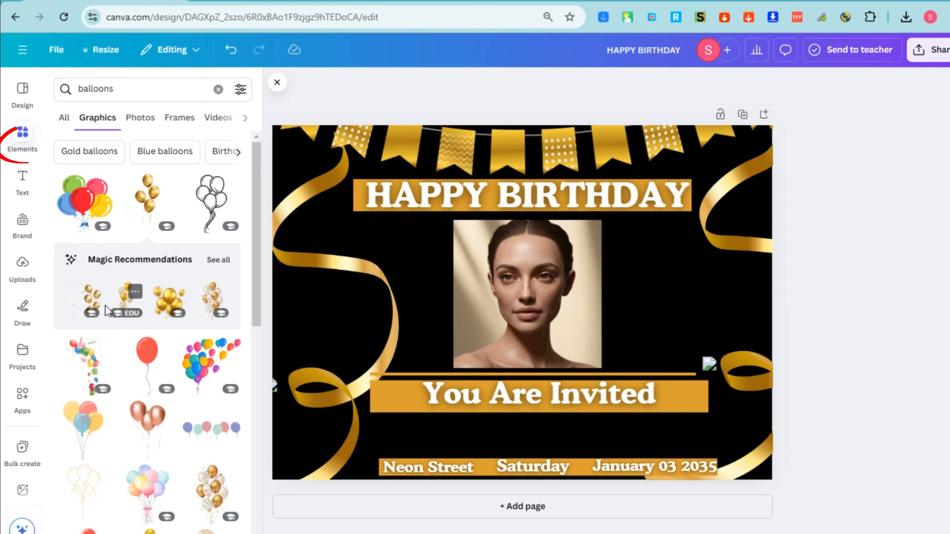
left_click_drag(92, 305, 311, 271)
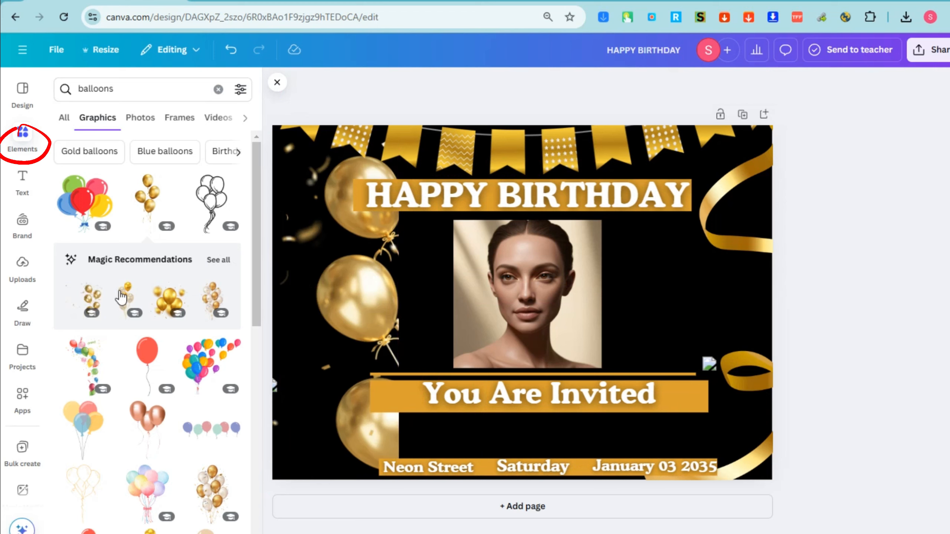
Place a second copy of the gold confetti balloons along the card's right edge and enlarge it slightly
left_click(672, 254)
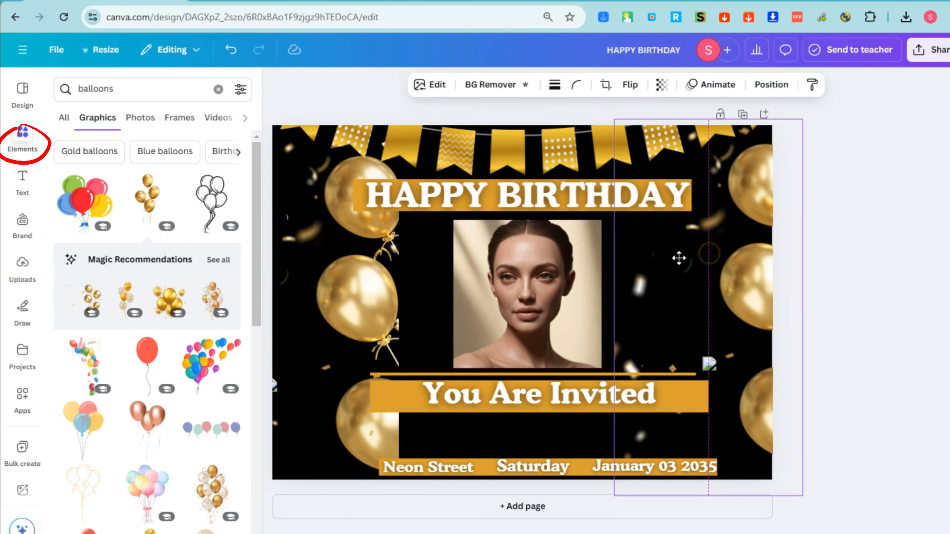
left_click_drag(804, 121, 820, 88)
left_click_drag(721, 246, 707, 257)
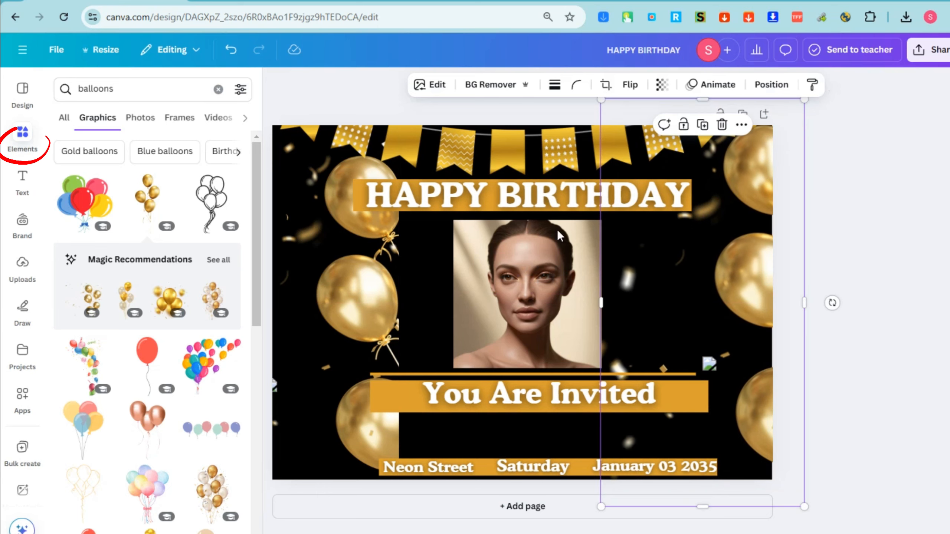
Enlarge the gold balloons on the card's left part and move them closer to the left edge
left_click(294, 328)
left_click_drag(394, 495, 425, 530)
left_click_drag(335, 461, 290, 461)
left_click_drag(385, 507, 410, 531)
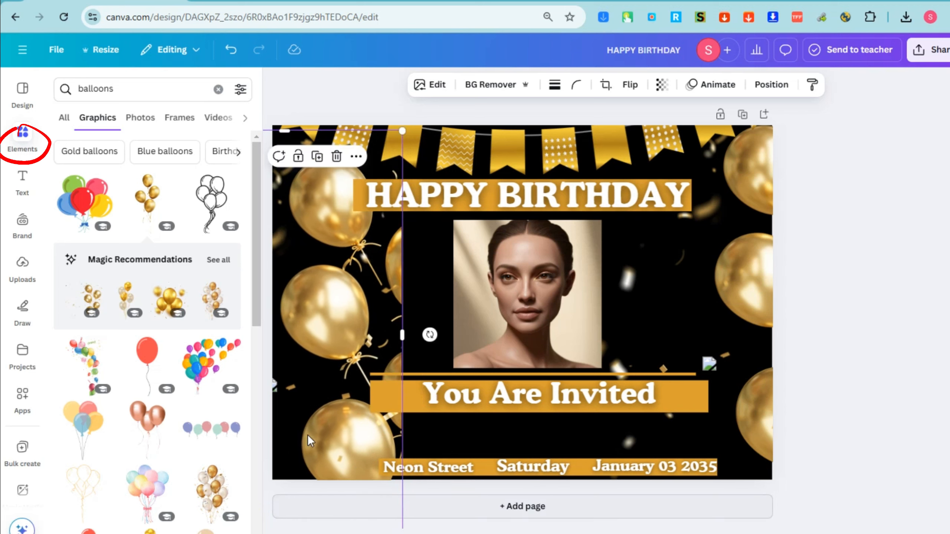
Reposition the balloons on both sides of the card and flip the left group horizontally so it mirrors the right one
left_click_drag(309, 441, 312, 408)
left_click_drag(410, 308, 369, 304)
left_click_drag(750, 292, 728, 292)
left_click_drag(329, 298, 375, 285)
left_click(908, 292)
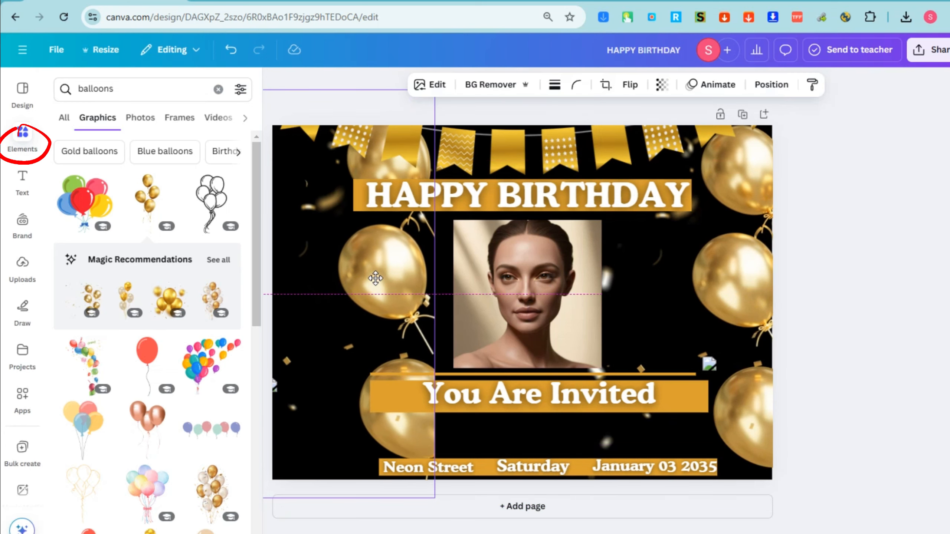
left_click(632, 88)
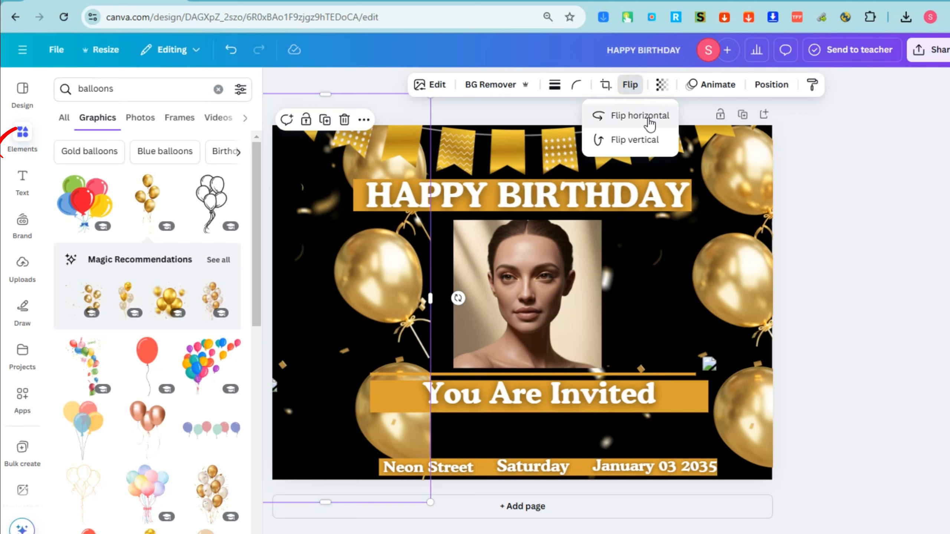
left_click(647, 117)
left_click_drag(347, 338, 362, 338)
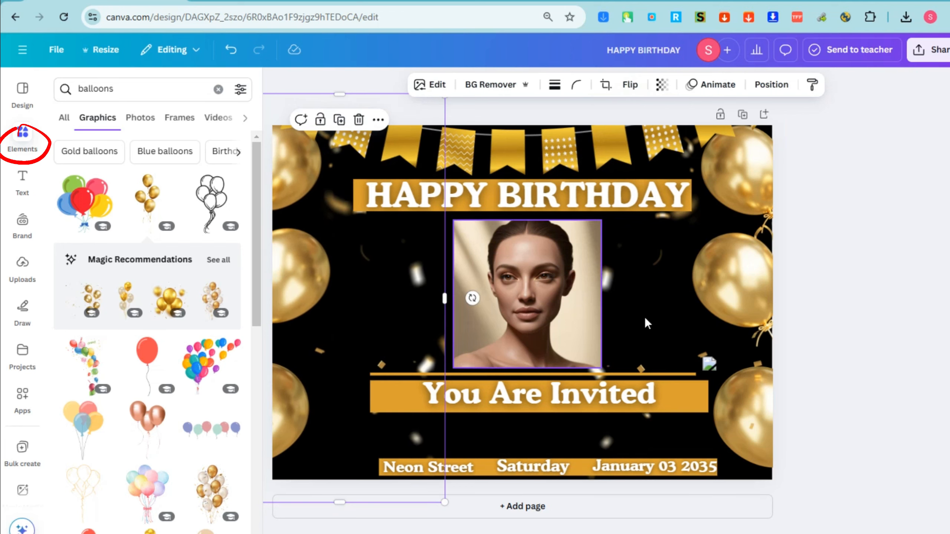
Nudge the right-hand balloons inward until their frame meets the card's right edge
left_click(532, 404)
left_click(577, 411, "shift")
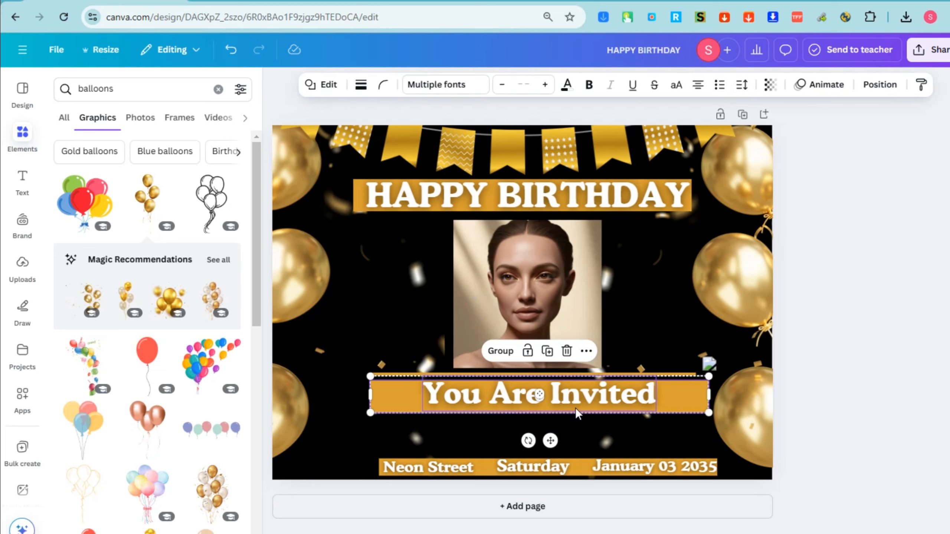
left_click_drag(698, 419, 694, 417)
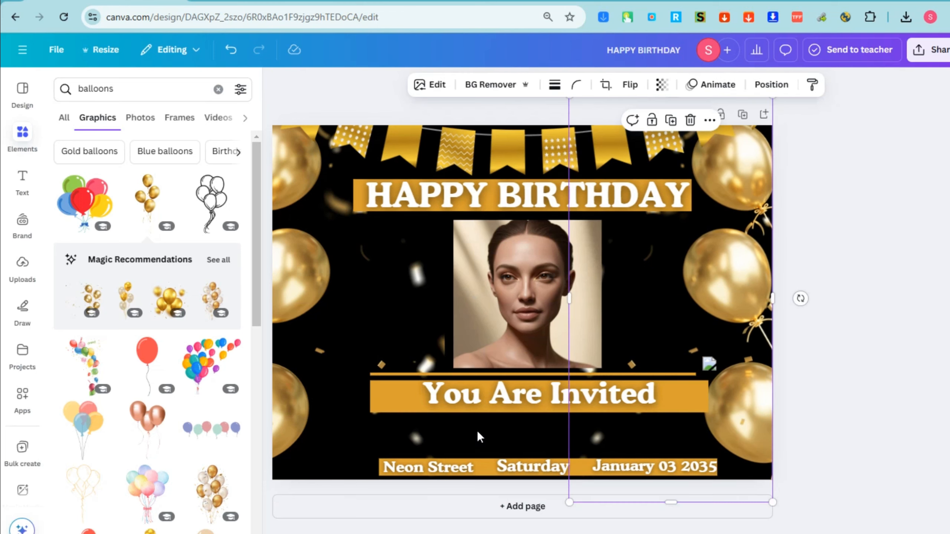
Move the "You Are Invited" text and its gold bar slightly down with the left balloons, and shrink the text to size 23.3
left_click_drag(477, 428, 440, 390)
left_click_drag(466, 394, 465, 399)
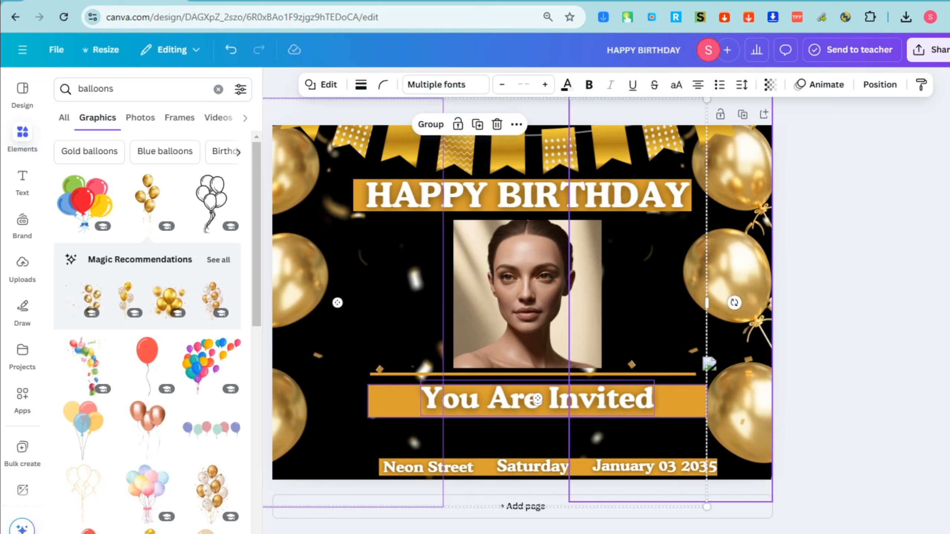
left_click(943, 381)
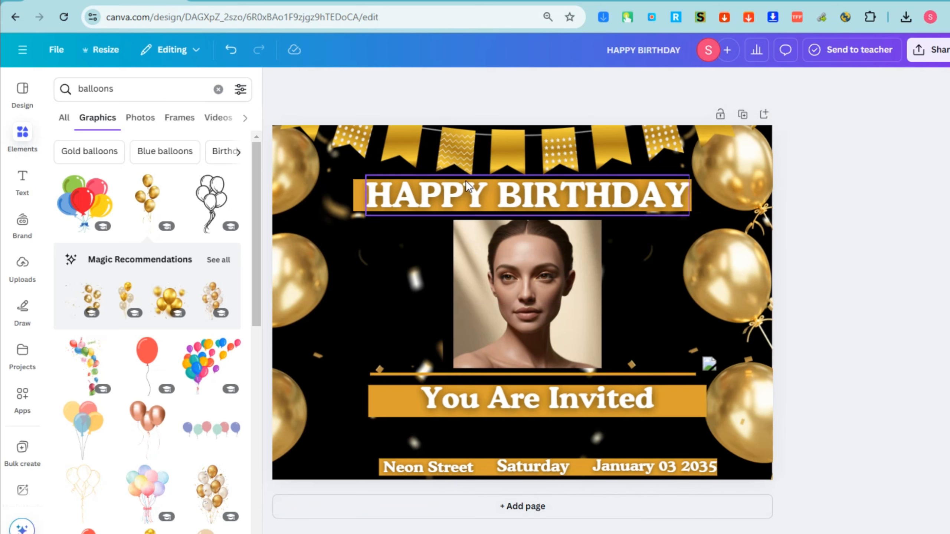
left_click(558, 409)
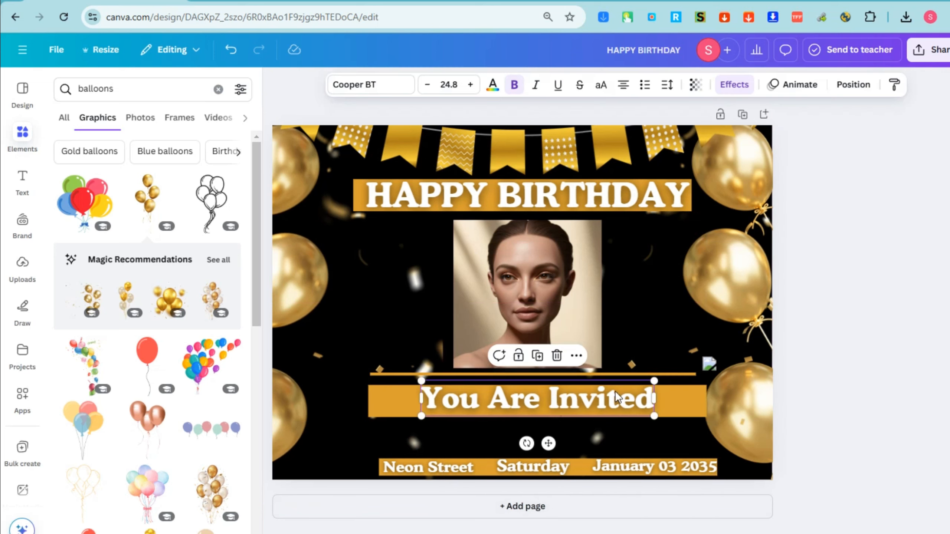
left_click_drag(653, 380, 608, 413)
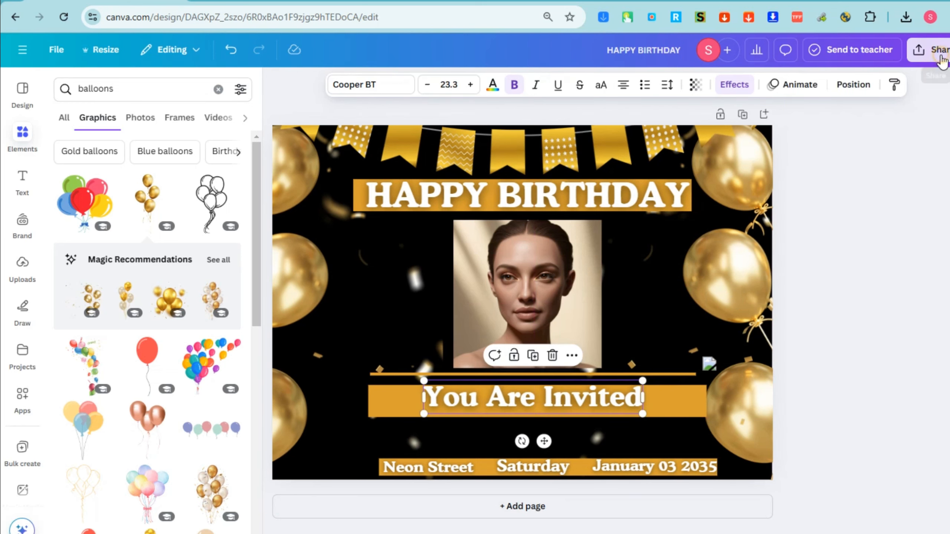
Open the card's download settings and examine the available file types, leaving the design undownloaded
left_click(939, 56)
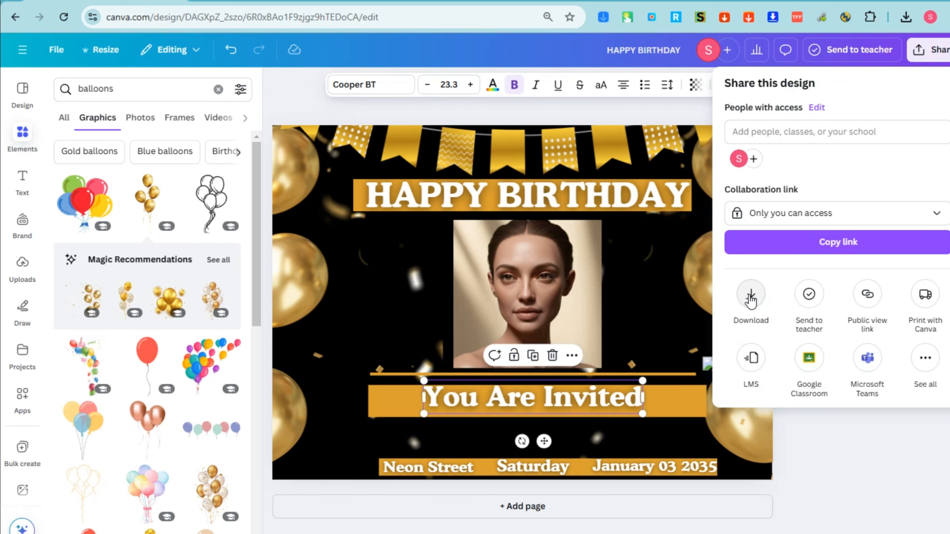
left_click(751, 296)
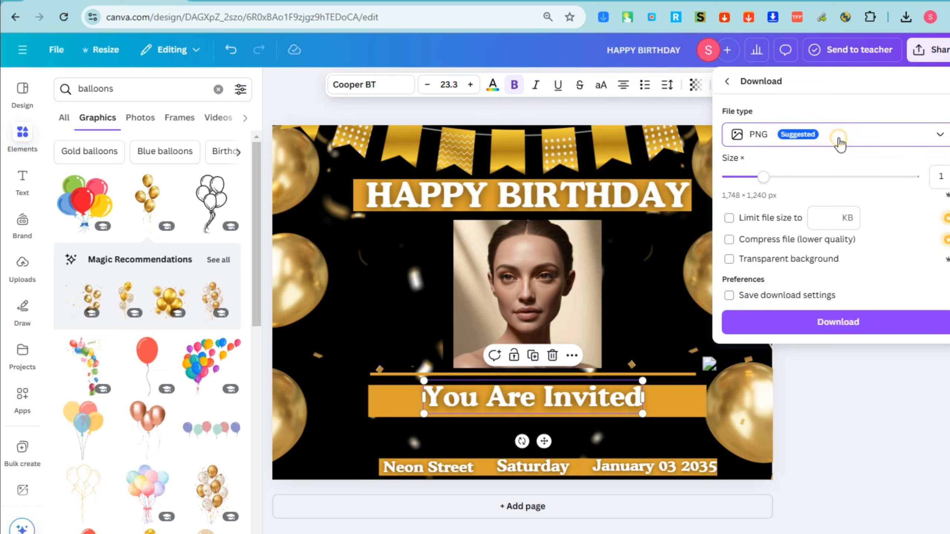
left_click(837, 142)
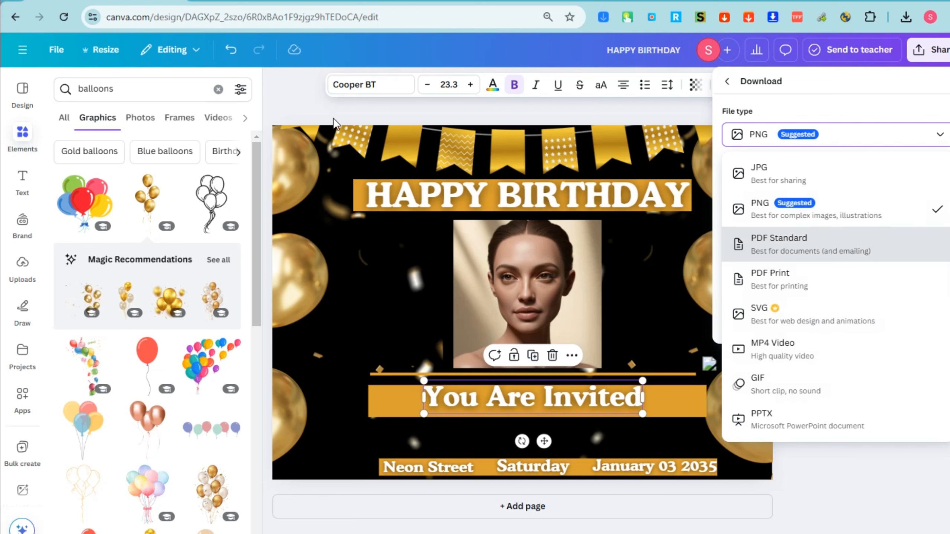
left_click(296, 112)
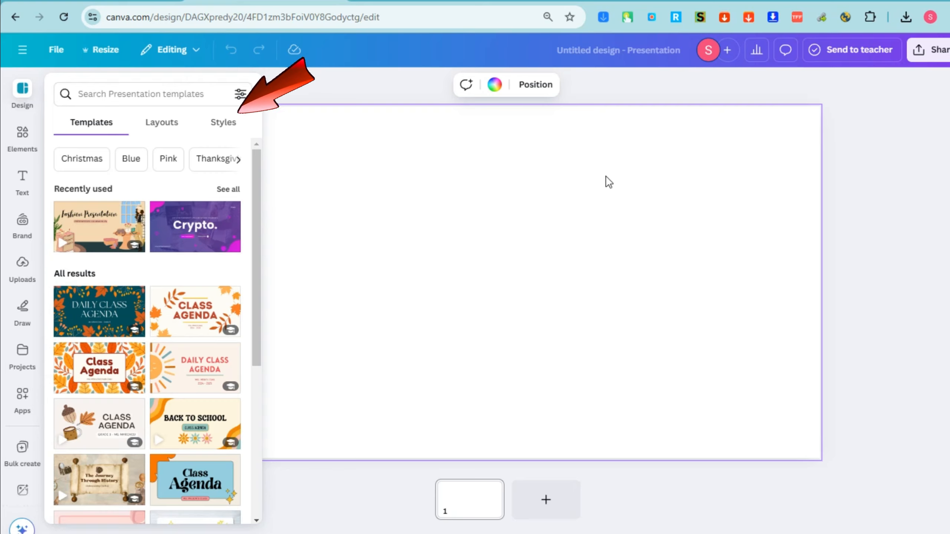
left_click(588, 184)
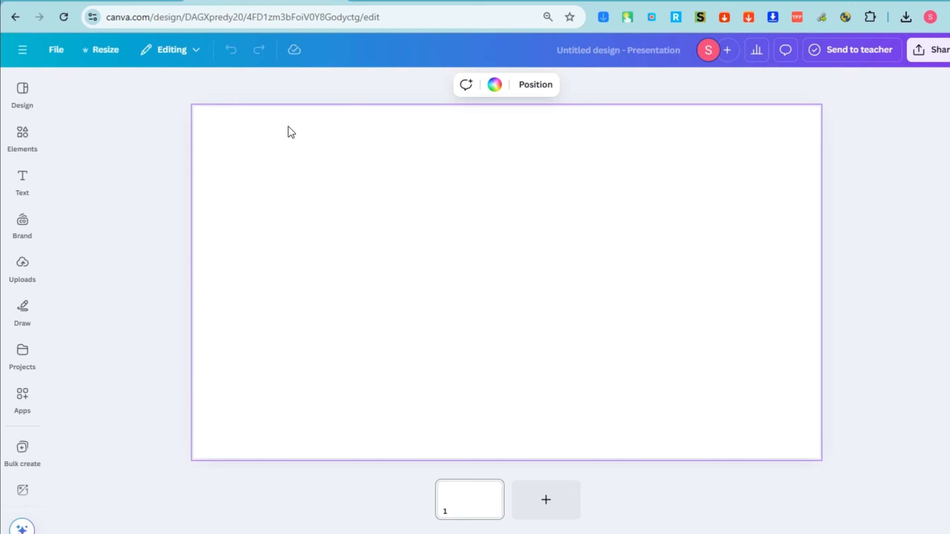
left_click(17, 98)
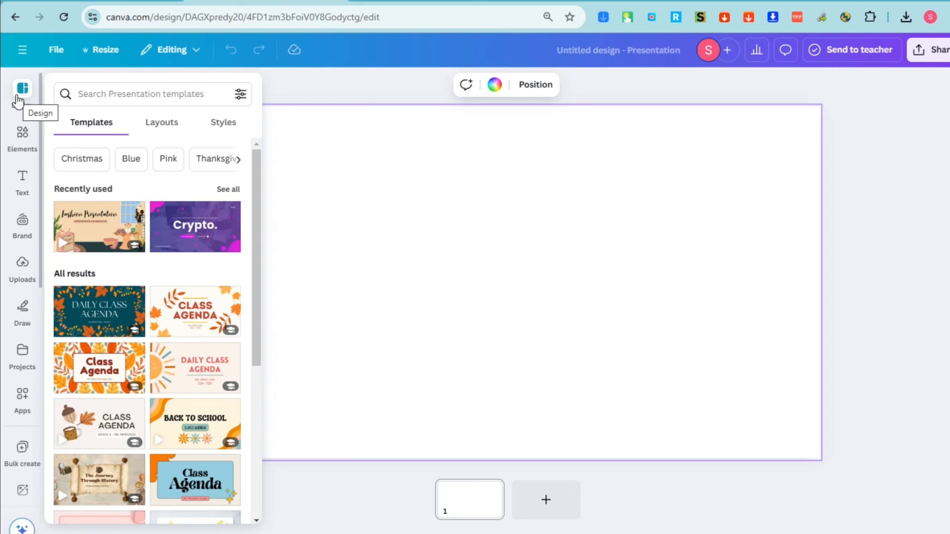
left_click(17, 98)
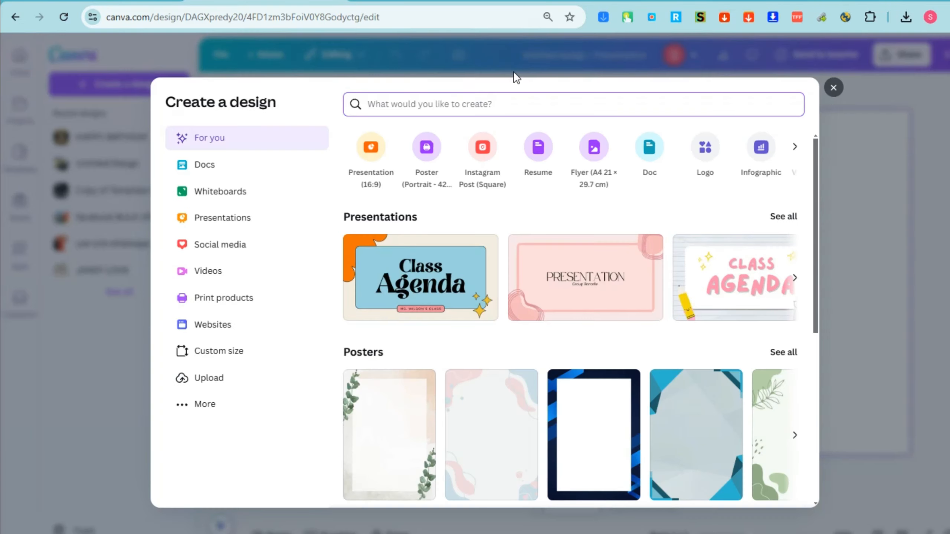
Search the design types for "video" and create a blank Video (1080p) design
type("video")
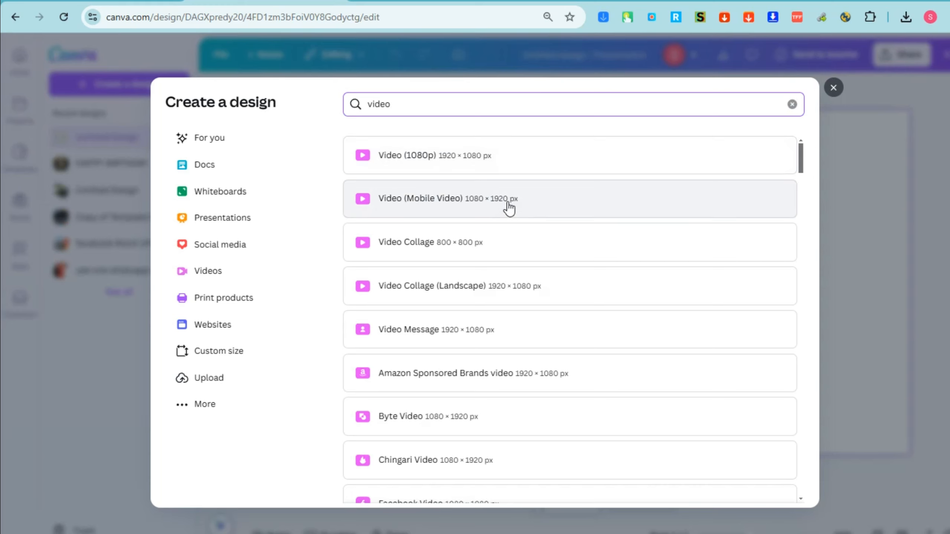
left_click(494, 163)
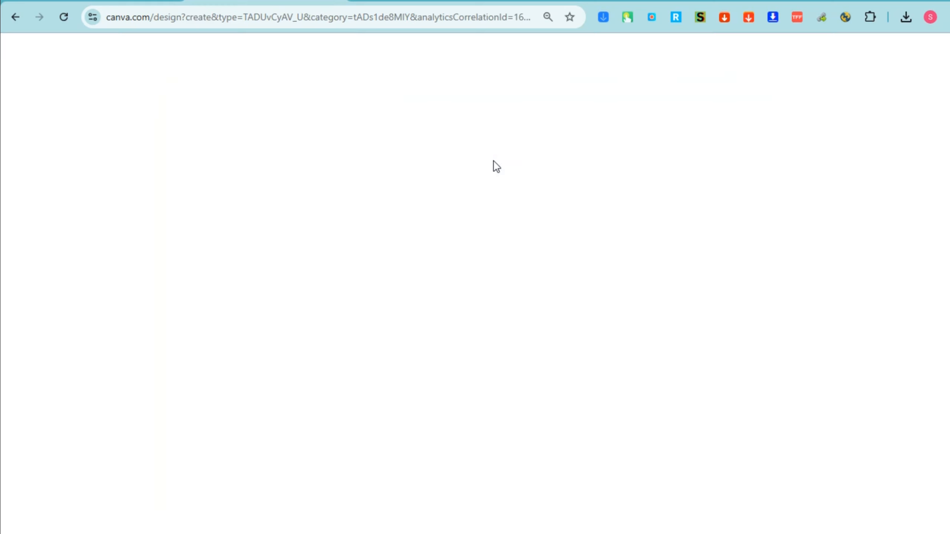
left_click(475, 327)
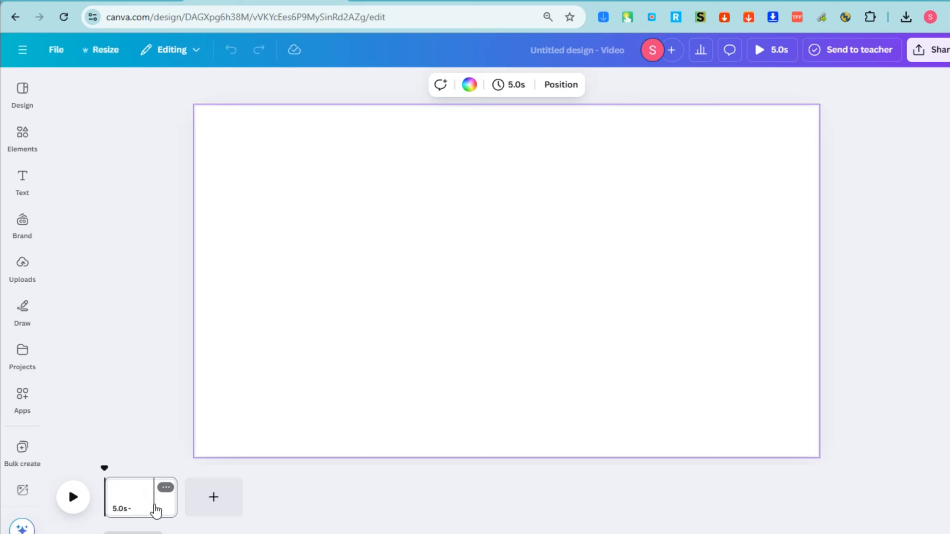
Lengthen the blank video page on the timeline and set its timing to 10.5 s
left_click(153, 503)
left_click_drag(171, 499, 257, 500)
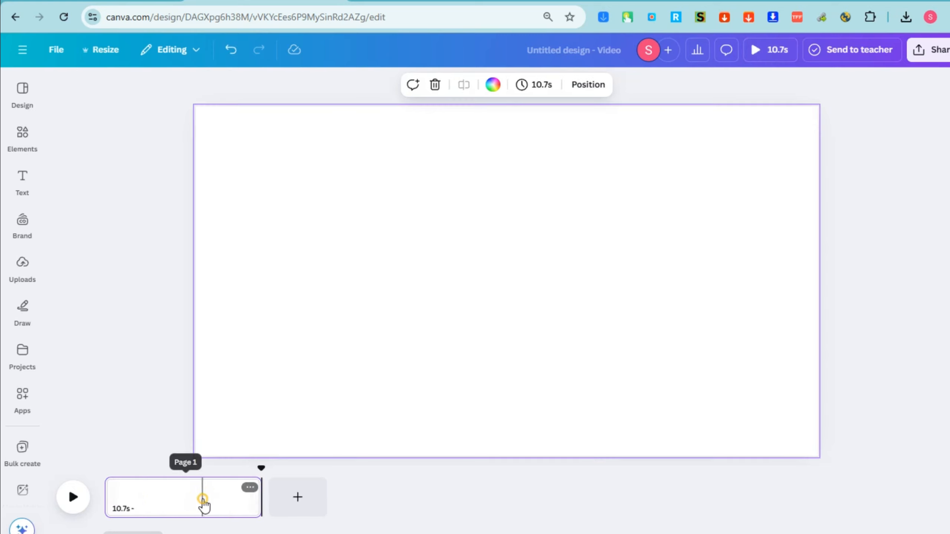
left_click(203, 501)
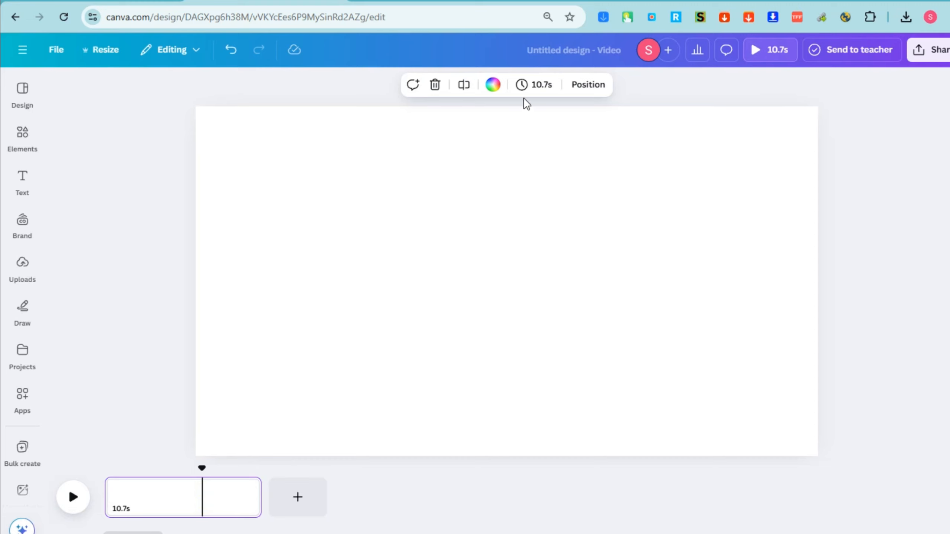
left_click(540, 90)
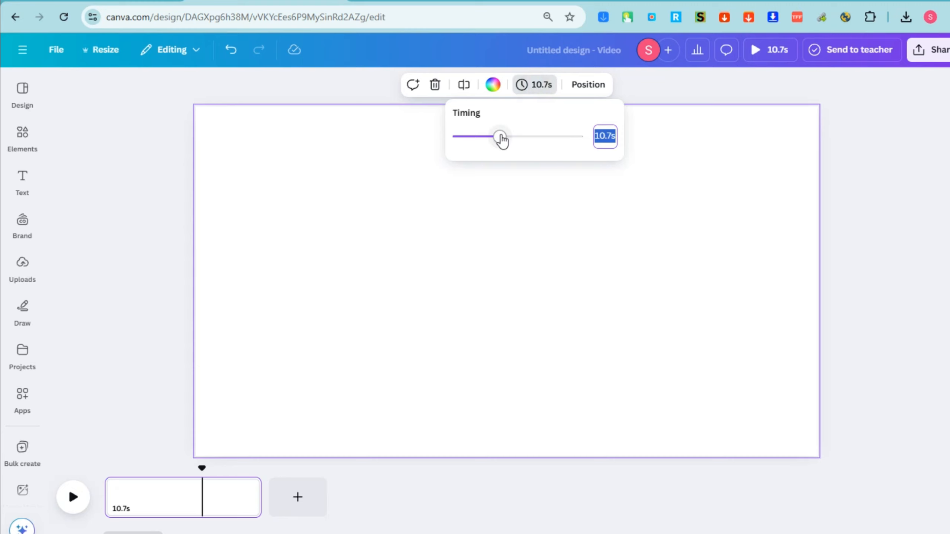
left_click_drag(501, 137, 495, 137)
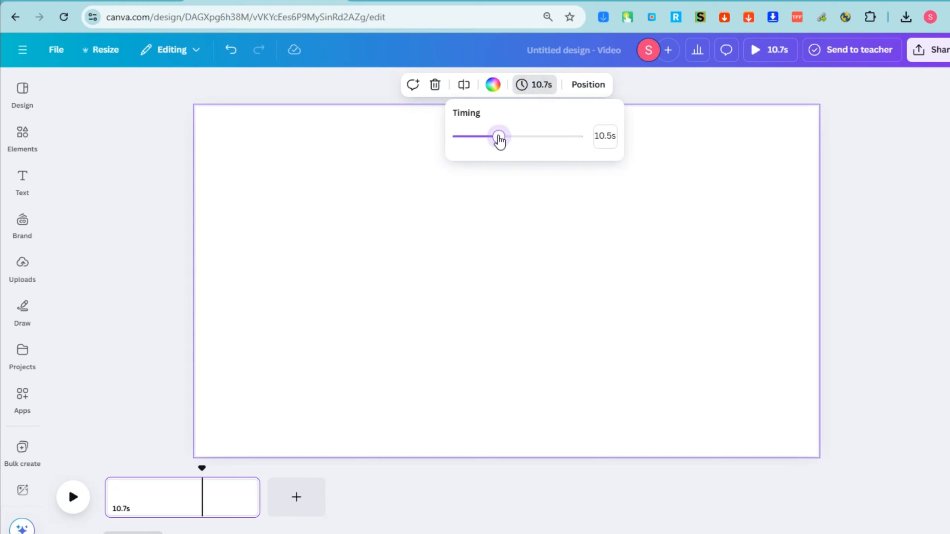
left_click_drag(501, 136, 498, 136)
left_click(530, 227)
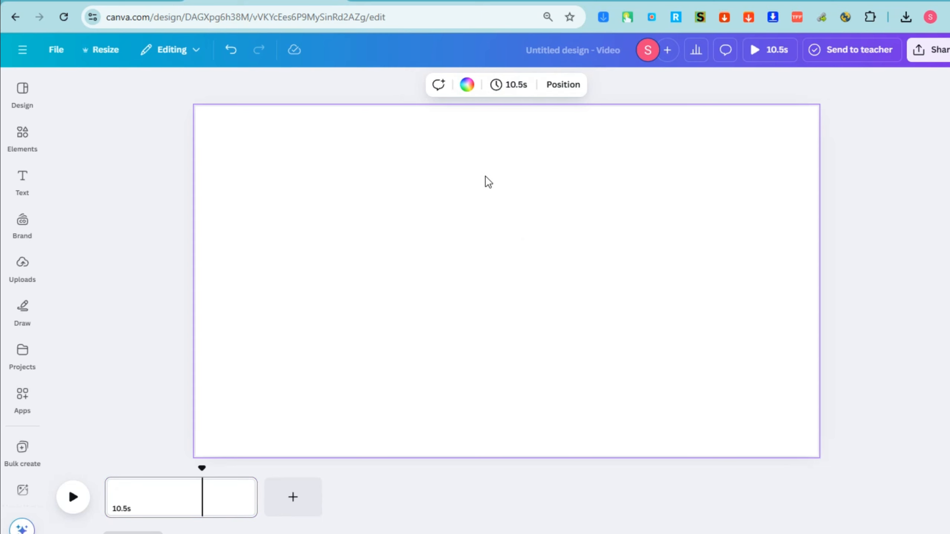
Search the video templates for "planets"
left_click(26, 107)
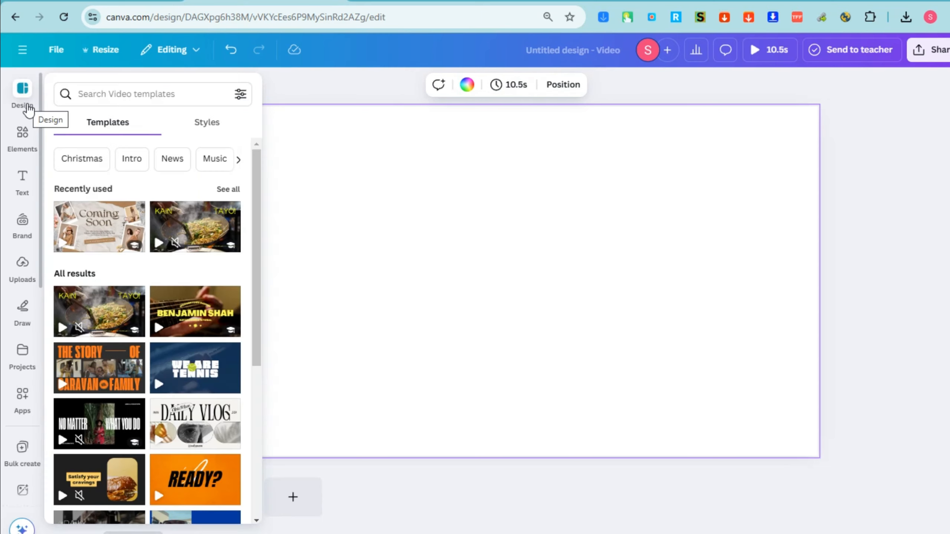
left_click(165, 99)
type("planets")
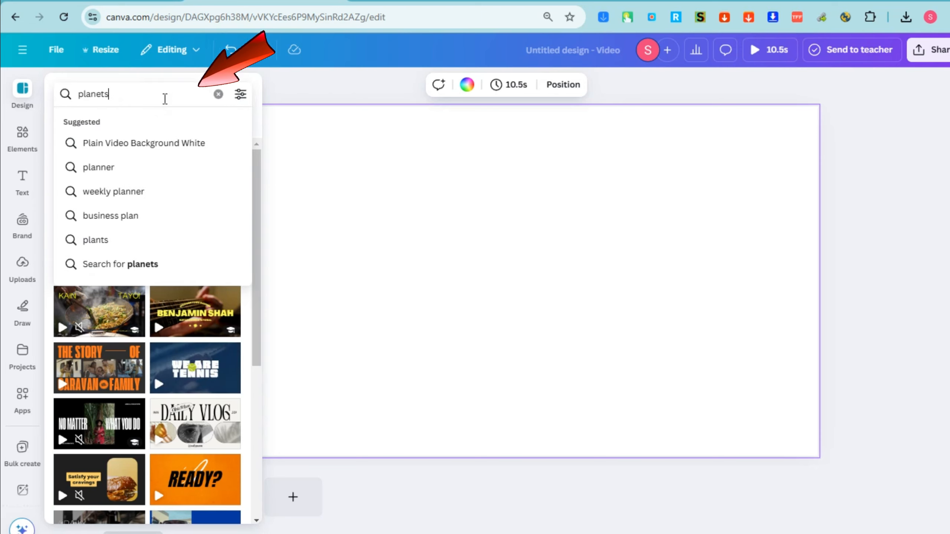
key("Return")
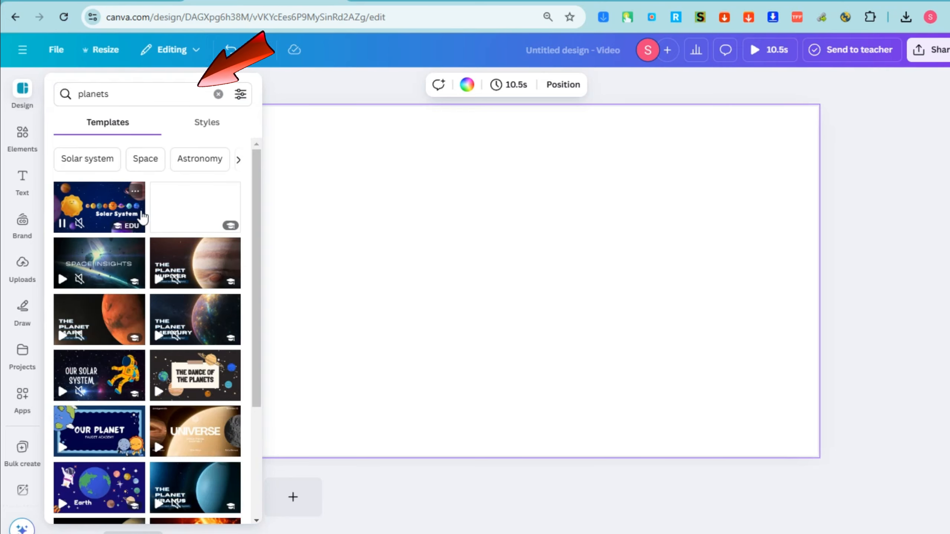
Browse the planets templates and apply the cute Solar System cover page to the blank video page
scroll(178, 343, "down", 10)
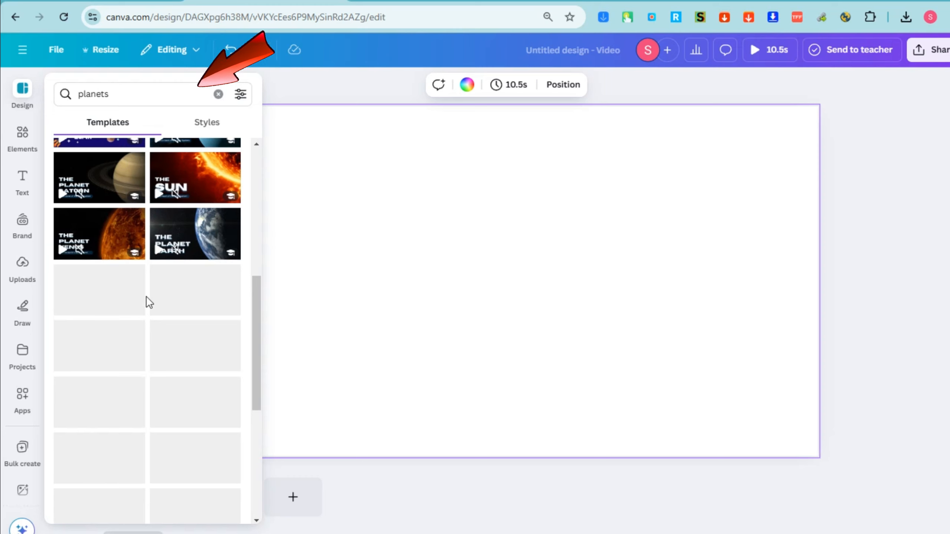
scroll(118, 232, "up", 10)
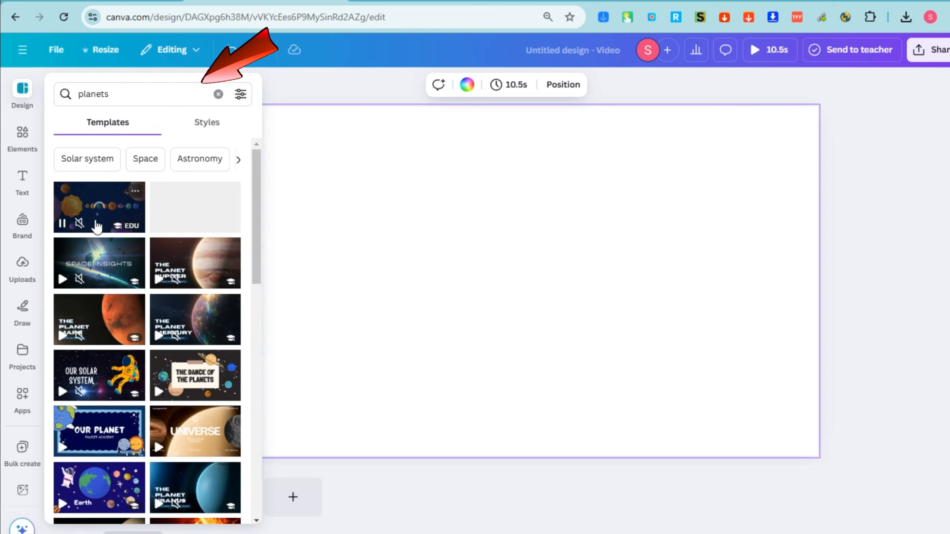
left_click(119, 217)
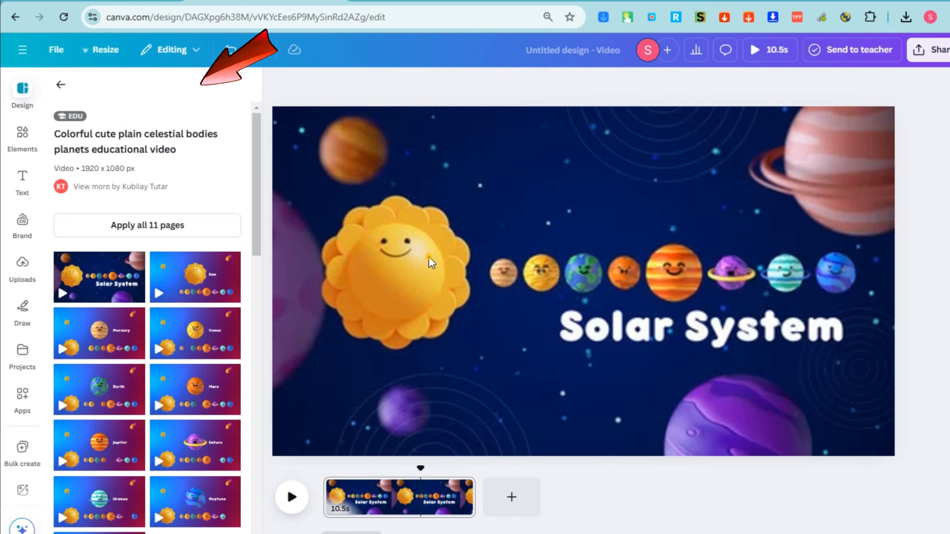
left_click(580, 216)
Add three pages after the cover and apply the template's Sun, Mercury and Venus pages to them
left_click(512, 497)
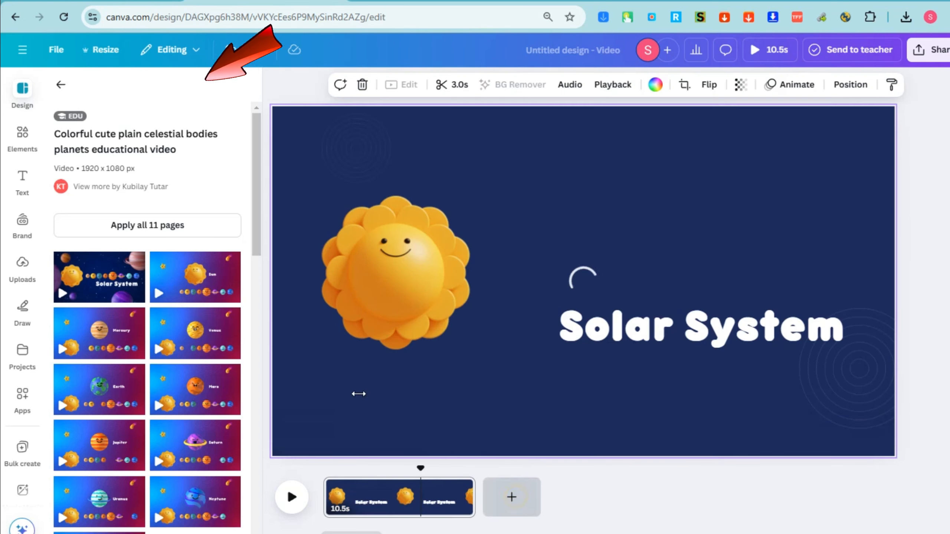
left_click(215, 295)
left_click(586, 497)
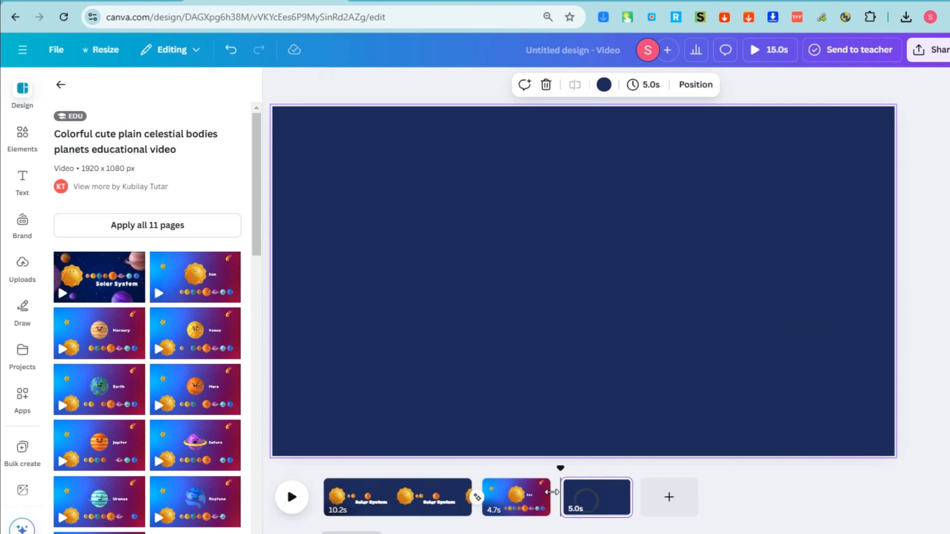
left_click(104, 337)
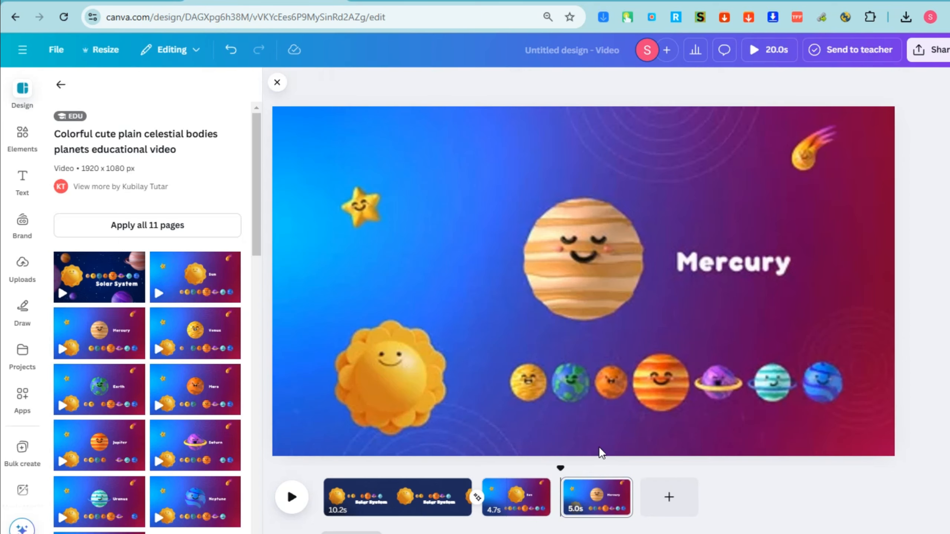
left_click(664, 498)
left_click(177, 339)
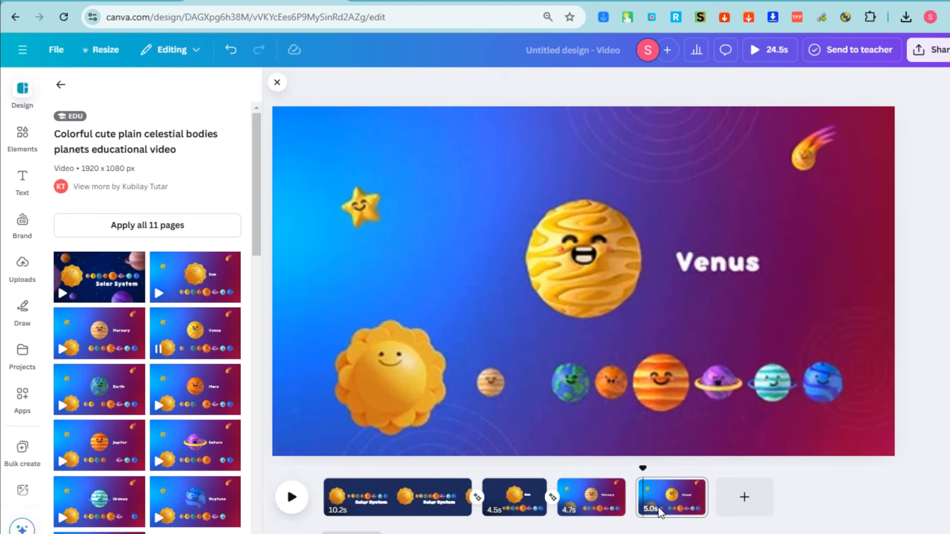
left_click(590, 333)
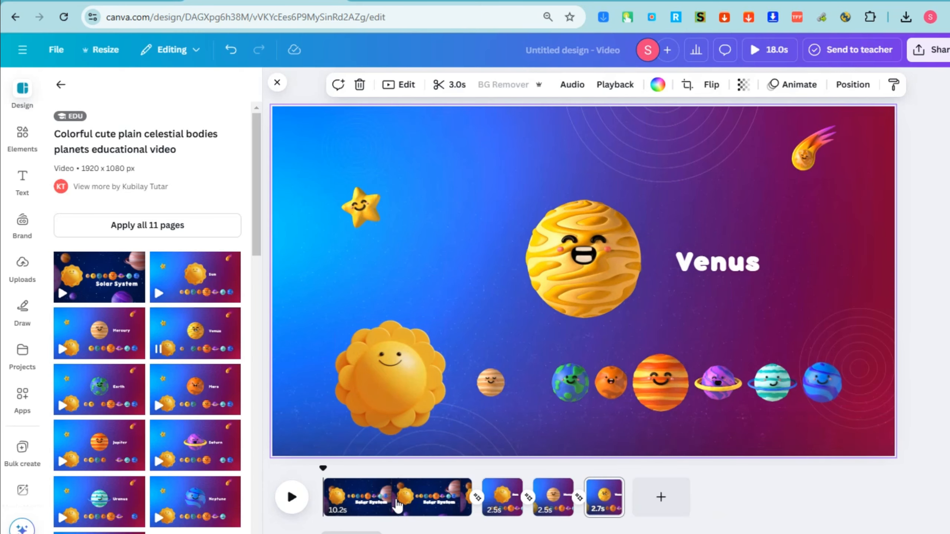
Try deleting the large sun and the row of planets from the Solar System cover page, and undo both deletions
left_click(396, 496)
left_click(408, 242)
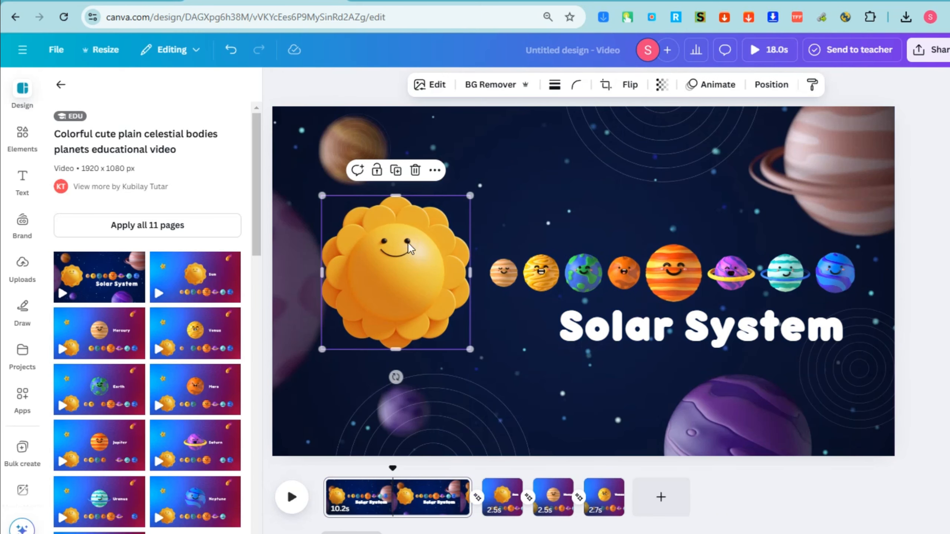
left_click(865, 169)
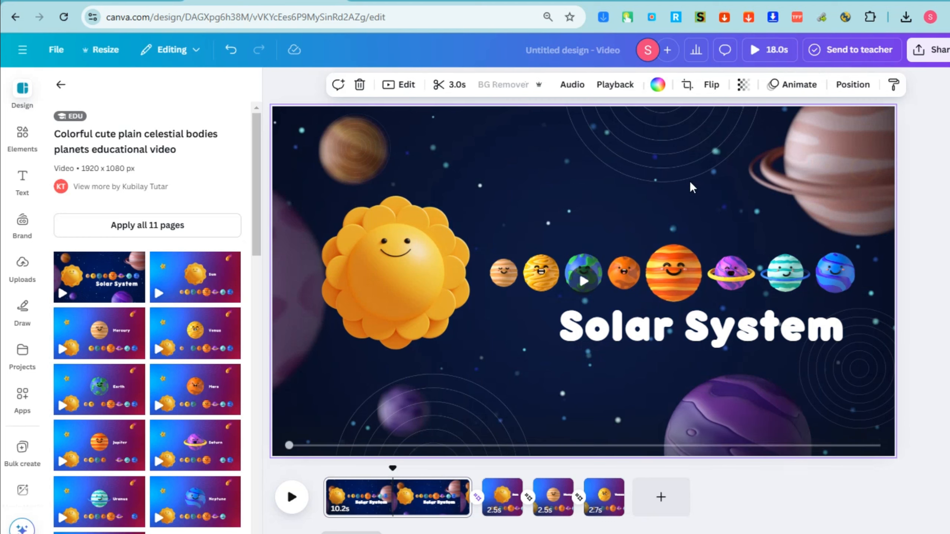
left_click(398, 302)
key("Delete")
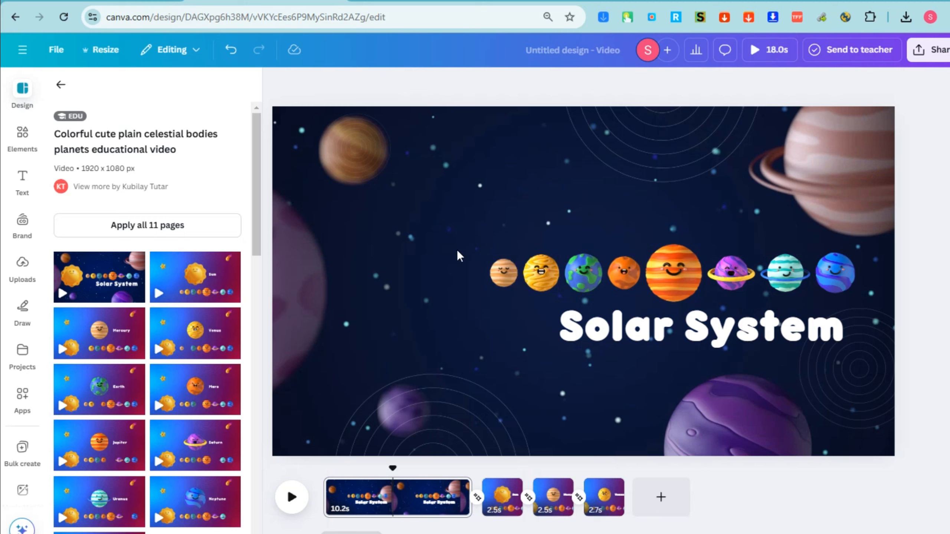
left_click(501, 272)
key("Delete")
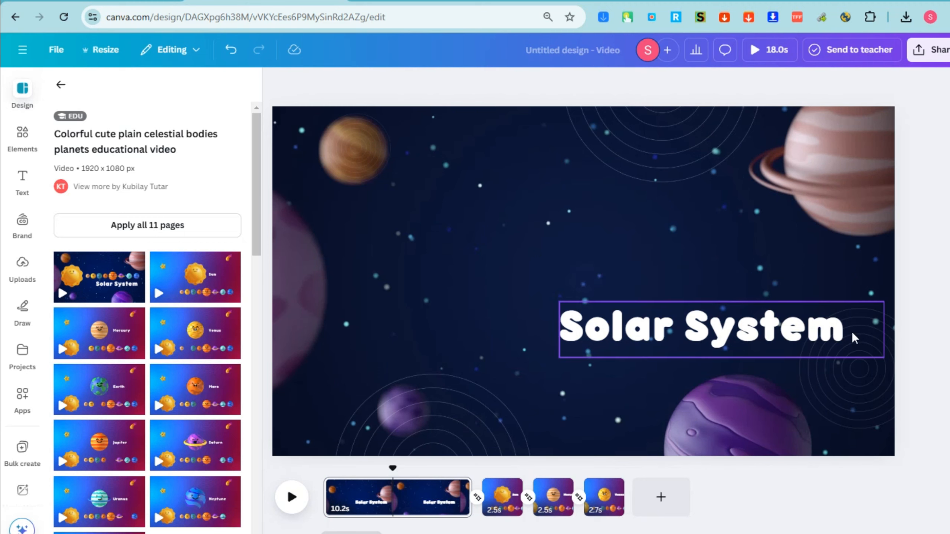
key("ctrl+z")
key("ctrl+z")
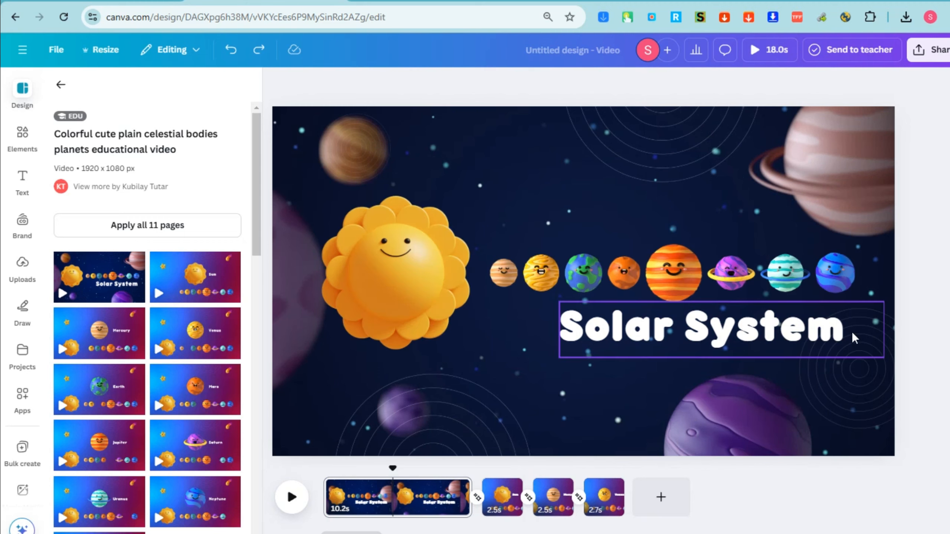
Search the elements library for "sun" and restrict the results to graphics
left_click(22, 138)
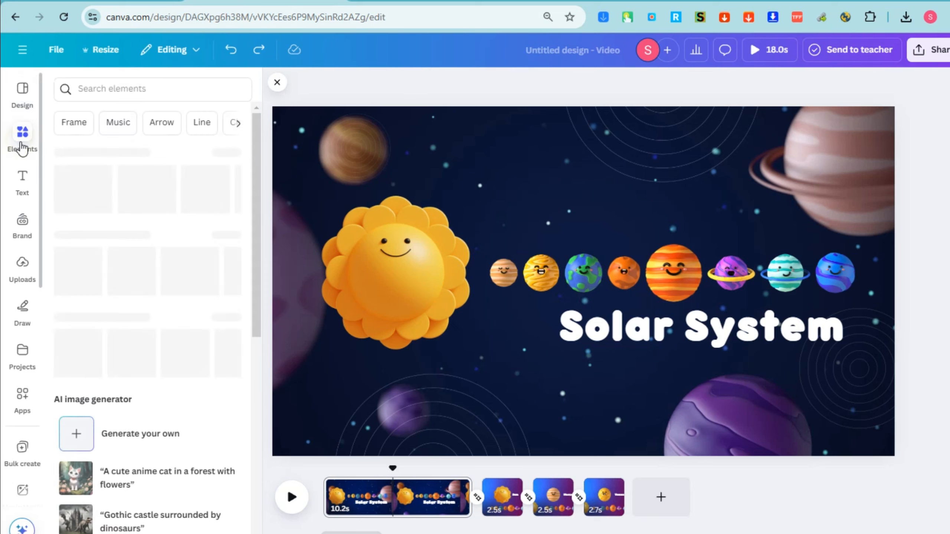
left_click(137, 89)
type("sun")
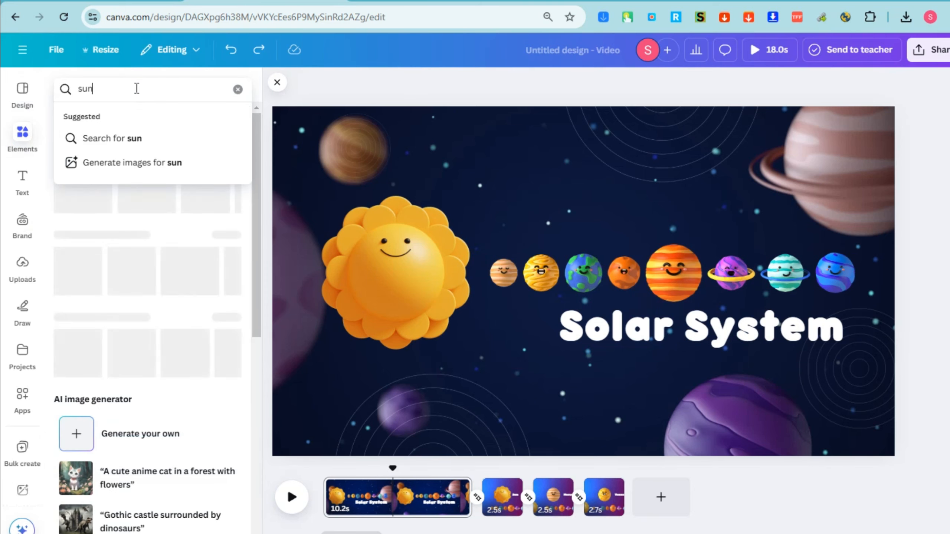
key("Return")
left_click(98, 117)
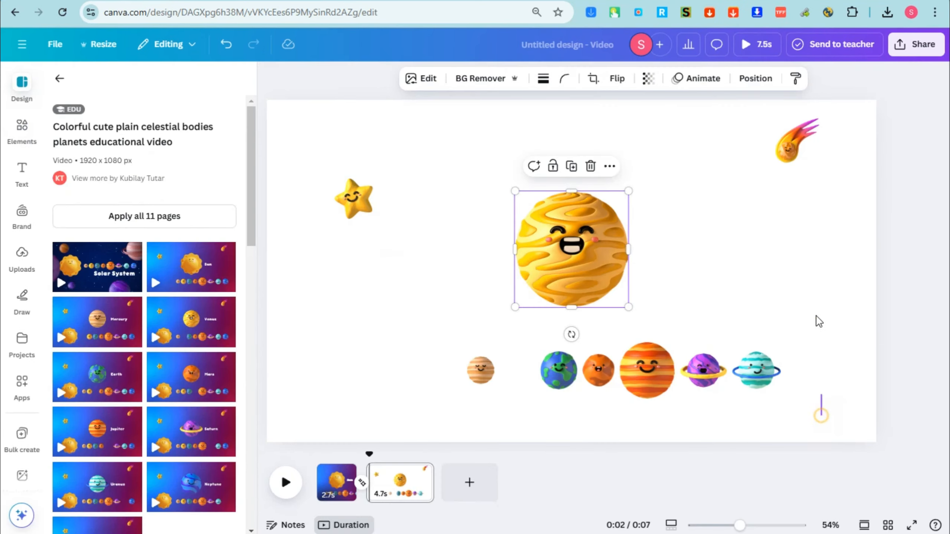
Remove all remaining elements from the Venus page and delete the Sun page from the timeline
key("ctrl+a")
key("Delete")
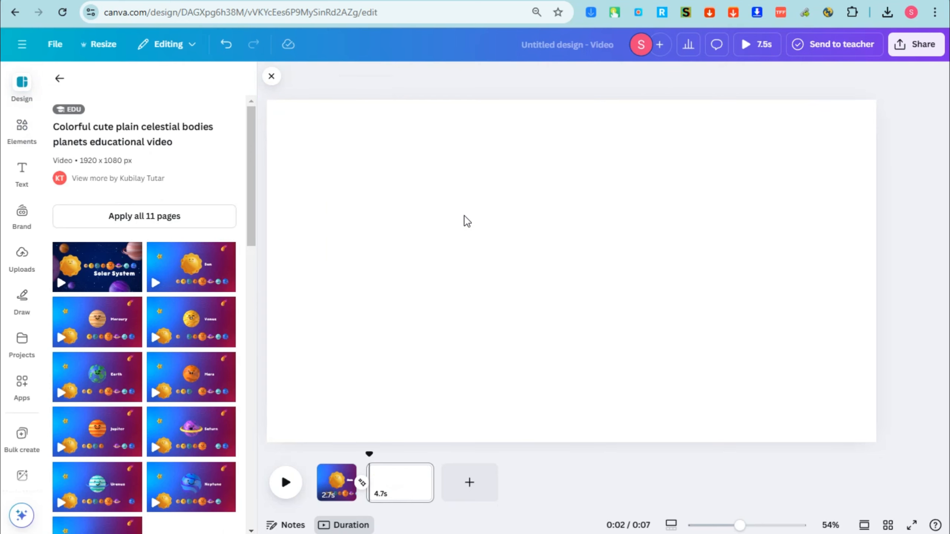
left_click(339, 482)
right_click(347, 484)
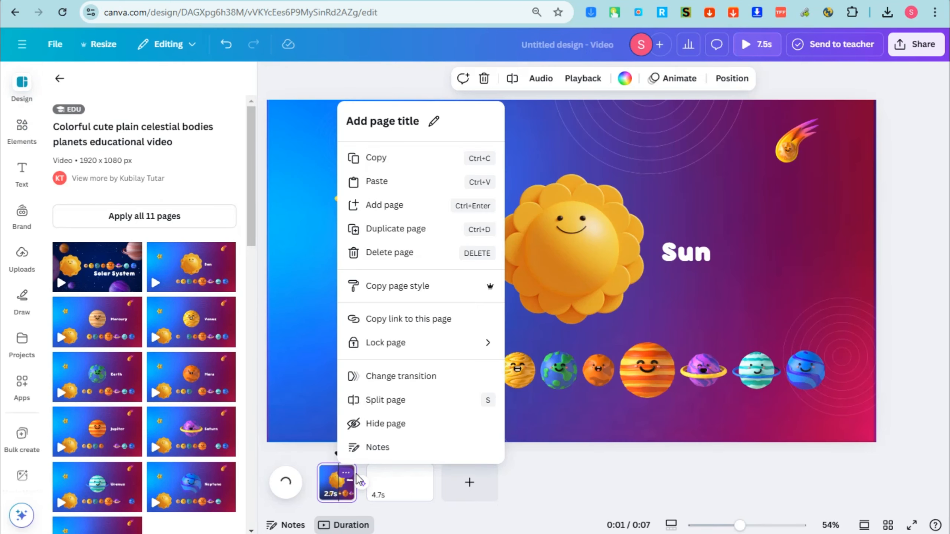
right_click(328, 478)
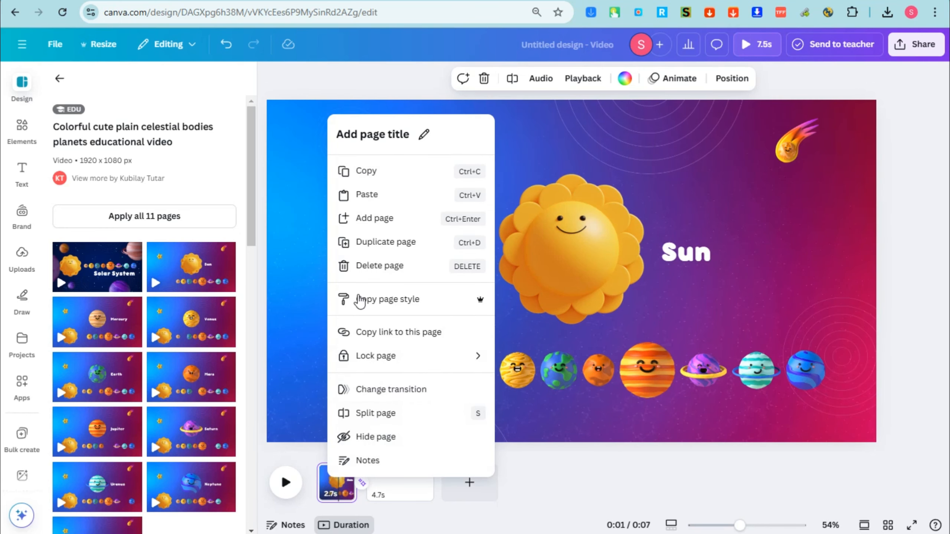
left_click(378, 266)
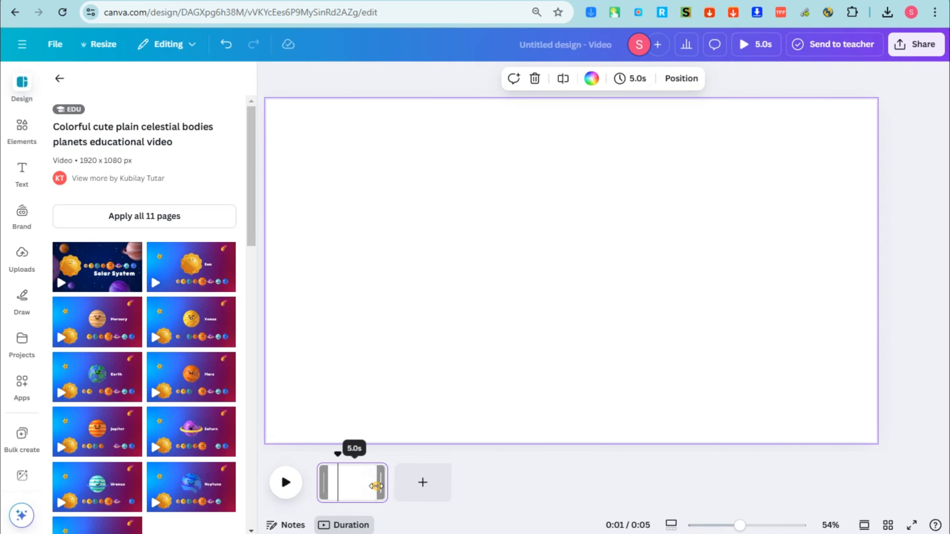
Extend the blank page to 10.0 s and give it a dark navy background, #03224C
left_click_drag(391, 482, 458, 485)
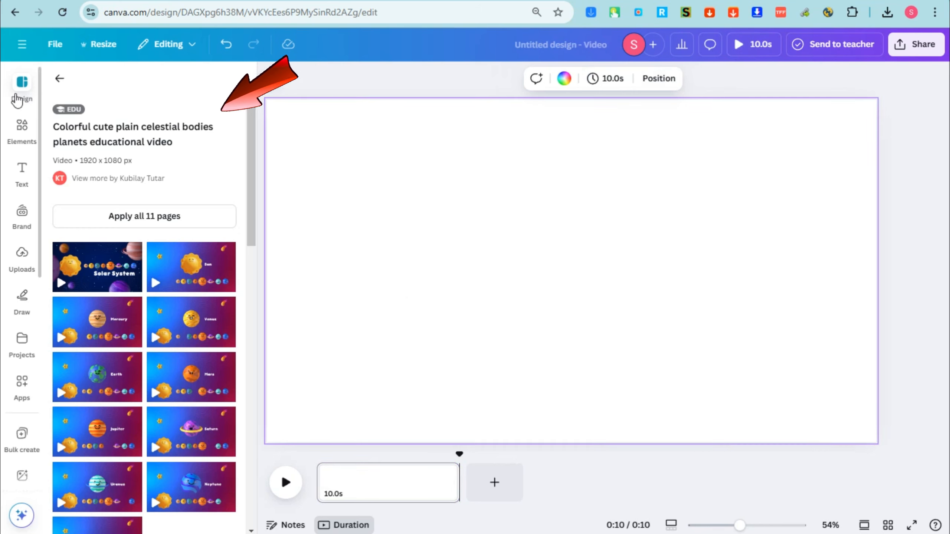
left_click(22, 139)
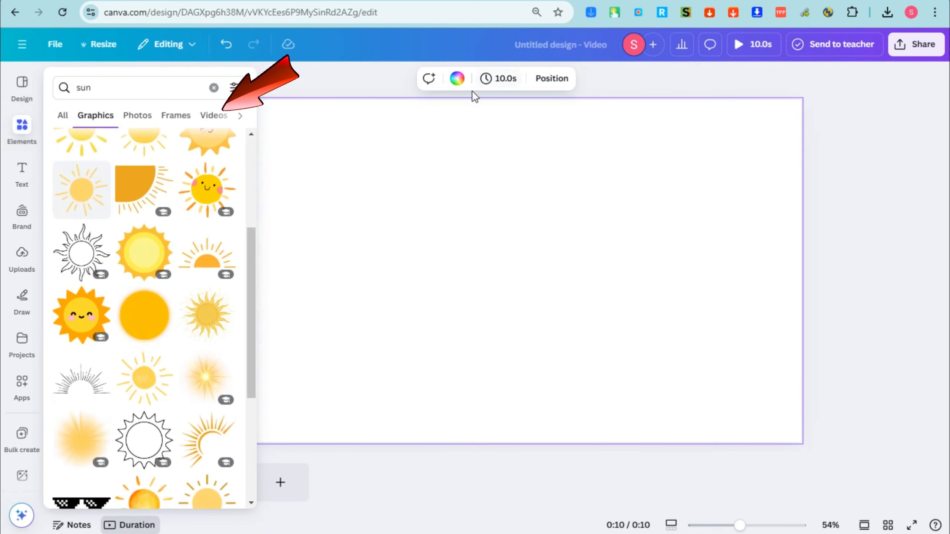
left_click(460, 84)
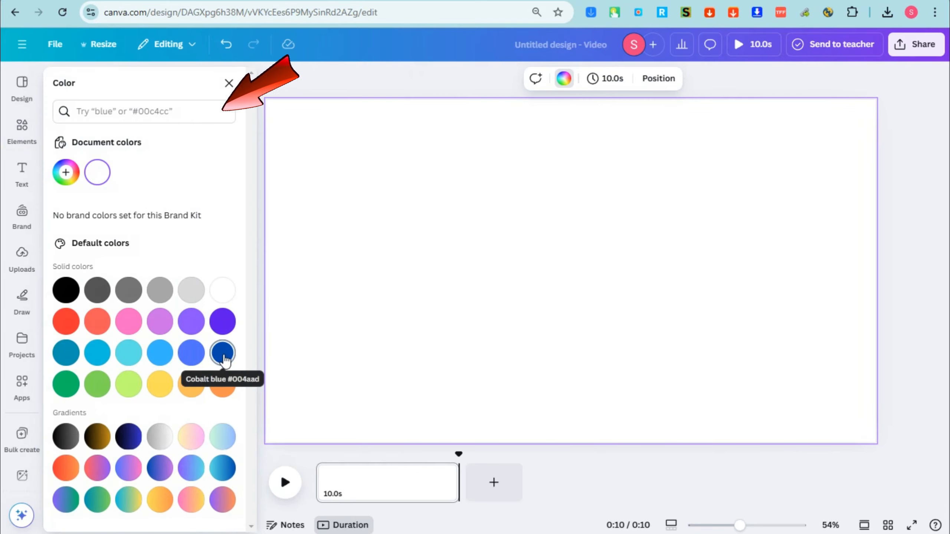
left_click(218, 351)
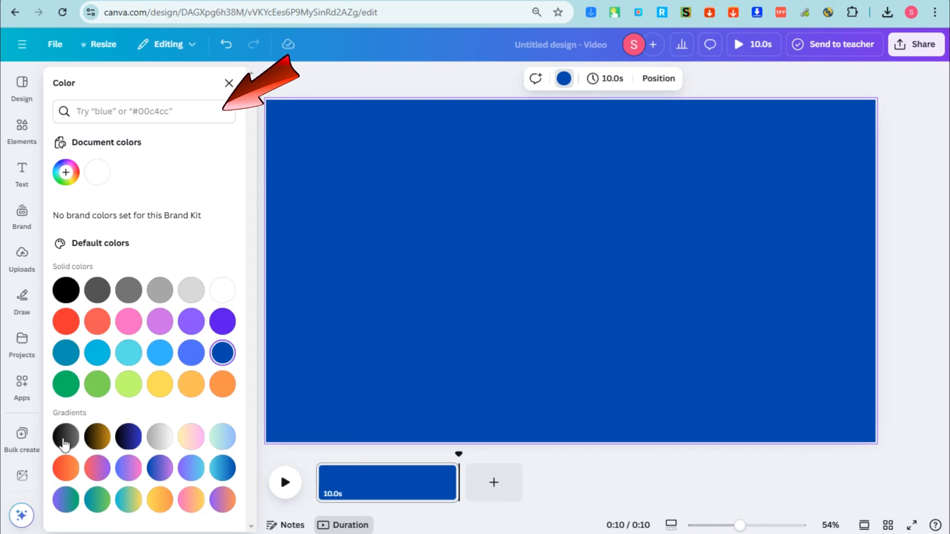
left_click(65, 173)
left_click_drag(205, 254, 224, 274)
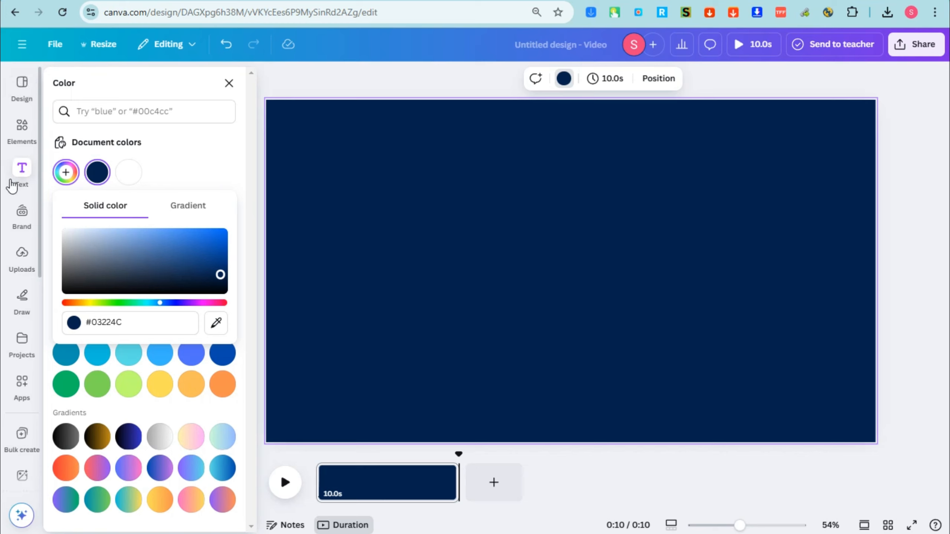
Try out a plain text box, a heading and a subheading on the page, clearing each one's placeholder text
left_click(21, 181)
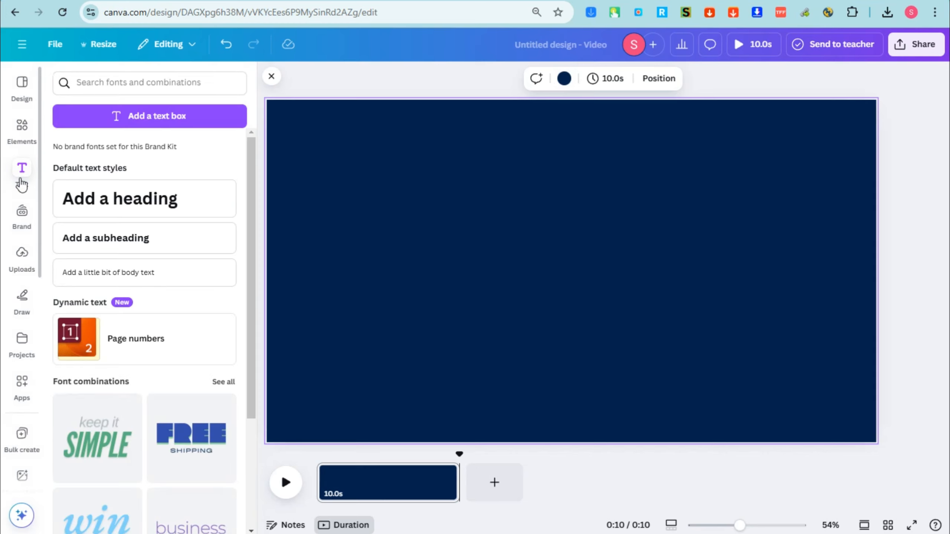
left_click(151, 128)
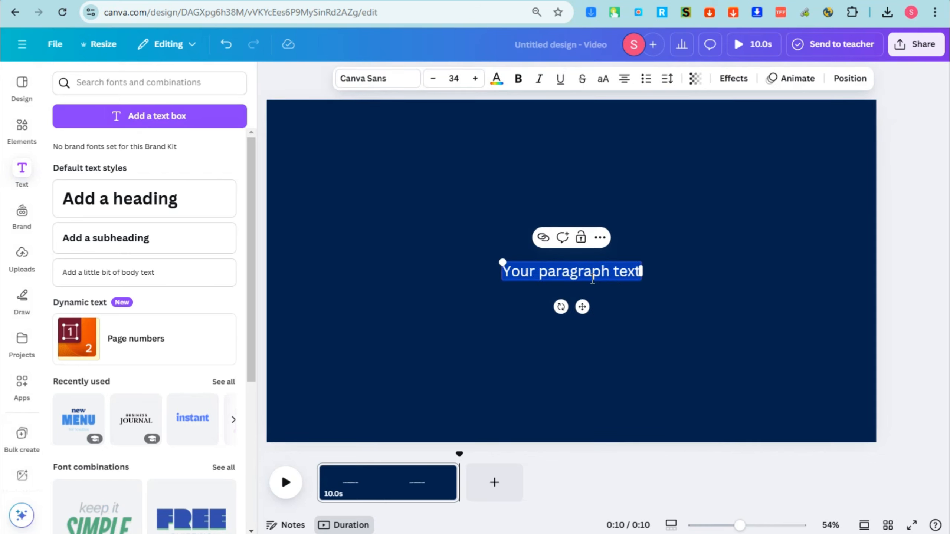
key("BackSpace")
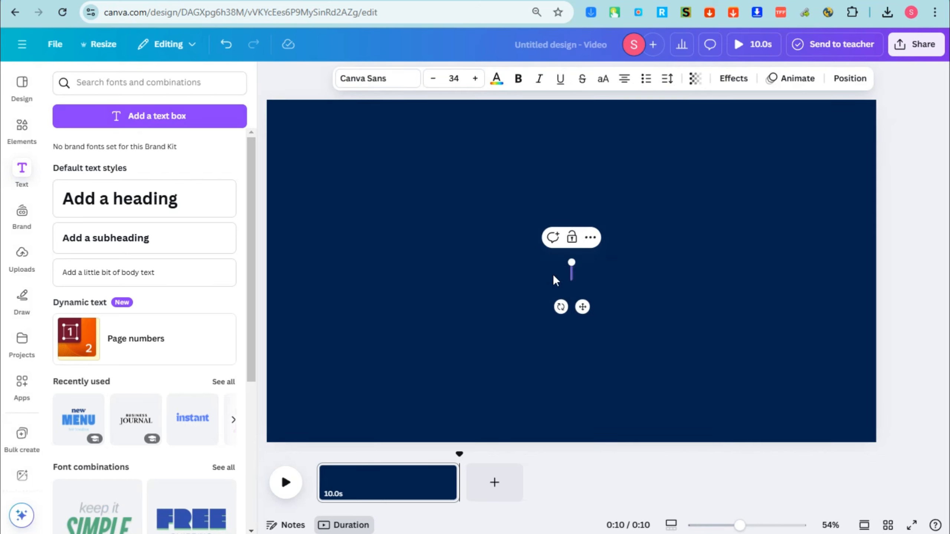
left_click(144, 206)
key("BackSpace")
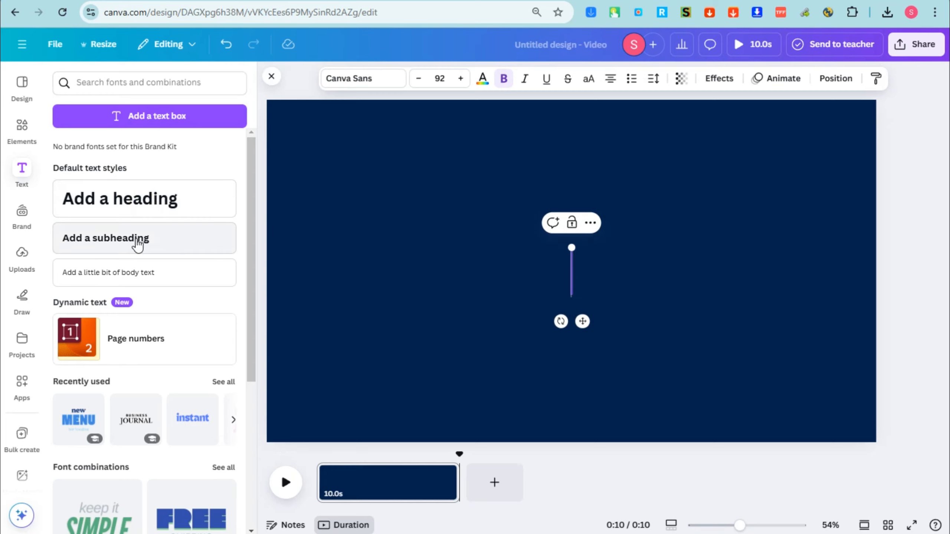
left_click(135, 241)
key("BackSpace")
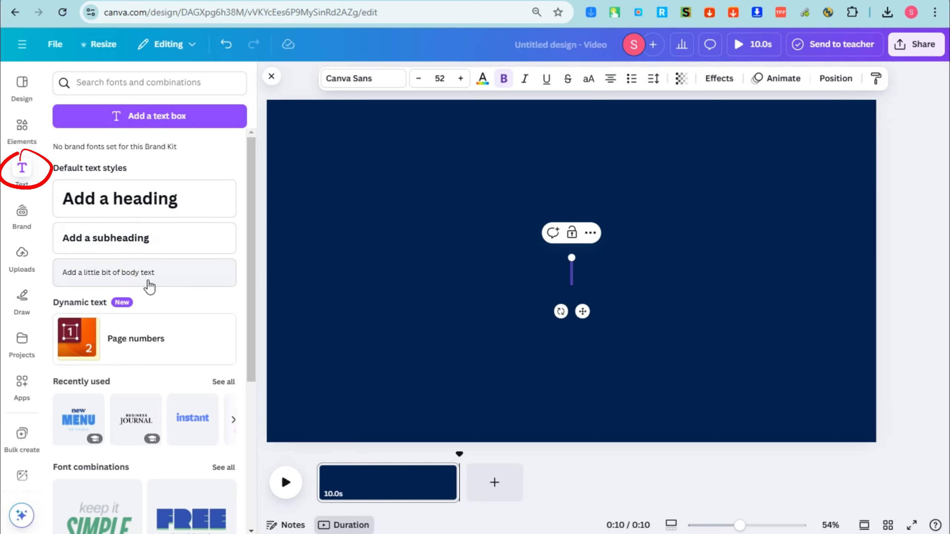
Browse the font combinations and insert the recently used "Business Journal" text combination on the navy page
scroll(185, 337, "down", 5)
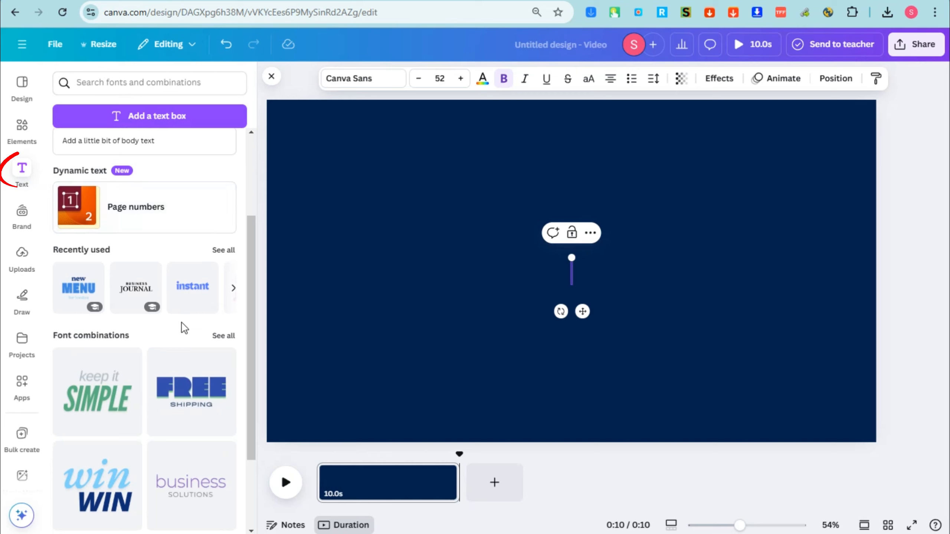
scroll(183, 327, "down", 3)
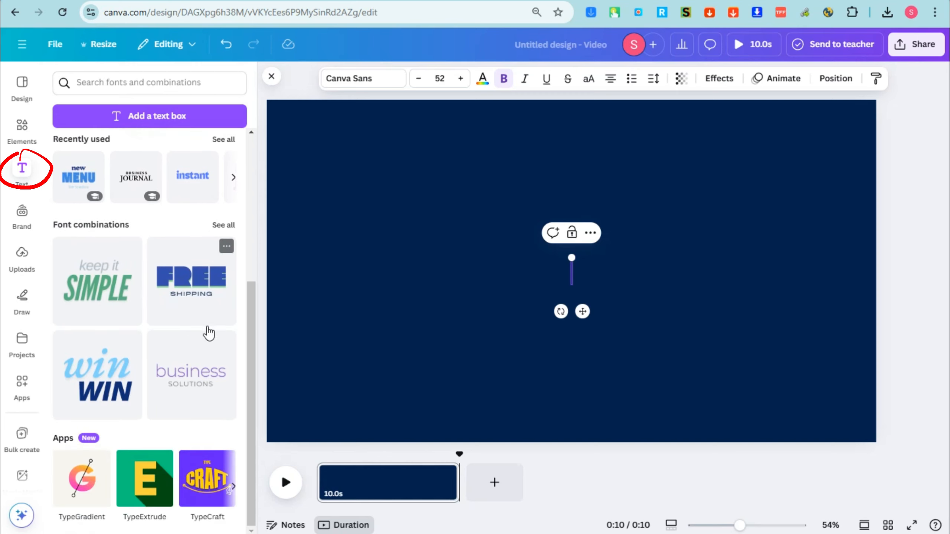
scroll(197, 373, "up", 5)
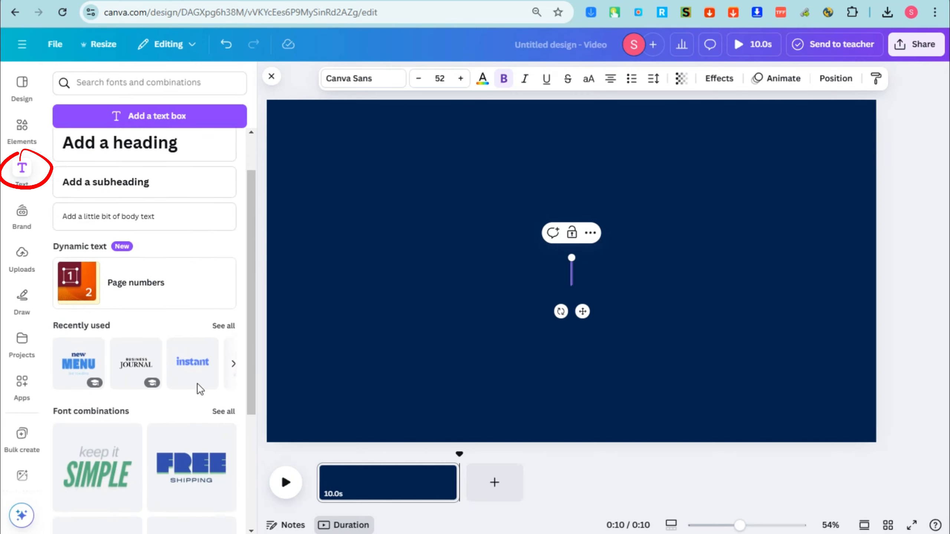
scroll(200, 389, "down", 2)
left_click(218, 255)
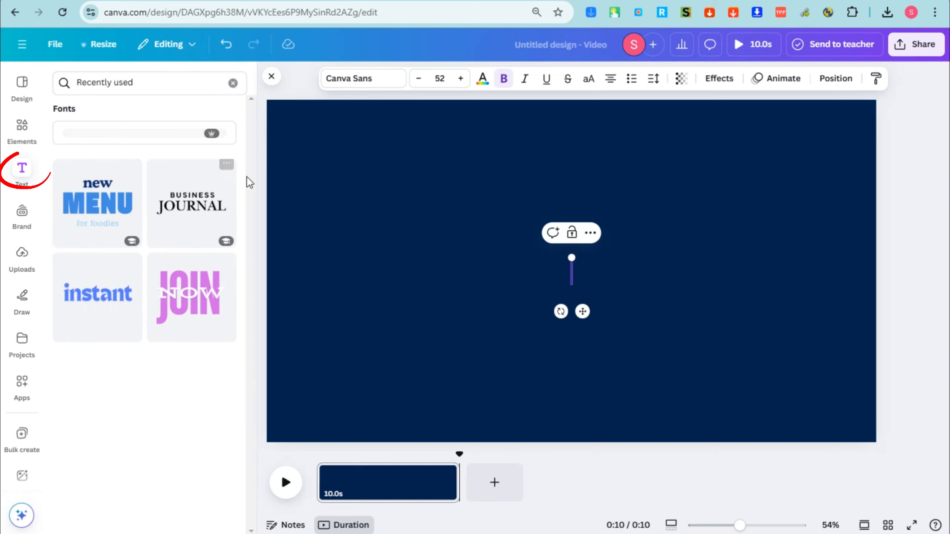
left_click(187, 219)
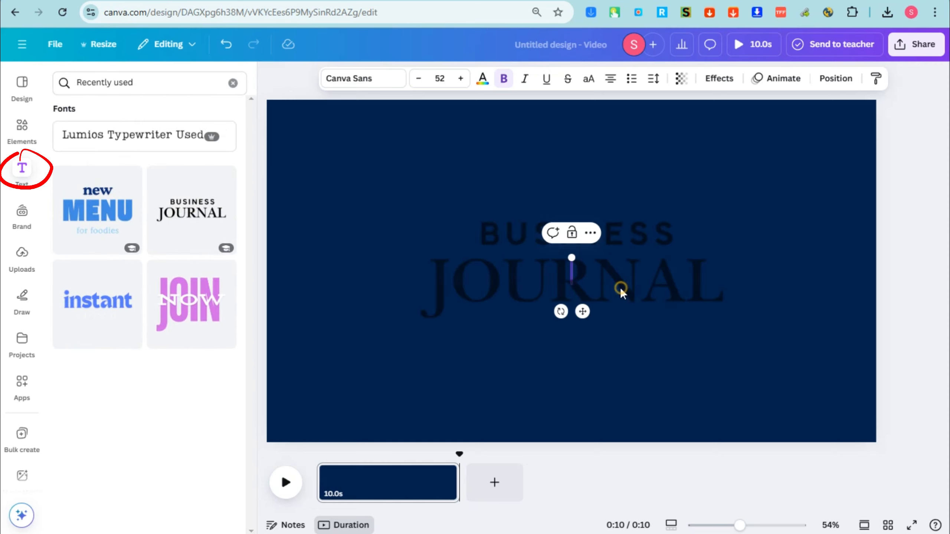
Replace the word "BUSINESS" in the text combination with "LET'S EXPLORE"
left_click(617, 249)
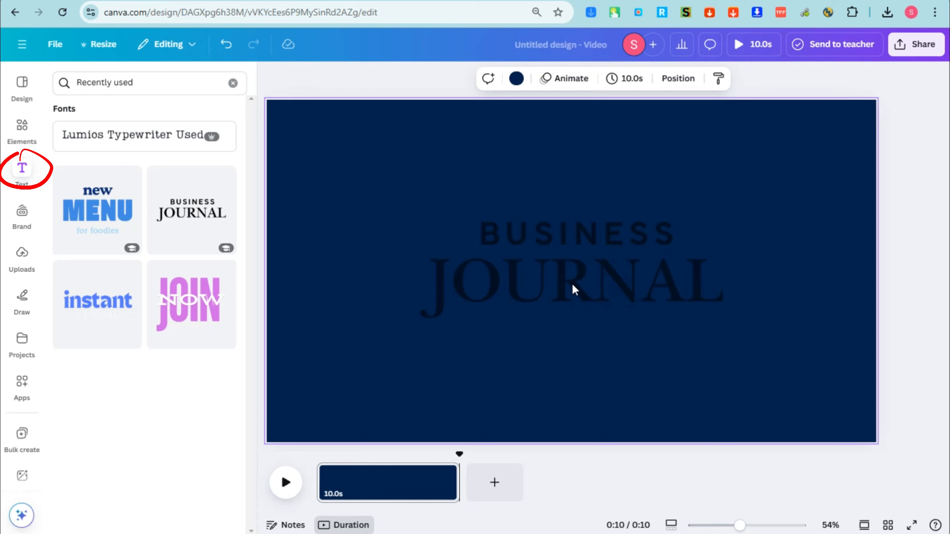
left_click(424, 249)
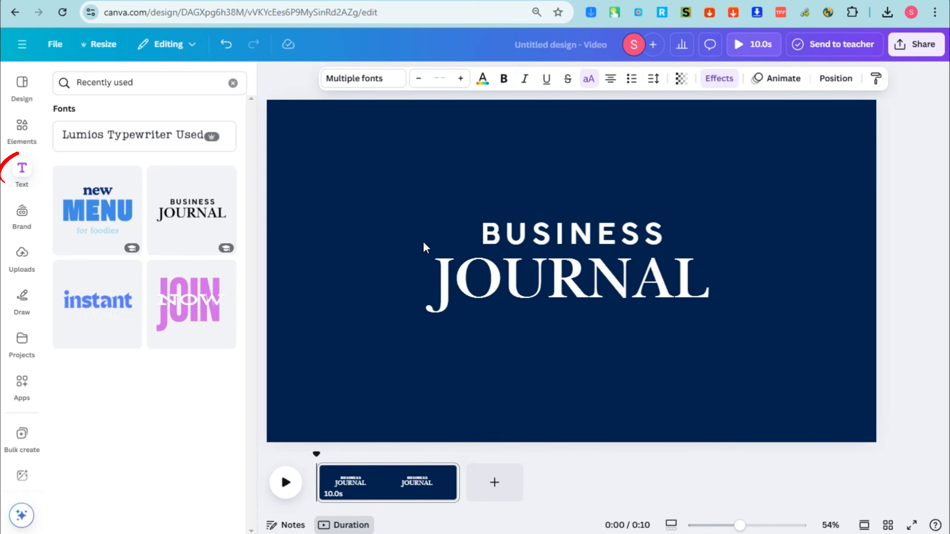
double_click(566, 234)
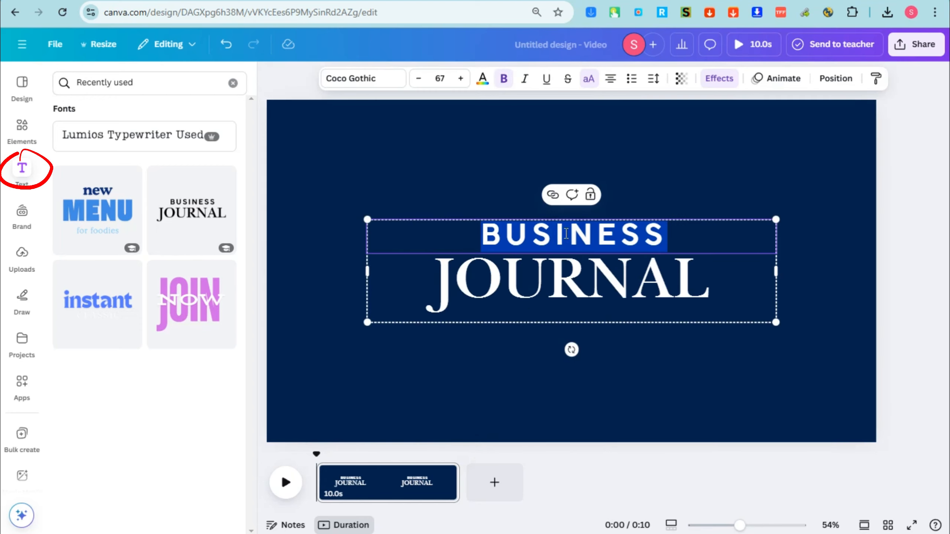
type("EC")
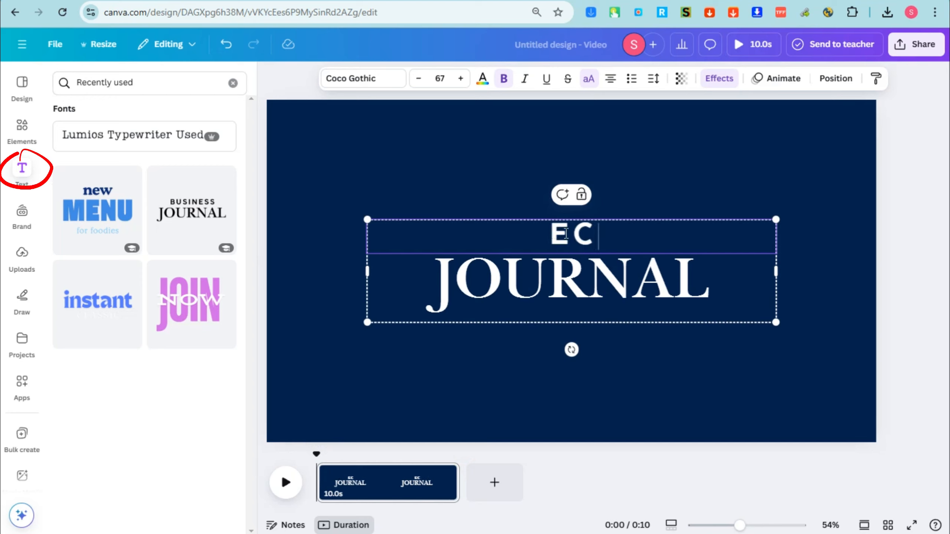
key("BackSpace")
type("X")
key("BackSpace")
key("BackSpace")
type("LET")
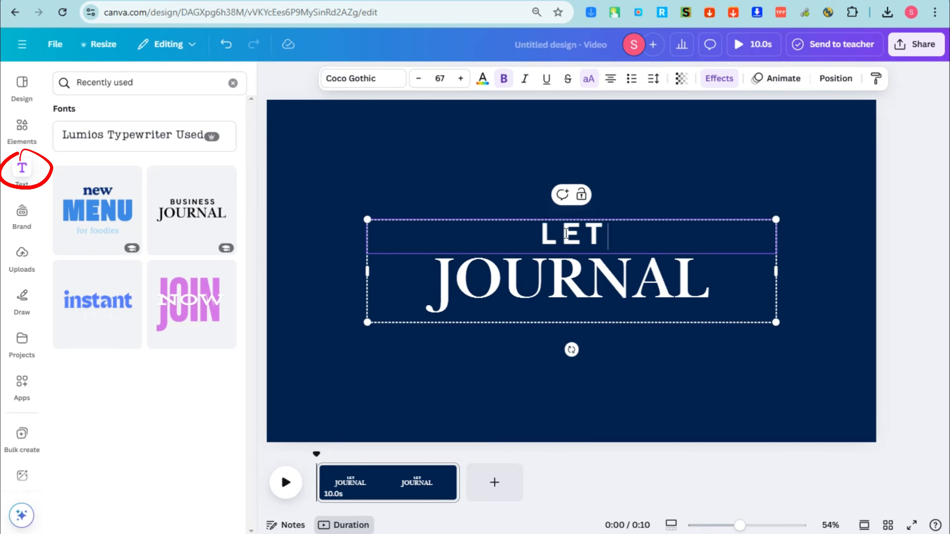
type("'S EXPLORE")
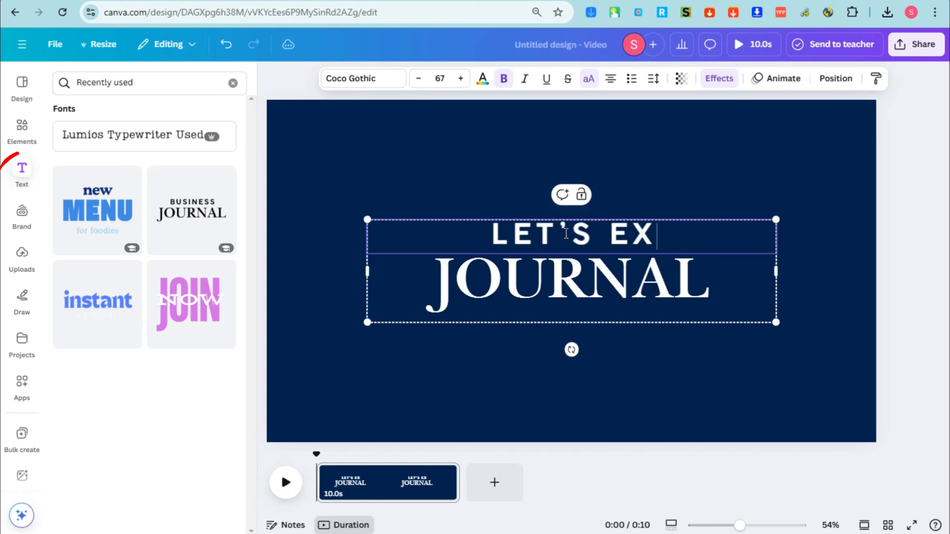
Replace the word "JOURNAL" in the text combination with "THW WORLD OF"
double_click(524, 288)
type("P")
key("BackSpace")
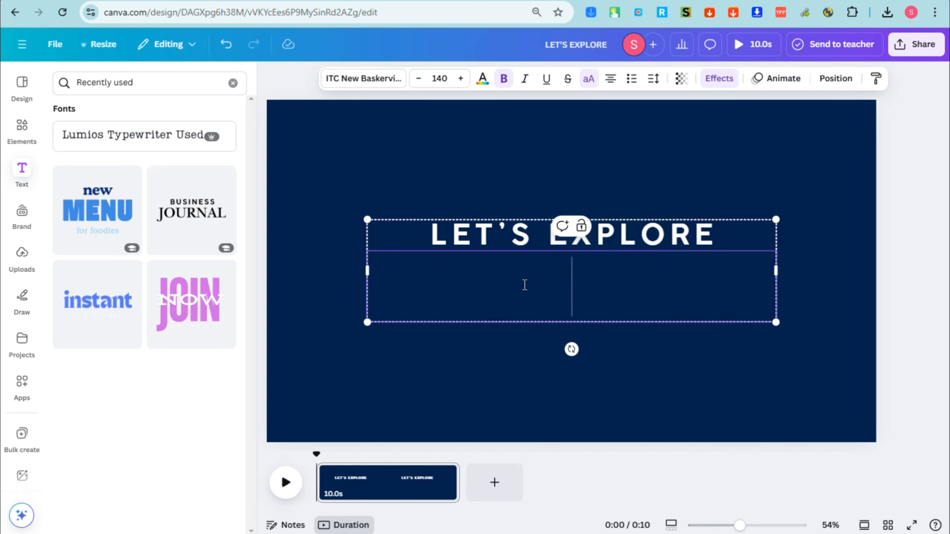
type("TEH W")
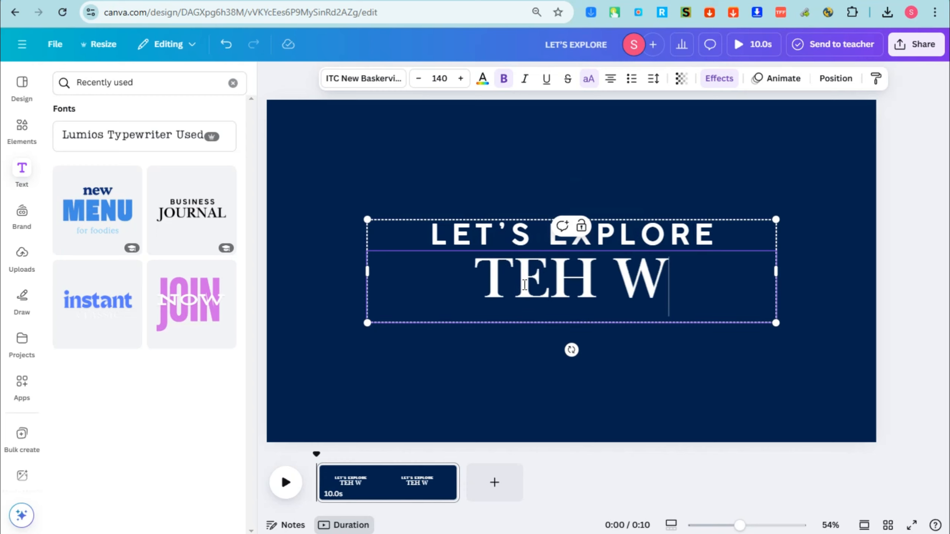
key("BackSpace")
key("BackSpace")
key("BackSpace")
key("BackSpace")
type("HW")
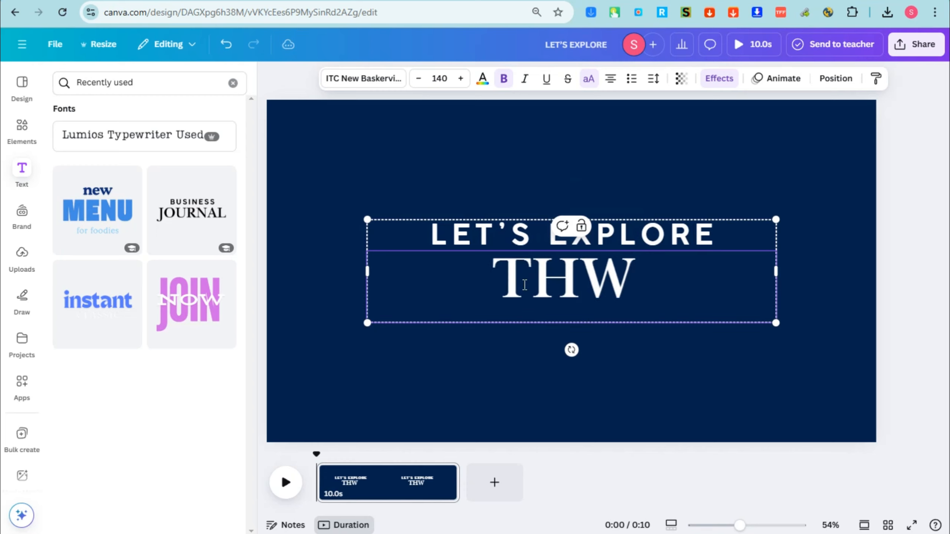
type(" WORLD OF")
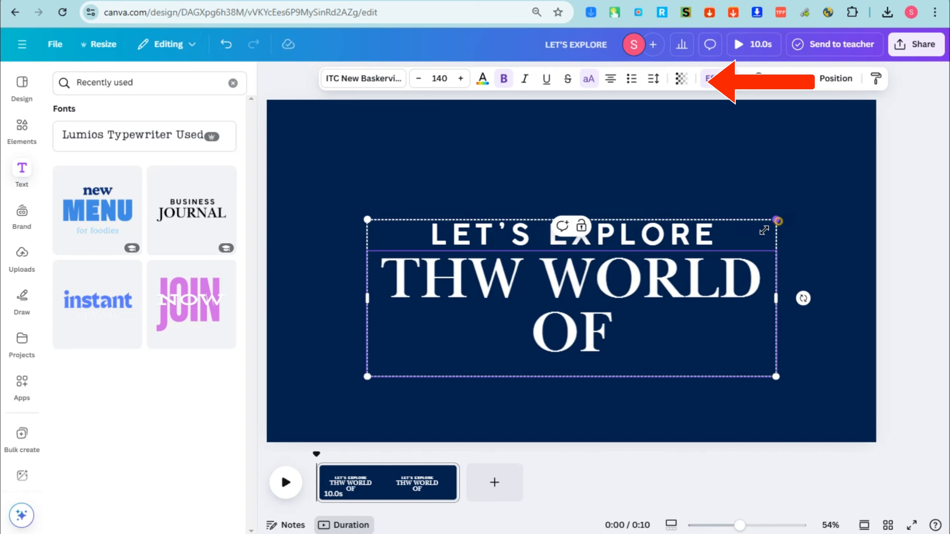
Shrink the text group, widen it to about 1,357 px so each line fits on one row, and place it along the page's upper edge
left_click_drag(775, 220, 675, 259)
left_click(893, 273)
left_click_drag(686, 307, 815, 167)
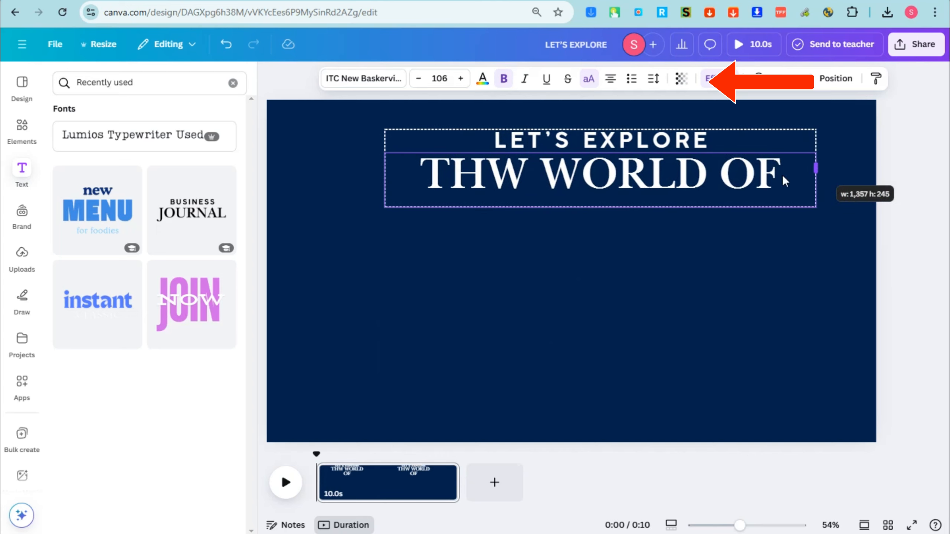
left_click(744, 229)
left_click_drag(675, 172, 635, 153)
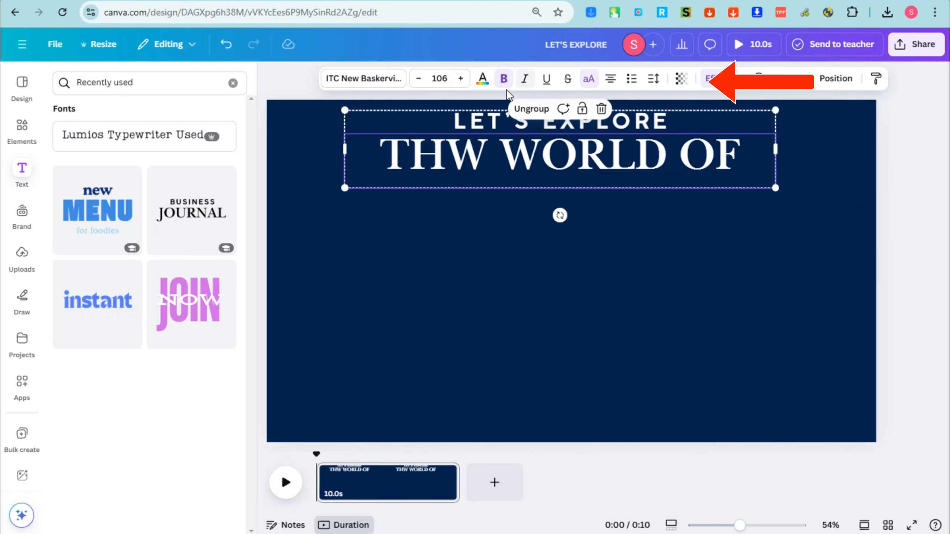
Try the Cooper BT font on the second line and correct its wording to "THE WORLD OF"
left_click(388, 87)
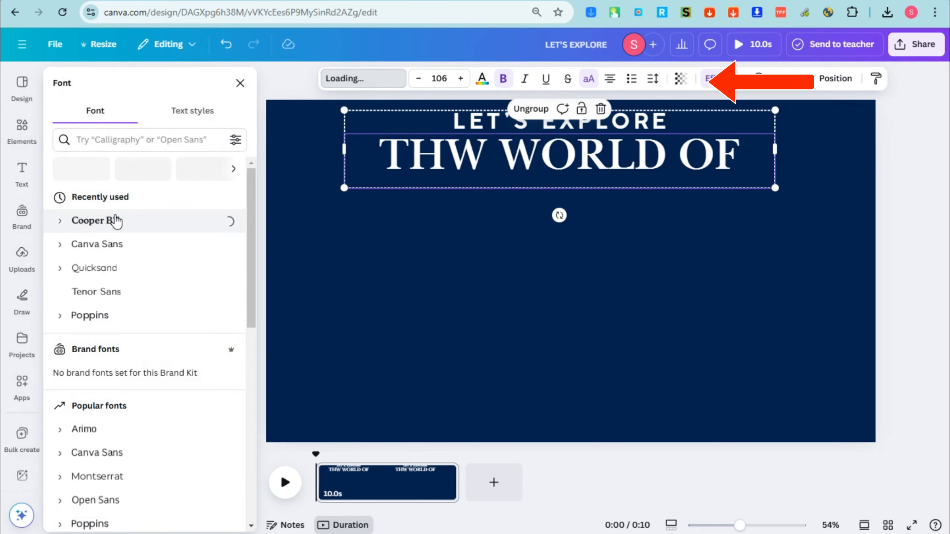
left_click(459, 161)
left_click(486, 154)
key("BackSpace")
type("E")
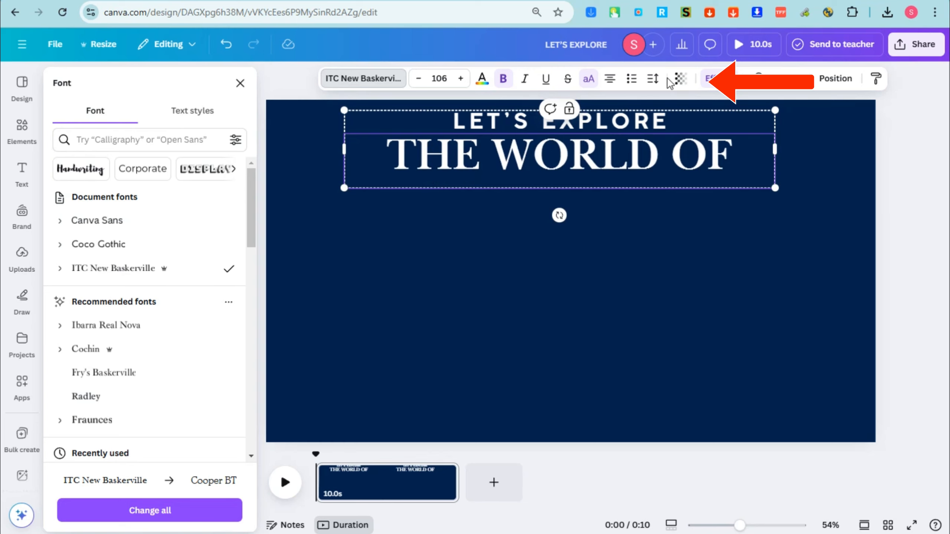
Colour the "THE WORLD OF" line light orange and make it italic and underlined instead of bold
left_click(481, 79)
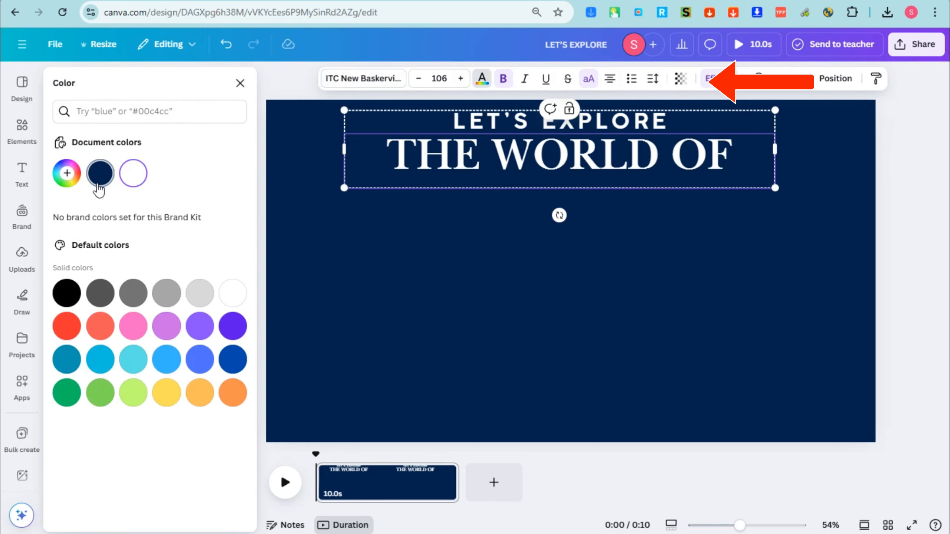
left_click(99, 184)
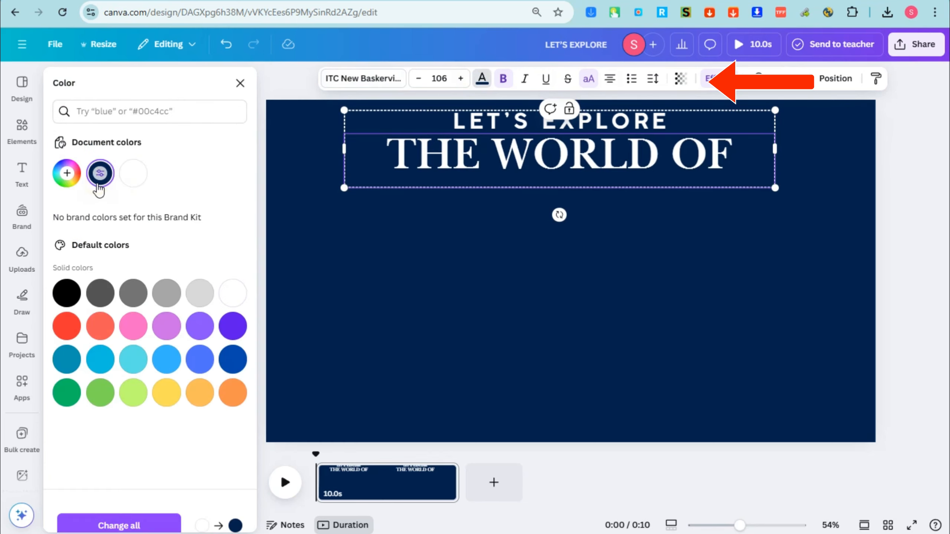
triple_click(483, 152)
left_click(199, 392)
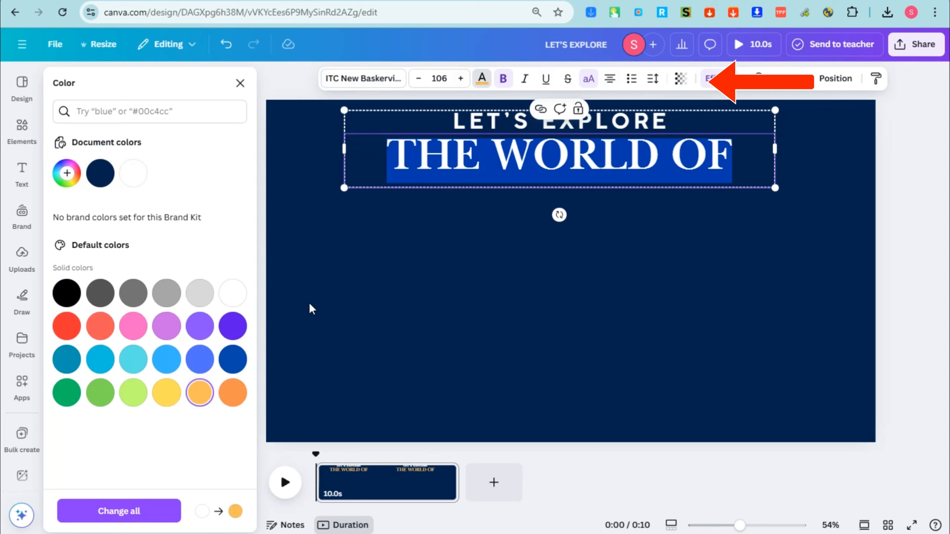
left_click(509, 86)
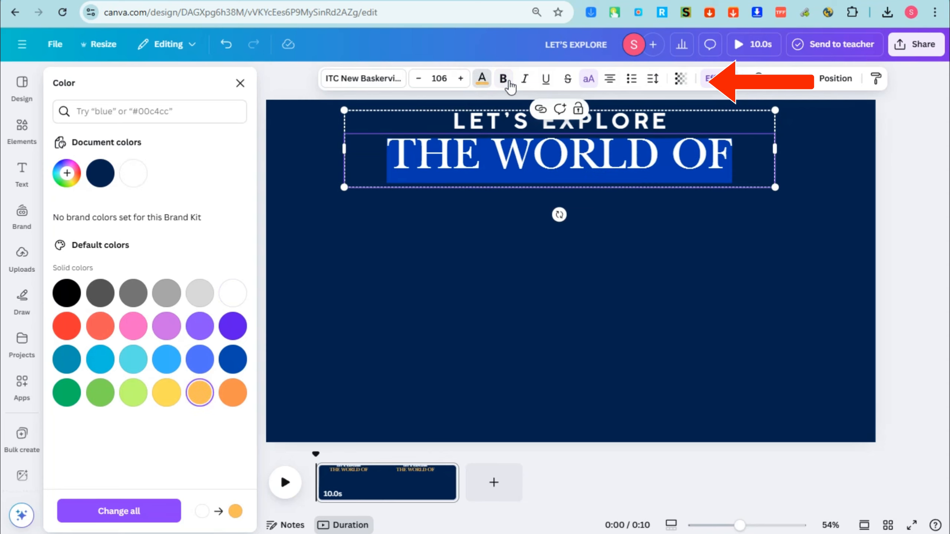
left_click(524, 86)
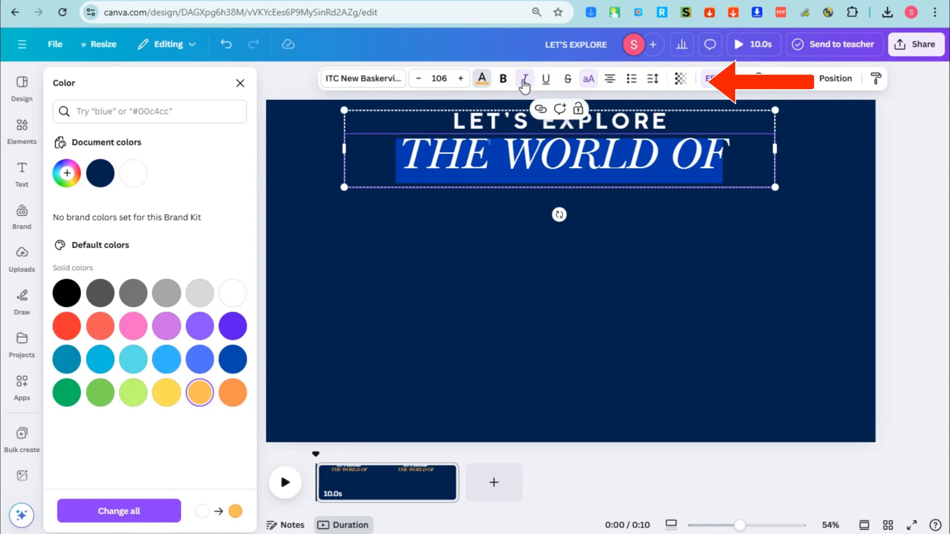
left_click(546, 80)
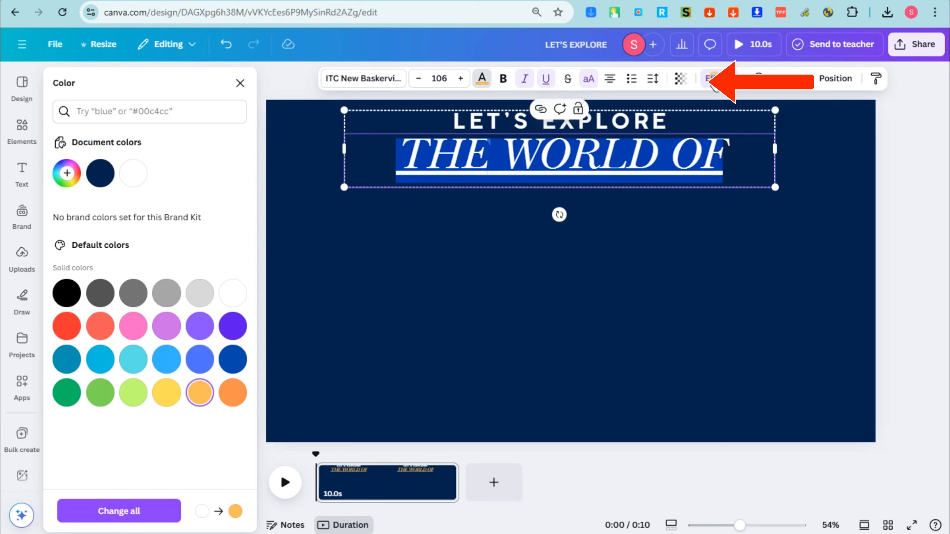
Look at the text effects, give "THE WORLD OF" the Shift animation on enter, and slightly enlarge the text group
left_click(711, 79)
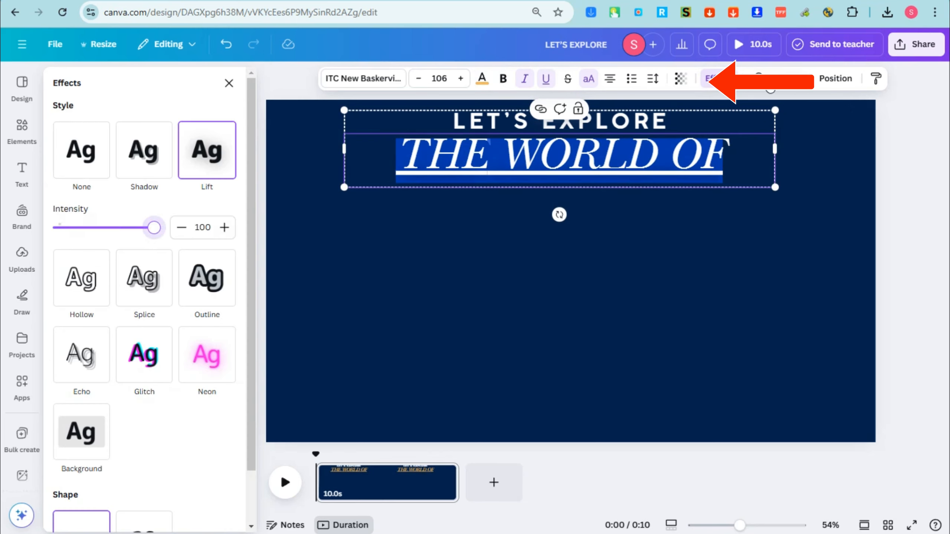
left_click(781, 88)
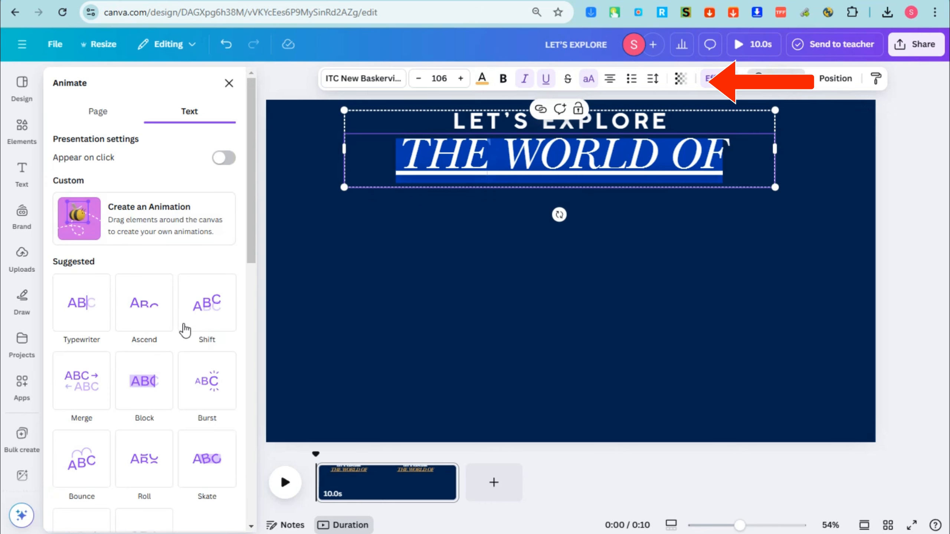
left_click(221, 323)
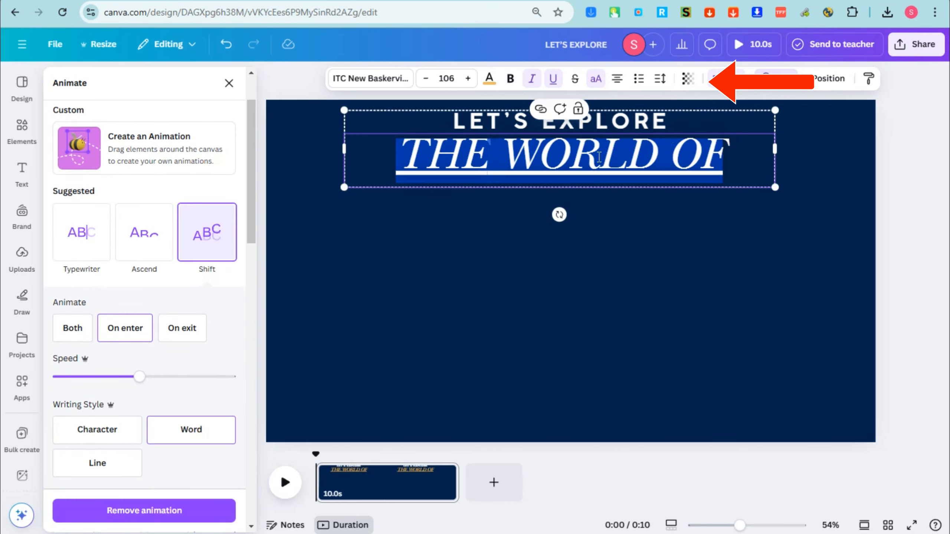
left_click_drag(777, 113, 795, 108)
left_click(810, 159)
left_click(906, 158)
left_click(631, 121)
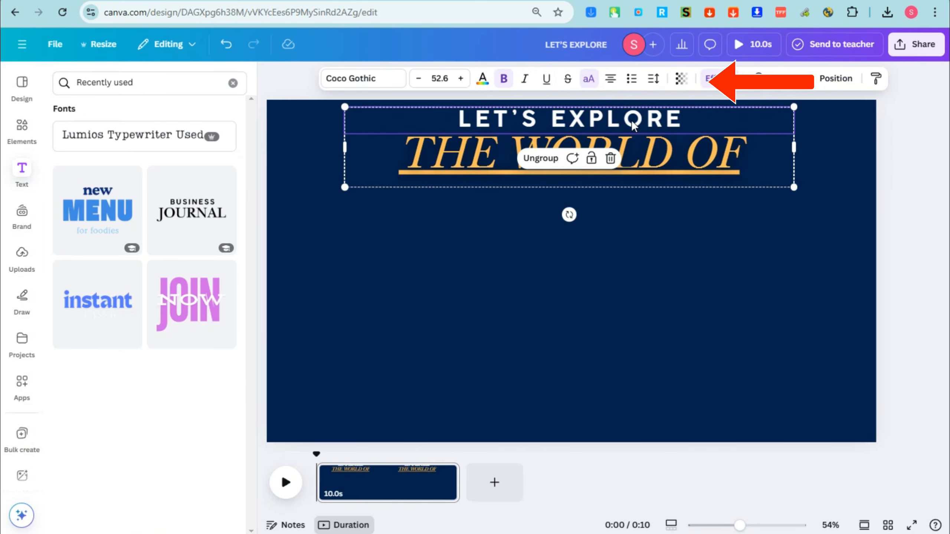
Clear the "Recently used" text search and browse the default text styles and font combinations
left_click(21, 178)
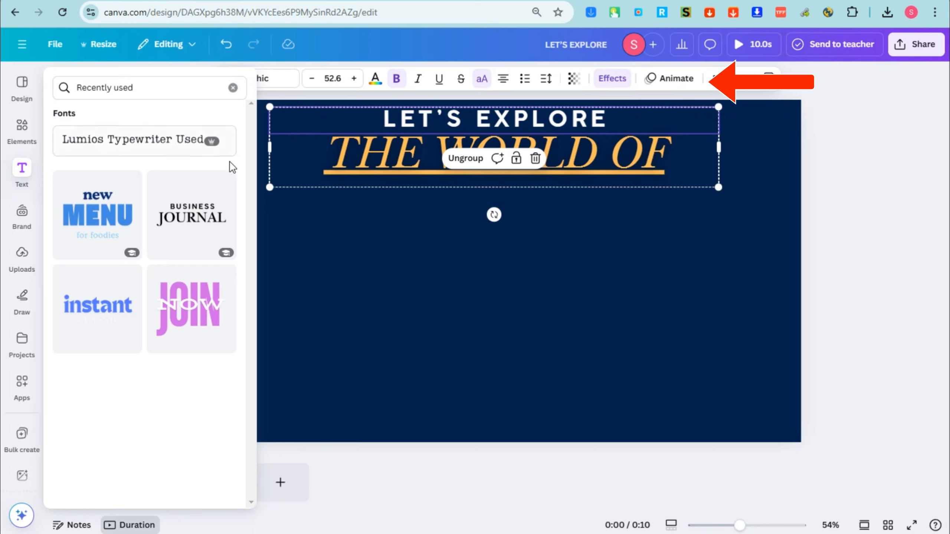
left_click(232, 88)
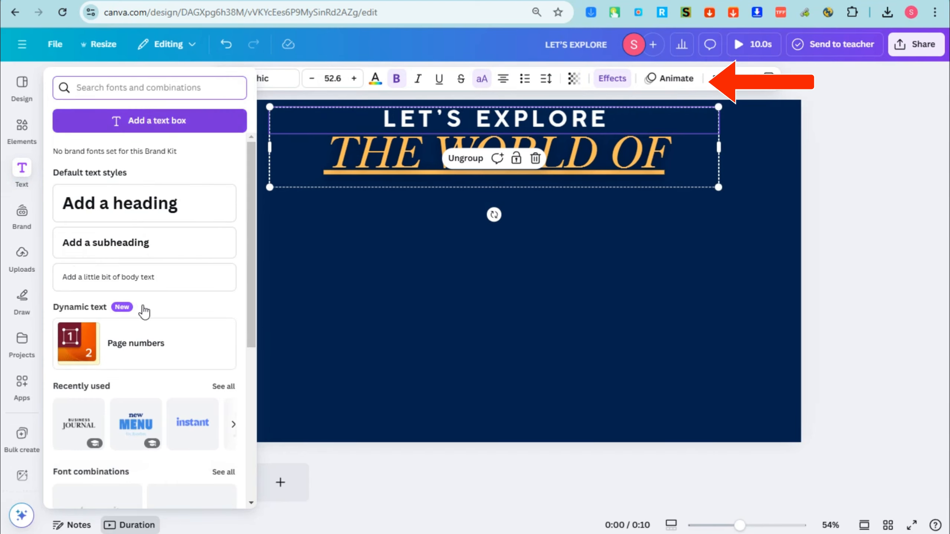
scroll(168, 356, "down", 5)
scroll(192, 382, "up", 2)
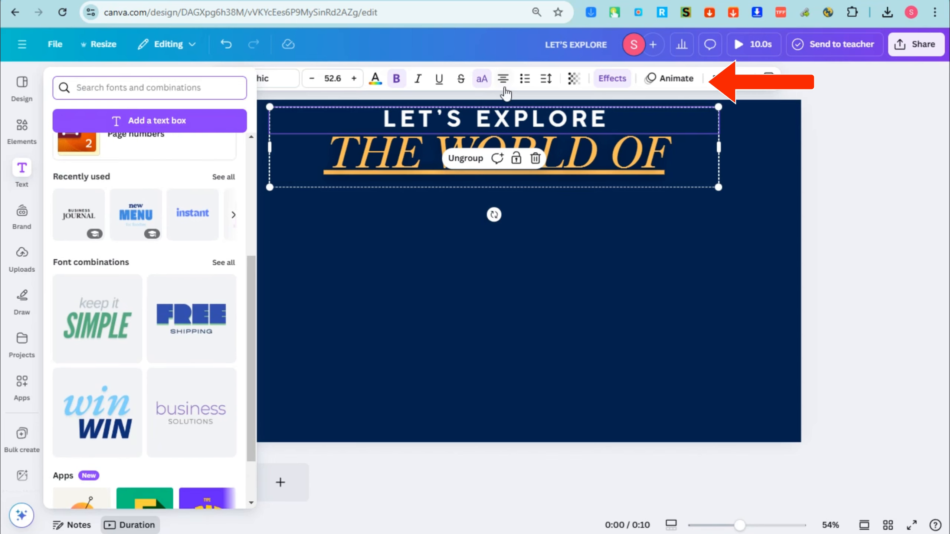
Delete the "THE WORLD OF" and "LET'S EXPLORE" lines, leaving the navy page empty
left_click(401, 155)
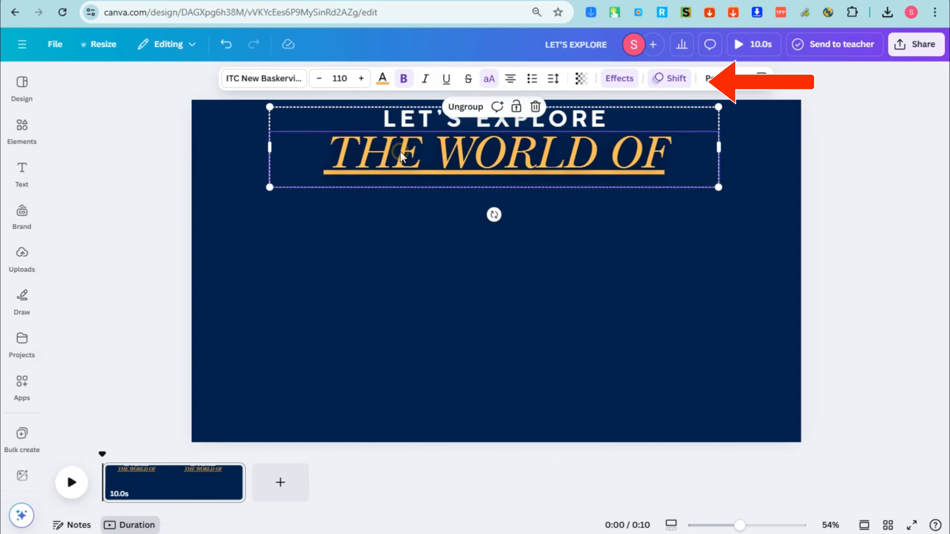
key("Delete")
left_click(462, 120)
key("BackSpace")
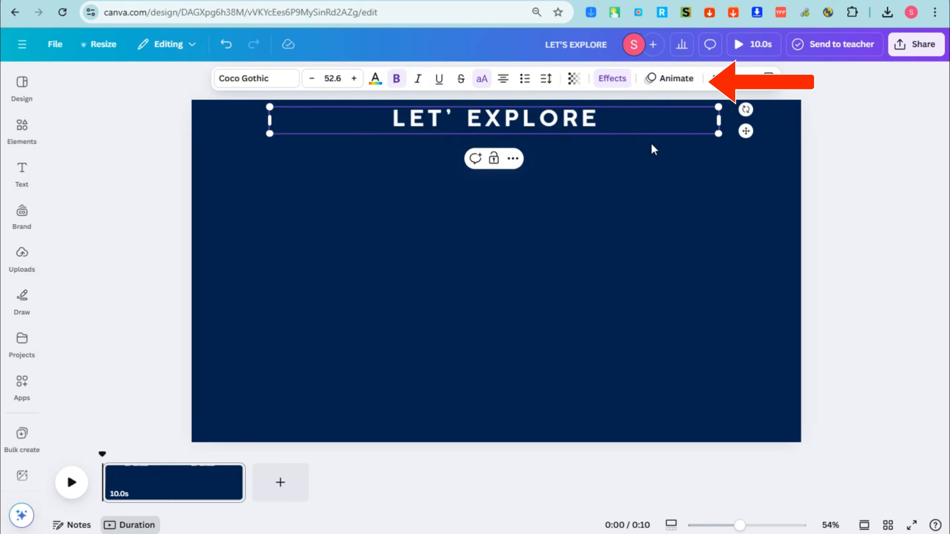
left_click_drag(671, 146, 439, 115)
key("Delete")
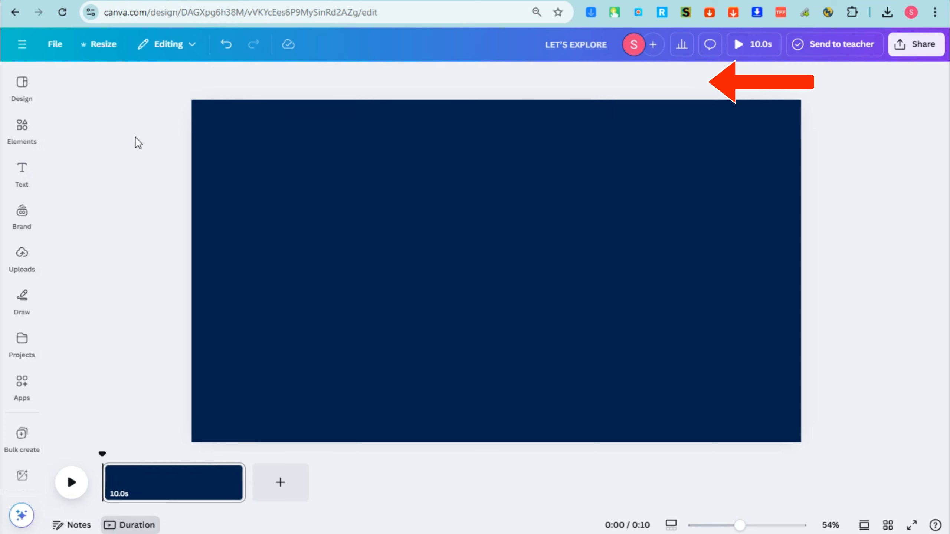
Add a heading to the navy page reading "Exploring the Planets of Our Solar System", including the quotation marks
left_click(316, 162)
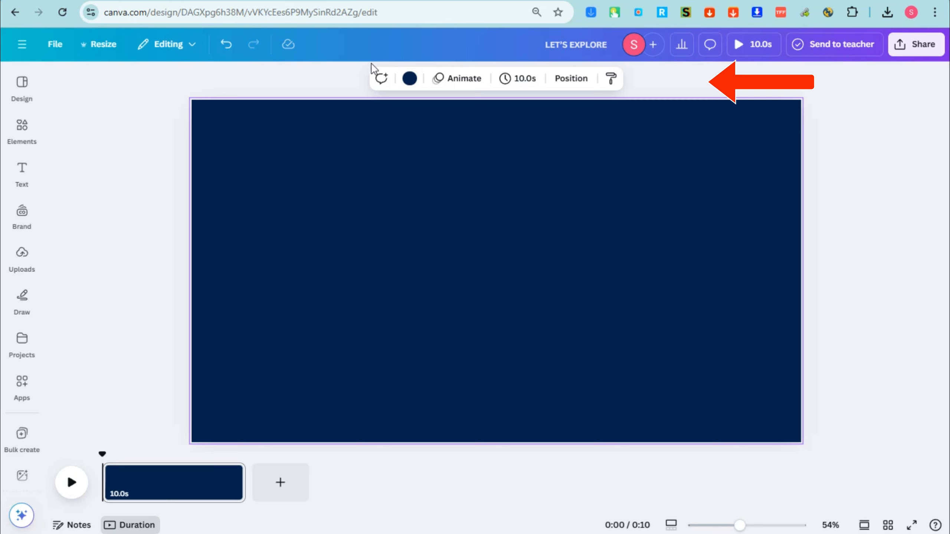
left_click(4, 128)
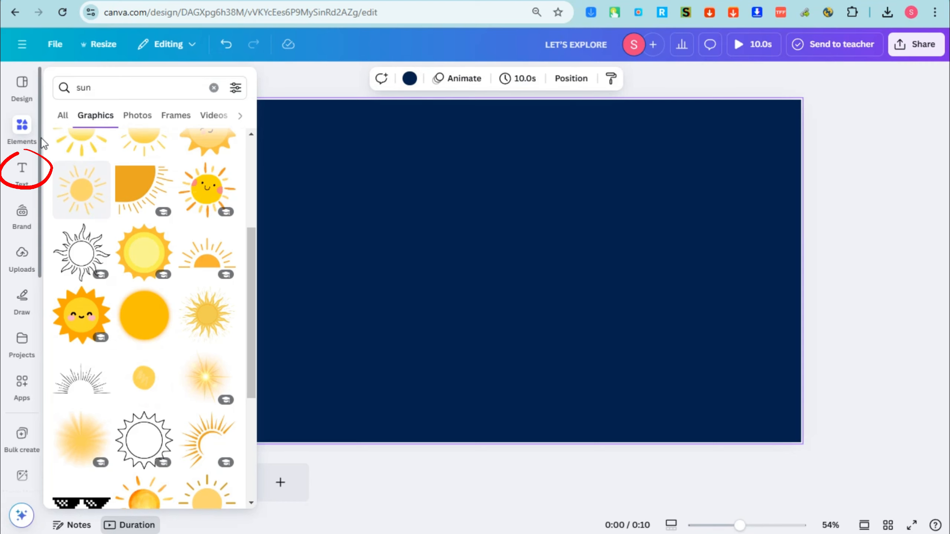
left_click(23, 167)
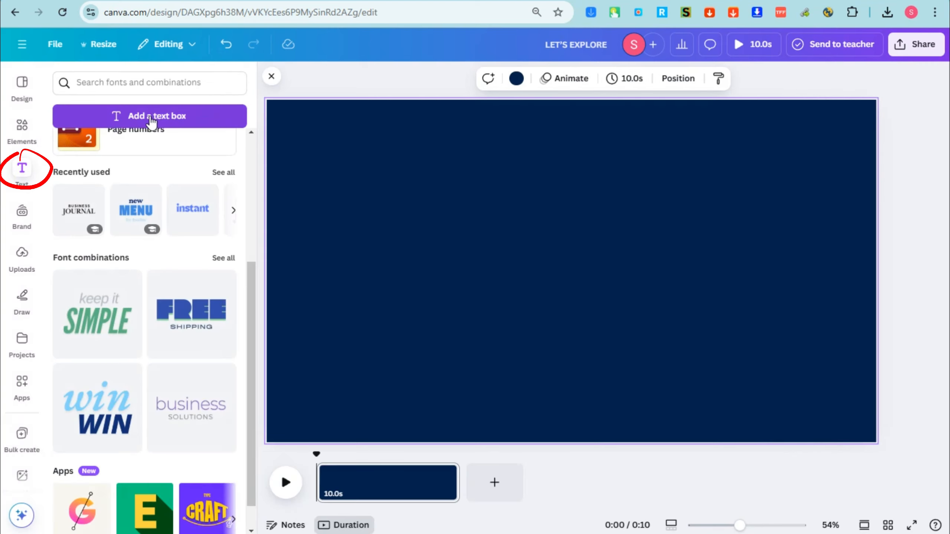
left_click(155, 200)
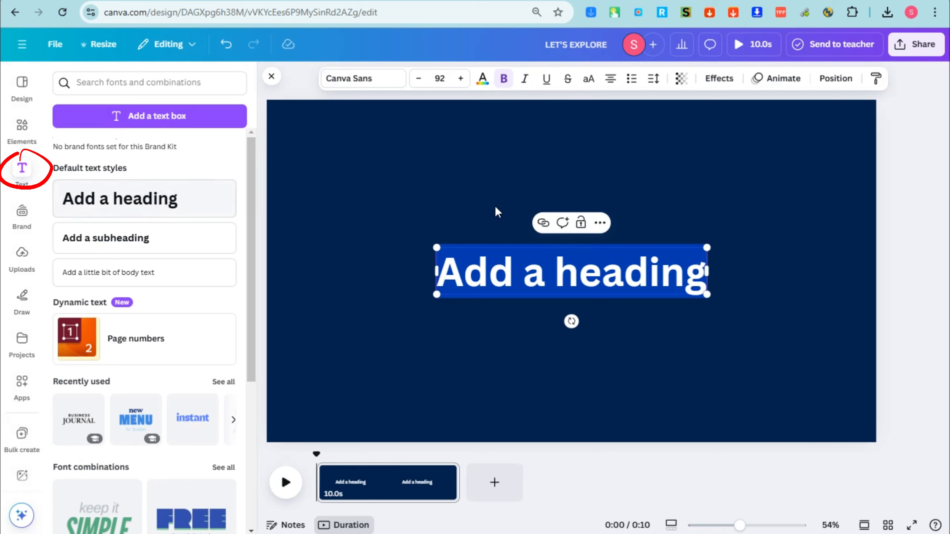
type("\"Exploring the Planets of Our Solar System\"")
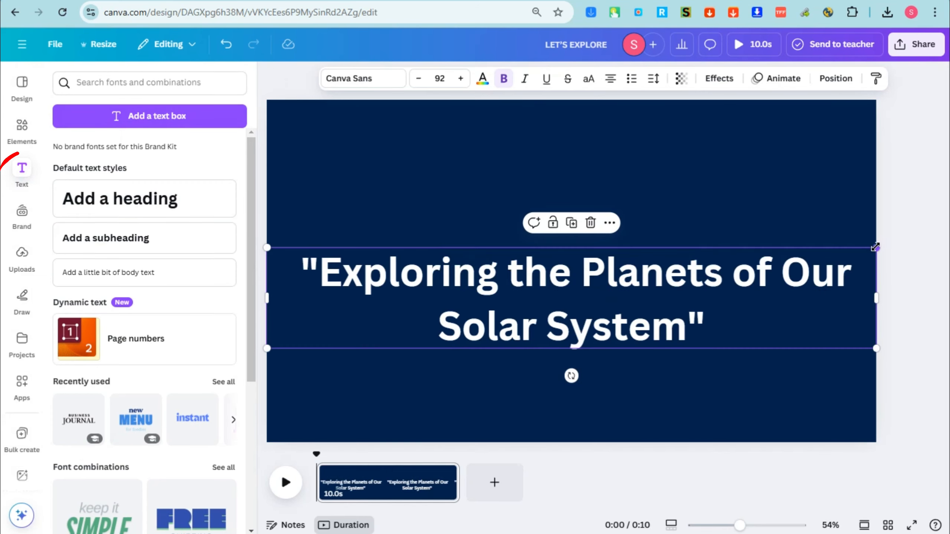
Scale the planets heading down to size 70, centre it along the page's upper edge, and set its font to Cooper BT
left_click_drag(875, 247, 731, 272)
left_click(925, 295)
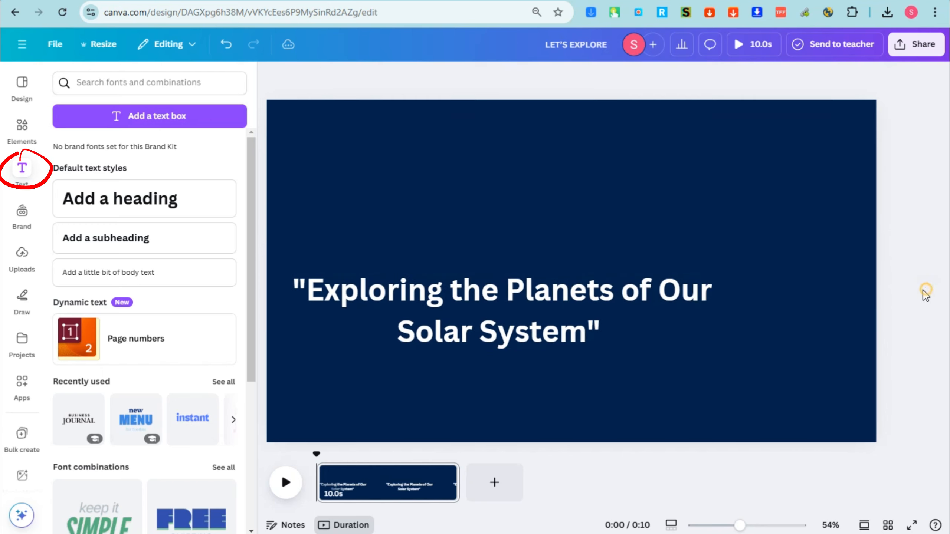
left_click_drag(596, 320, 673, 146)
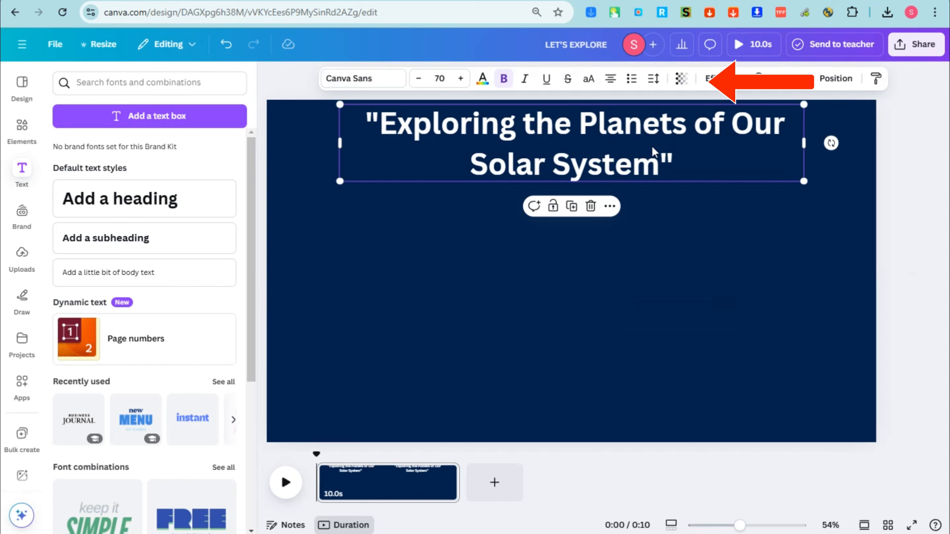
left_click(363, 79)
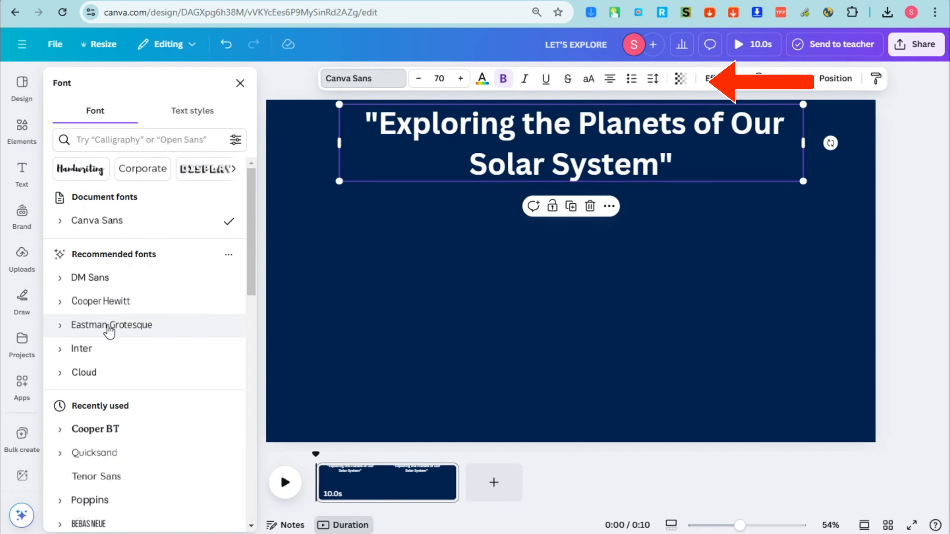
left_click(109, 434)
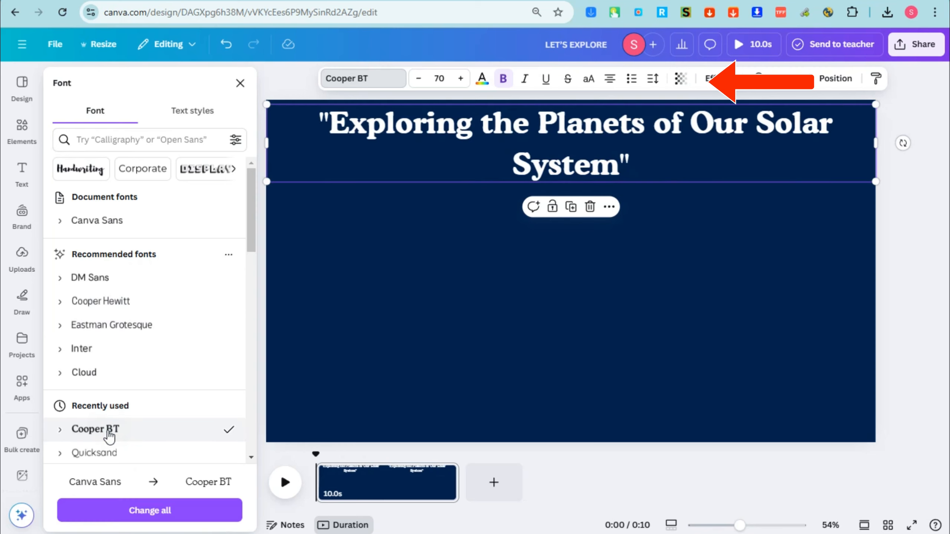
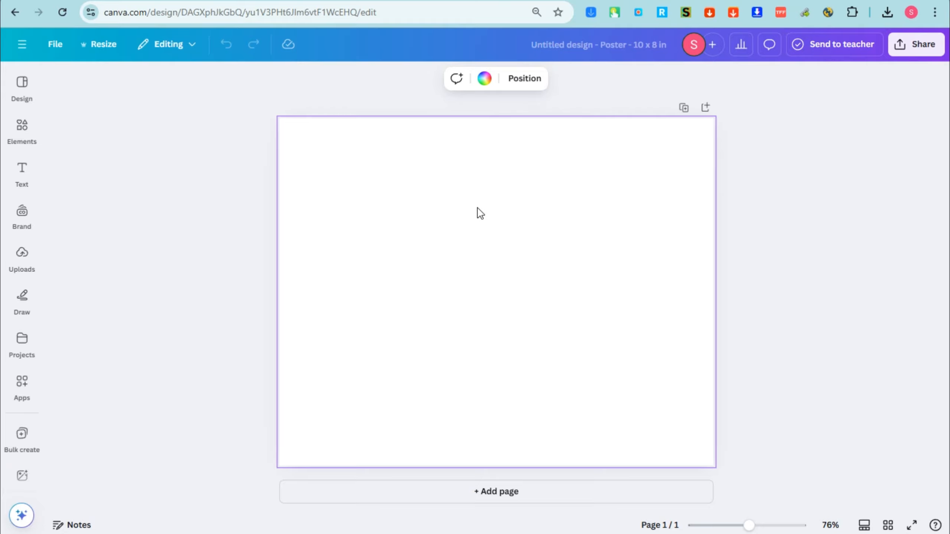
Set the blank 10 x 8 in poster's background to black and add the square shape from an elements search for "box"
left_click(484, 79)
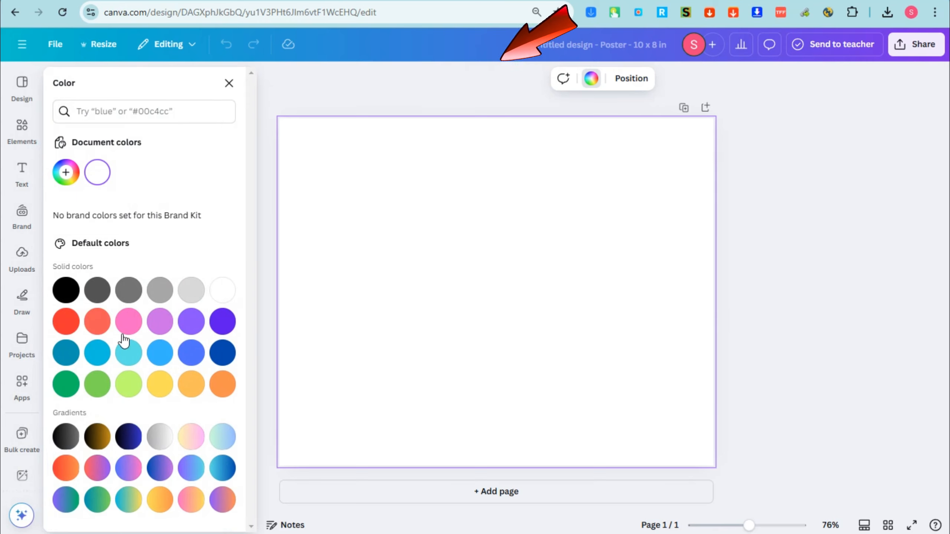
left_click(66, 290)
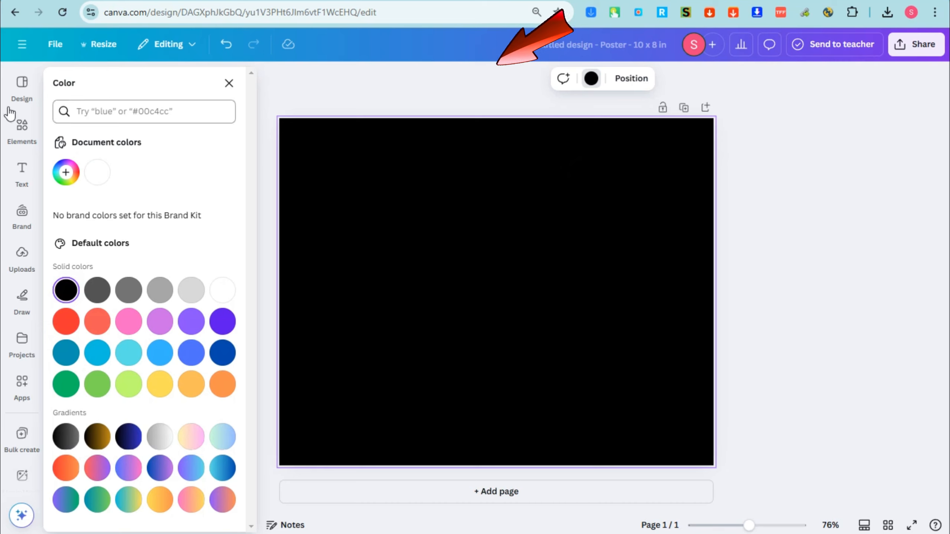
left_click(20, 130)
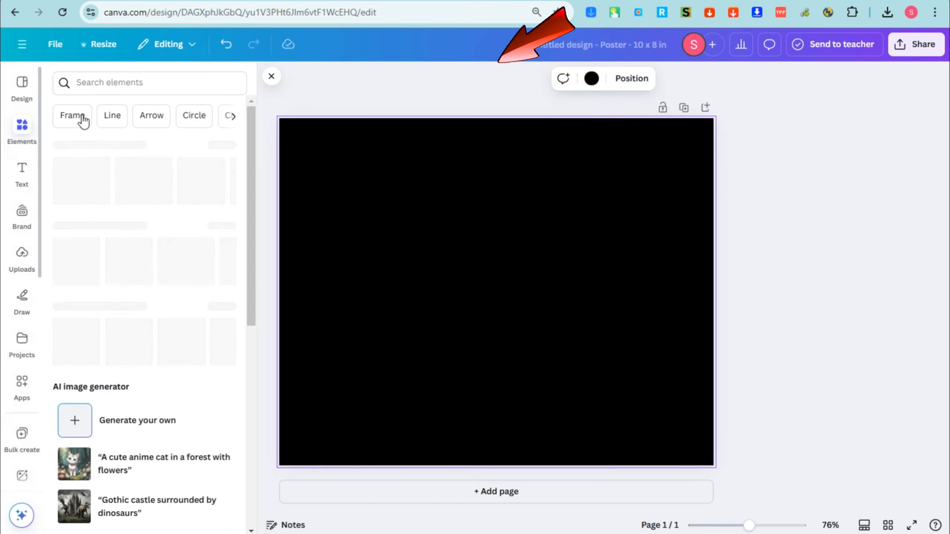
left_click(115, 84)
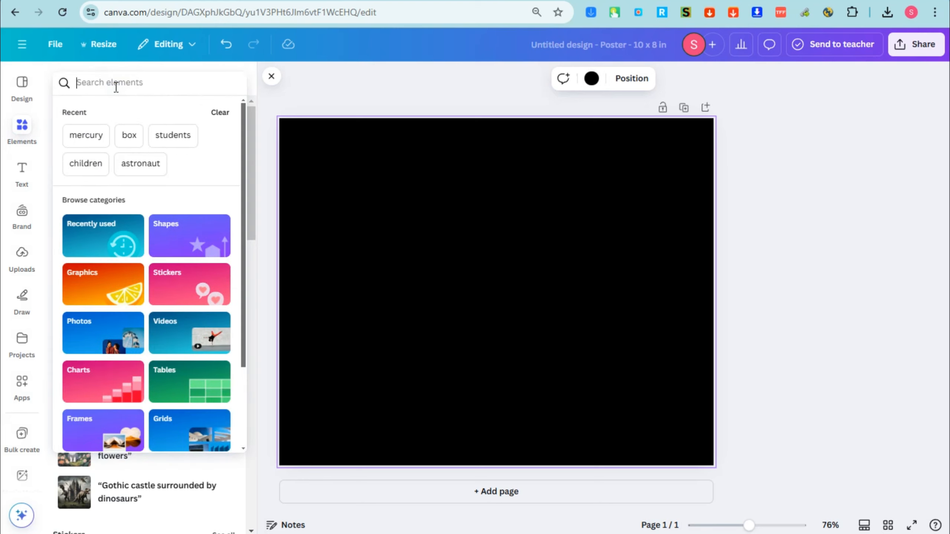
type("box")
key("Return")
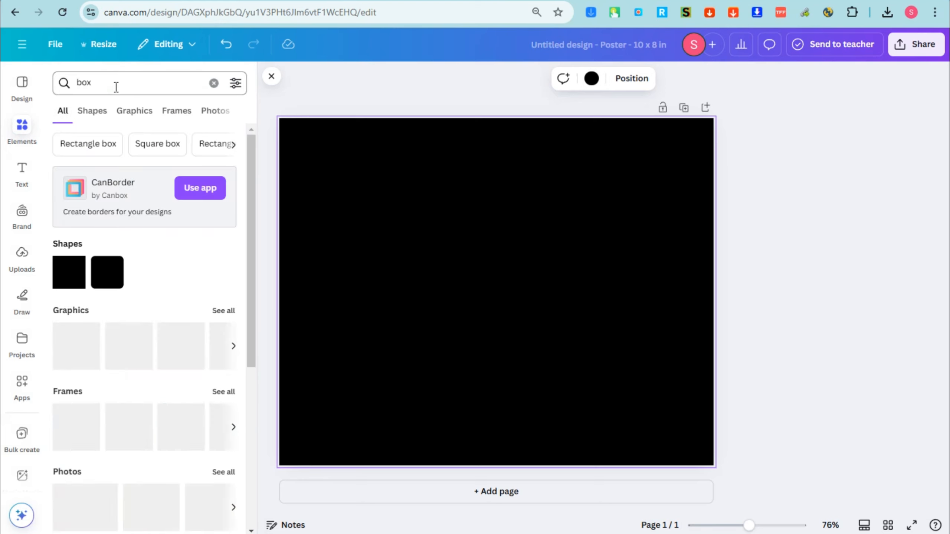
left_click(83, 277)
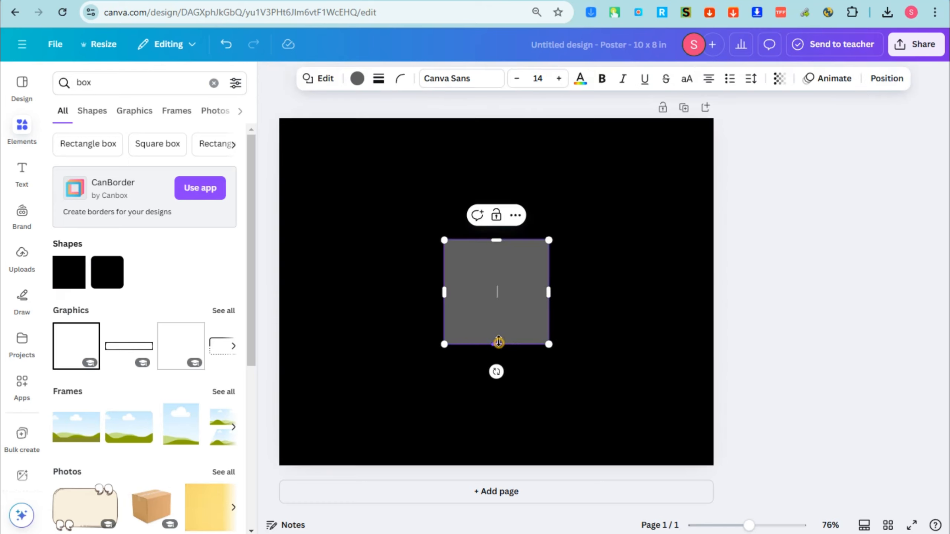
Reshape the square into a wide, flat bar centred near the poster's upper edge and fill it with white
mouse_move(498, 343)
left_mouse_down()
mouse_move(492, 159)
mouse_move(610, 154)
left_mouse_up()
left_click_drag(442, 153, 376, 152)
left_click(357, 79)
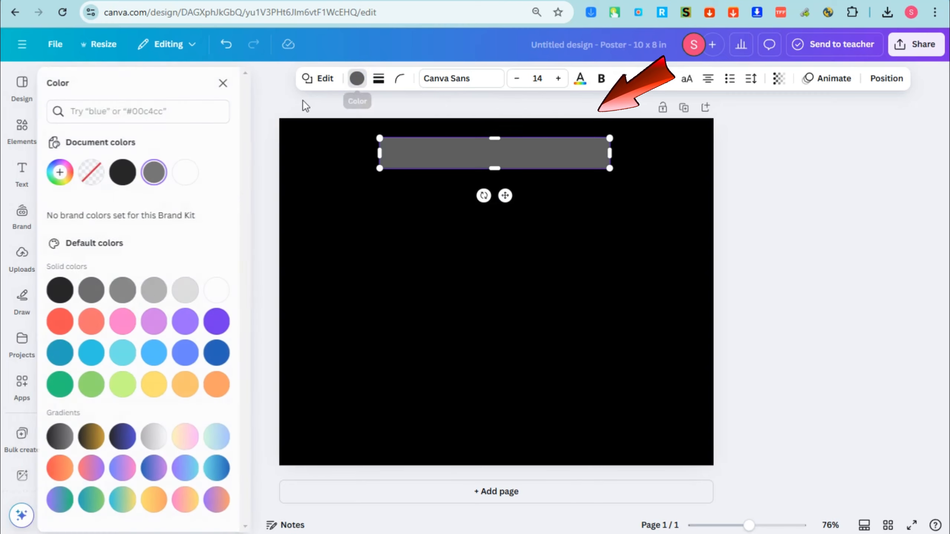
left_click(191, 178)
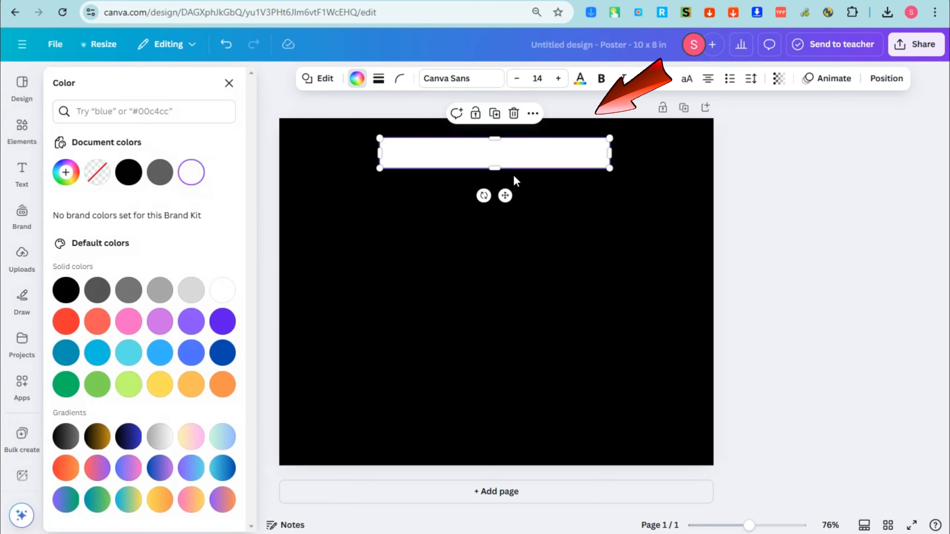
left_click(650, 171)
left_click_drag(579, 158, 582, 153)
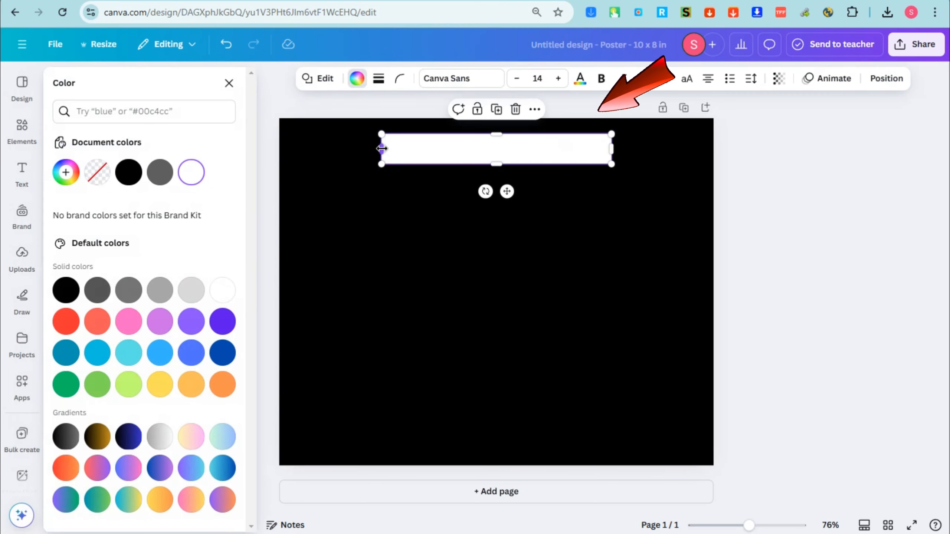
left_click_drag(381, 149, 369, 148)
left_click_drag(614, 149, 627, 147)
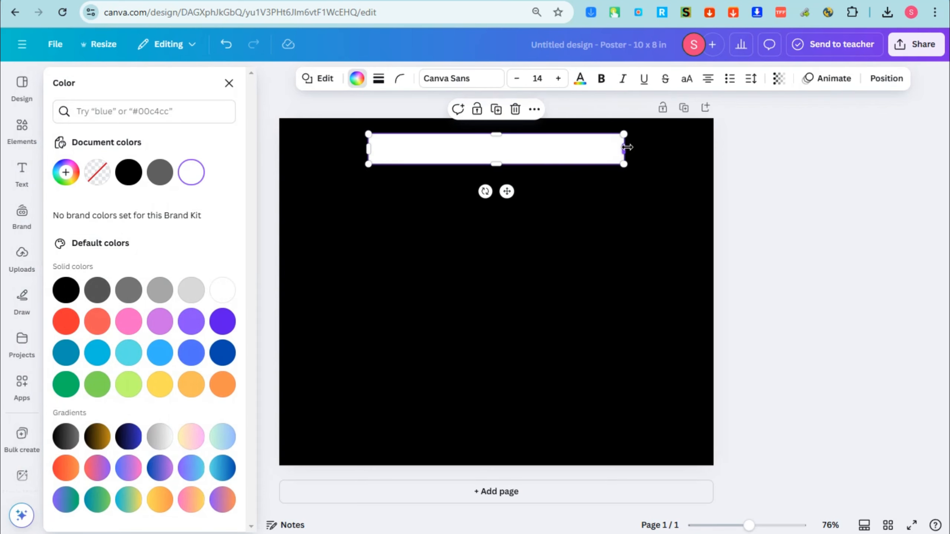
Add a heading to the poster reading "Your One-Stop Car Service Shop!", including the quotation marks
left_click(21, 173)
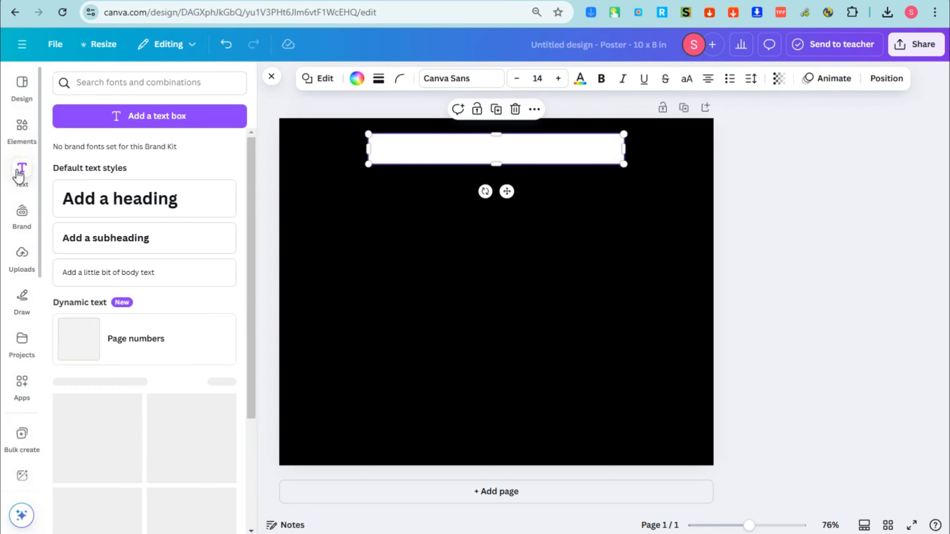
left_click(127, 197)
left_click(502, 193)
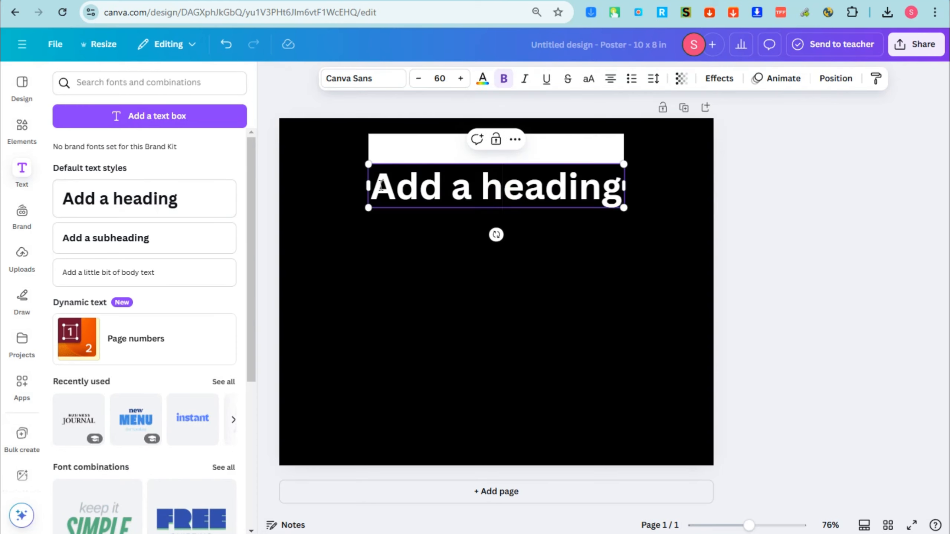
left_click_drag(381, 185, 568, 185)
type("\"Your One-Stop Car Service Shop!\"")
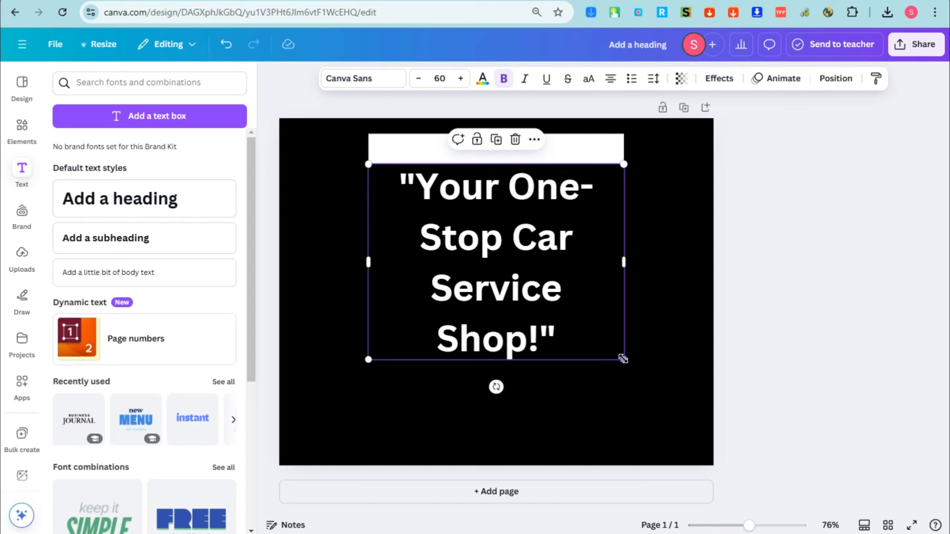
Shrink the car service heading to size 22.8 on a single line and place it over the white bar
left_click_drag(623, 359, 481, 250)
left_click_drag(486, 206, 658, 199)
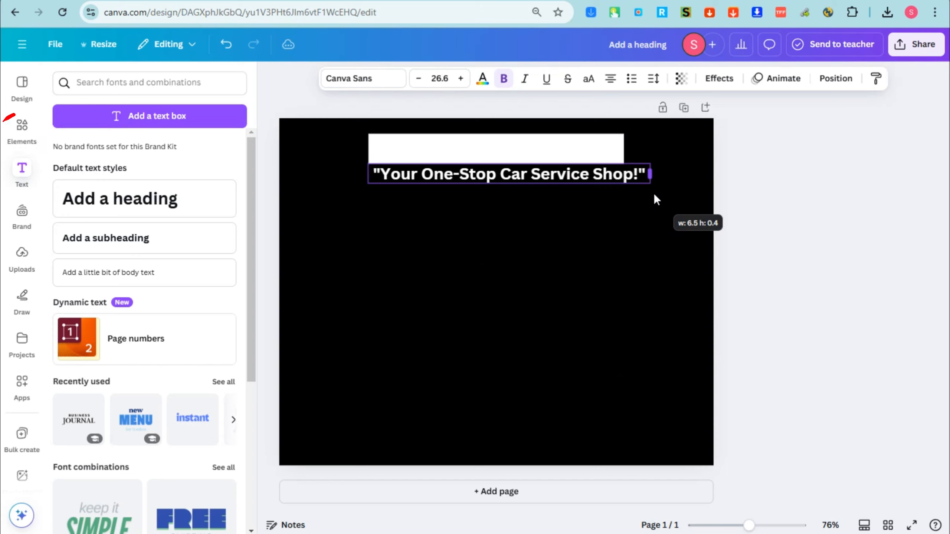
left_click(624, 212)
left_click_drag(613, 174, 611, 140)
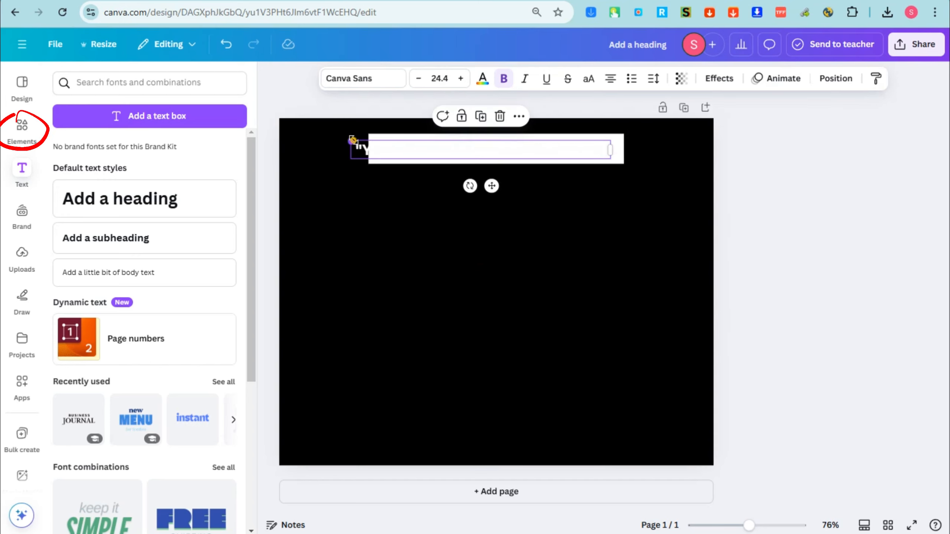
left_click_drag(351, 140, 369, 142)
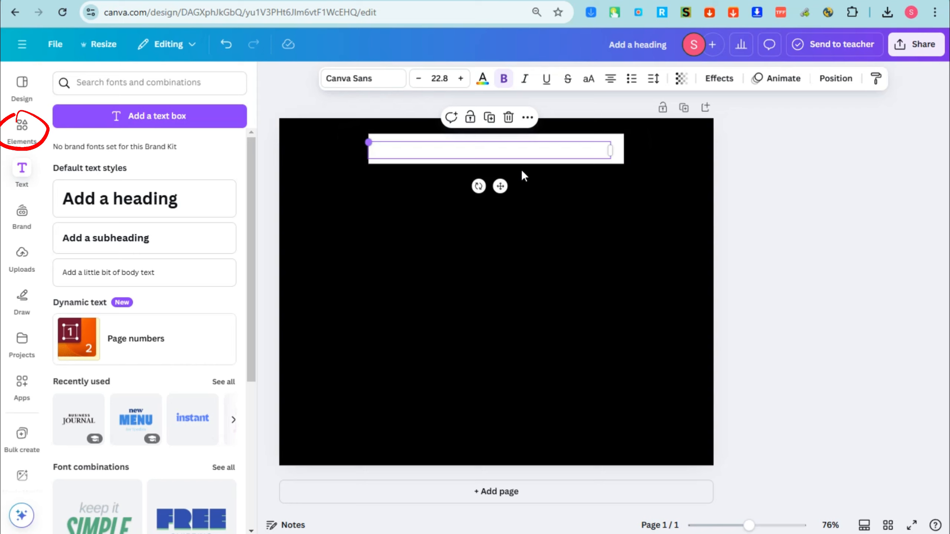
Colour the heading text black and centre it on the white bar
left_click(483, 80)
left_click(71, 294)
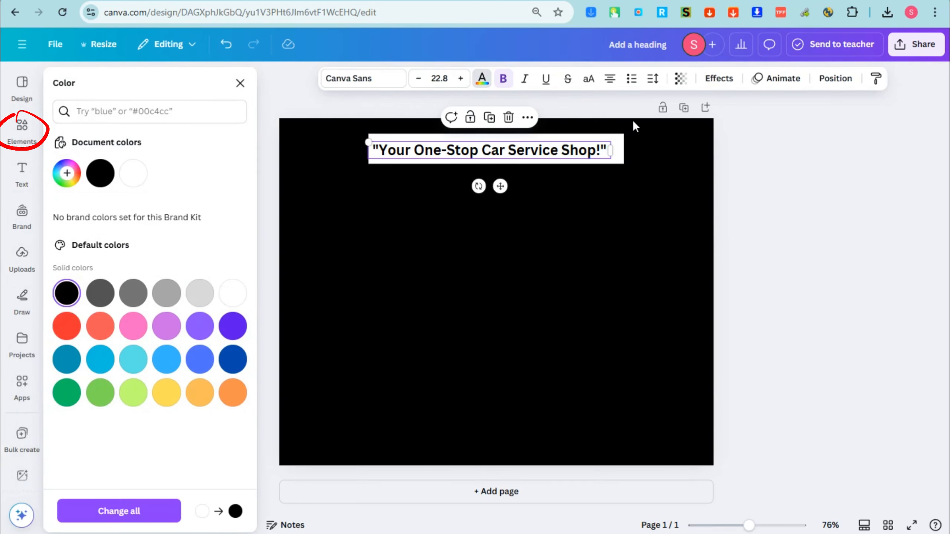
left_click_drag(588, 150, 595, 151)
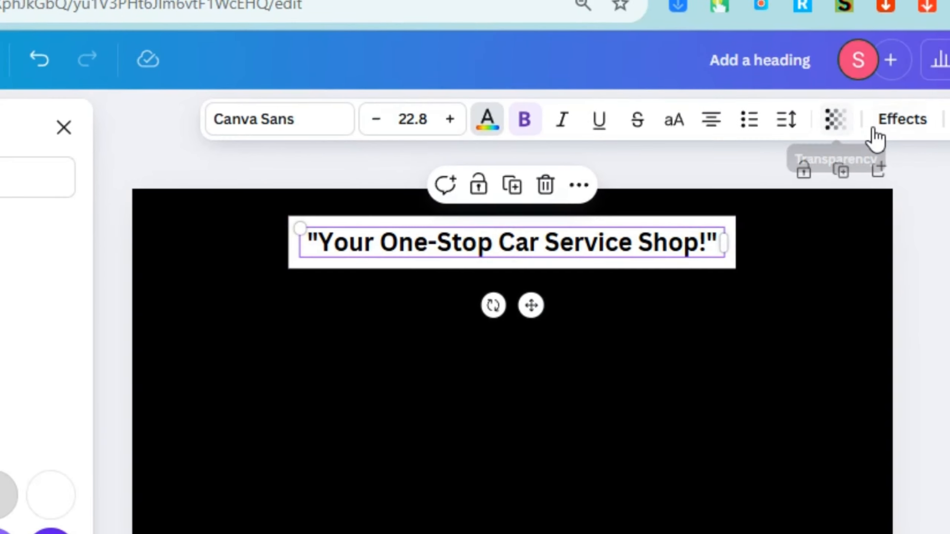
Increase the heading's font size to 23.8 and widen its text box so it fits on one line within the bar
left_click(450, 120)
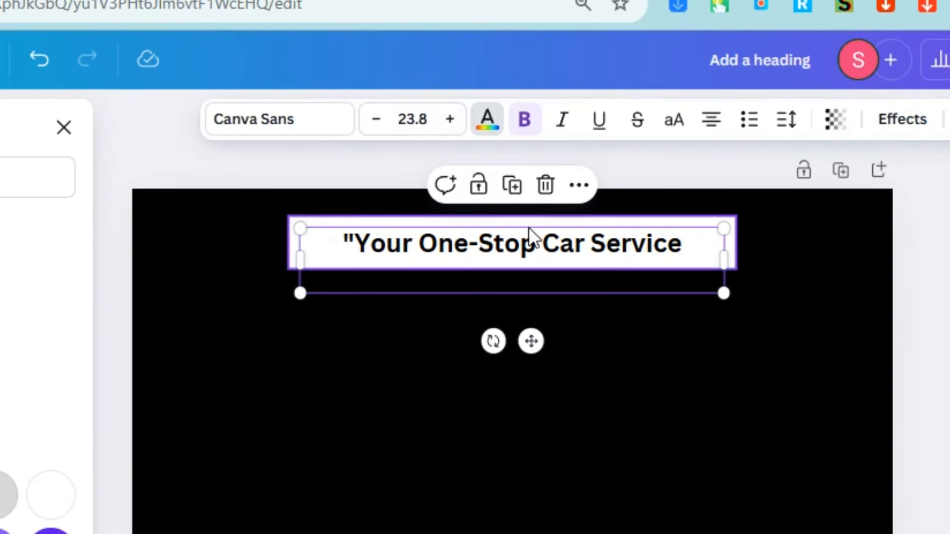
left_click_drag(530, 237, 520, 234)
left_click_drag(712, 243, 729, 253)
left_click_drag(658, 246, 664, 248)
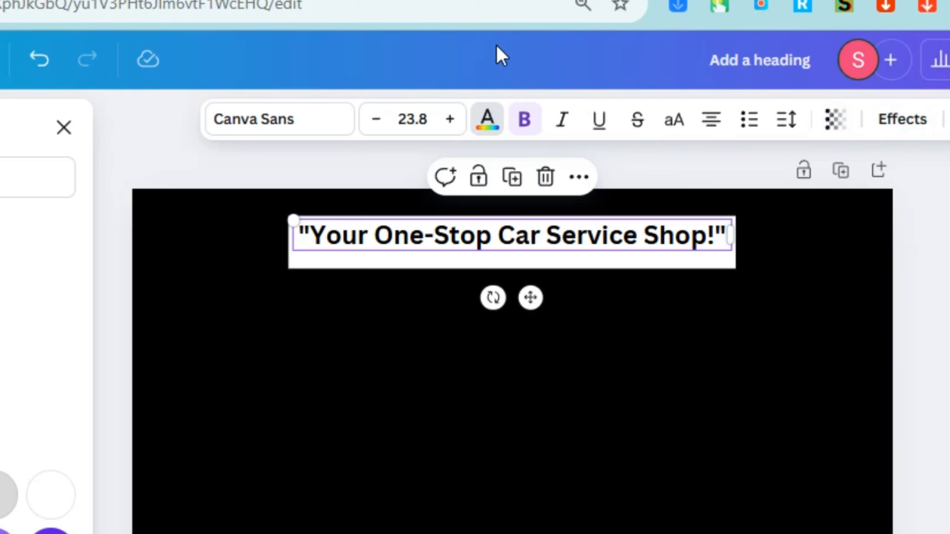
Try the heading without bold and with italic, restoring its bold upright style
left_click(525, 120)
left_click(525, 121)
left_click(563, 123)
left_click(563, 124)
left_click_drag(590, 235, 585, 226)
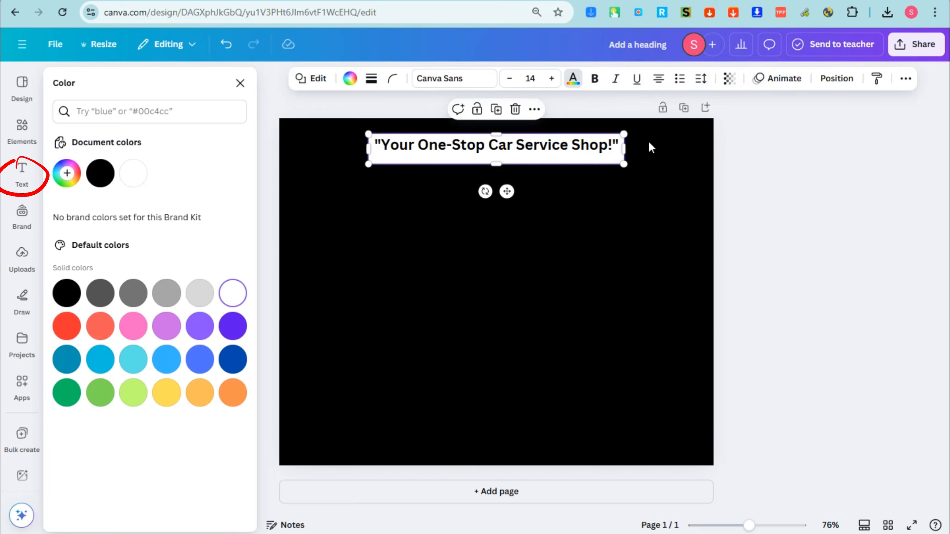
Try the Shadow and Lift effects on the heading, then apply the Outline effect with thickness 50
left_click(596, 151)
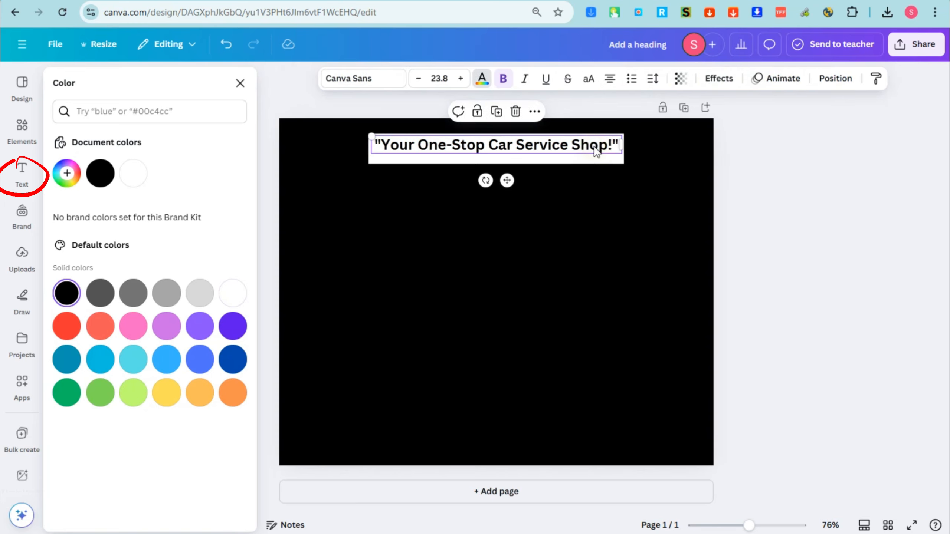
left_click(713, 81)
left_click(149, 172)
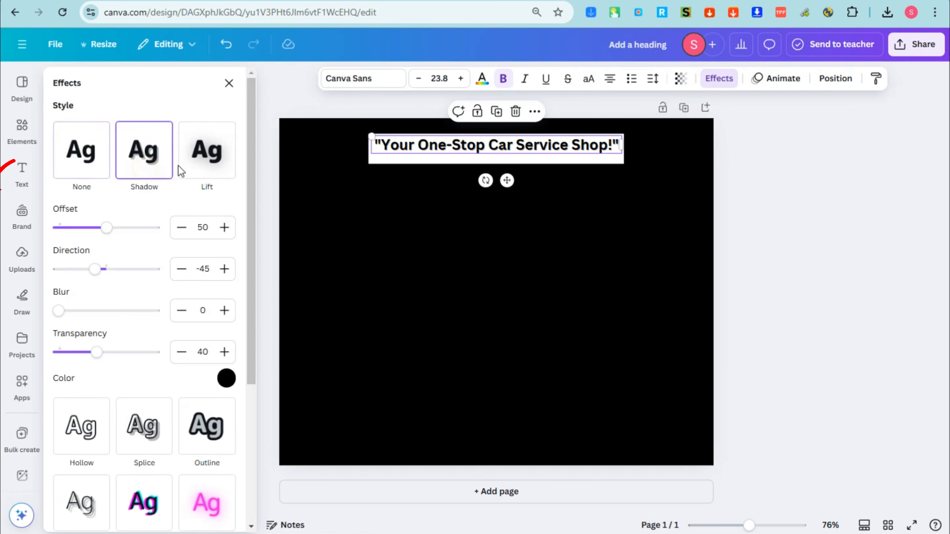
left_click(183, 168)
left_click_drag(119, 233, 160, 228)
left_click(208, 297)
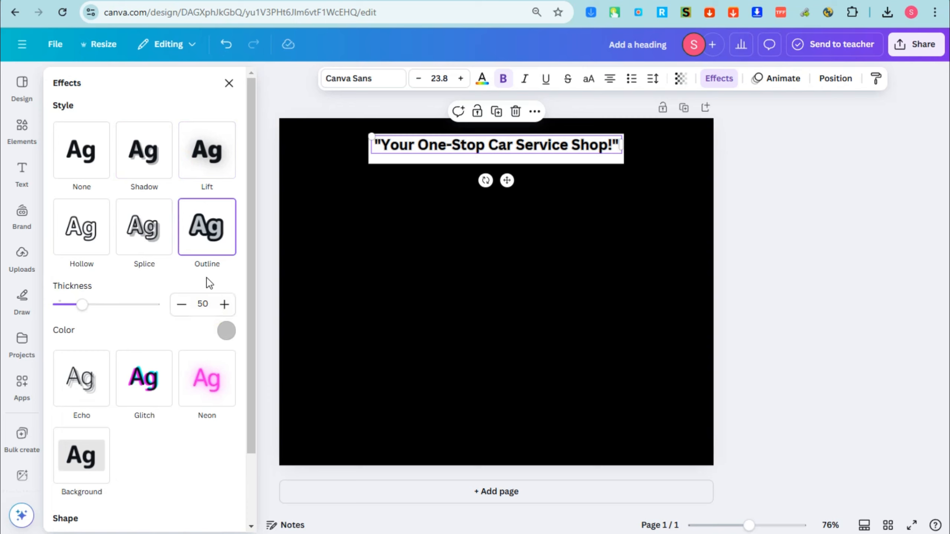
Try black, light orange and red for the heading's outline, settle on white, and close the effect settings
left_click(225, 332)
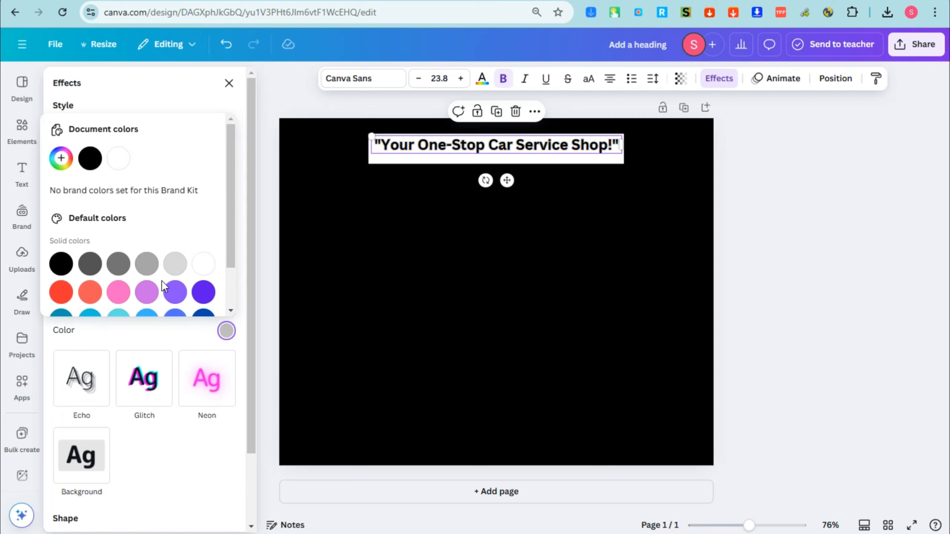
left_click(63, 266)
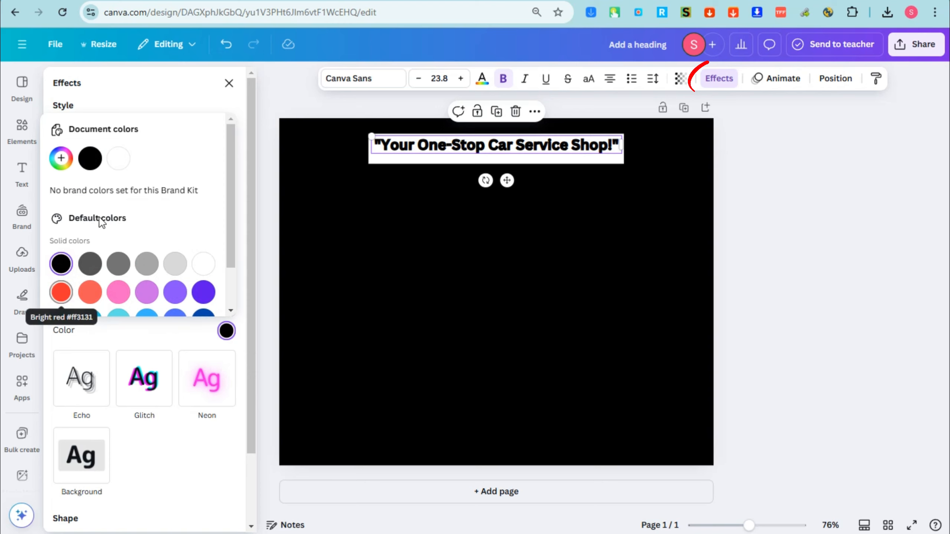
scroll(56, 287, "down", 2)
left_click(175, 297)
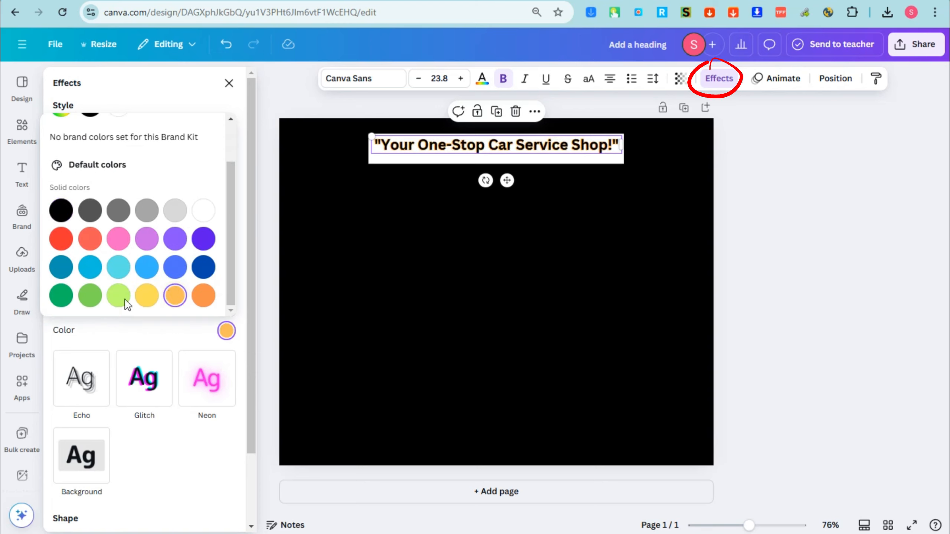
left_click(58, 240)
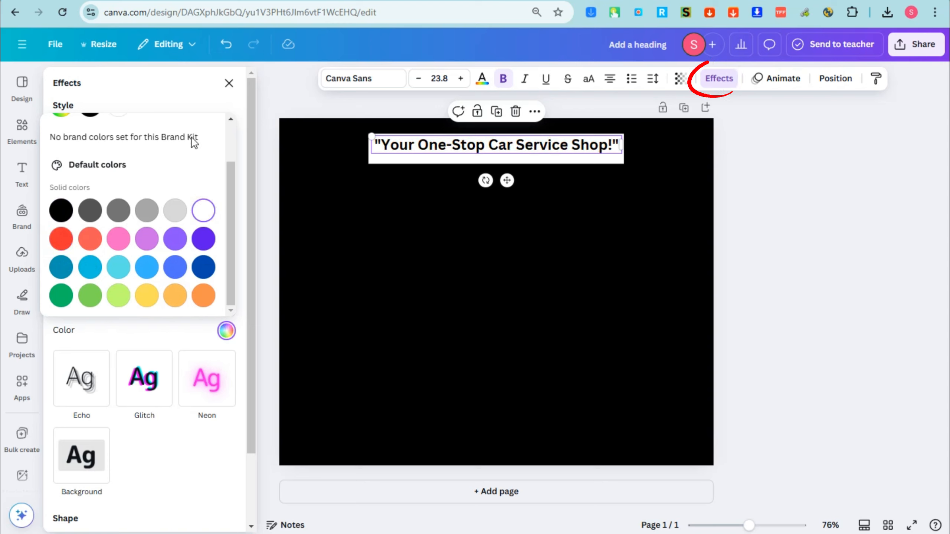
scroll(181, 197, "up", 2)
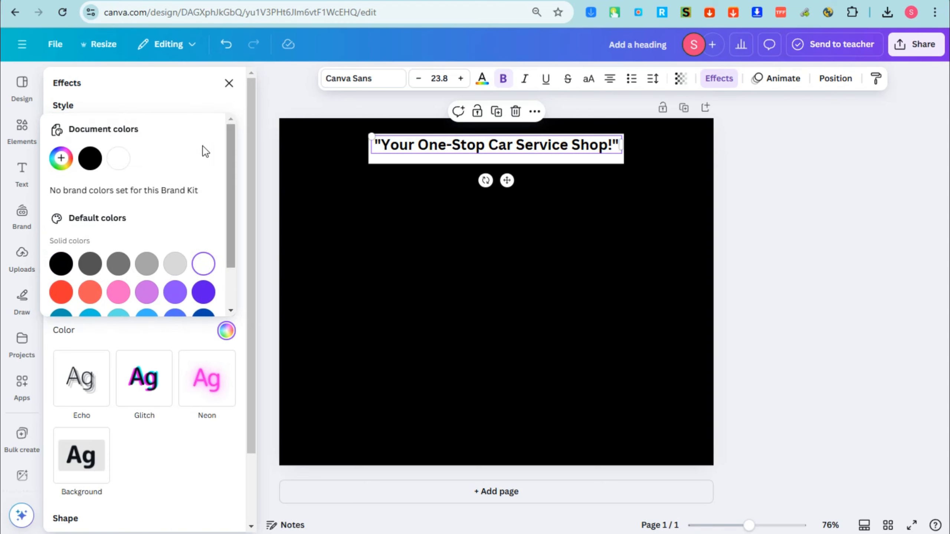
left_click(712, 78)
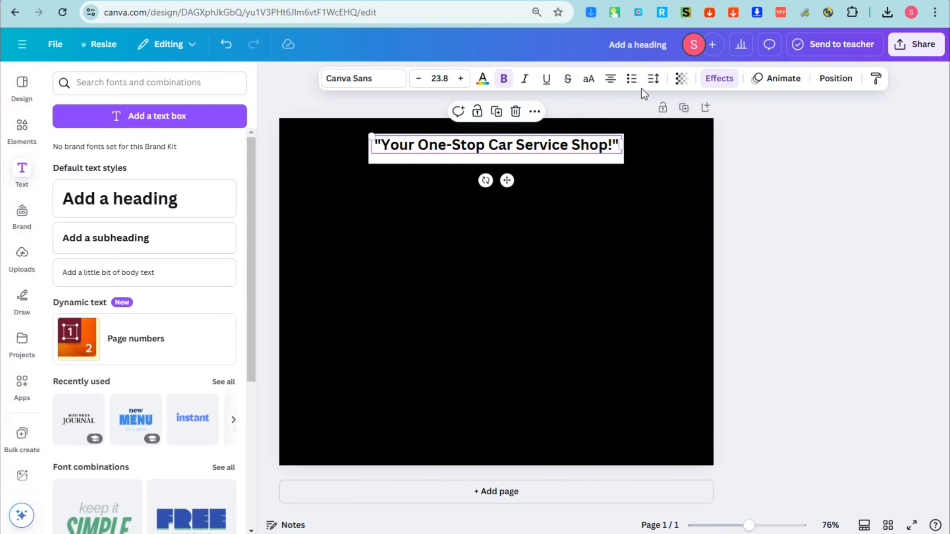
Set the heading's Outline effect thickness to 200
left_click(707, 81)
left_click_drag(92, 307, 170, 311)
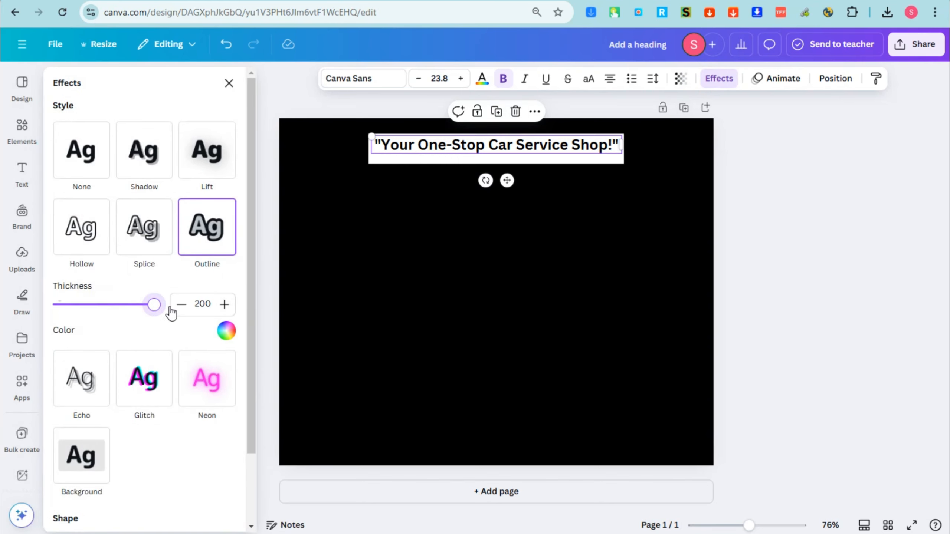
left_click_drag(537, 153, 535, 145)
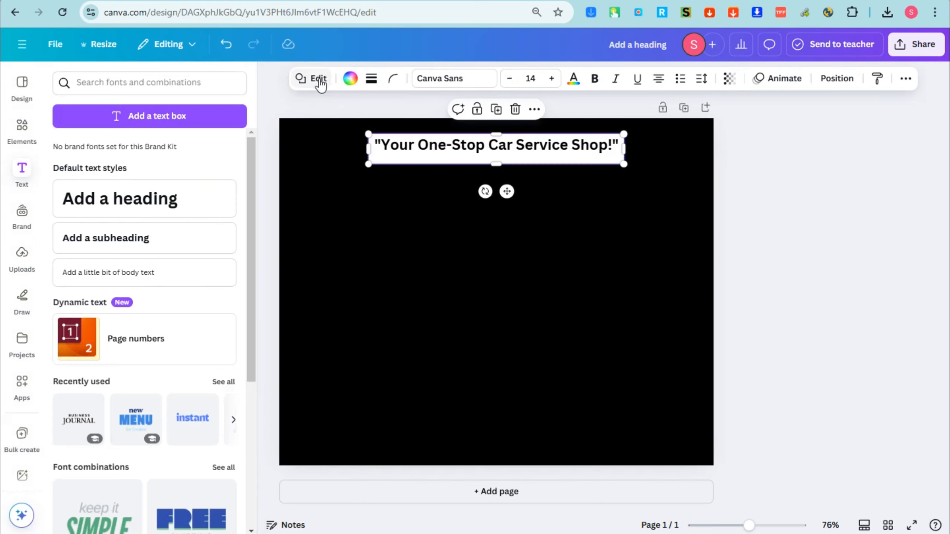
left_click(316, 79)
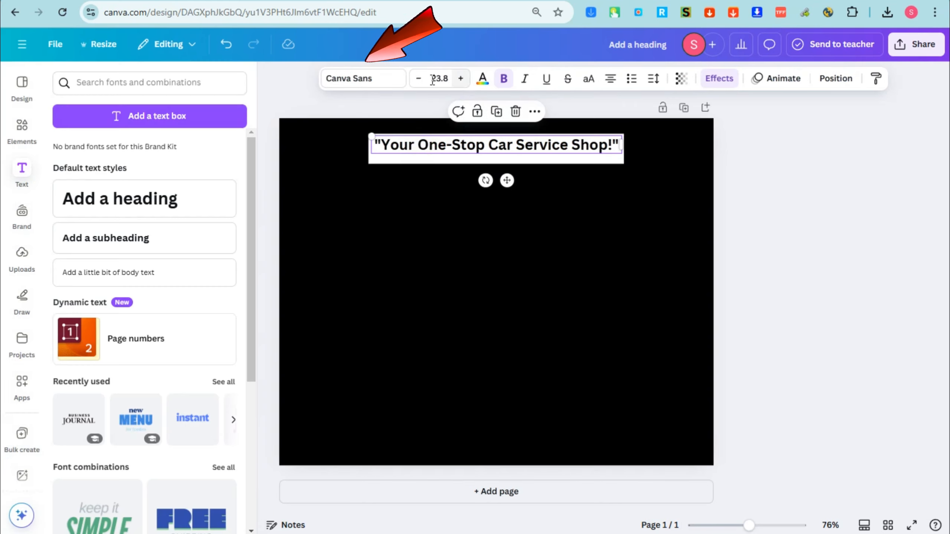
Try Tenor Sans for the heading, settle on Cooper BT, and center the text vertically within the white bar
left_click(350, 85)
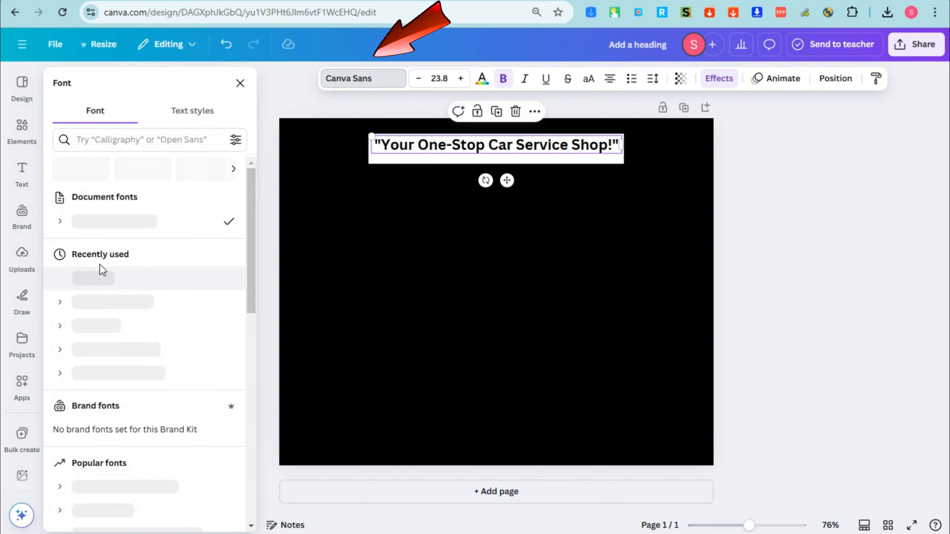
left_click(119, 430)
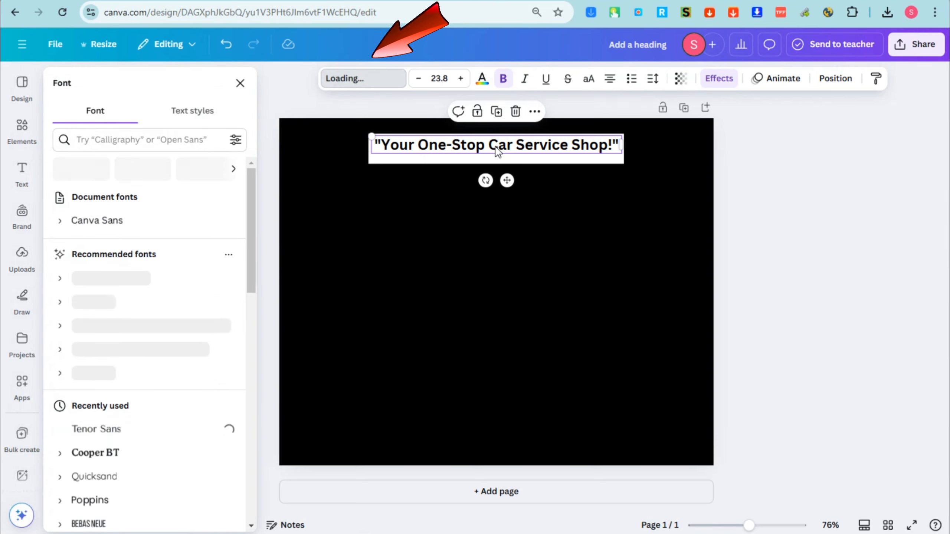
left_click_drag(515, 158, 512, 147)
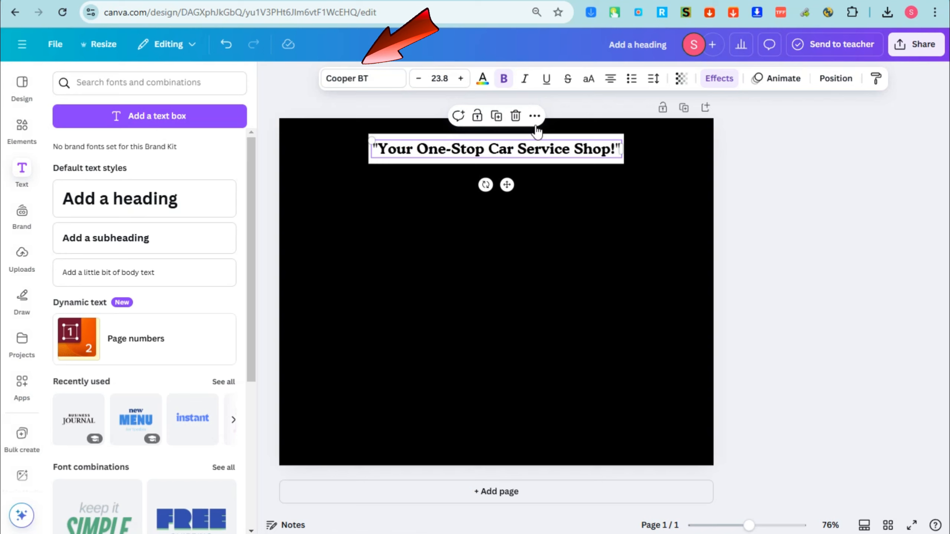
Duplicate the heading with its bar as a smaller tagline beneath, reading "Drive Smooth. Stay Safe. We've Got You Covered!"
left_click_drag(588, 180, 370, 135)
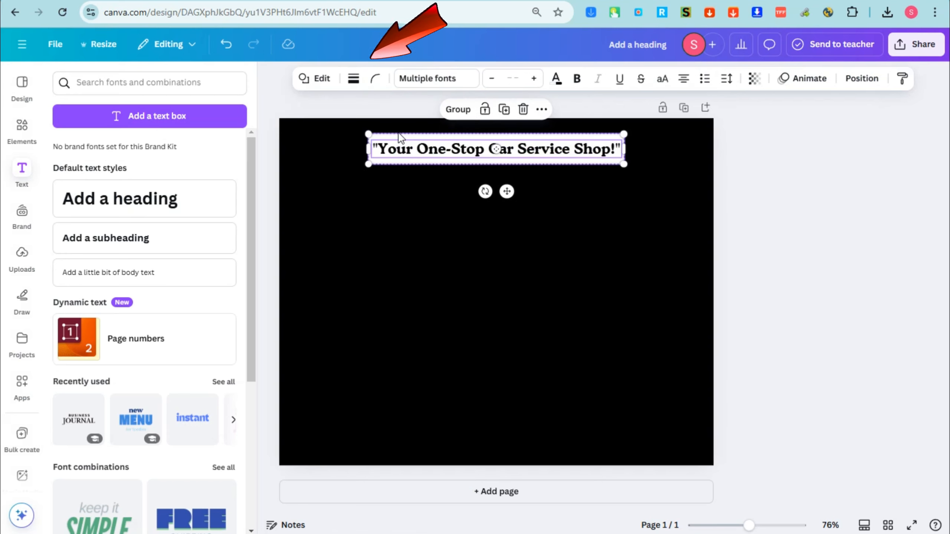
key("ctrl+d")
left_click_drag(544, 164, 550, 194)
left_click_drag(641, 177, 603, 229)
left_click(874, 193)
left_click_drag(470, 196, 564, 179)
left_click_drag(584, 236, 584, 189)
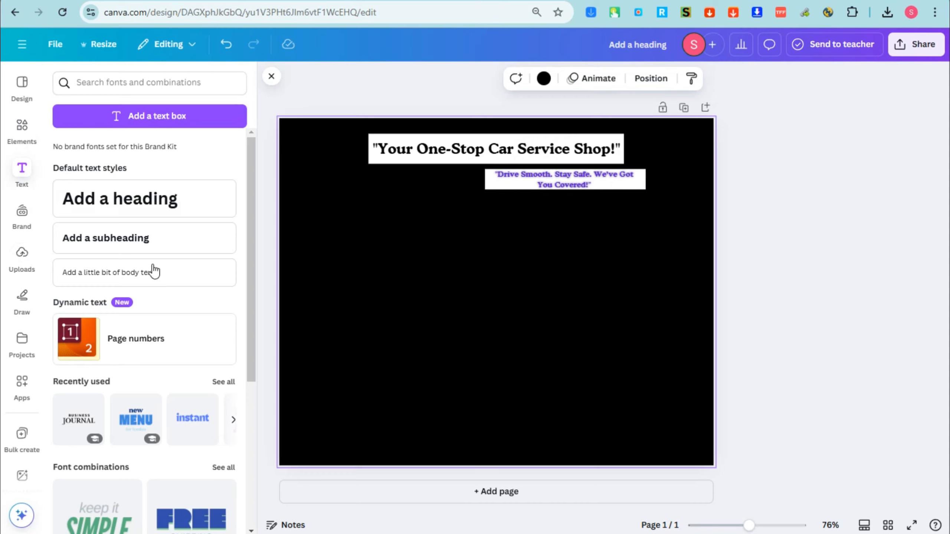
Search the elements for "frame" and add the square frame to the poster
left_click(19, 125)
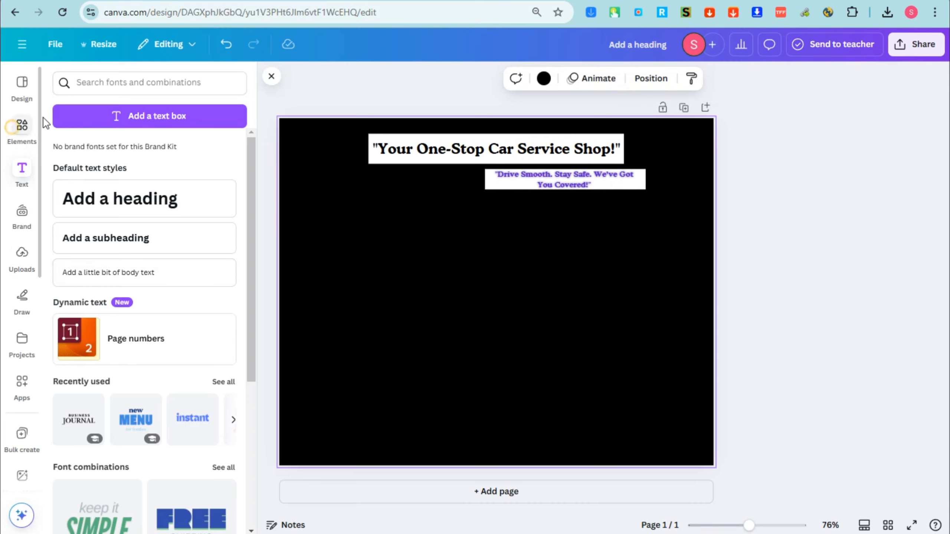
left_click(136, 83)
type("frame")
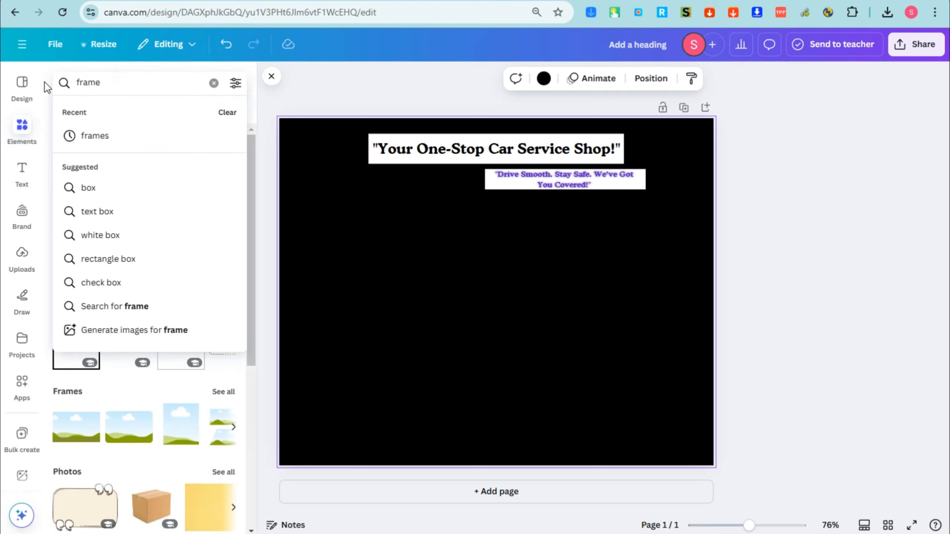
key("Return")
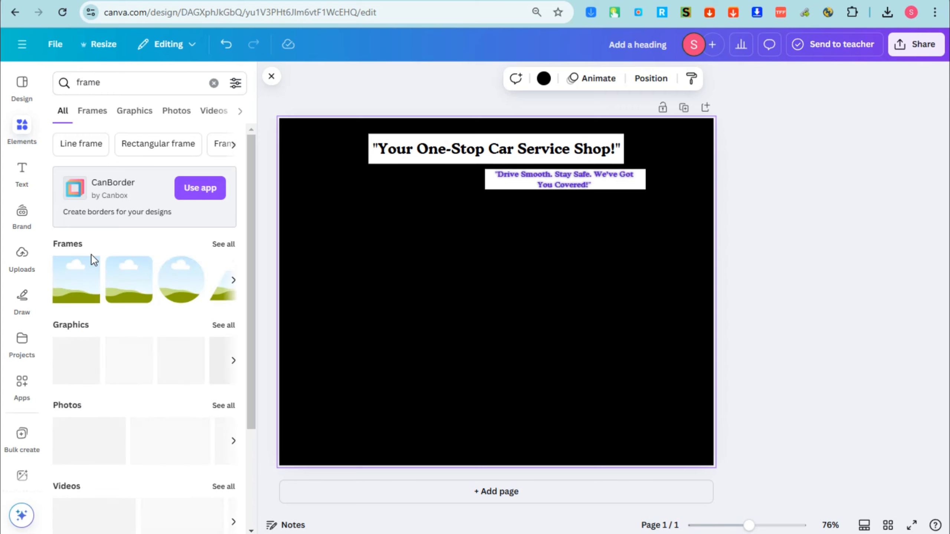
left_click_drag(92, 260, 550, 248)
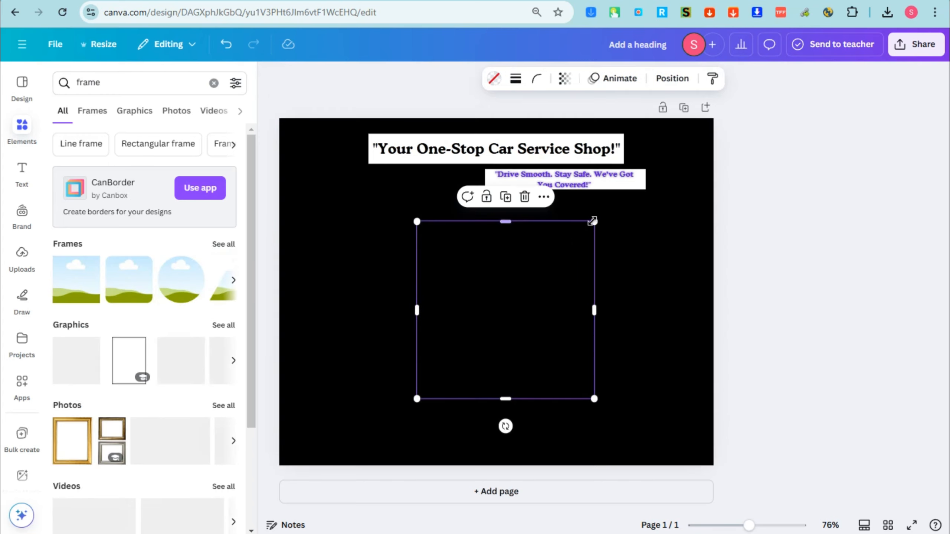
Resize the frame into a wide rectangle about as wide as the heading bar and place it beneath the tagline
left_click_drag(595, 222, 549, 270)
left_click_drag(486, 311, 486, 258)
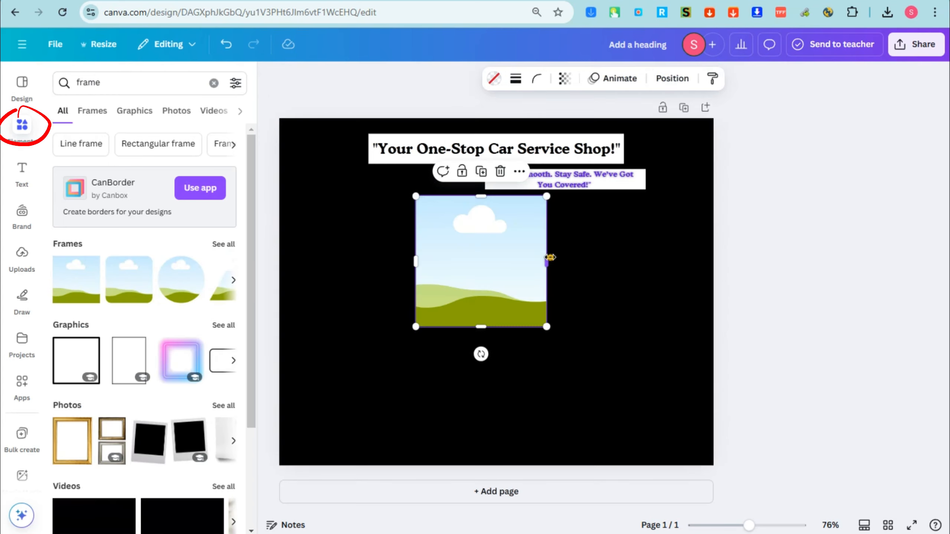
left_click_drag(548, 261, 638, 261)
left_click_drag(413, 263, 380, 263)
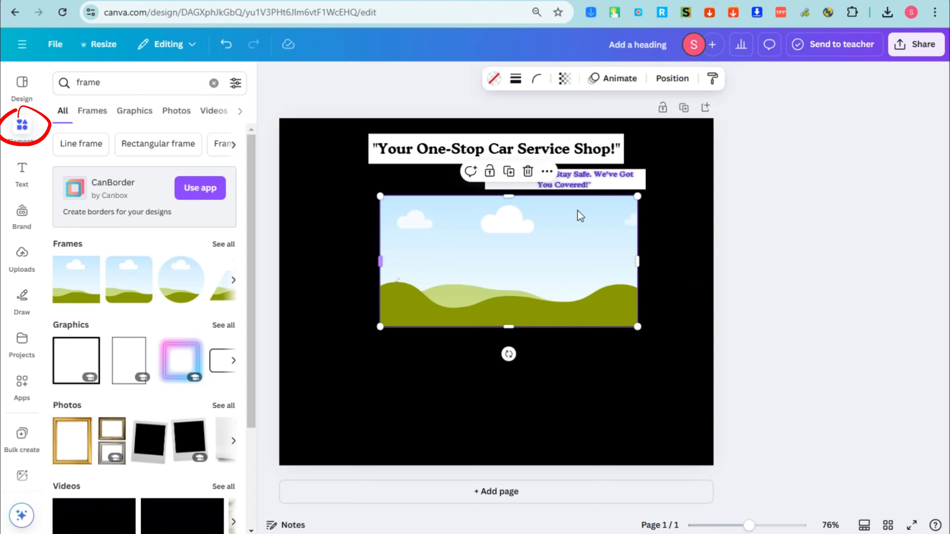
left_click_drag(637, 196, 624, 202)
left_click_drag(570, 244, 568, 235)
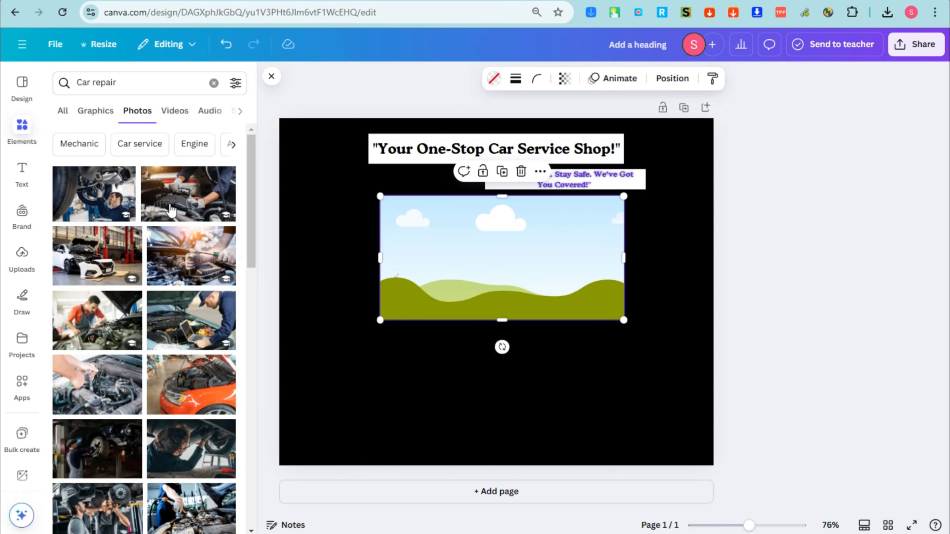
Browse the "Car repair" photos and fill the frame with the one of two mechanics working under a car
scroll(101, 455, "down", 2)
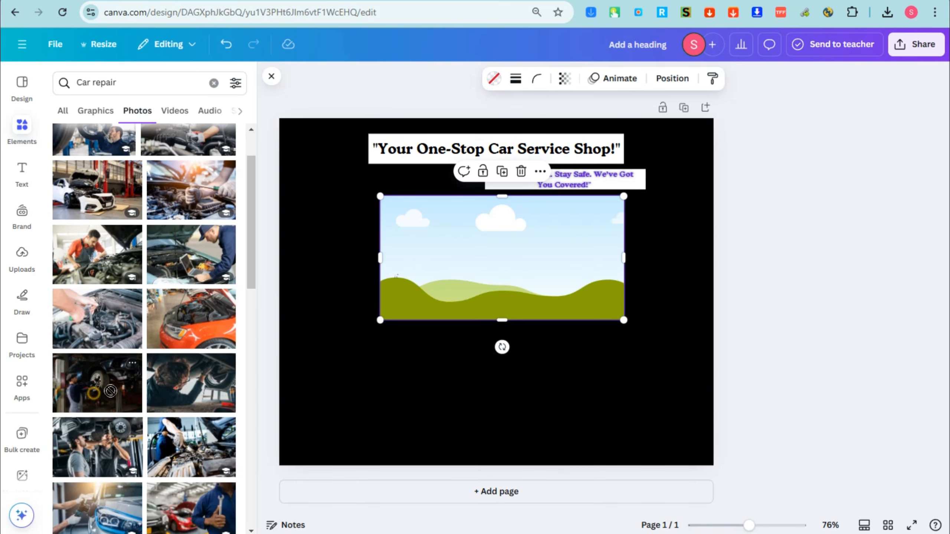
left_click_drag(110, 391, 198, 315)
left_click_drag(181, 265, 164, 415)
scroll(165, 468, "down", 2)
left_click_drag(98, 382, 437, 292)
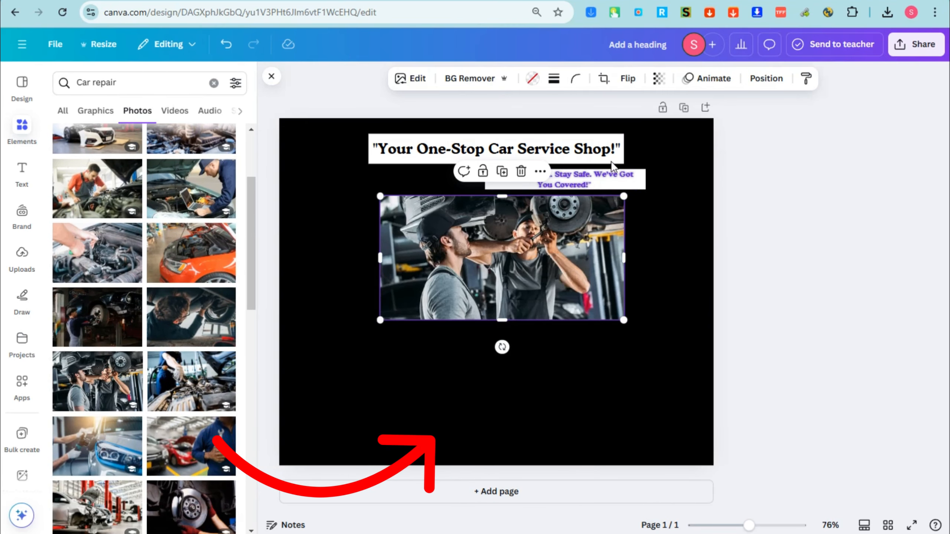
Widen the framed photo slightly on both sides and center the tagline between the heading and the photo
left_click_drag(379, 262, 368, 262)
left_click_drag(624, 255, 633, 255)
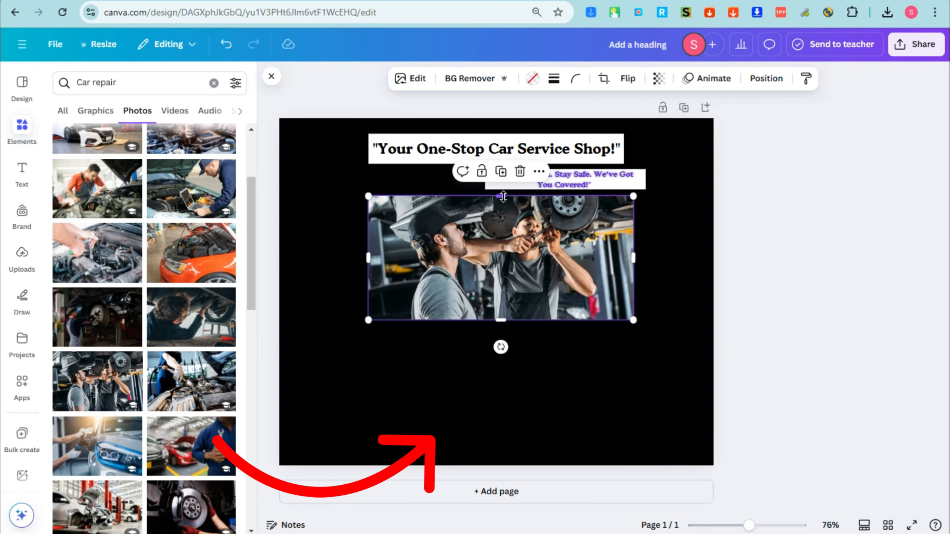
left_click_drag(503, 196, 503, 195)
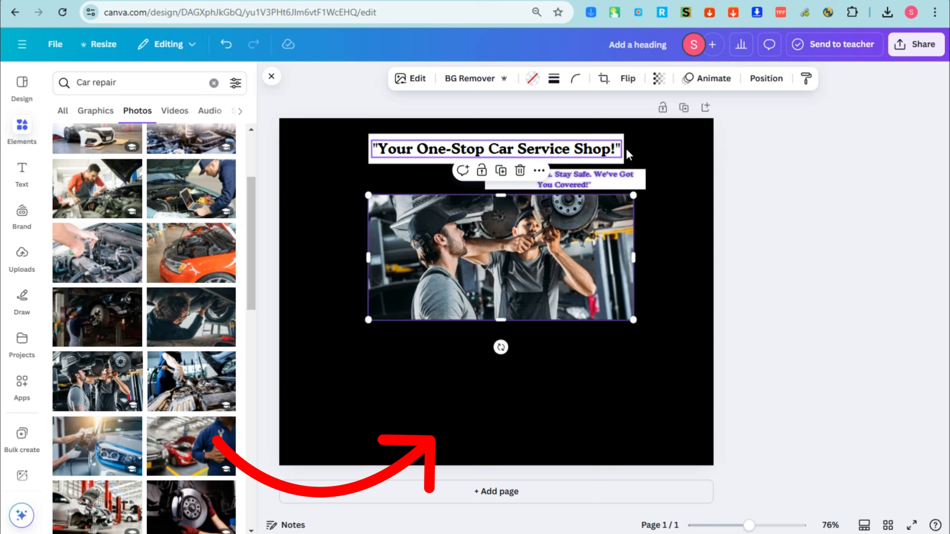
left_click_drag(572, 176, 571, 175)
left_click_drag(585, 179, 535, 179)
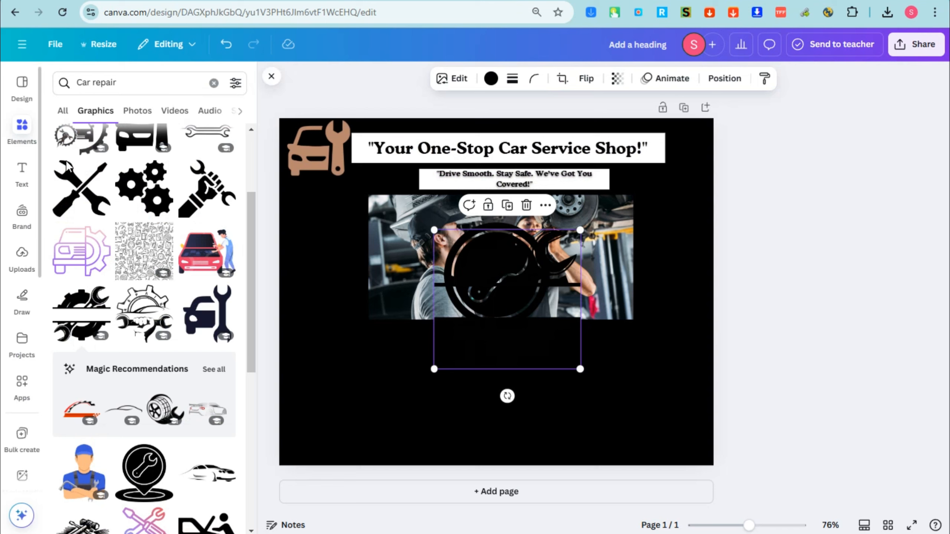
Move the gear-and-wrench graphic to the poster's lower-right area, shrink it and recolor it light brown
left_click_drag(502, 315, 644, 397)
left_click_drag(720, 312, 681, 351)
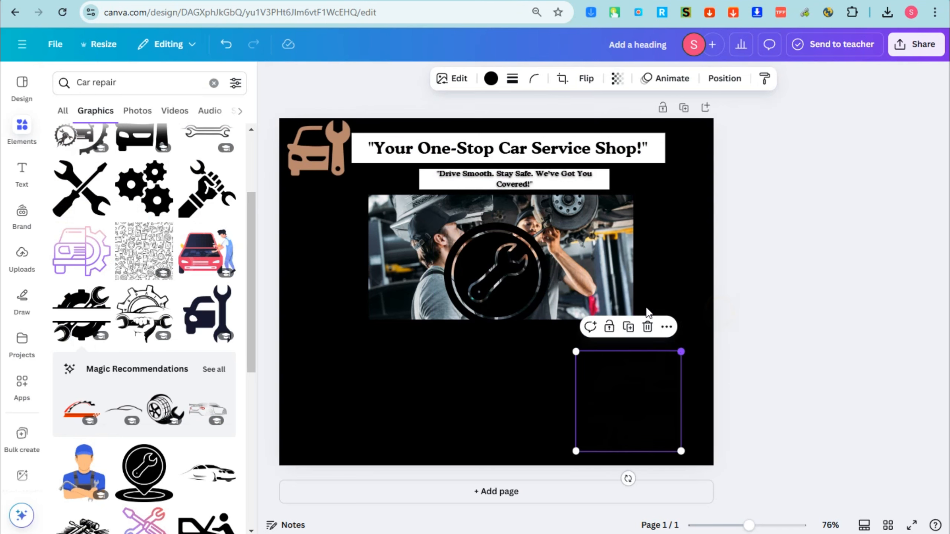
left_click(492, 79)
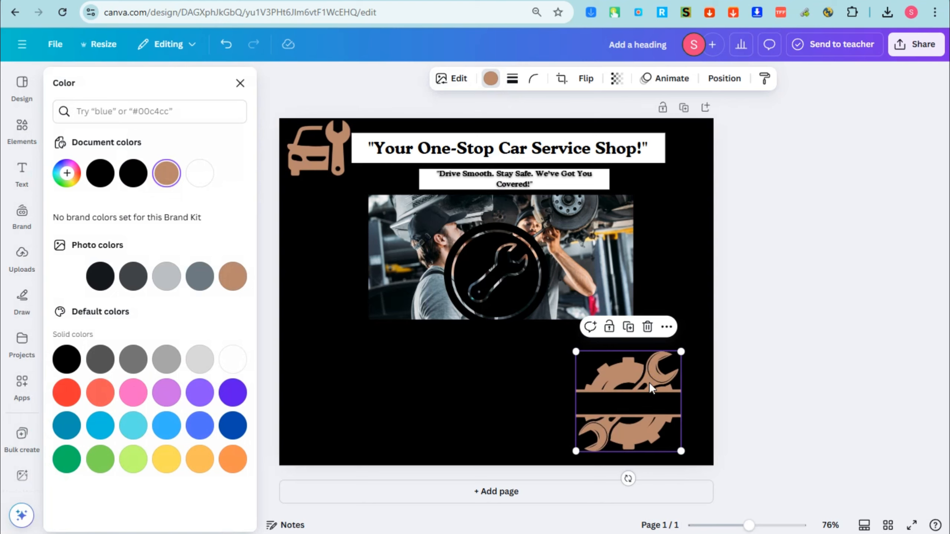
Shrink the gear-and-wrench graphic into the poster's upper-right corner and send it backward behind the heading bar
left_click_drag(681, 352, 701, 154)
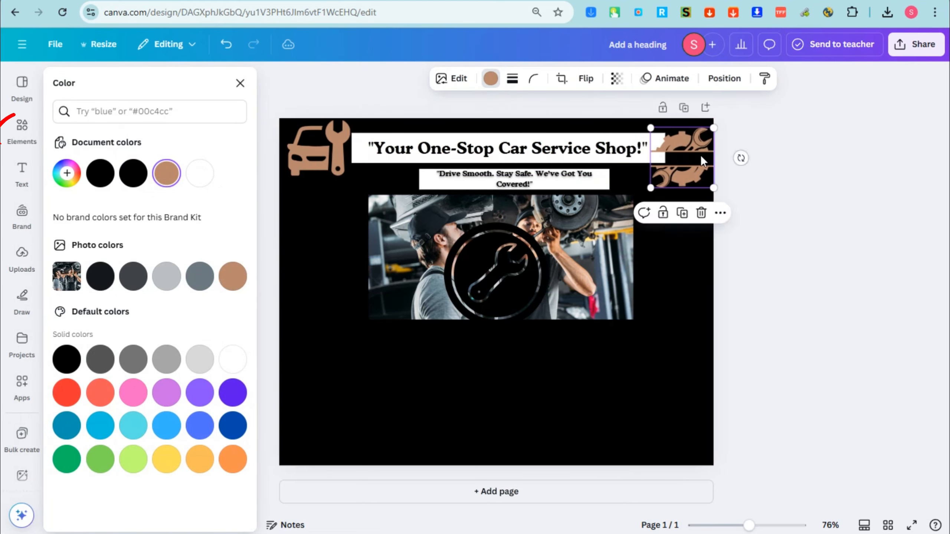
right_click(701, 154)
mouse_move(755, 301)
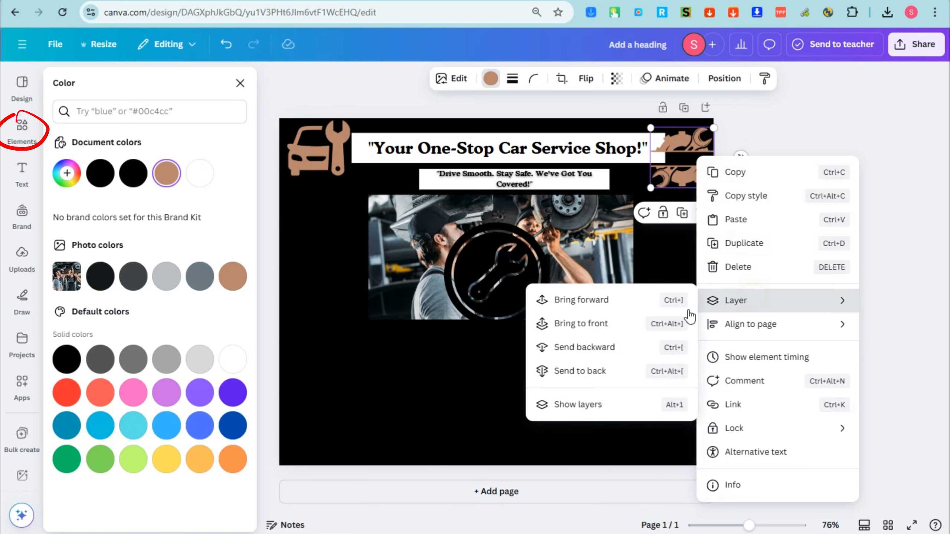
left_click(617, 344)
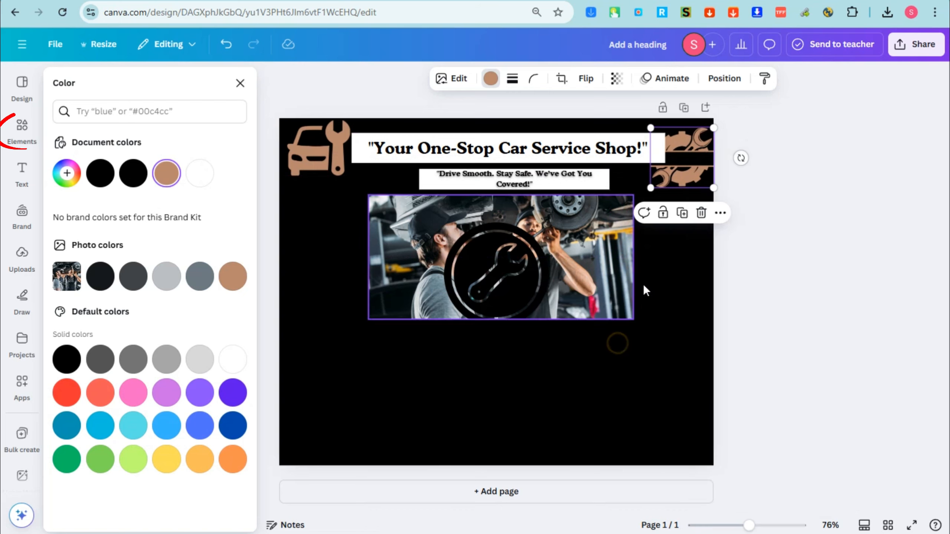
Enlarge the car-and-wrench graphic against the poster's left edge, and place the wrench pin, shrunk and recolored light brown, below the gear graphic
left_click(336, 156)
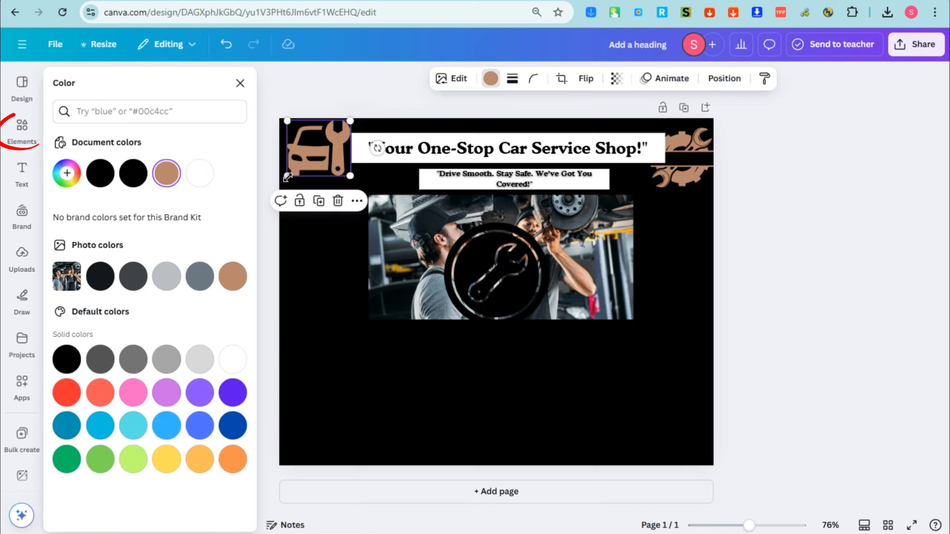
left_click_drag(287, 176, 311, 169)
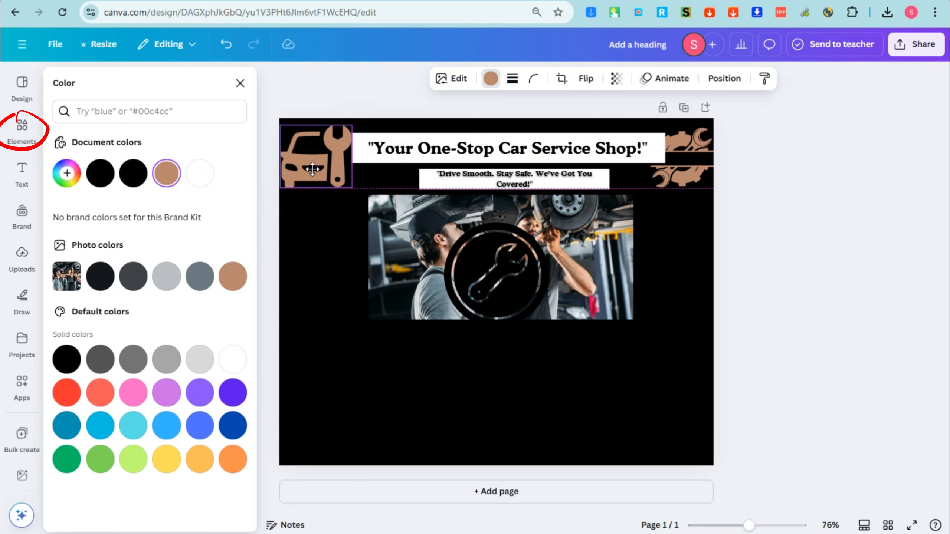
left_click(498, 304)
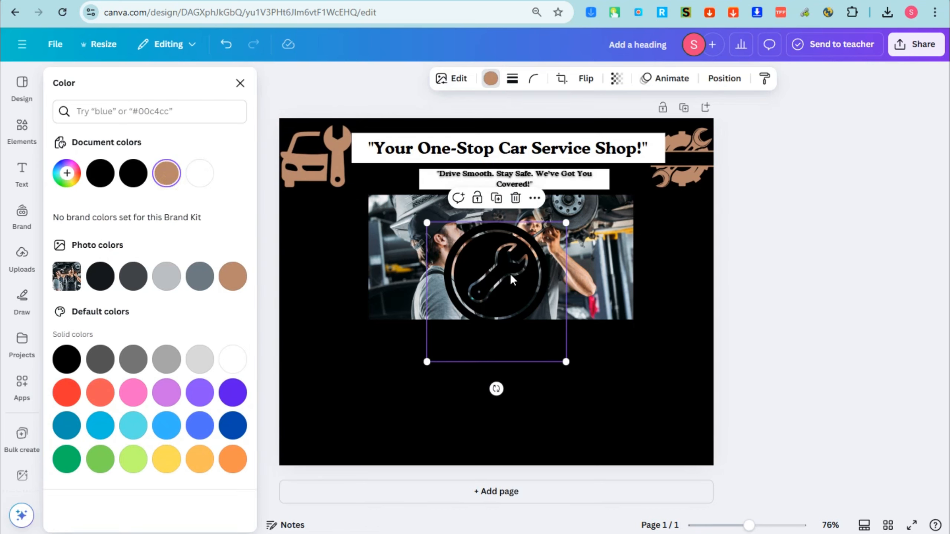
left_click_drag(565, 223, 704, 211)
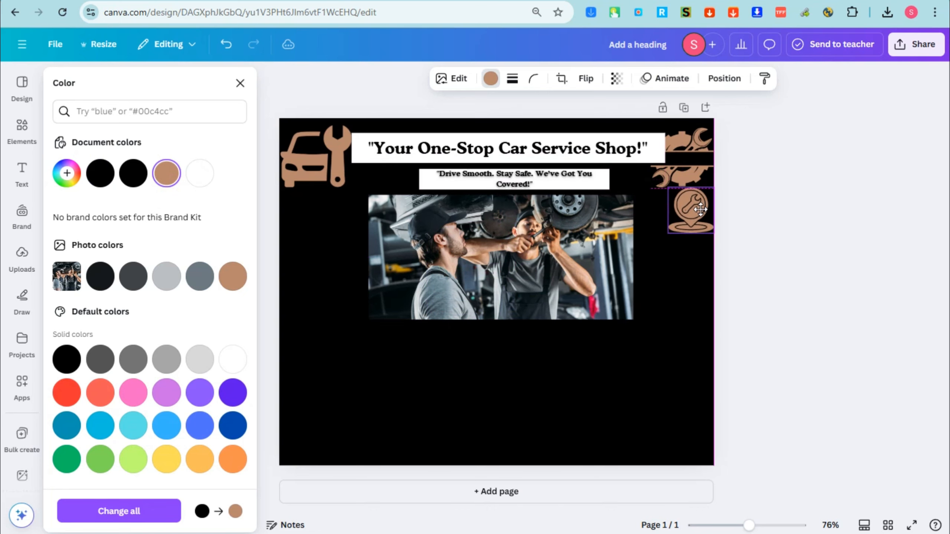
Move the tagline up against the heading bar, and narrow the mechanics photo from its left side and raise it
left_click(545, 182)
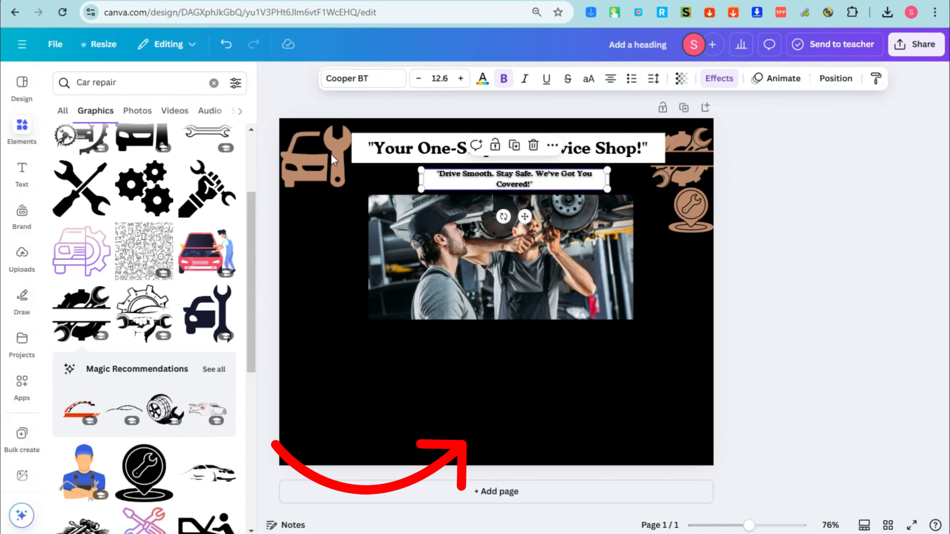
left_click(376, 254)
left_click_drag(369, 257, 382, 255)
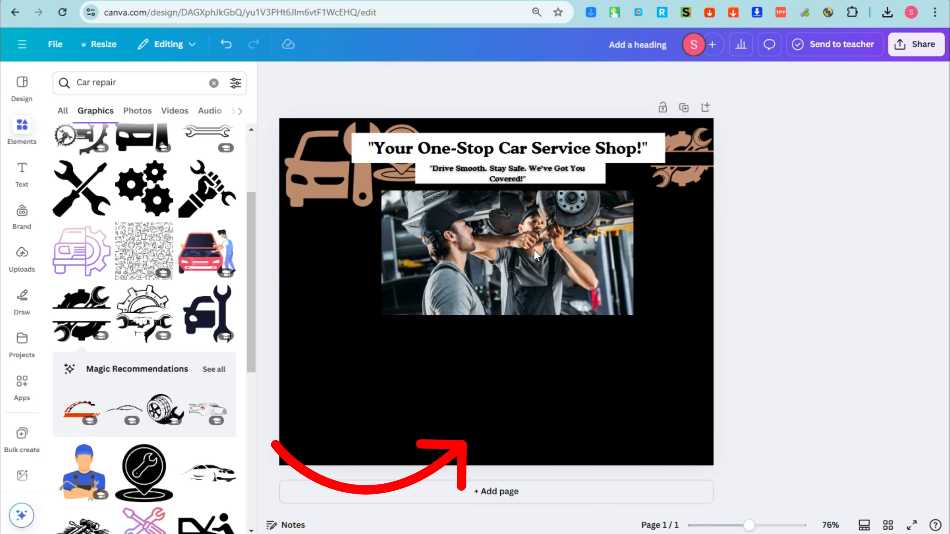
Search the graphics for "box" and add the solid black square to the poster
left_click(131, 87)
type("box")
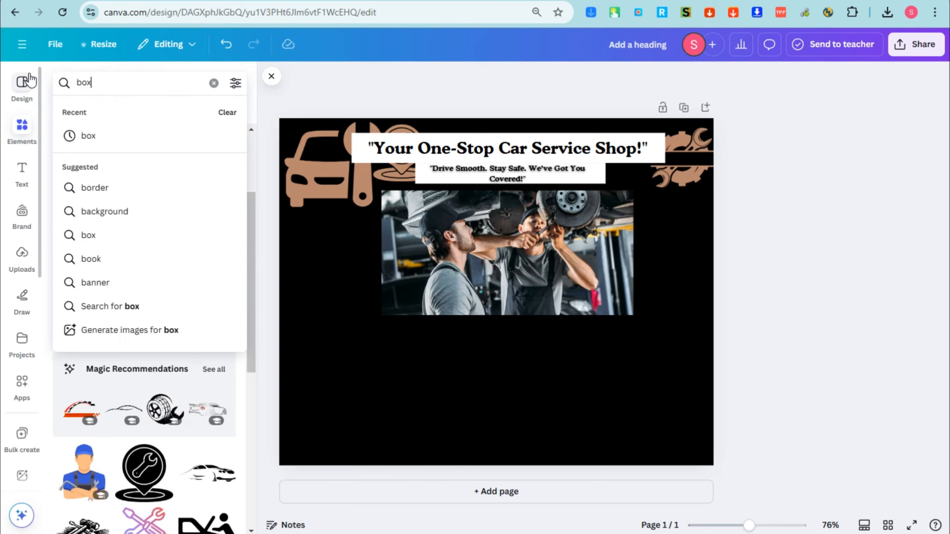
key("Return")
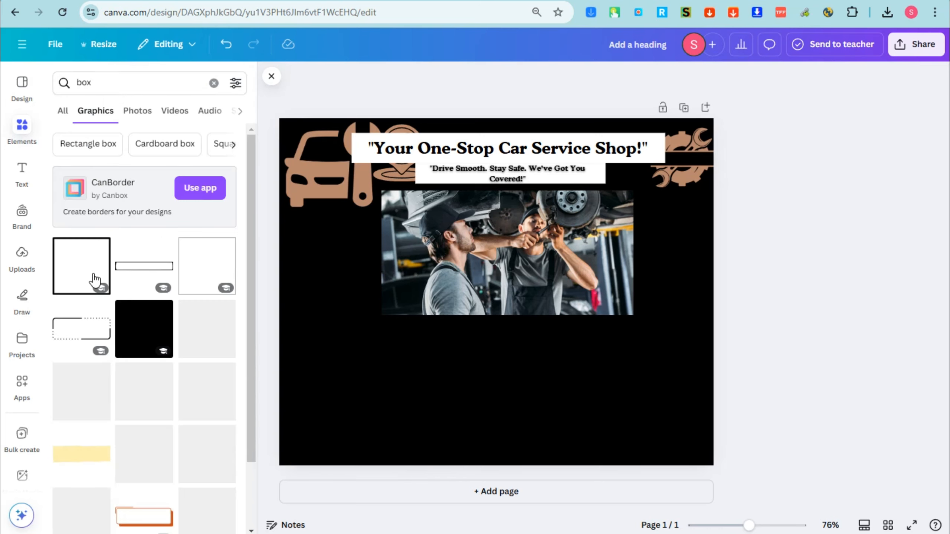
left_click(139, 340)
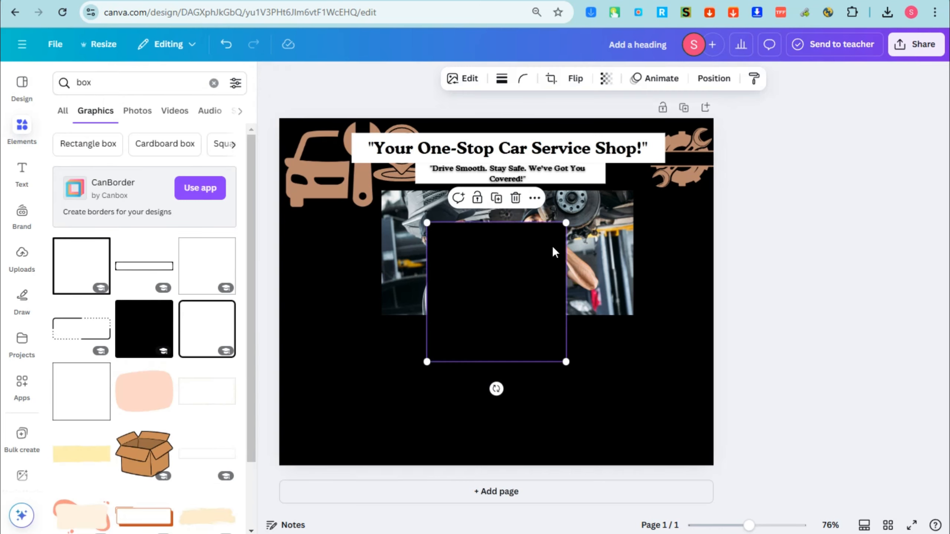
Shrink the black square and place it in the poster's lower-left corner
left_click_drag(563, 224, 552, 238)
left_click_drag(509, 277, 385, 368)
left_click_drag(411, 330, 393, 348)
left_click_drag(362, 378, 358, 383)
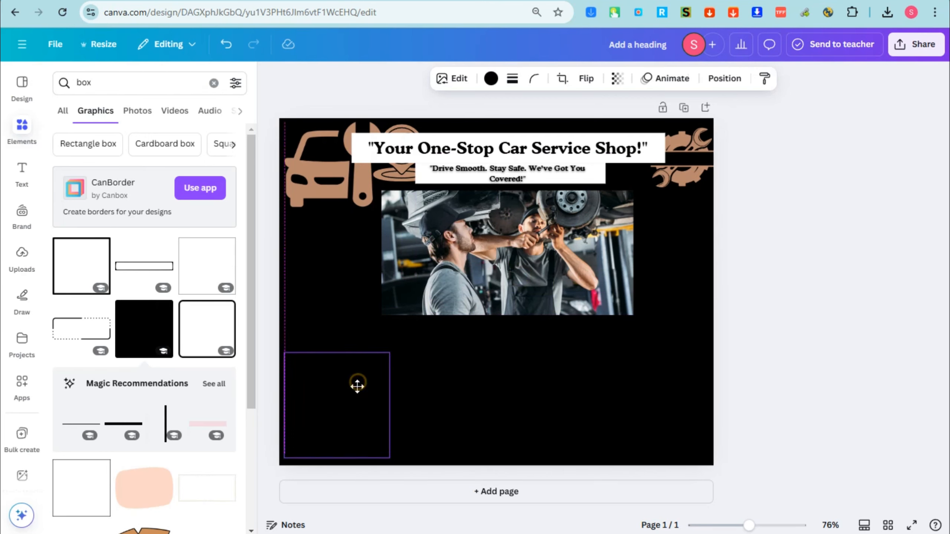
Recolor the black square white and duplicate it to form a row of three boxes along the poster's lower edge
left_click(490, 79)
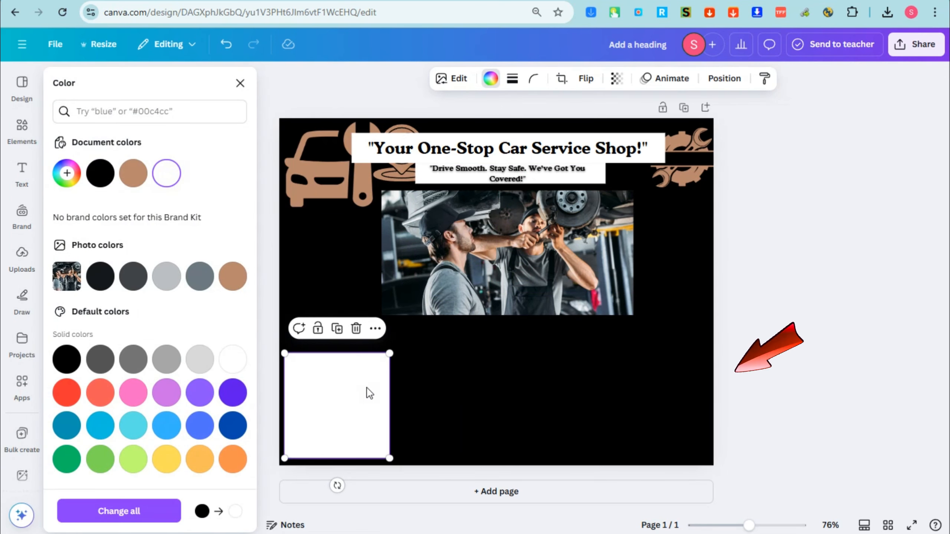
left_click_drag(363, 394, 638, 380)
left_click(484, 391)
left_click_drag(367, 386, 368, 381)
left_click_drag(598, 409, 604, 400)
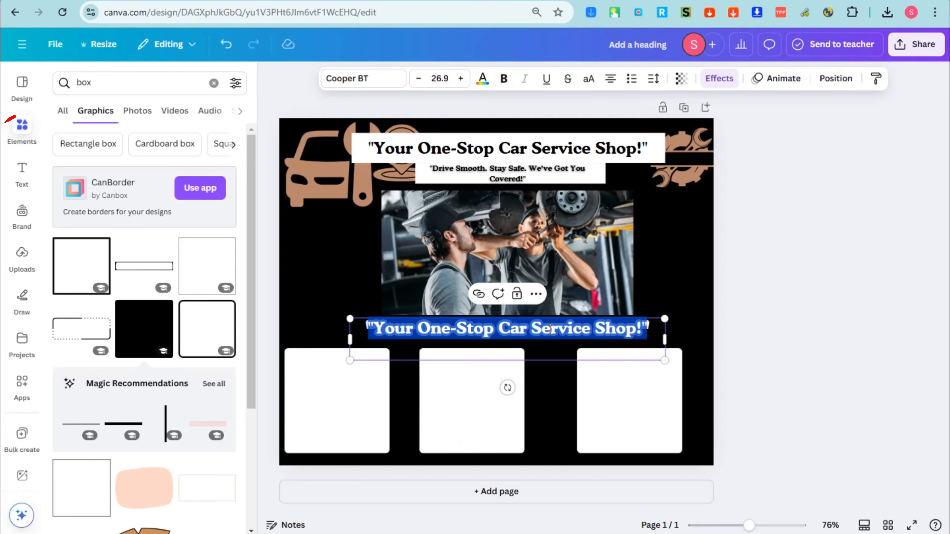
Write "Special Offers Section" in the copied heading text, enlarge it and center it between the mechanics photo and the white boxes
type("Special Offers Section")
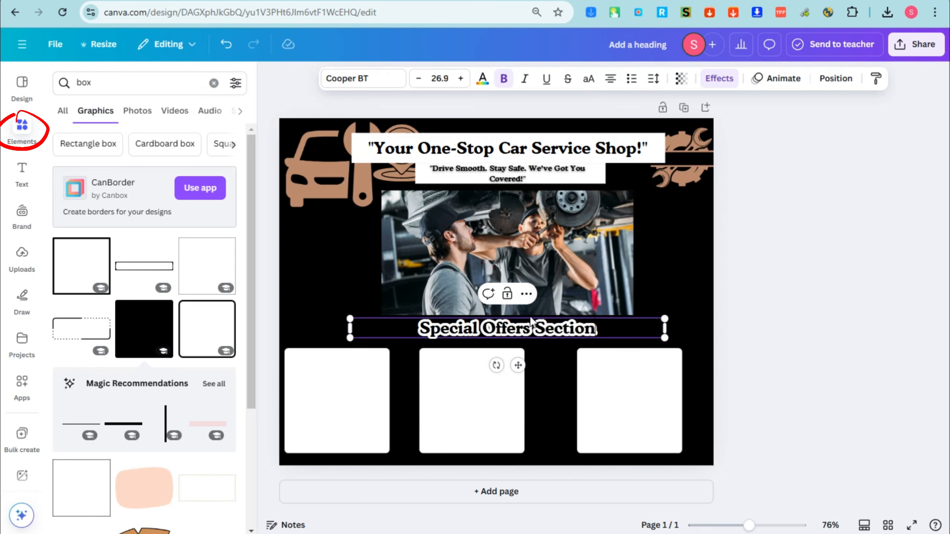
left_click_drag(350, 316, 320, 316)
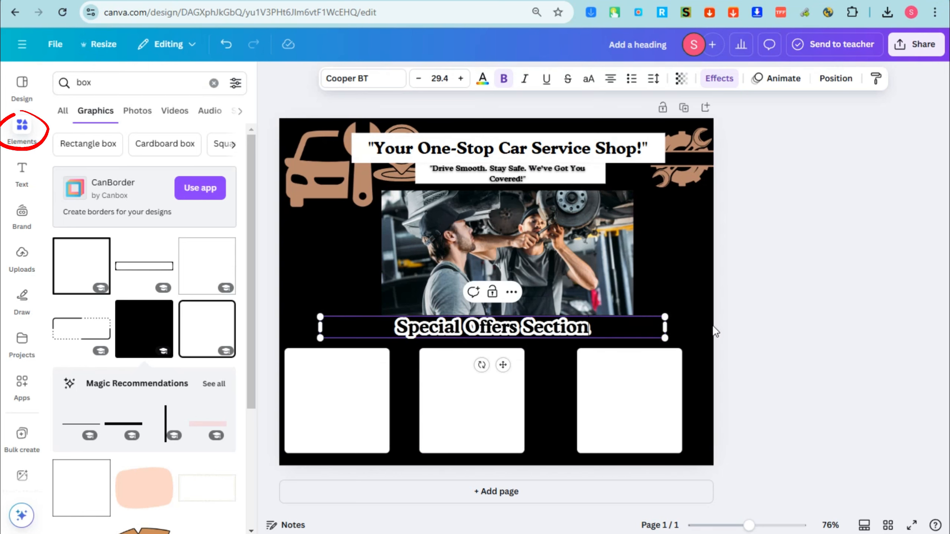
left_click_drag(667, 317, 678, 317)
left_click_drag(573, 323, 577, 327)
left_click(797, 320)
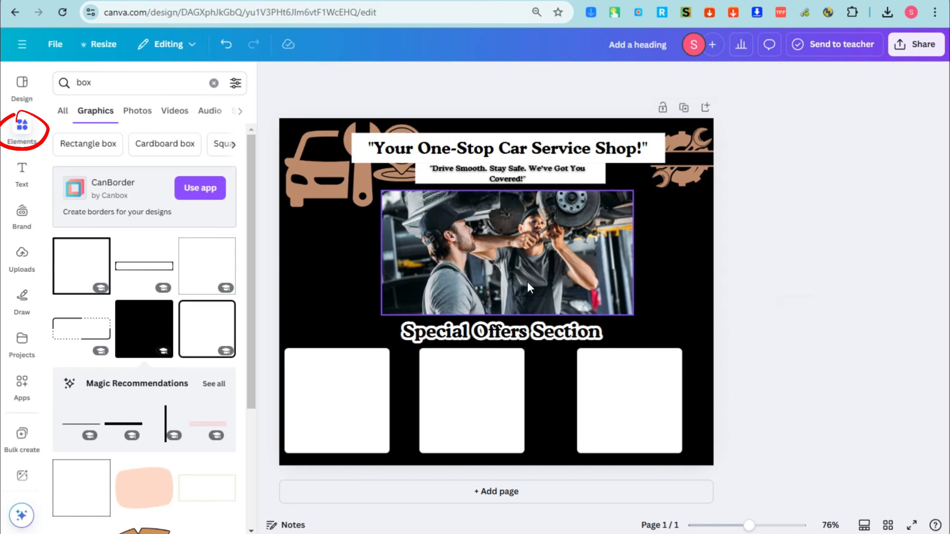
left_click(542, 326)
Shrink the three white boxes slightly and space them evenly in a row below the special offers heading
left_click_drag(496, 371, 507, 382)
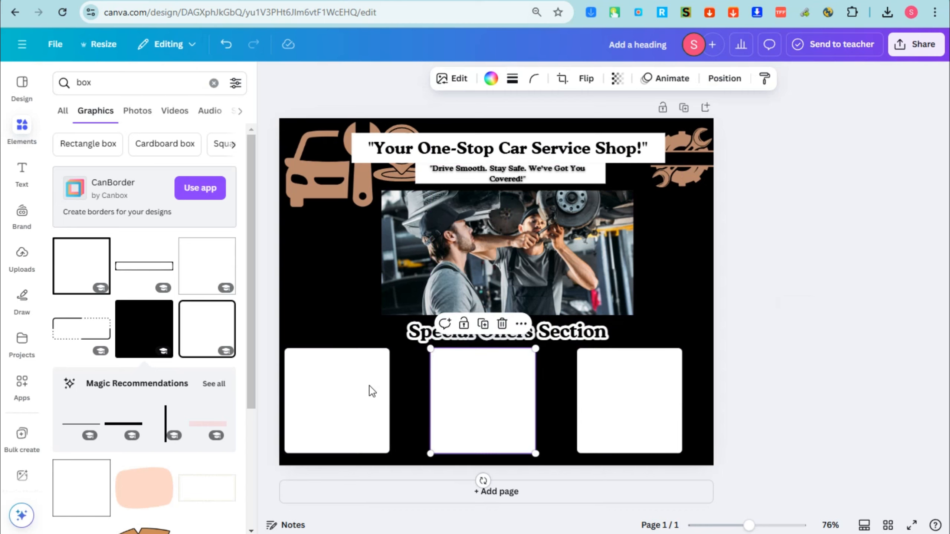
left_click(381, 351)
left_click_drag(389, 348, 381, 356)
left_click_drag(350, 398, 358, 391)
left_click(505, 402)
left_click_drag(526, 362, 497, 381)
left_click(659, 381)
left_click_drag(681, 353, 672, 351)
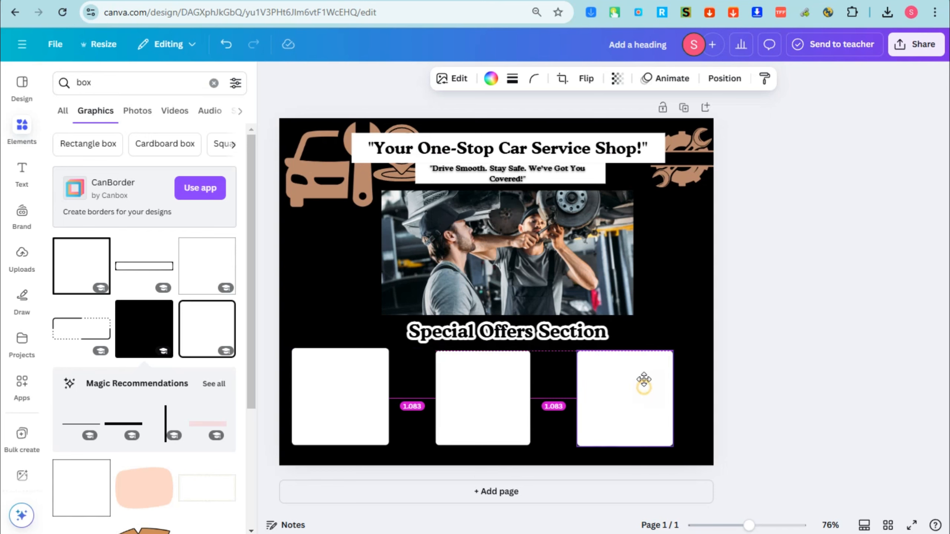
Add the "Key Features (Service List)" text over the first white box in Cooper BT, scaled to size 9.1
left_click(21, 173)
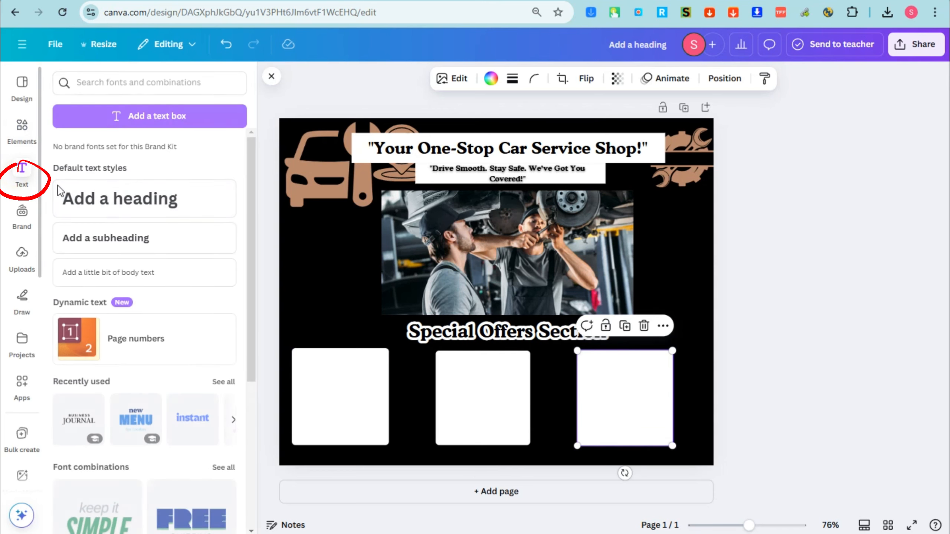
left_click(135, 197)
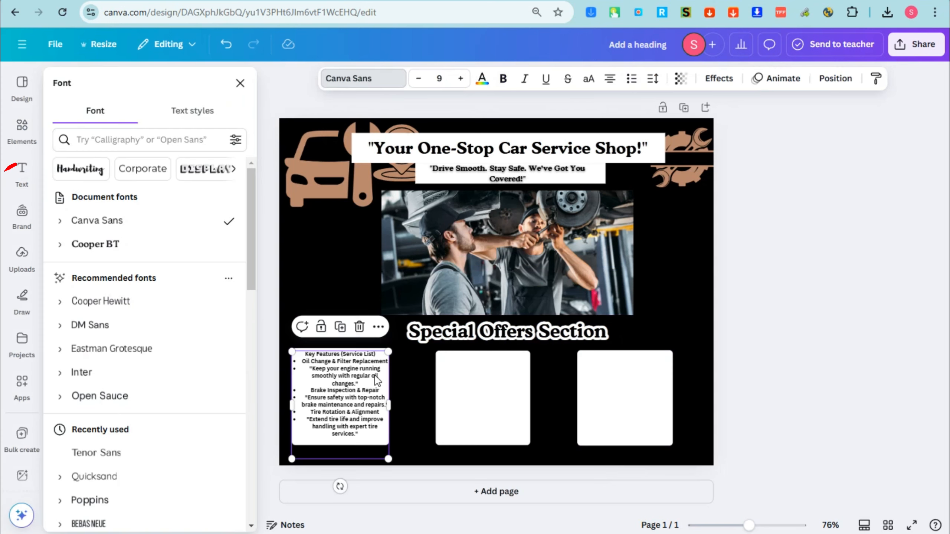
left_click(351, 415)
left_click(351, 415)
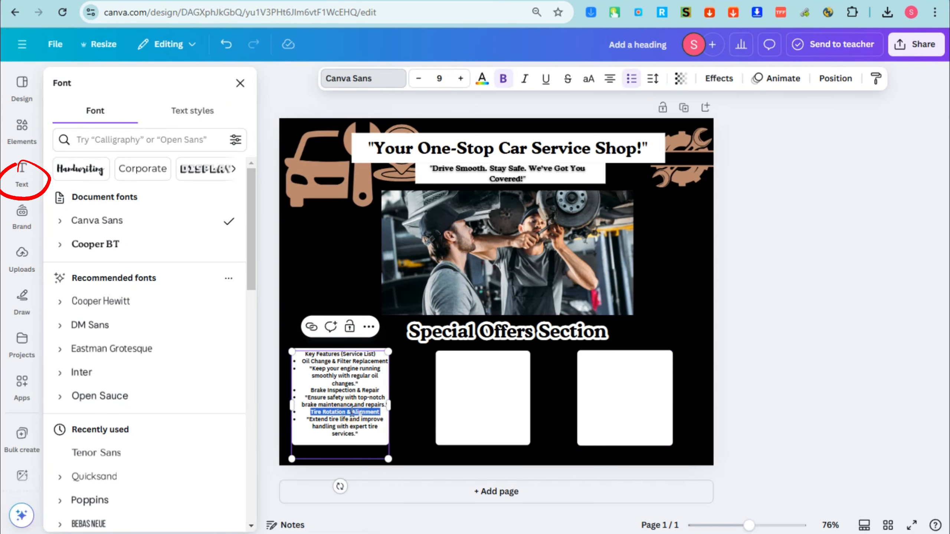
key("ctrl+a")
left_click(96, 247)
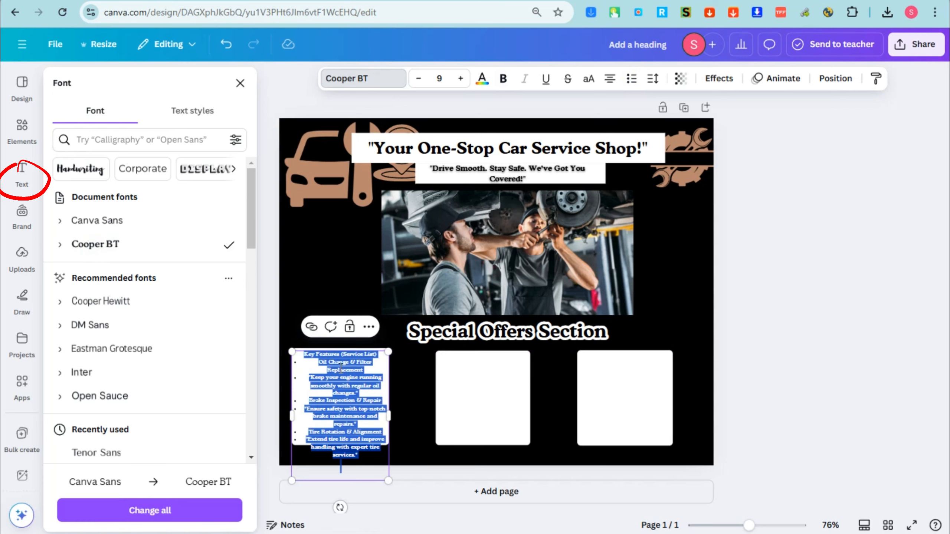
left_click(418, 79)
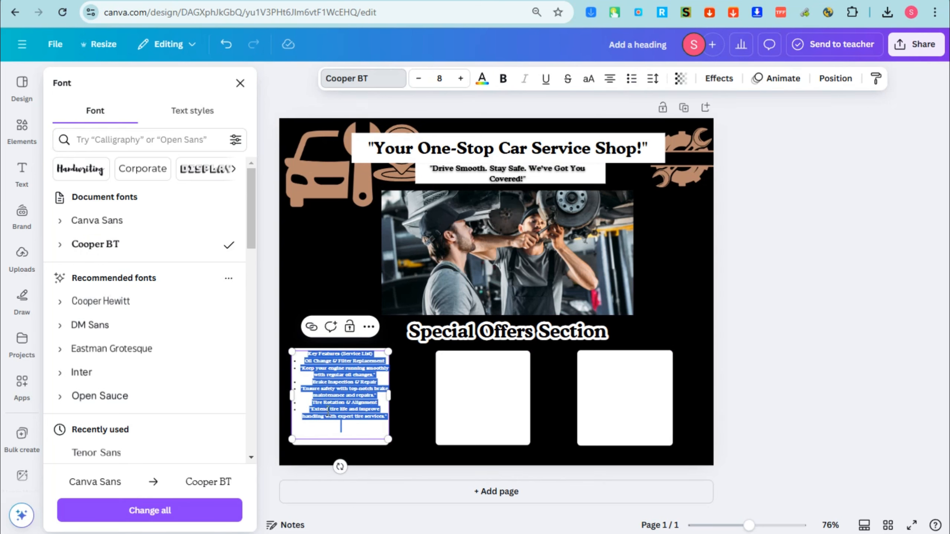
left_click_drag(291, 441, 279, 450)
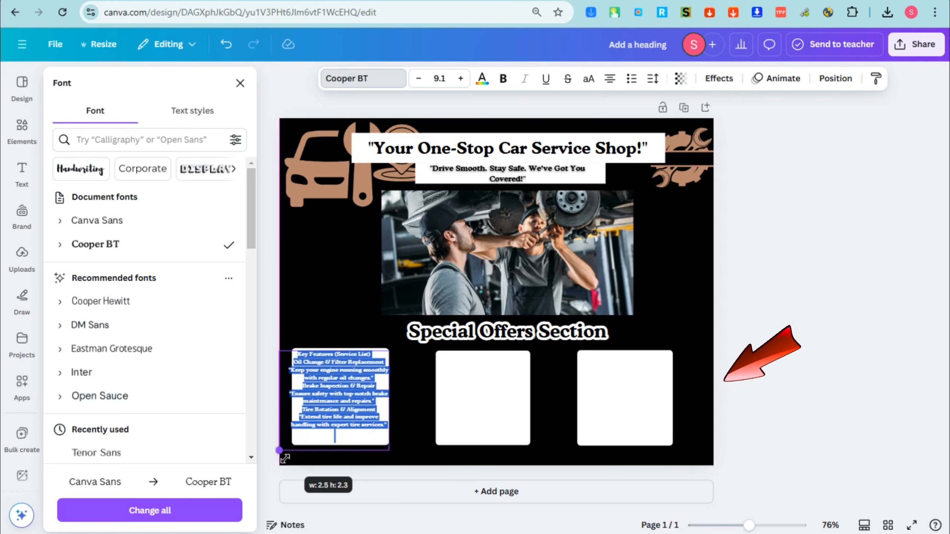
Left-align the service list text and shift it to fit over the first white box
double_click(361, 393)
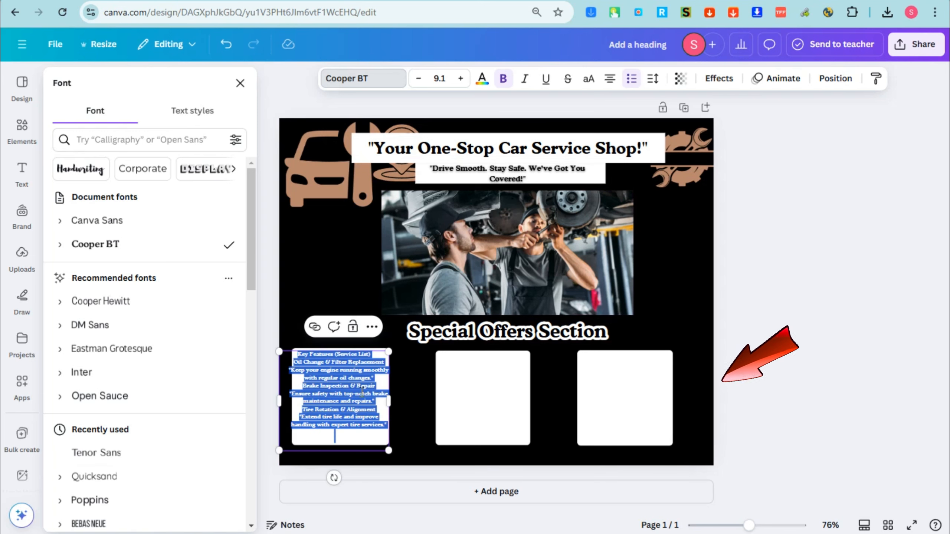
left_click(609, 87)
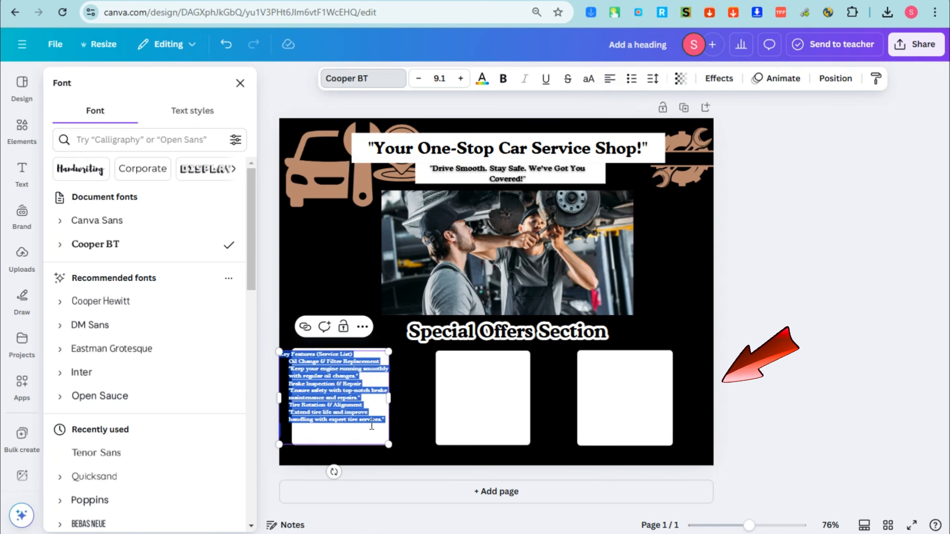
left_click(403, 426)
mouse_move(346, 406)
left_mouse_down()
mouse_move(393, 415)
mouse_move(361, 396)
left_mouse_up()
Make the "Key Features (Service List)" title line bold and light brown
double_click(350, 361)
left_click_drag(365, 354, 279, 352)
left_click(279, 353)
left_click(328, 362)
left_click(364, 354)
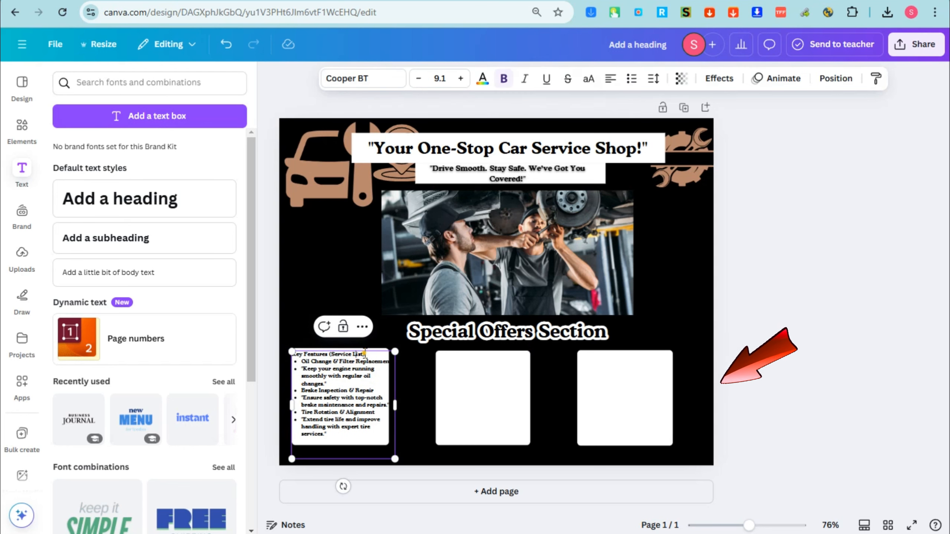
left_click_drag(365, 354, 294, 347)
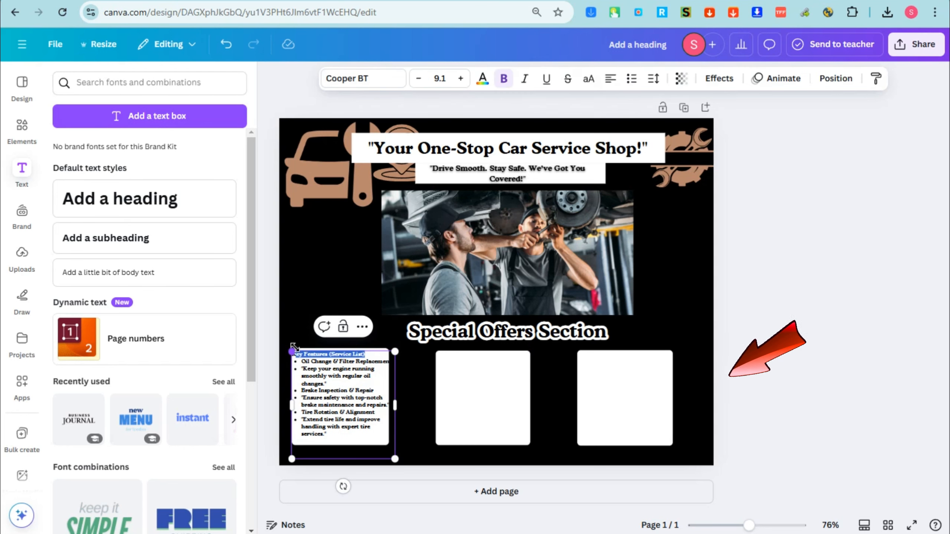
left_click(503, 79)
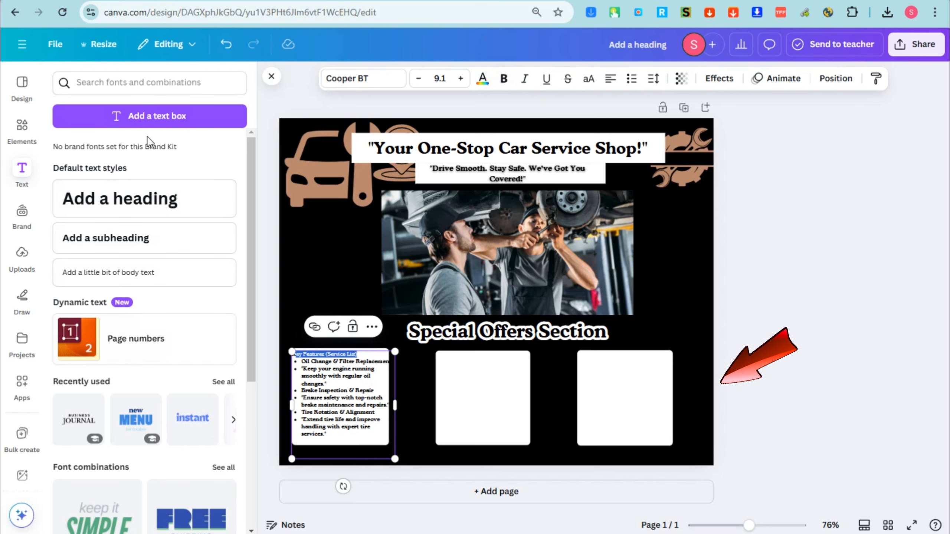
left_click(482, 79)
left_click(233, 287)
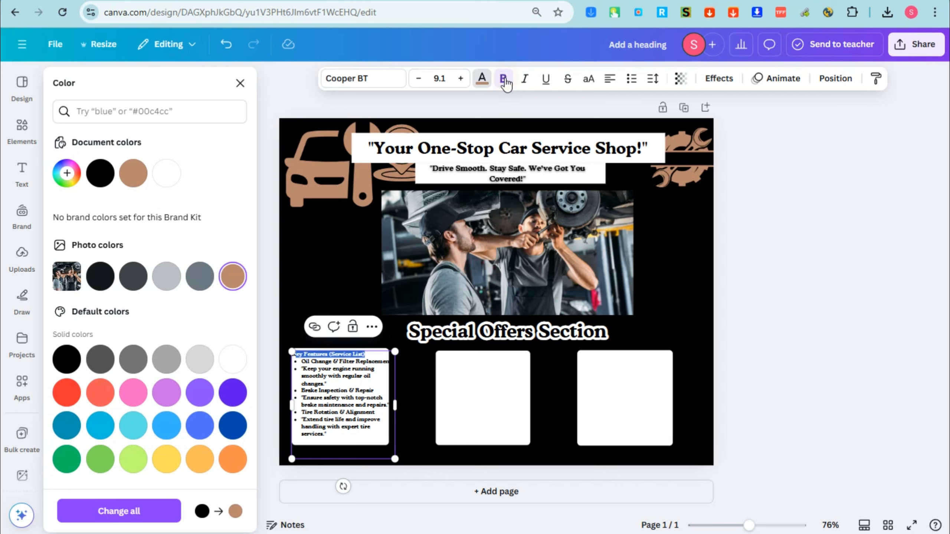
key("Escape")
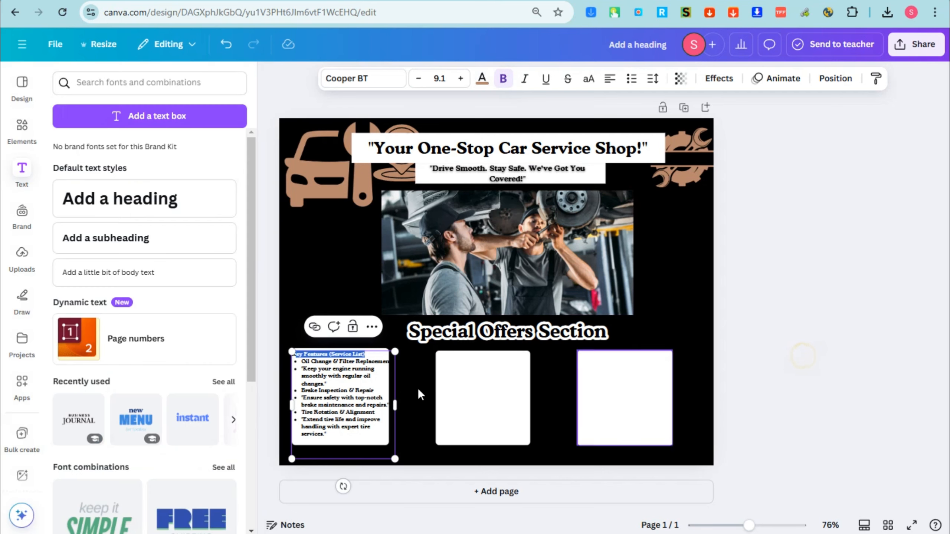
Duplicate the service list onto the middle box and replace its text with "Design Elements:" and bullets on colors, images, call to action and logo
left_click(449, 399)
left_click(342, 378)
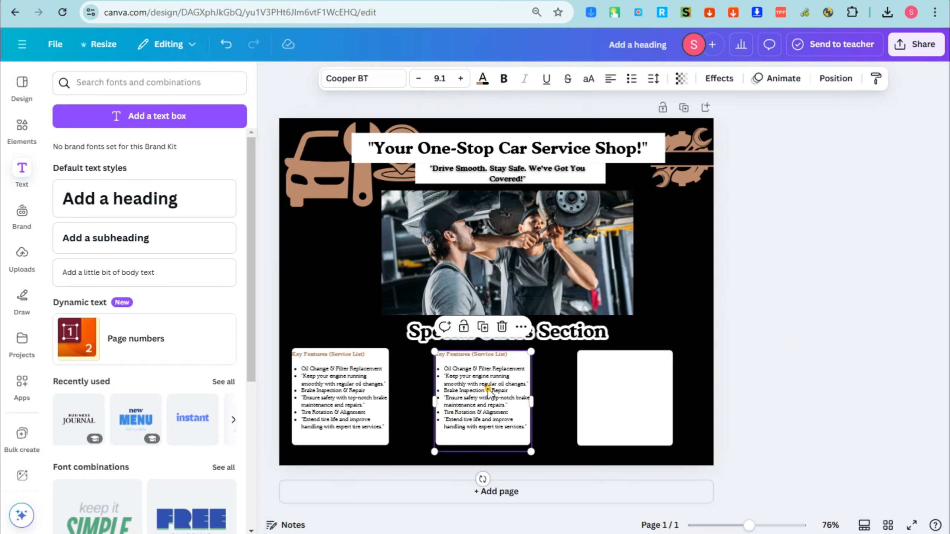
triple_click(488, 391)
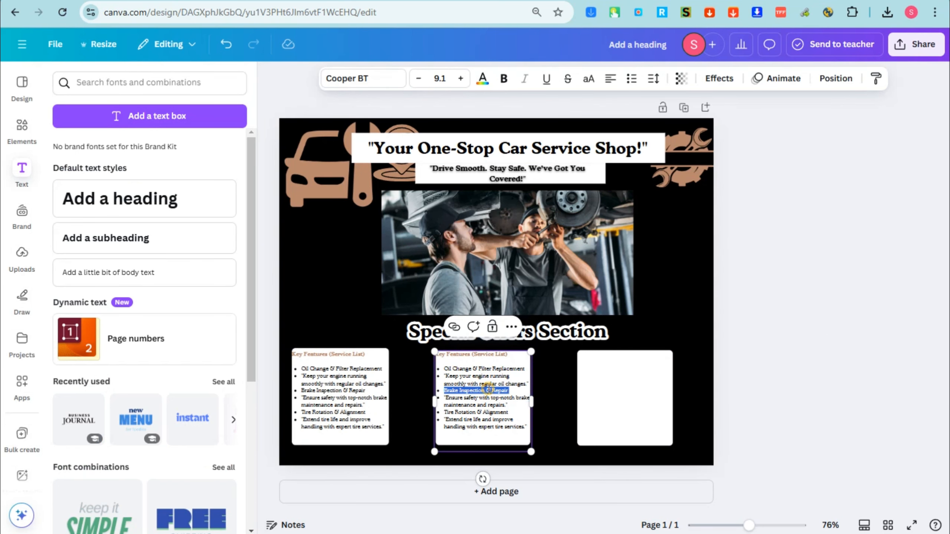
key("ctrl+a")
type("Design Elements:")
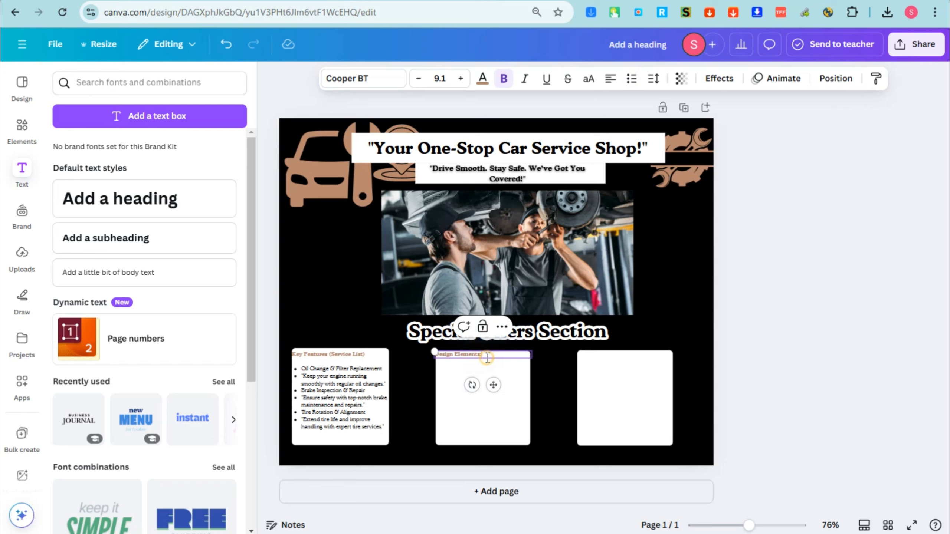
type("Colors: Use bold, professional colors like blue, black, and white to create trust. Images: Include pictures of cars being serviced, clean vehicles, and happy customers. Call to Action Button: \"BOOK YOUR APPOINTMENT NOW!\" Logo: Place your shop's logo at the top or bottom for branding.")
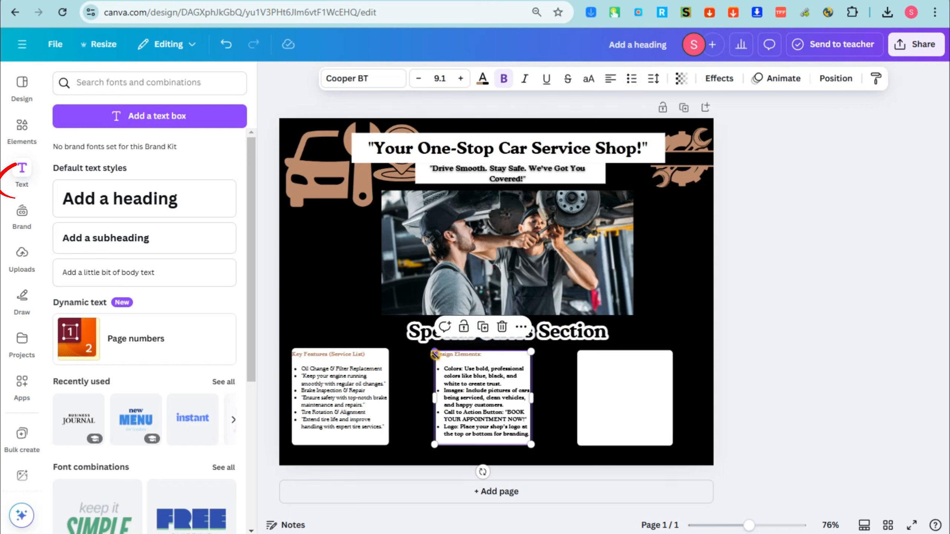
Duplicate the design elements text onto the third box and replace it with the "Contact & Location Section" details
left_click(564, 403)
left_click(463, 401)
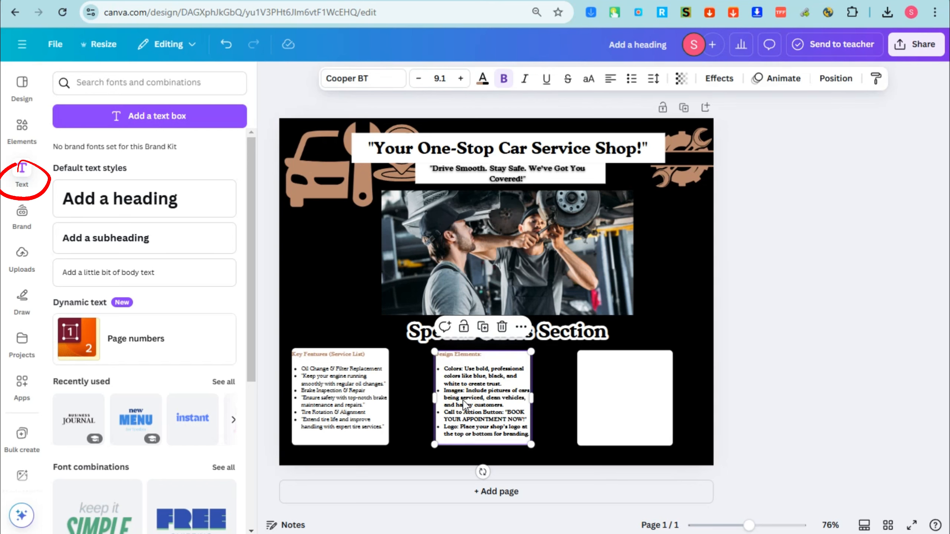
key("ctrl+d")
left_click_drag(465, 402, 600, 398)
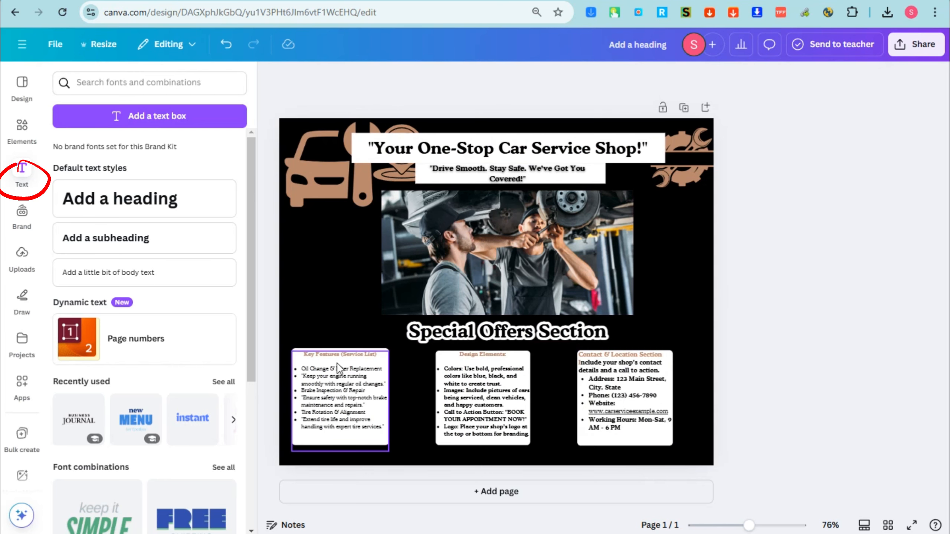
Raise the middle "Design Elements" box and the "Contact & Location Section" box slightly, each together with its text
left_click_drag(749, 525, 757, 530)
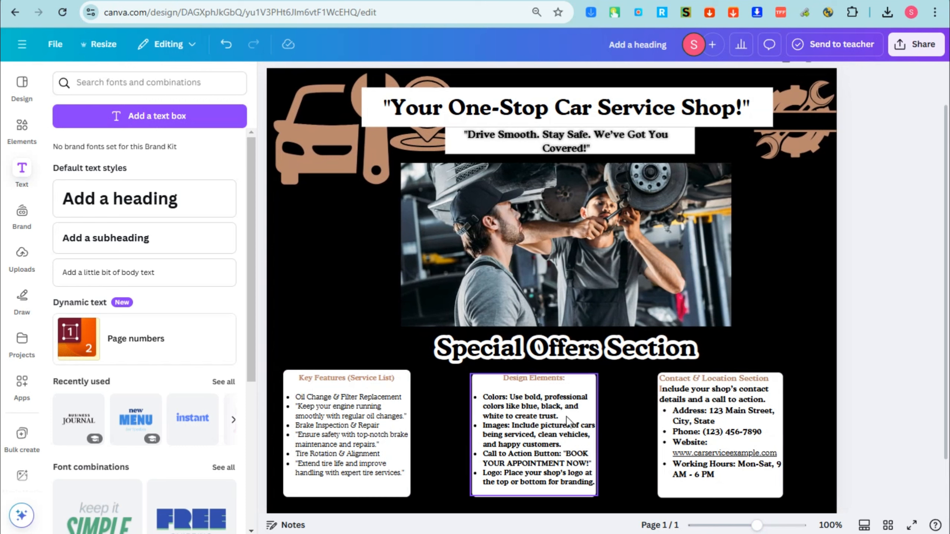
left_click_drag(626, 444, 525, 418)
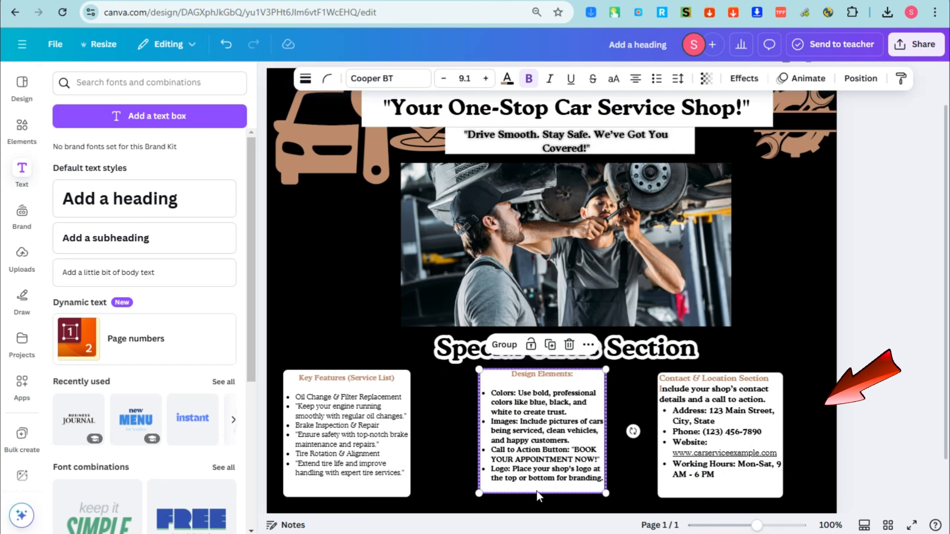
left_click(539, 495)
left_click(557, 376)
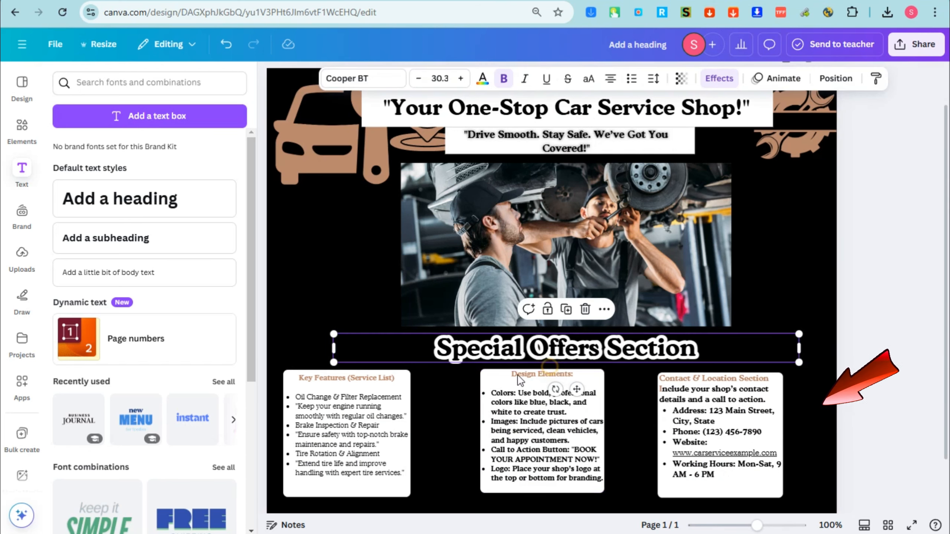
left_click(485, 379)
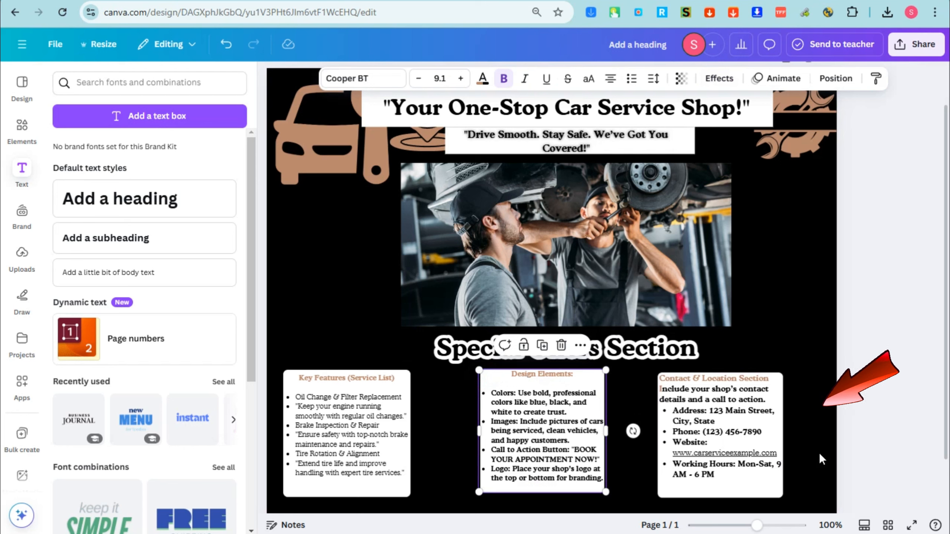
left_click_drag(820, 453, 673, 390)
left_click_drag(692, 421, 692, 414)
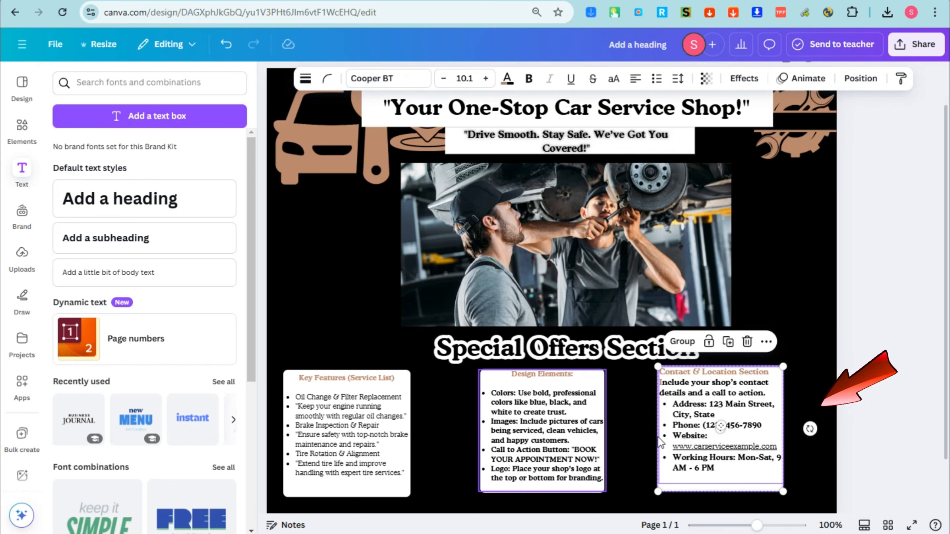
Move the first and third boxes with their text up and outward toward the poster's edges, and center the middle box between them
left_click_drag(438, 432, 344, 391)
left_click_drag(811, 403, 739, 407)
left_click_drag(634, 443, 489, 425)
left_click_drag(517, 442, 541, 437)
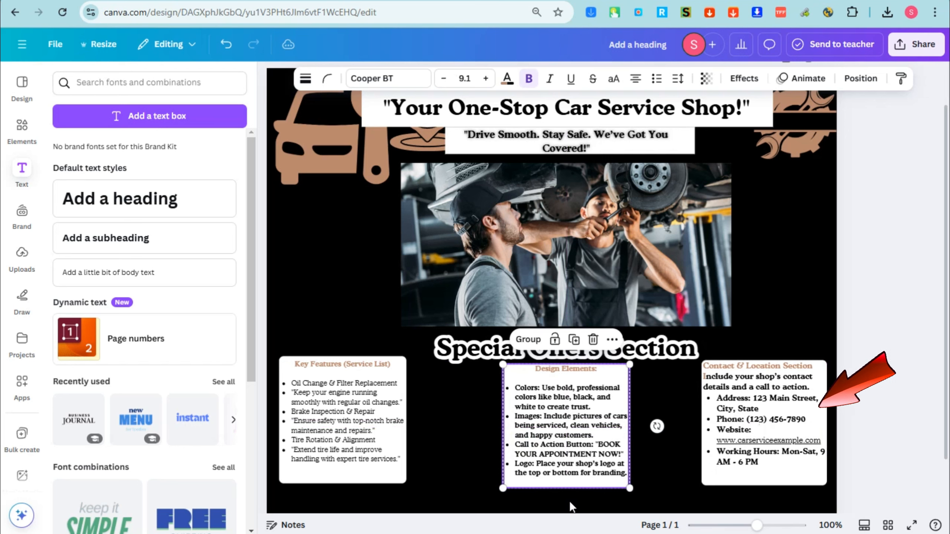
Search the graphics for "box" again and add another solid black square to the poster
left_click(36, 142)
left_click(120, 84)
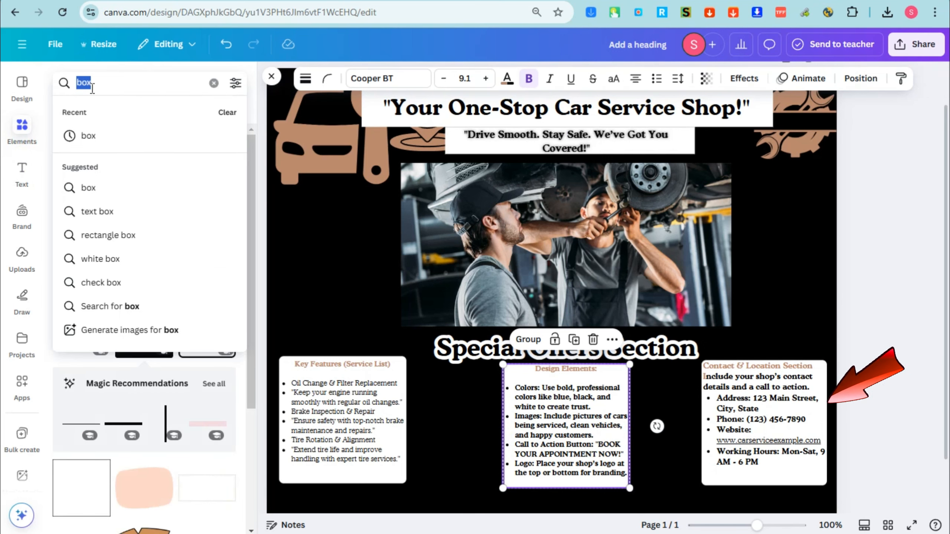
left_click(96, 138)
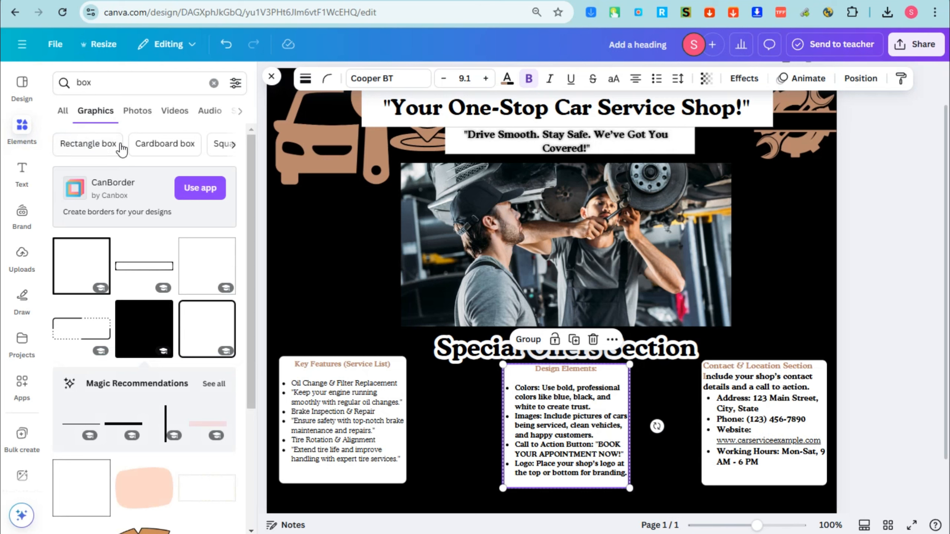
left_click(131, 331)
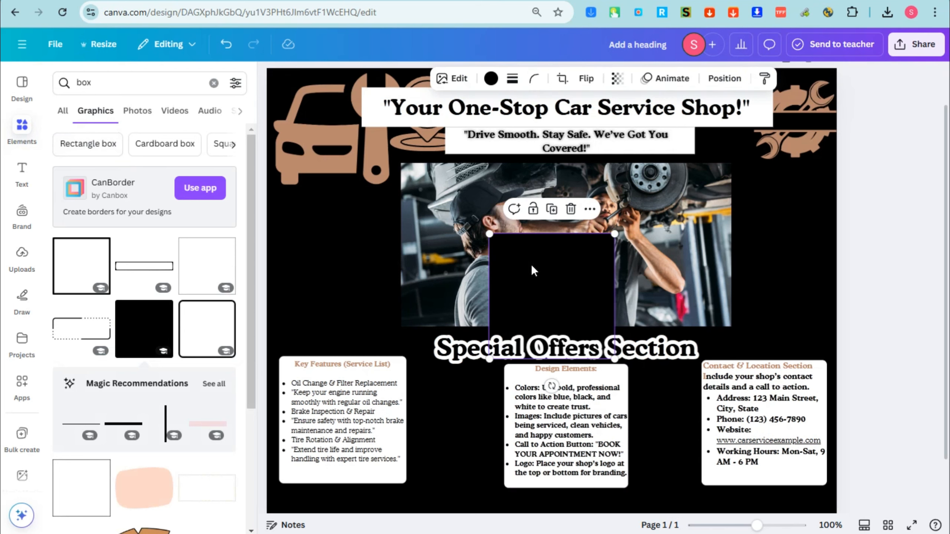
Try the extra square in white beside the mechanics photo, and delete it
left_click_drag(505, 236, 468, 206)
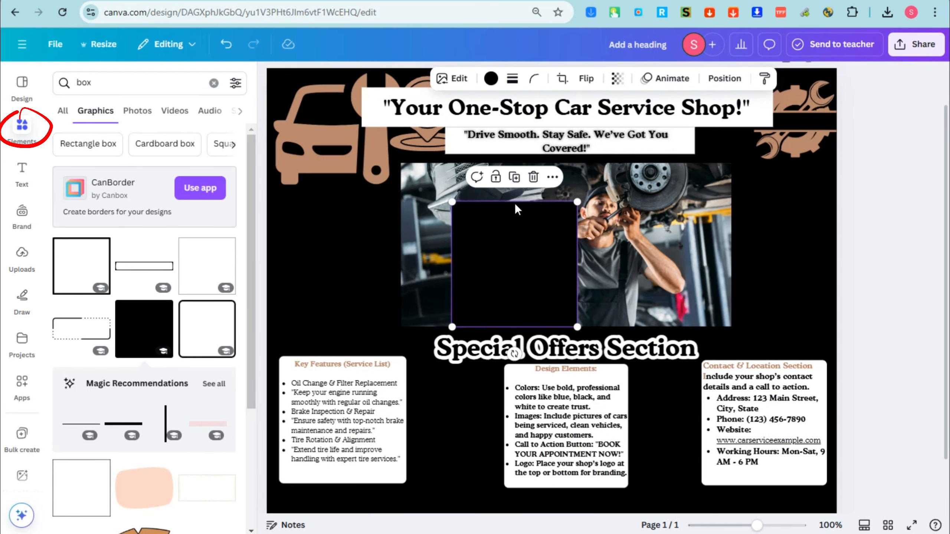
left_click(494, 80)
left_click(167, 173)
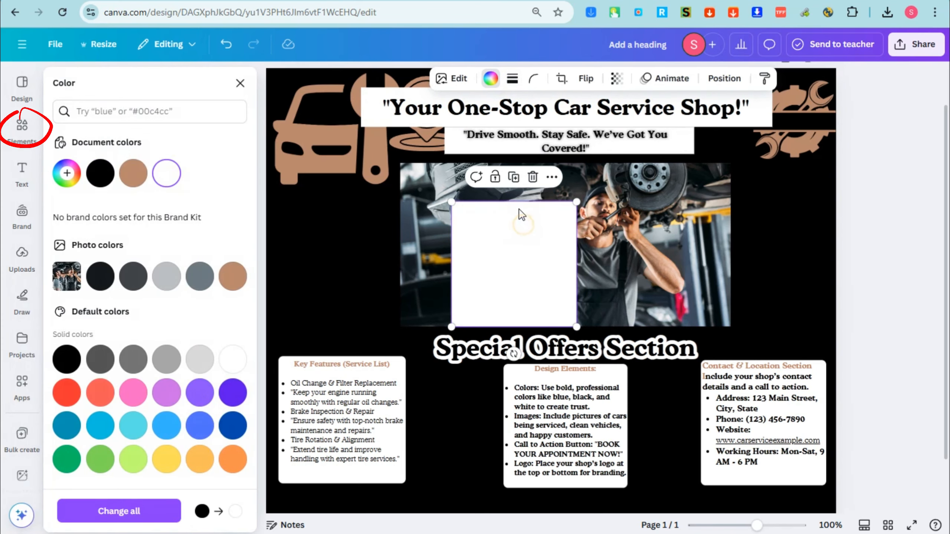
left_click_drag(521, 215, 367, 213)
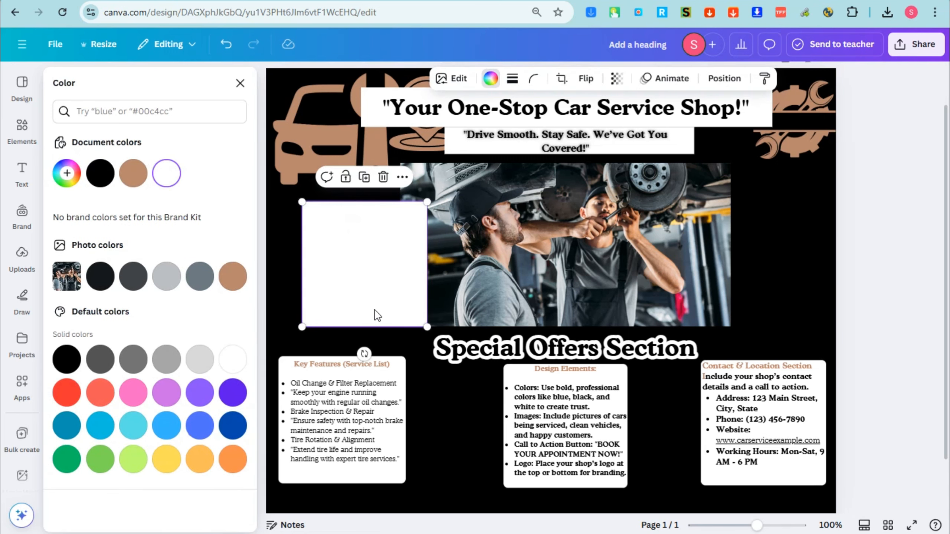
key("Delete")
Add a brown rectangle below the three boxes and stretch it into a thin bar about 5.6 in wide
left_click(22, 128)
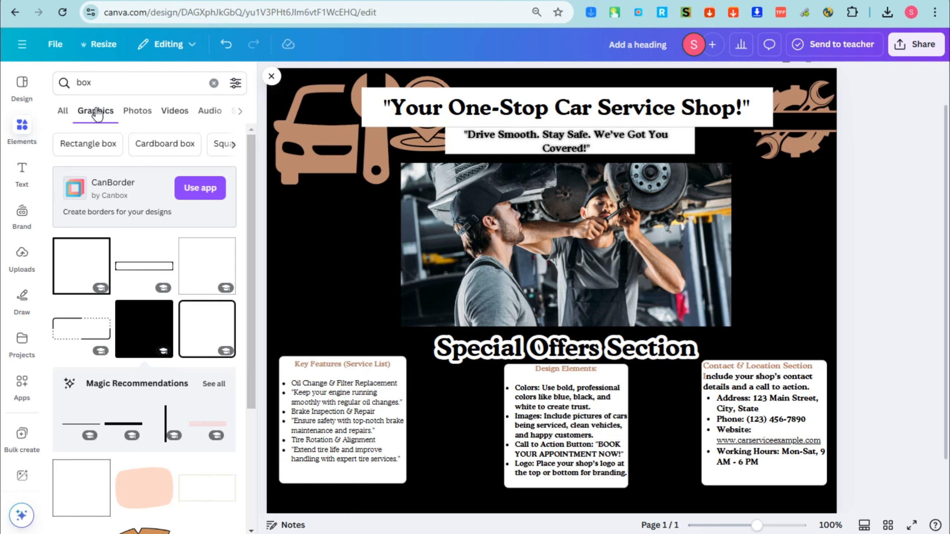
left_click(64, 111)
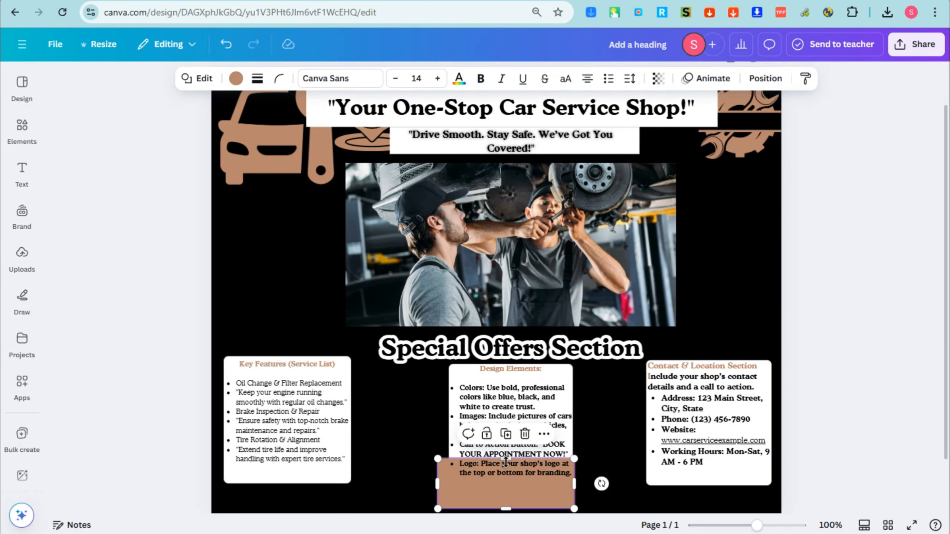
left_click_drag(505, 461, 506, 496)
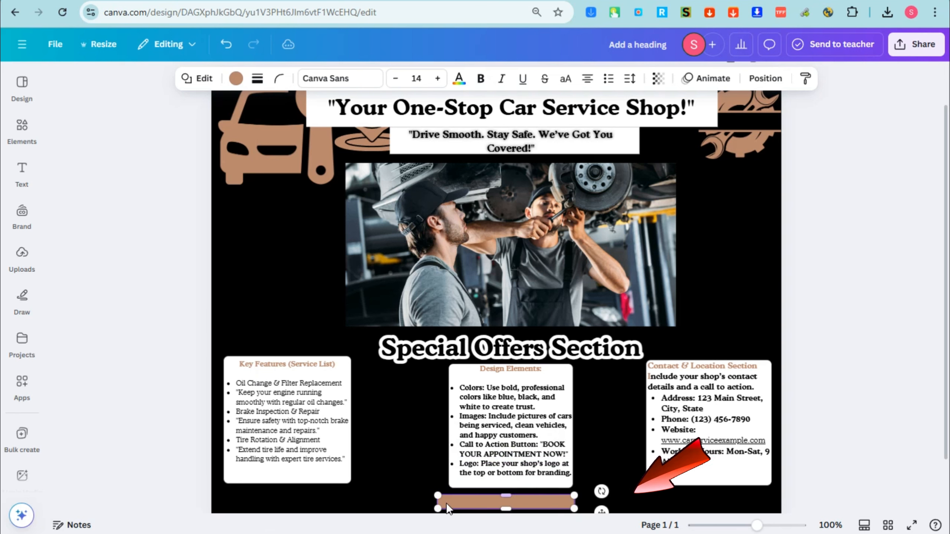
left_click_drag(435, 503, 344, 503)
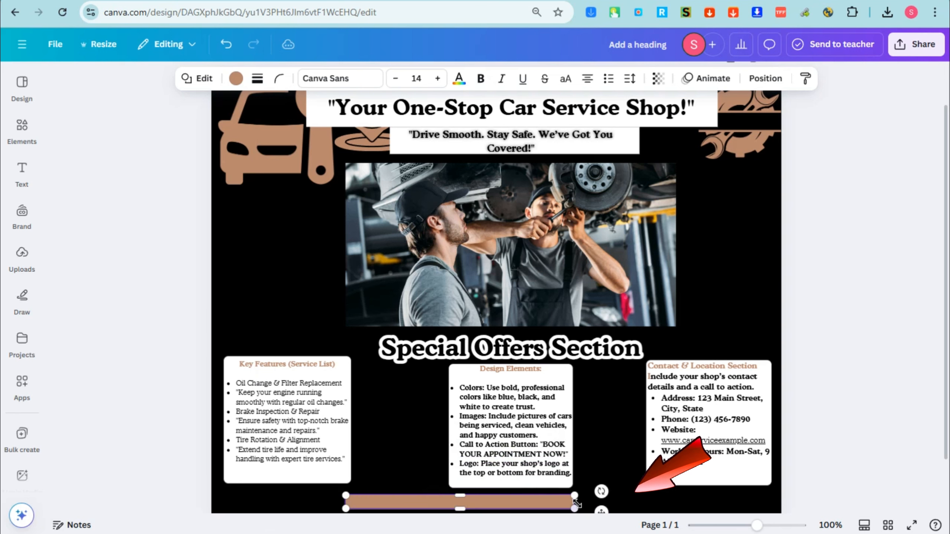
left_click_drag(575, 507, 667, 504)
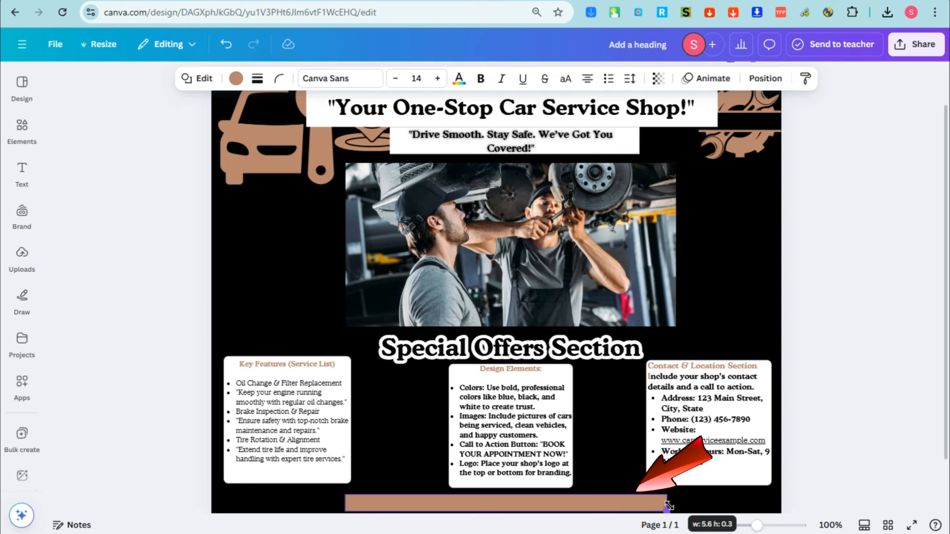
left_click_drag(508, 495, 508, 491)
Duplicate the main heading onto the brown bar as "Call Today or Visit Us for a Free Consultation!" and shrink it to fit on one line
left_click(508, 108)
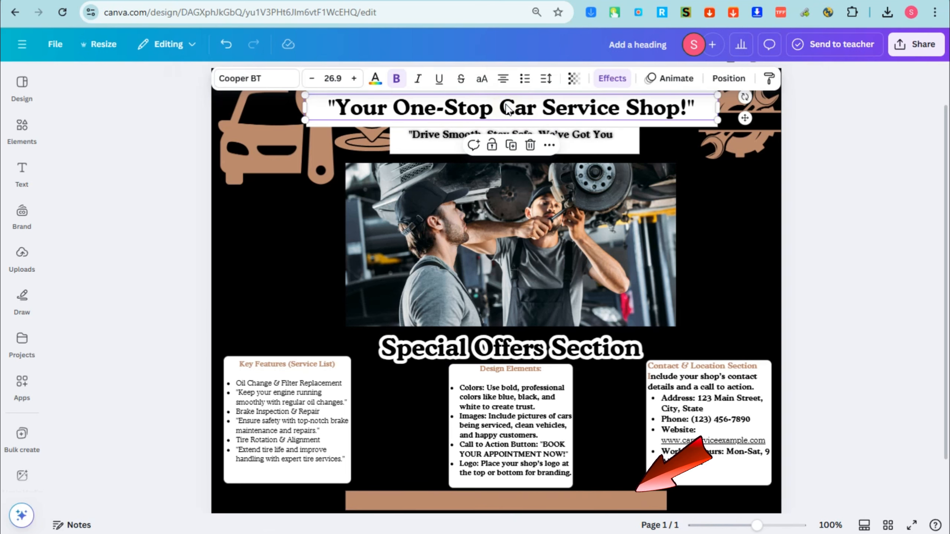
left_click_drag(508, 109, 509, 502)
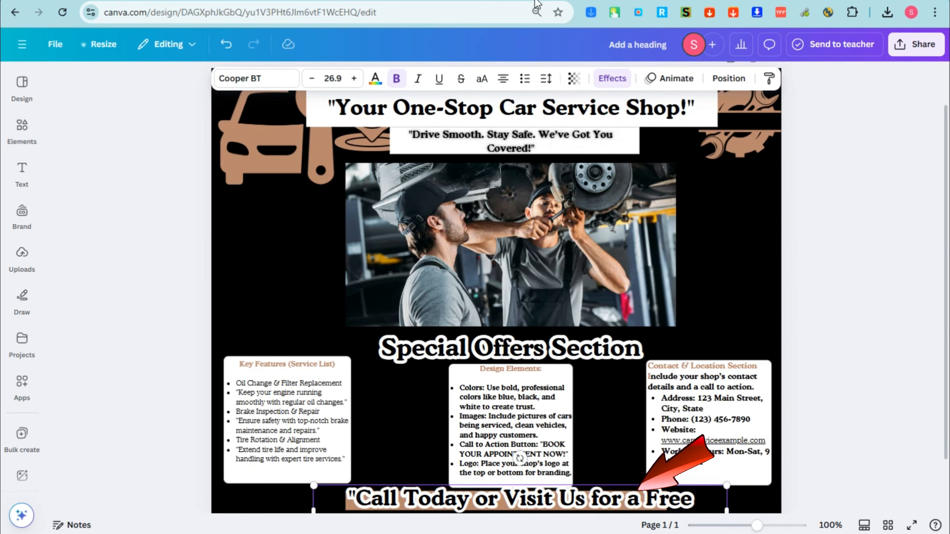
left_click_drag(726, 488, 631, 497)
left_click_drag(549, 507, 575, 502)
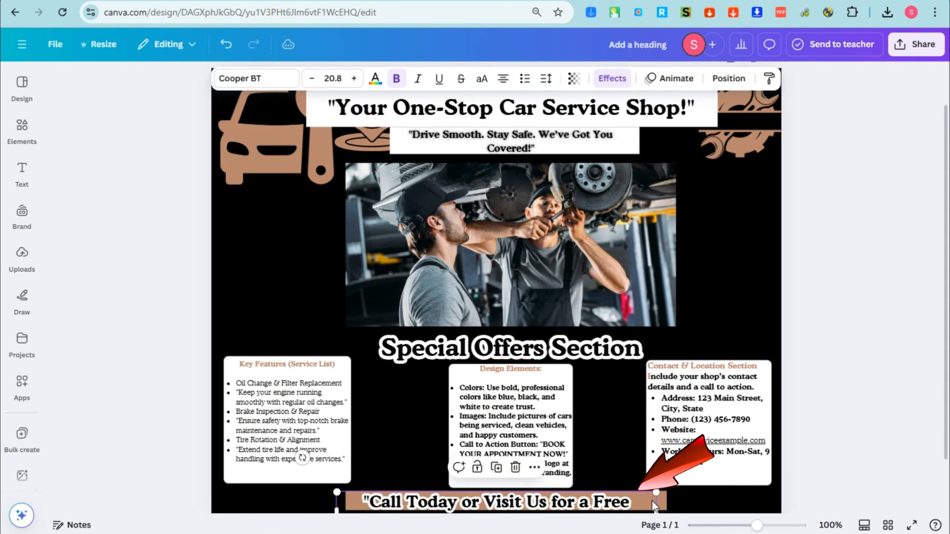
left_click_drag(657, 492, 597, 497)
left_click(829, 471)
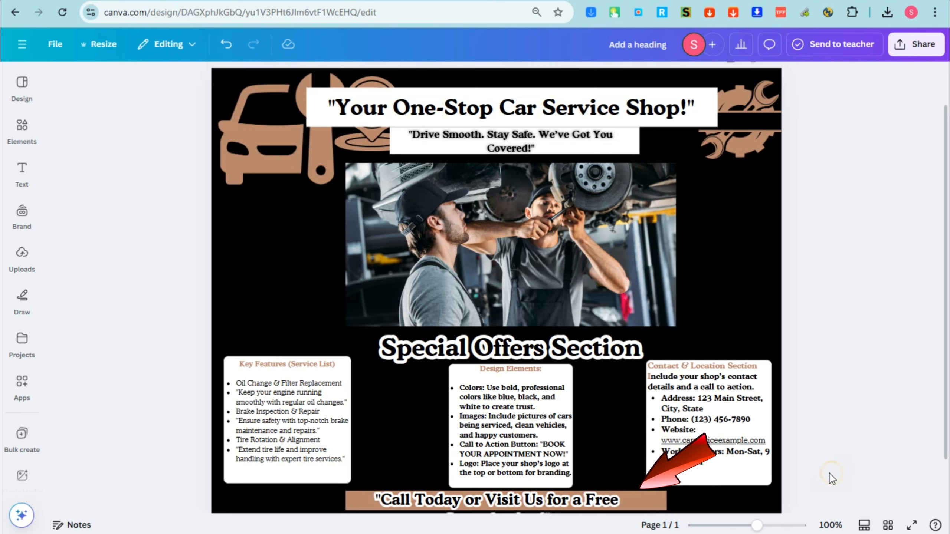
left_click_drag(473, 498, 476, 498)
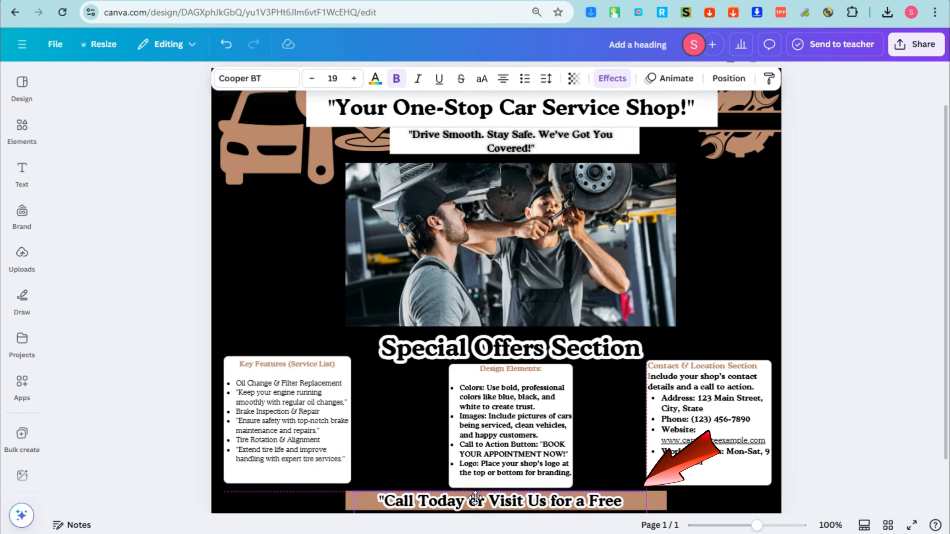
left_click(751, 298)
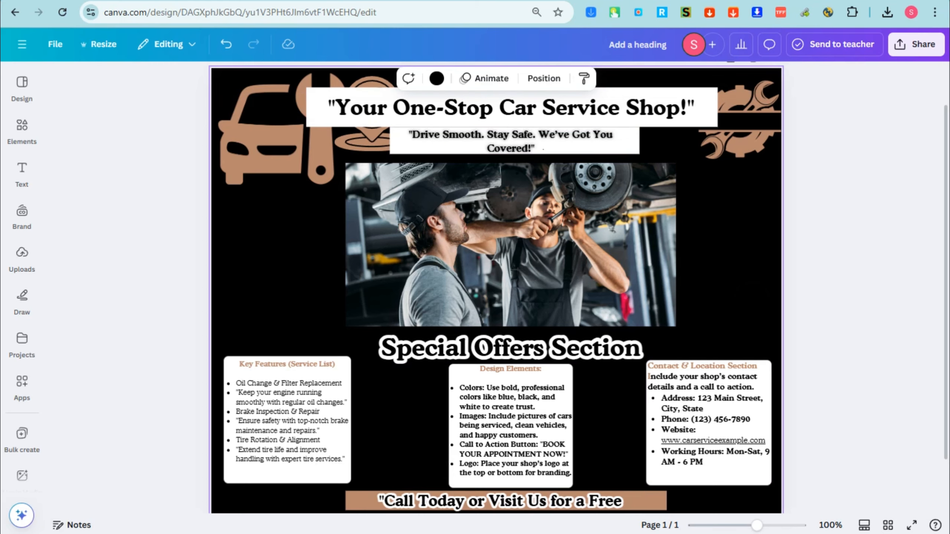
left_click_drag(751, 528, 749, 526)
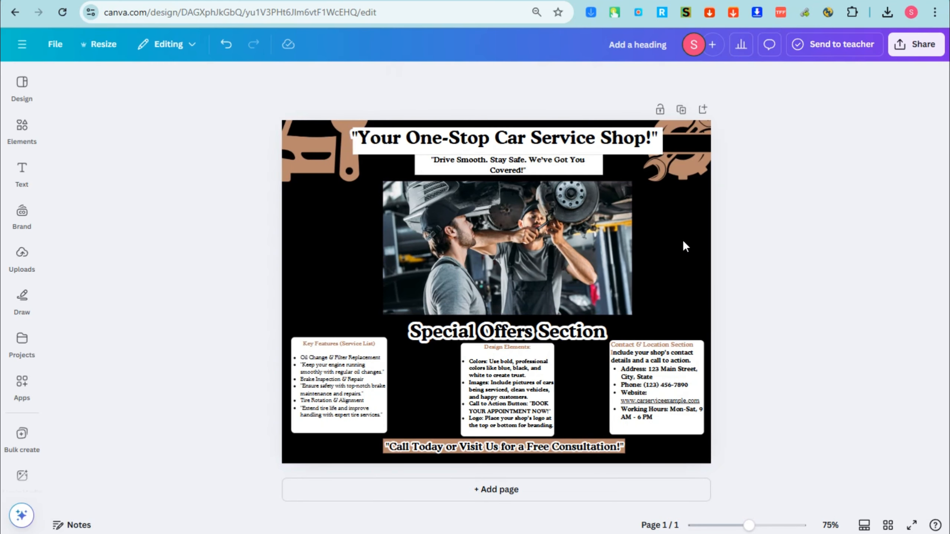
Search the graphics for "logo" and add the slashed M logo in white, scaled down beside the mechanics photo
left_click_drag(760, 528, 752, 526)
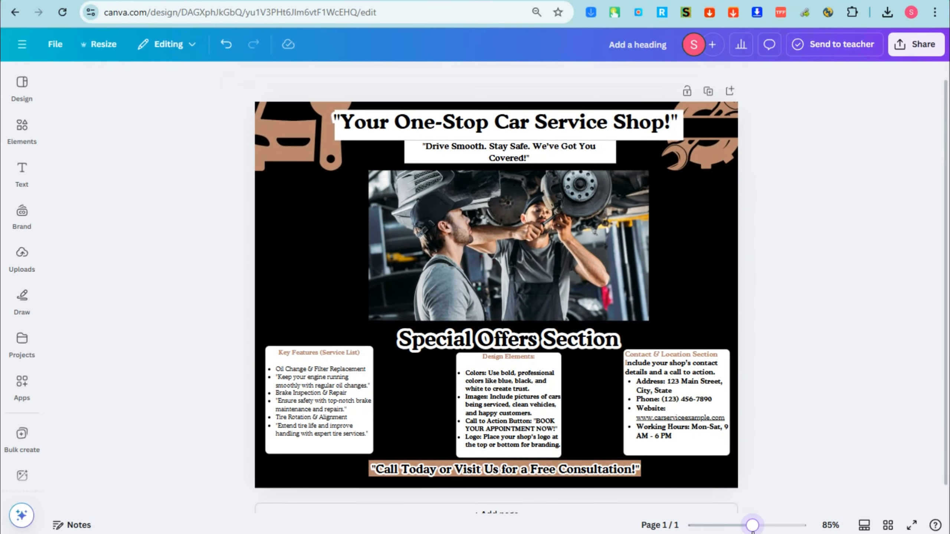
left_click(30, 145)
left_click(30, 146)
left_click(30, 146)
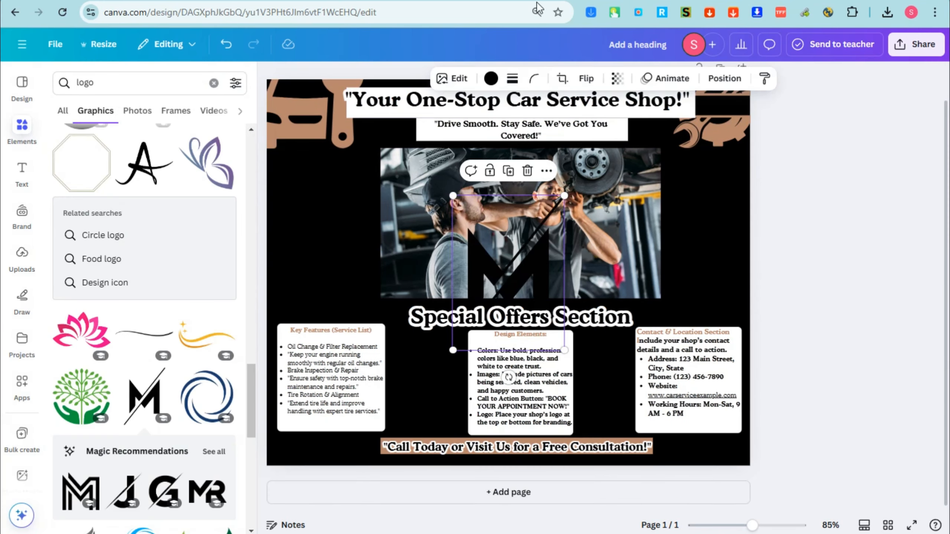
left_click_drag(563, 195, 347, 190)
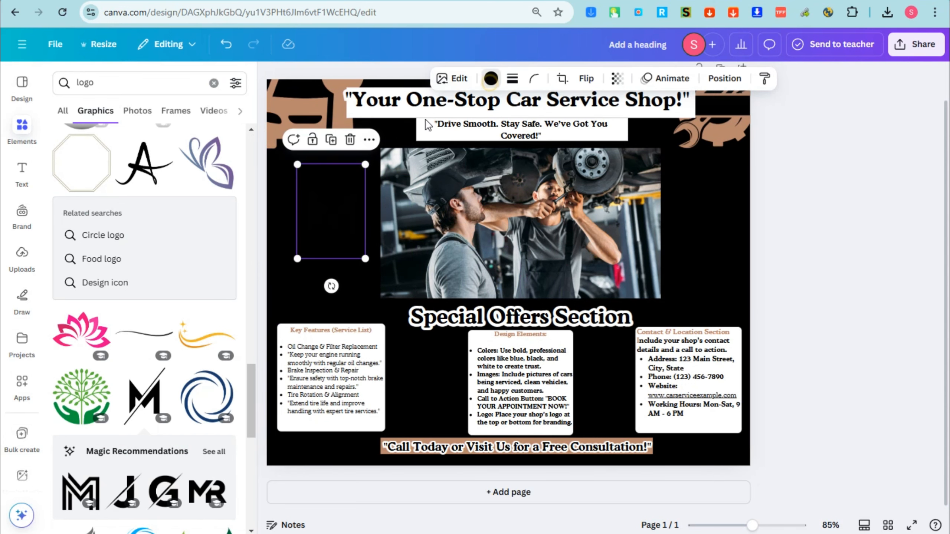
left_click(491, 79)
left_click(208, 180)
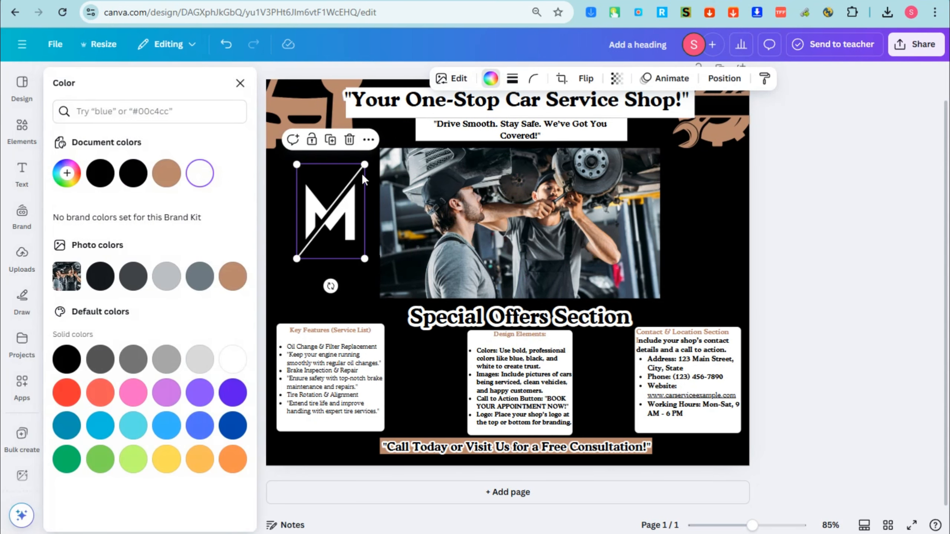
Shrink the M logo further and place it in brown in the poster's lower-right corner
left_click_drag(362, 166, 343, 194)
left_click_drag(322, 234, 292, 179)
left_click(238, 279)
left_click_drag(333, 153, 727, 439)
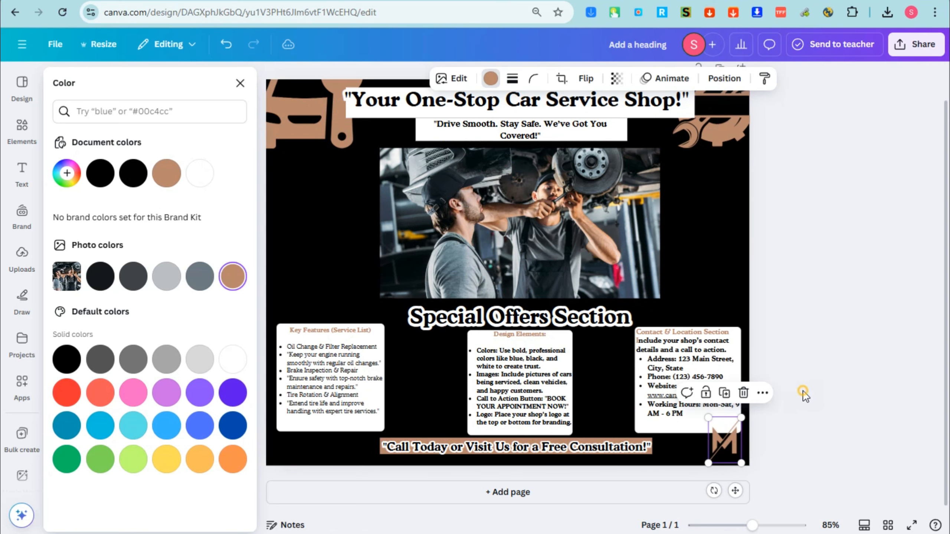
left_click(853, 303)
scroll(808, 304, "up", 1)
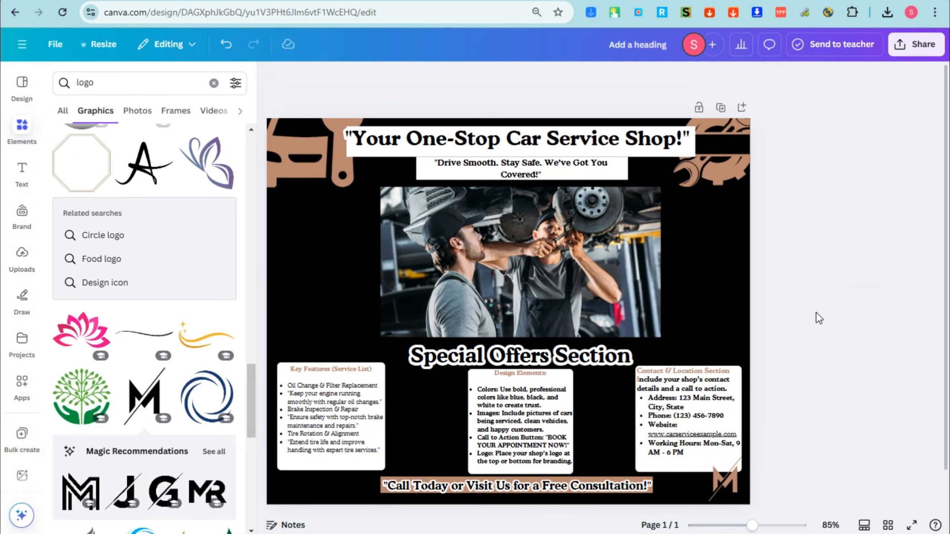
Open the poster's download settings with PNG as the file type
left_click(914, 44)
left_click(735, 283)
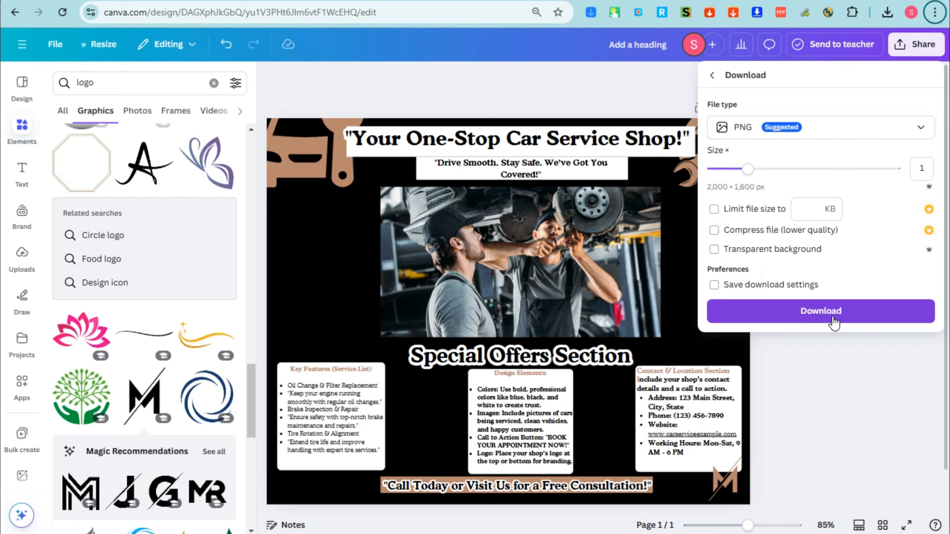
left_click(843, 133)
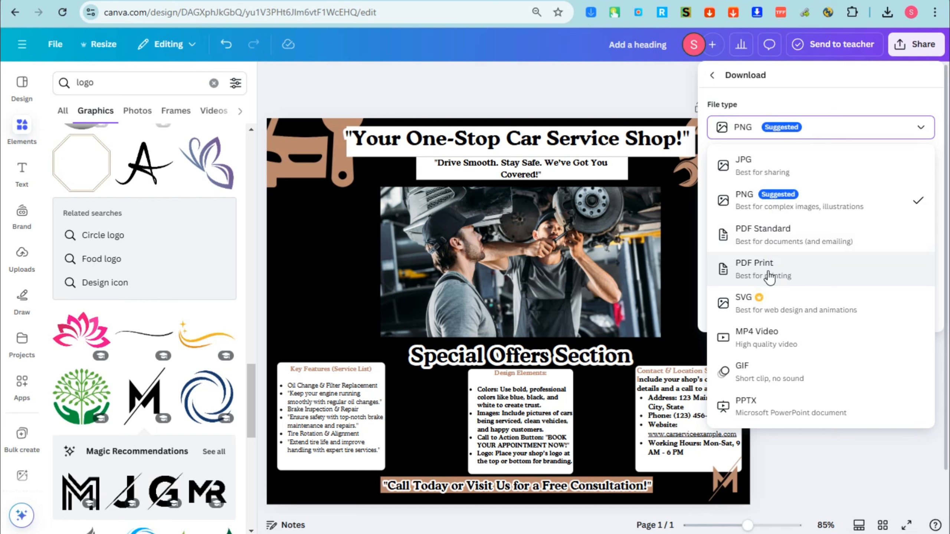
left_click(776, 203)
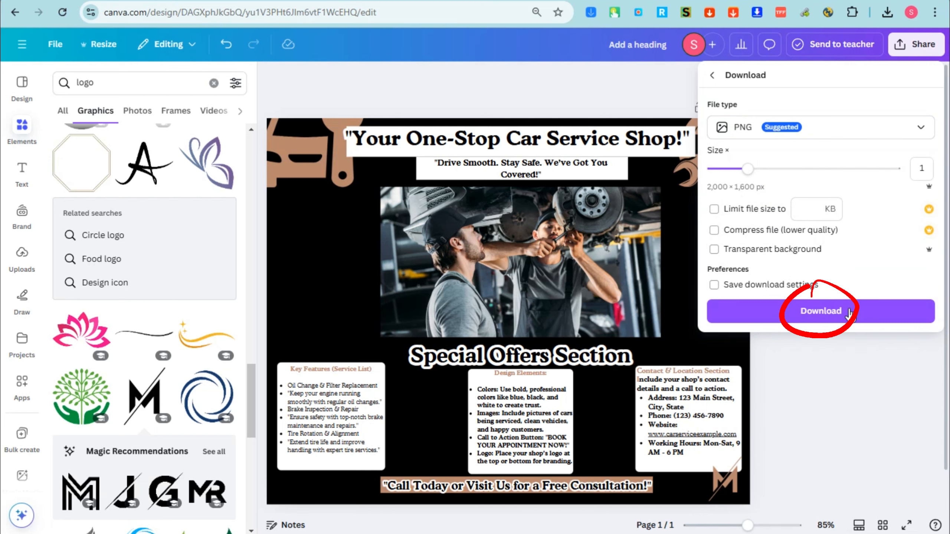
Preview the poster in full screen and return to the editor
left_click(907, 525)
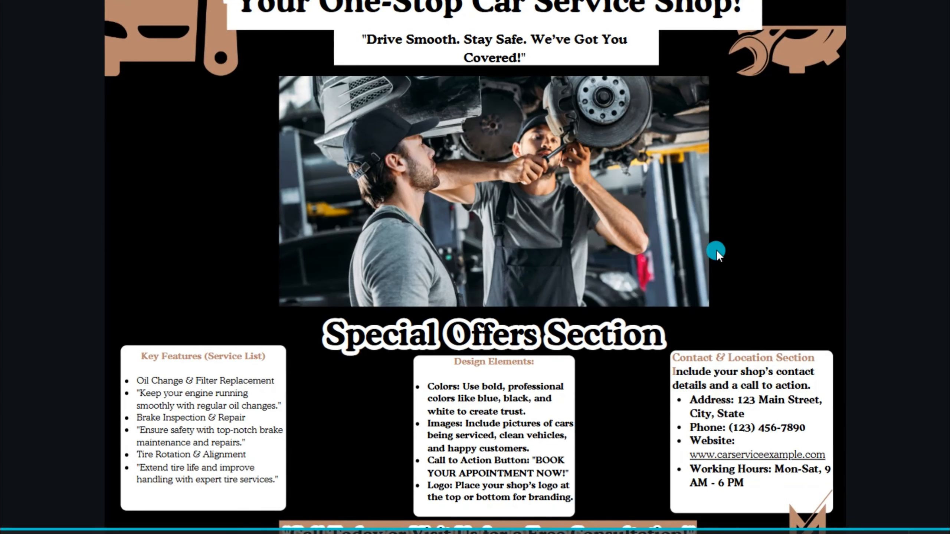
key("Escape")
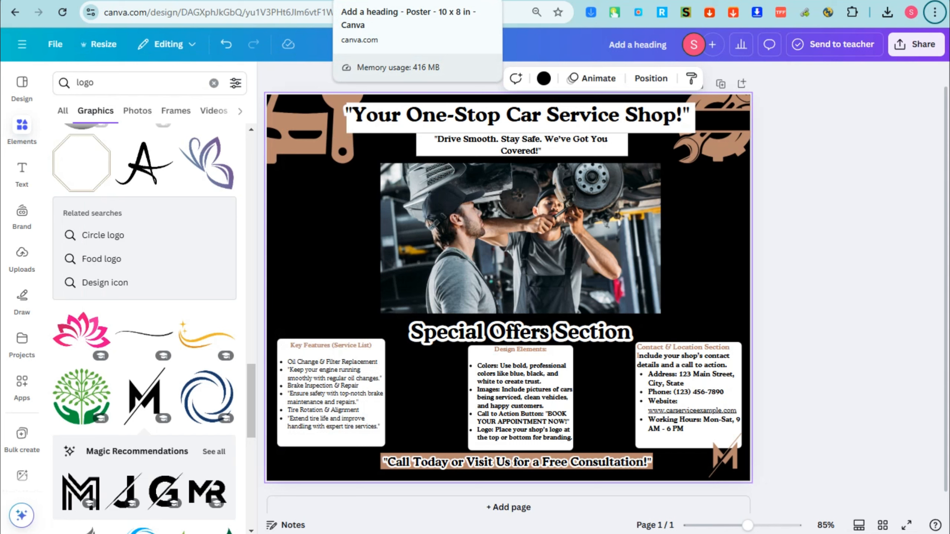
left_click(830, 269)
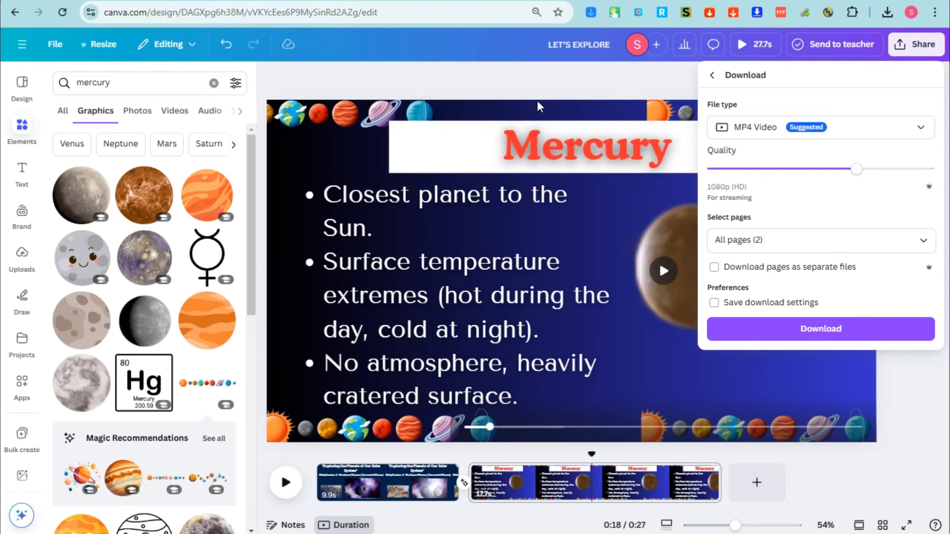
left_click(537, 102)
left_click(394, 484)
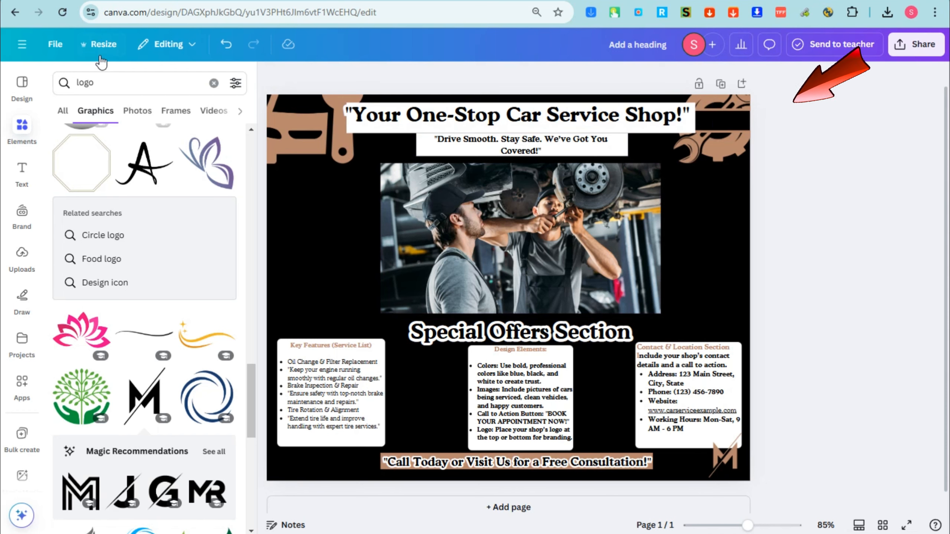
Show the rulers and guides around the poster
left_click(60, 52)
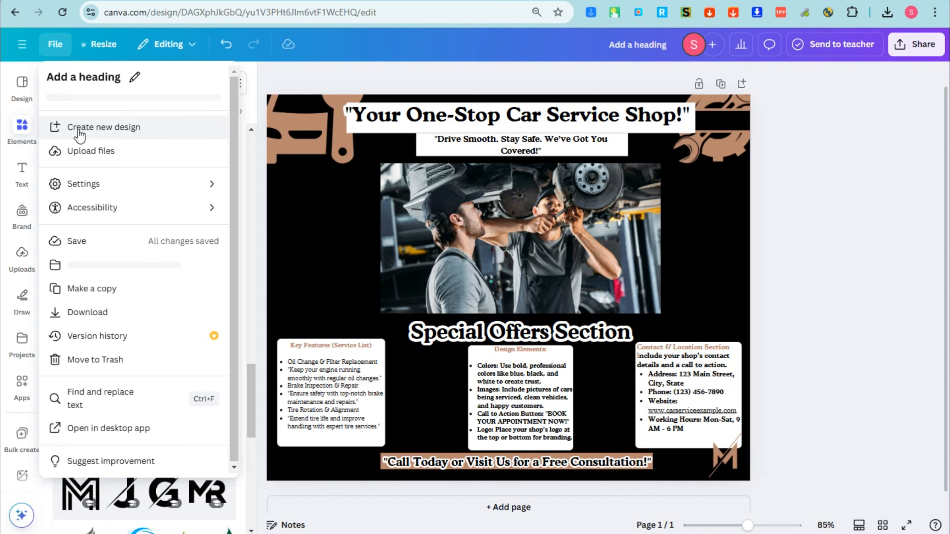
mouse_move(156, 193)
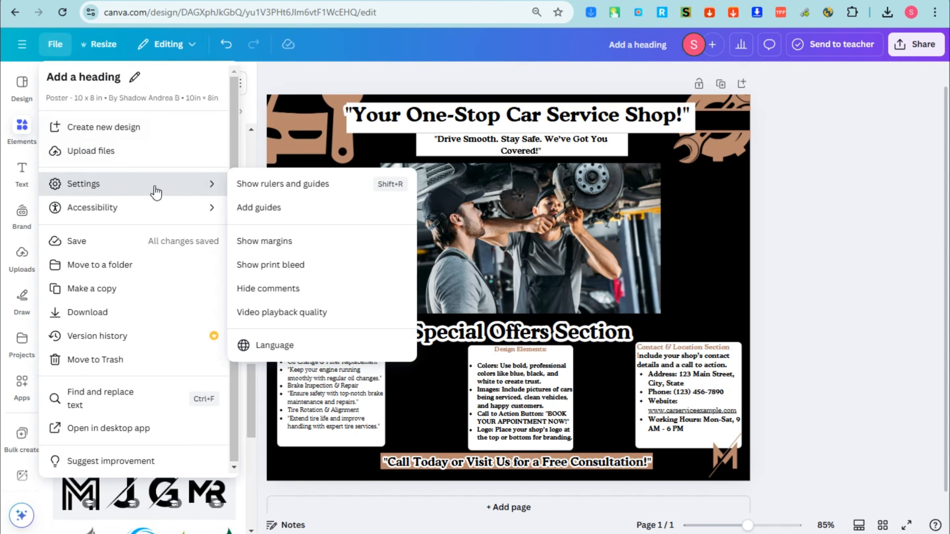
left_click(271, 185)
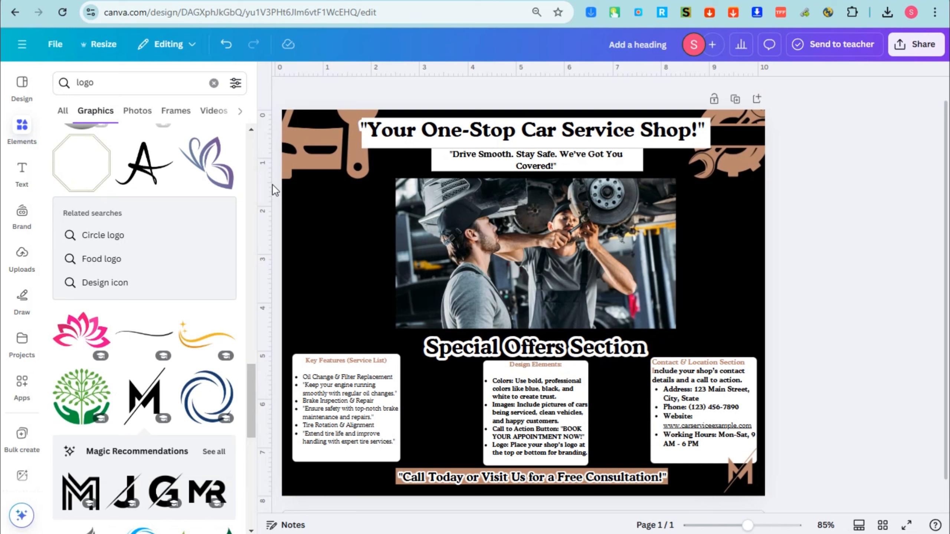
Examine the poster's file options, including settings, accessibility, moving it to a folder and making a copy
left_click(55, 44)
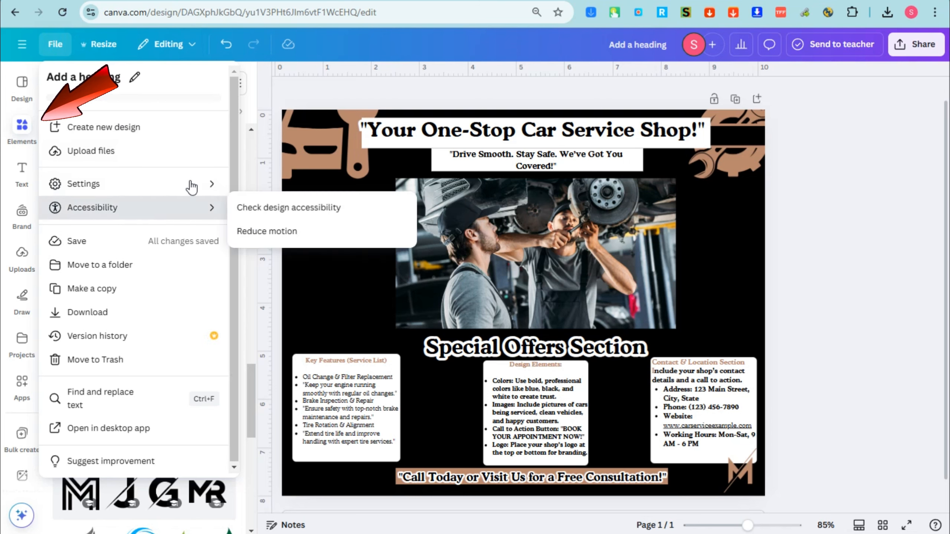
mouse_move(191, 186)
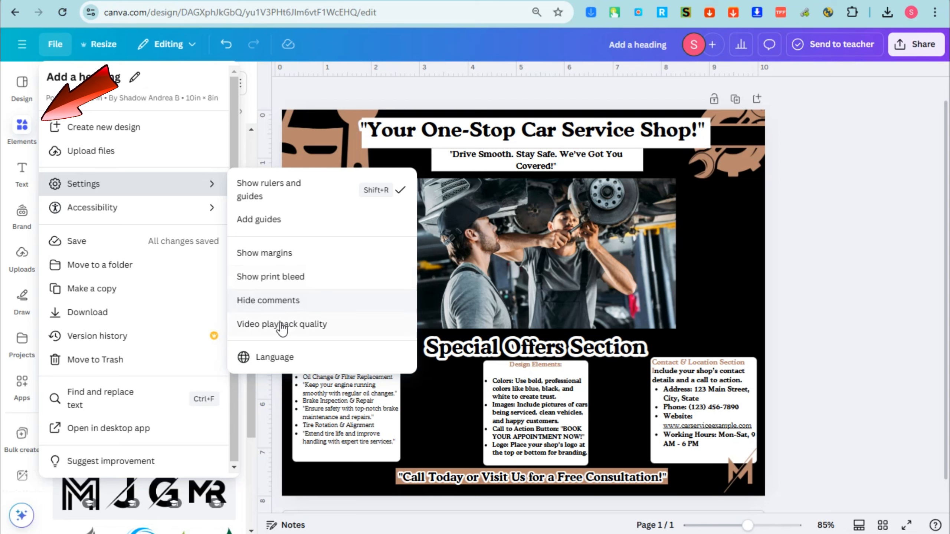
mouse_move(174, 215)
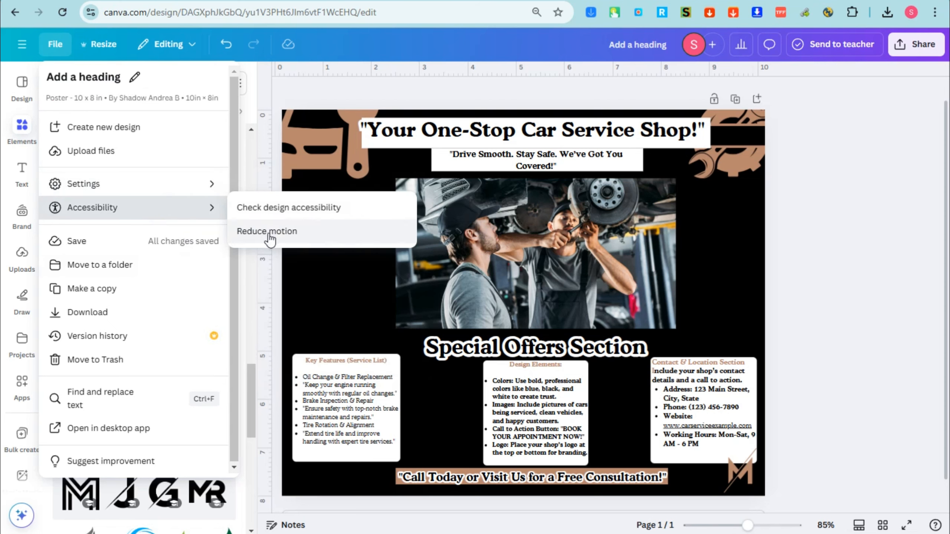
left_click(127, 268)
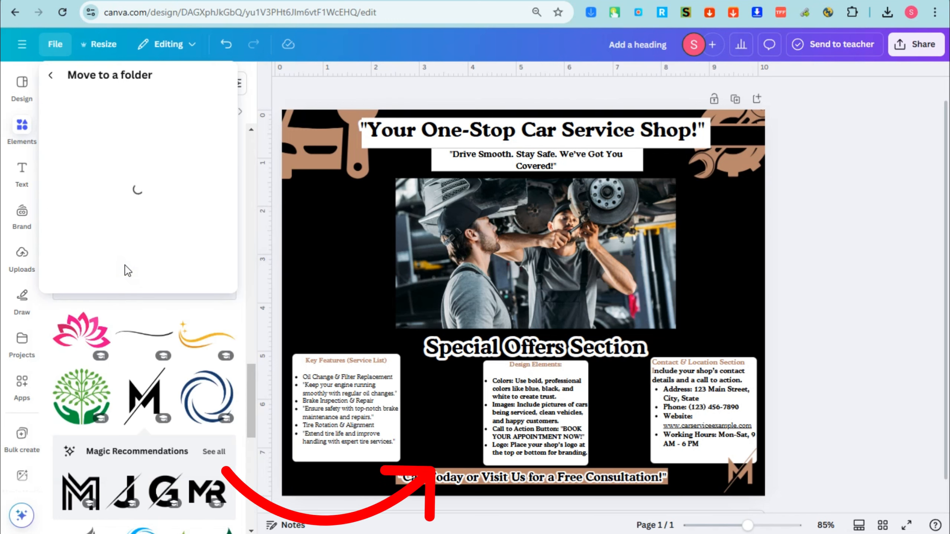
left_click(54, 78)
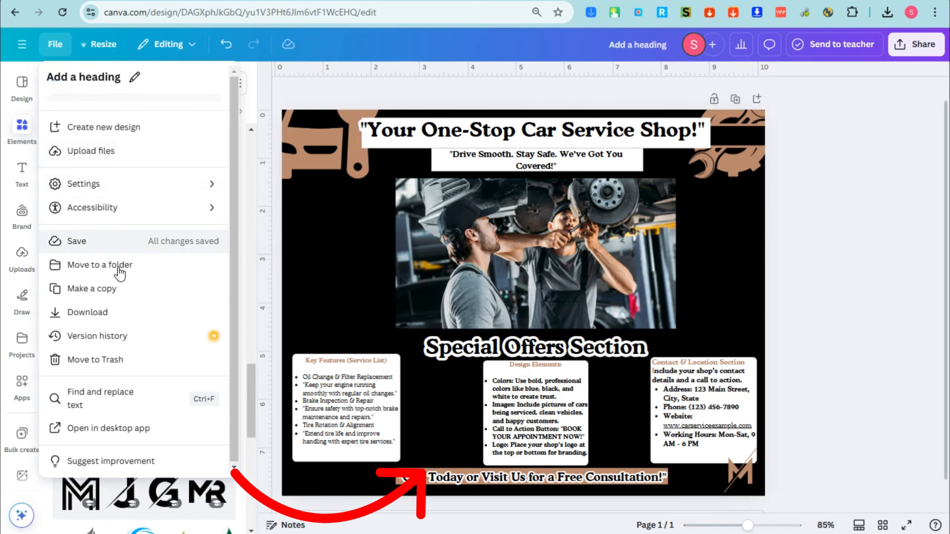
left_click(123, 292)
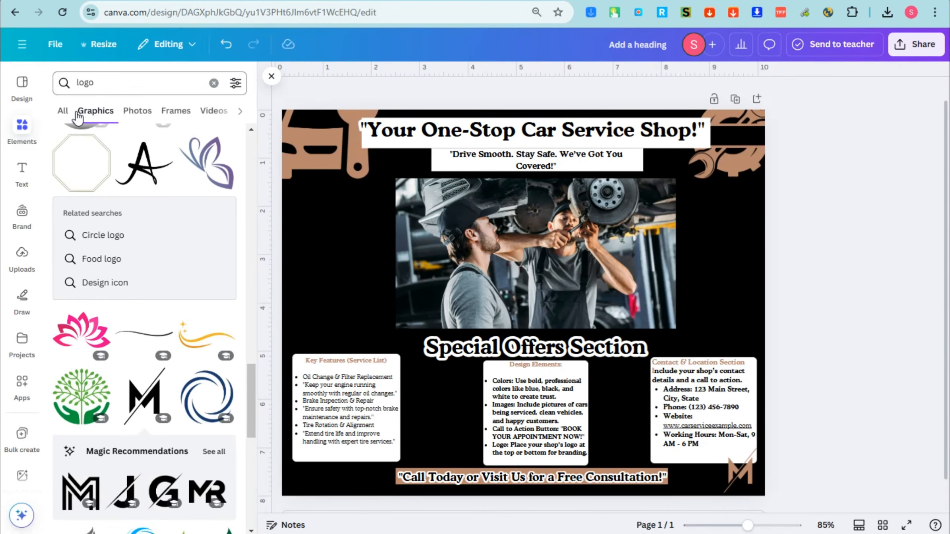
left_click(55, 44)
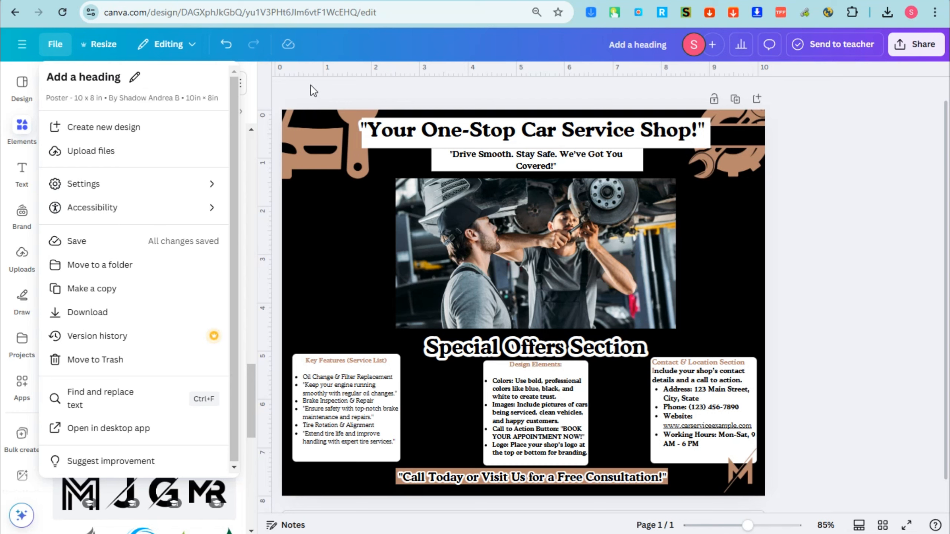
left_click(296, 85)
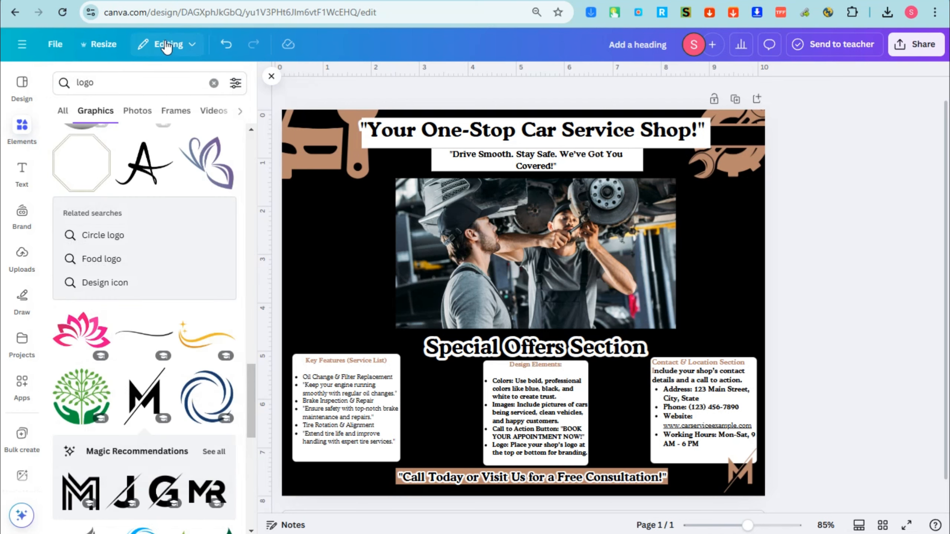
Check the editing, commenting and viewing modes, and look over the recent designs and file options beside the poster
left_click(193, 47)
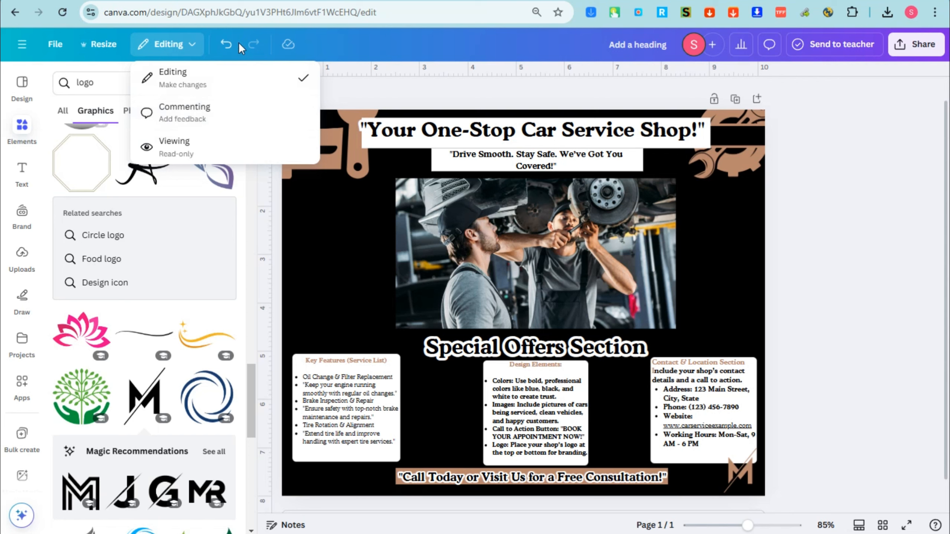
left_click(227, 45)
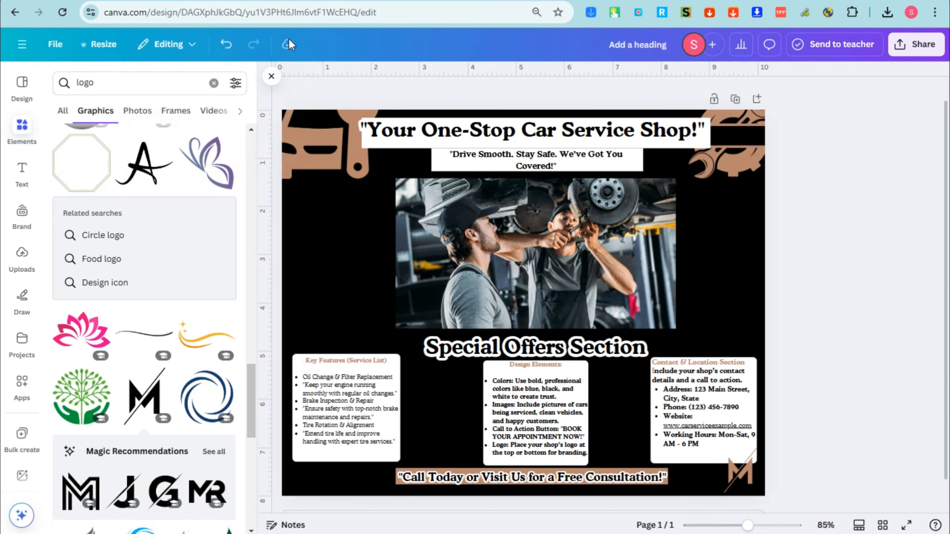
left_click(22, 45)
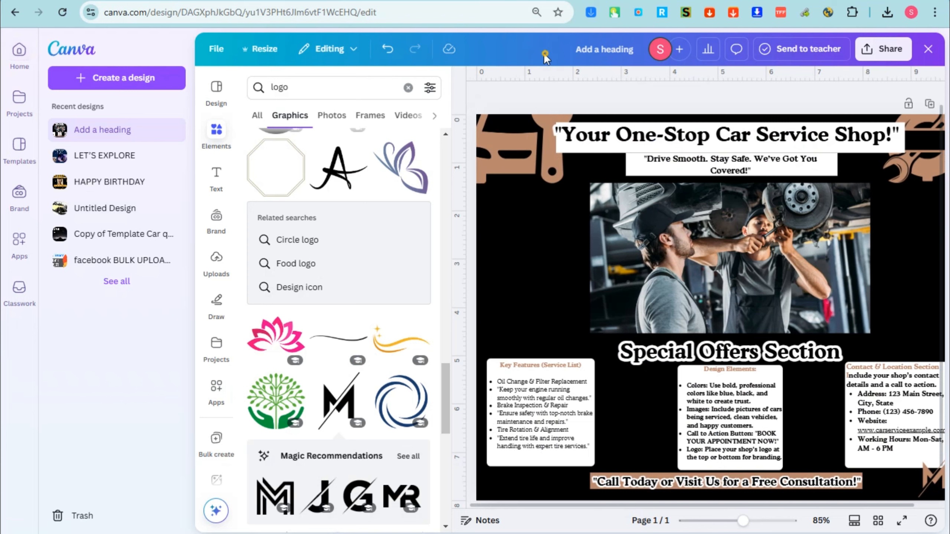
left_click(219, 48)
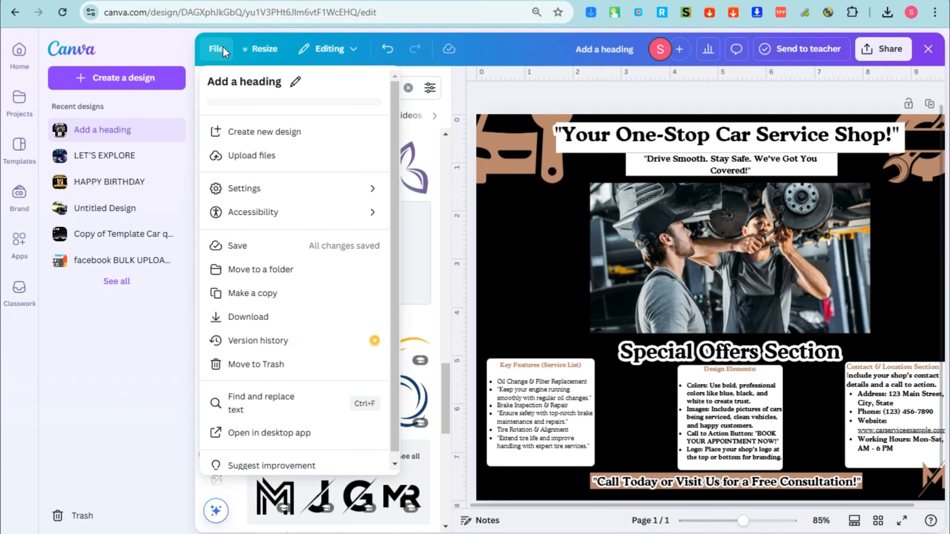
left_click(19, 51)
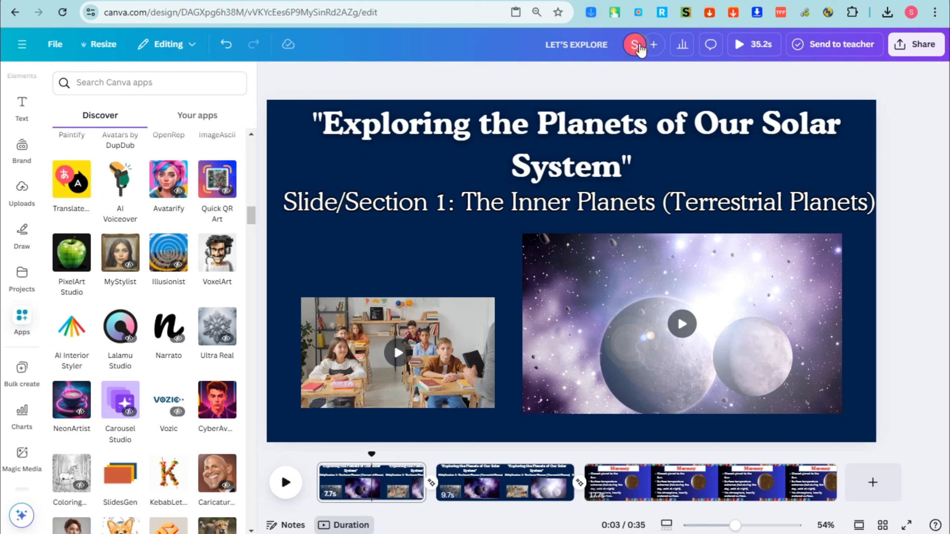
Browse the apps available in the LET'S EXPLORE design
mouse_move(639, 48)
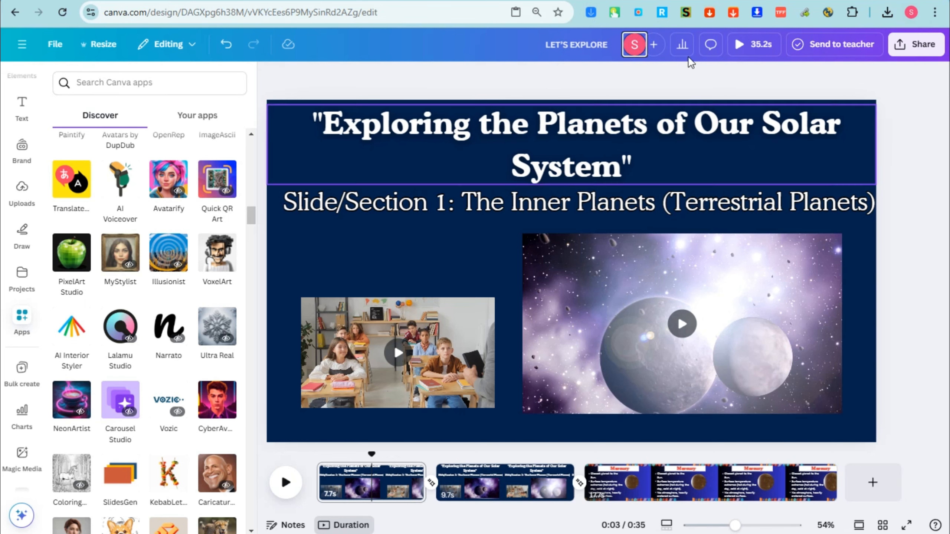
scroll(168, 356, "down", 5)
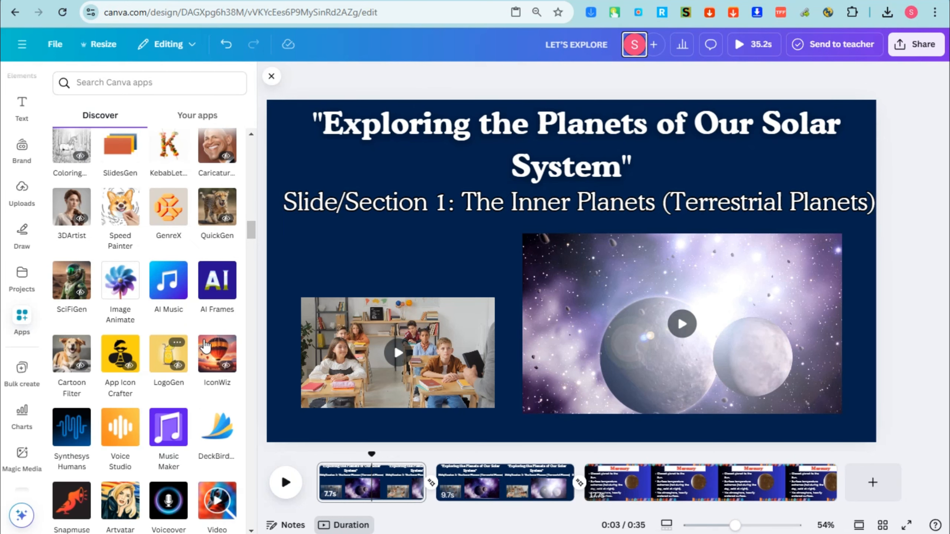
scroll(191, 341, "down", 5)
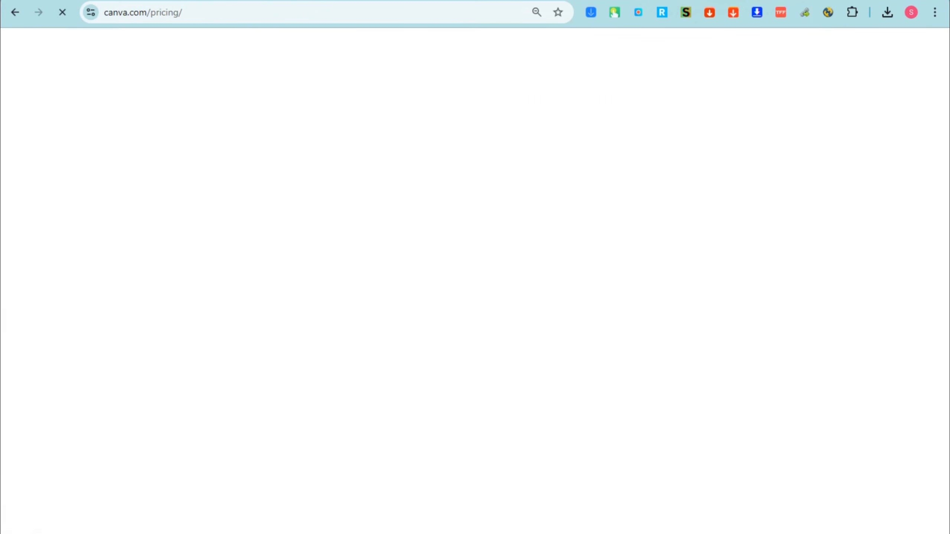
Compare the prices and included features of the Canva Free, Pro, Teams and Enterprise plans on the yearly pricing page
scroll(391, 236, "down", 4)
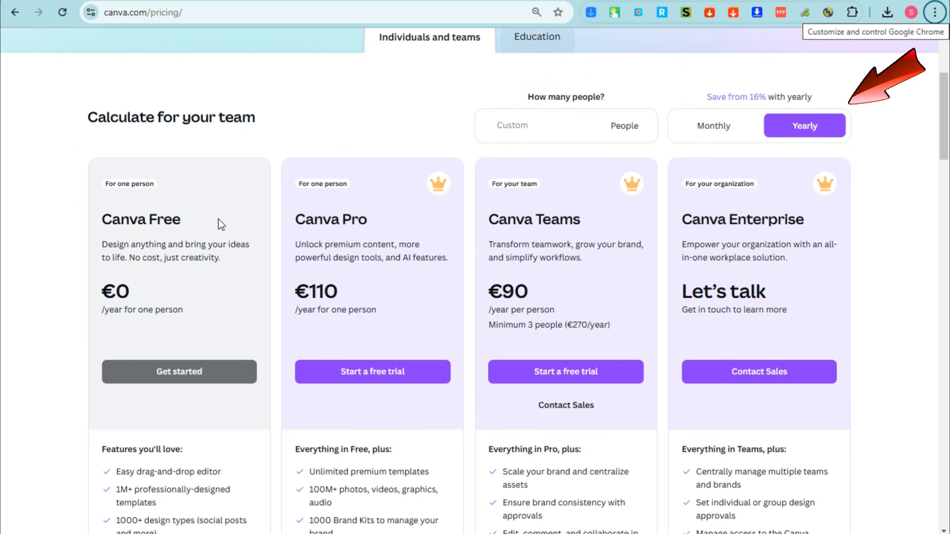
scroll(219, 224, "down", 3)
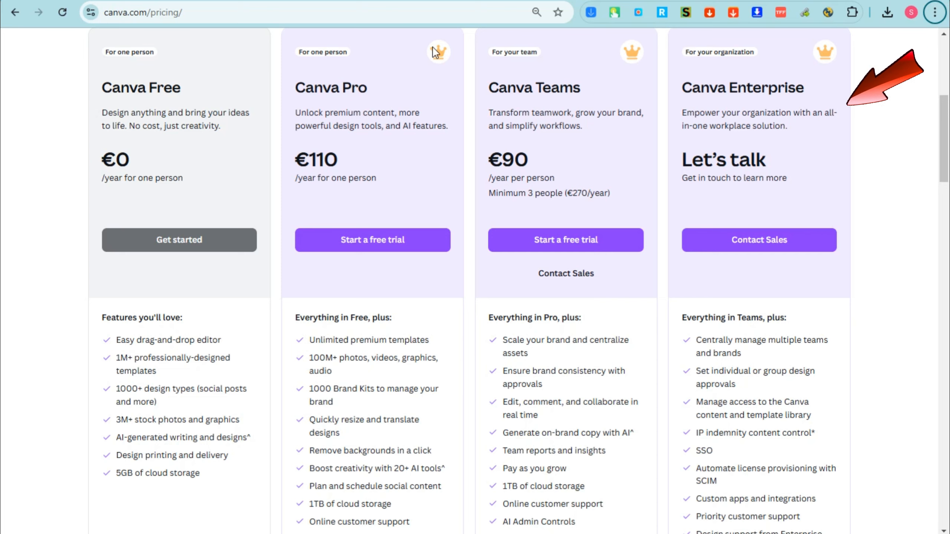
scroll(395, 314, "down", 2)
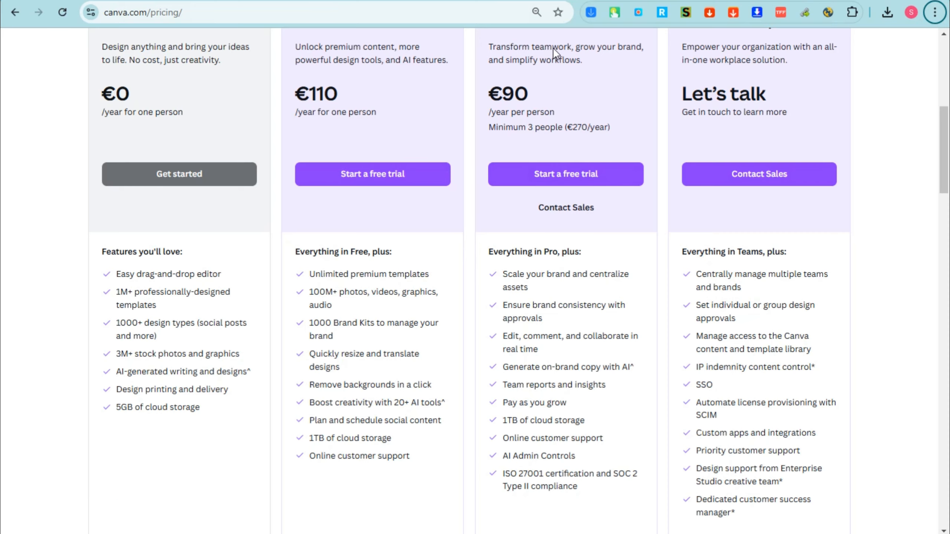
scroll(563, 228, "up", 2)
scroll(563, 221, "down", 2)
scroll(563, 140, "up", 2)
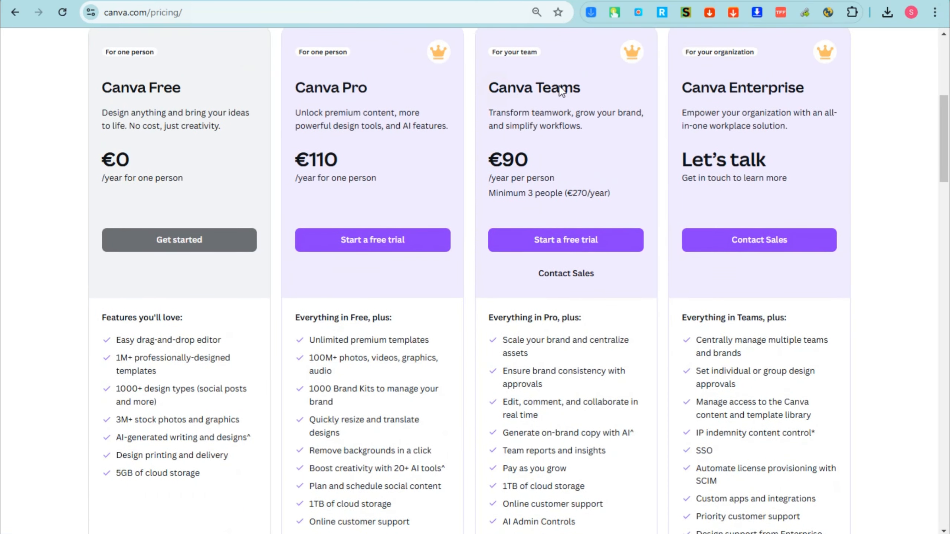
scroll(541, 271, "down", 2)
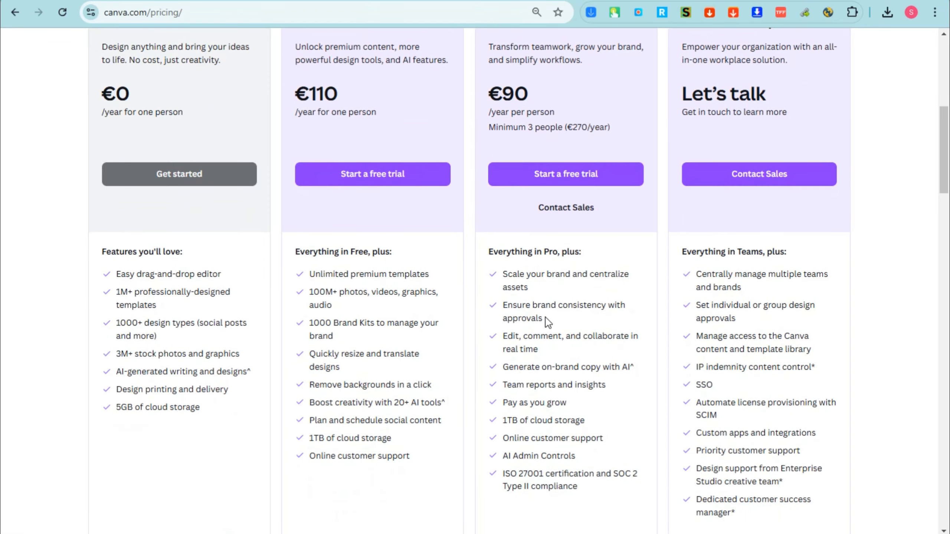
scroll(568, 299, "down", 2)
scroll(565, 329, "down", 2)
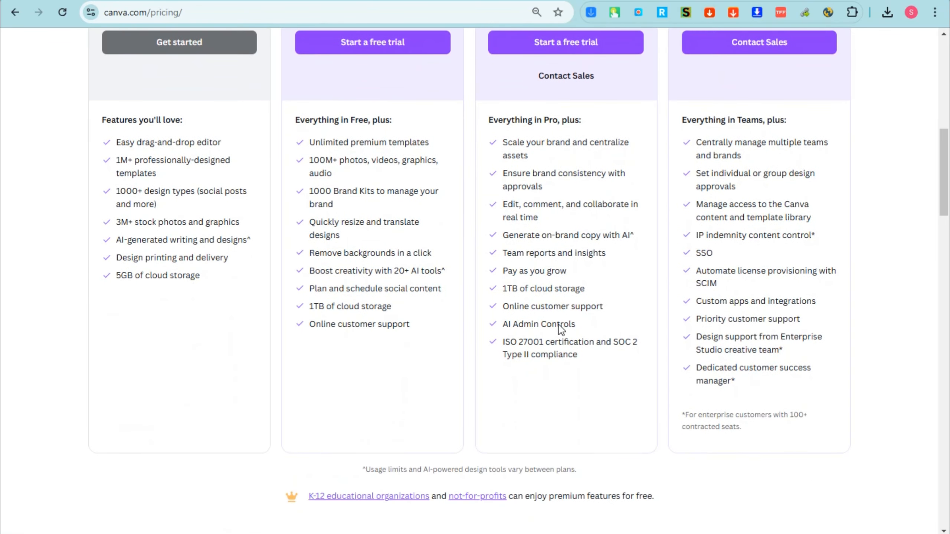
scroll(561, 330, "down", 2)
scroll(572, 318, "up", 6)
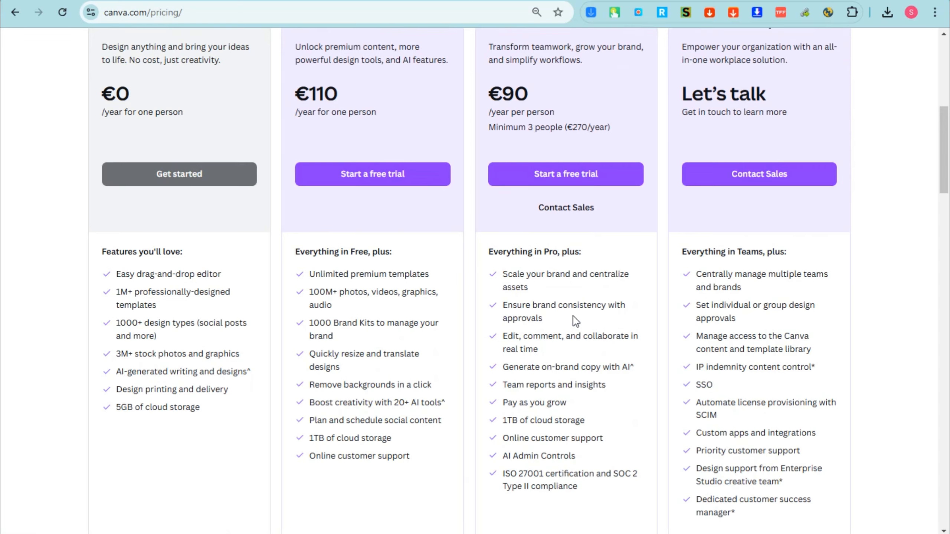
scroll(573, 316, "up", 2)
scroll(572, 356, "down", 3)
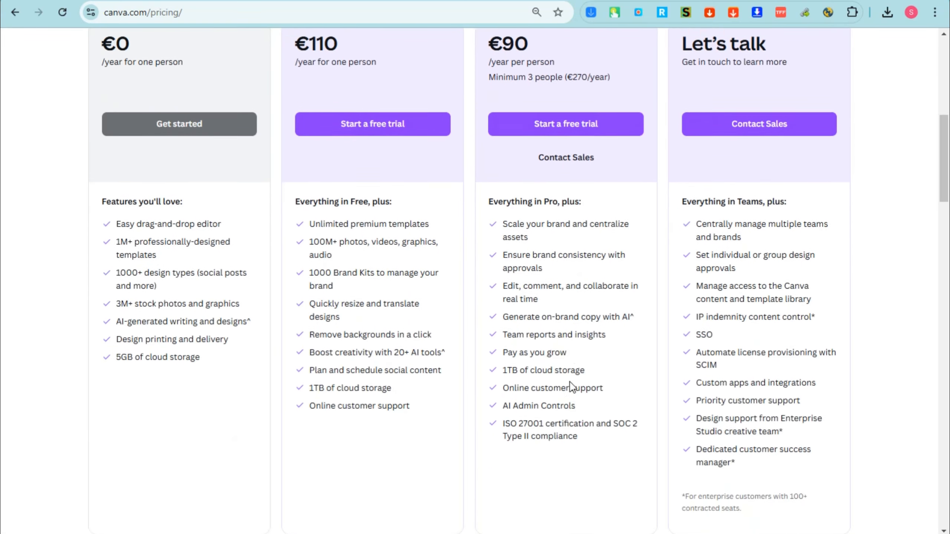
scroll(571, 387, "up", 3)
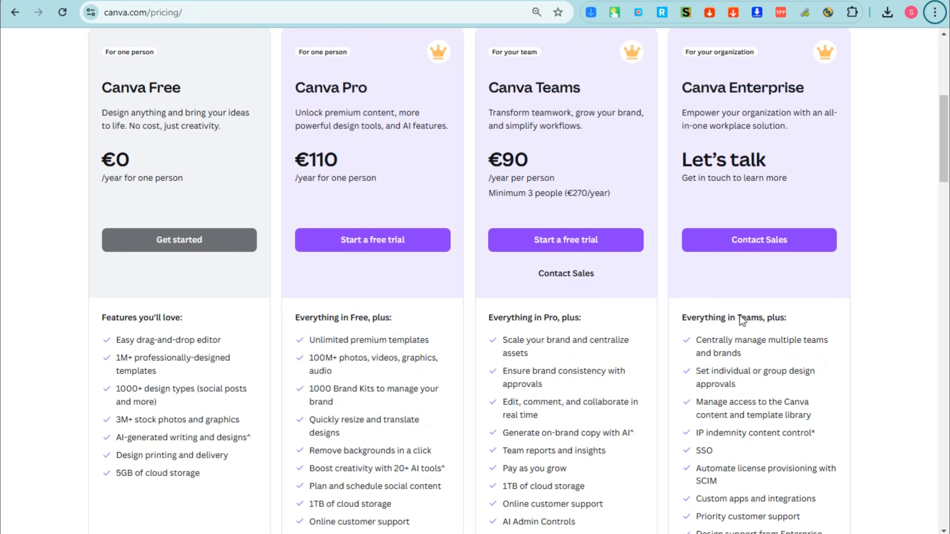
scroll(768, 202, "down", 3)
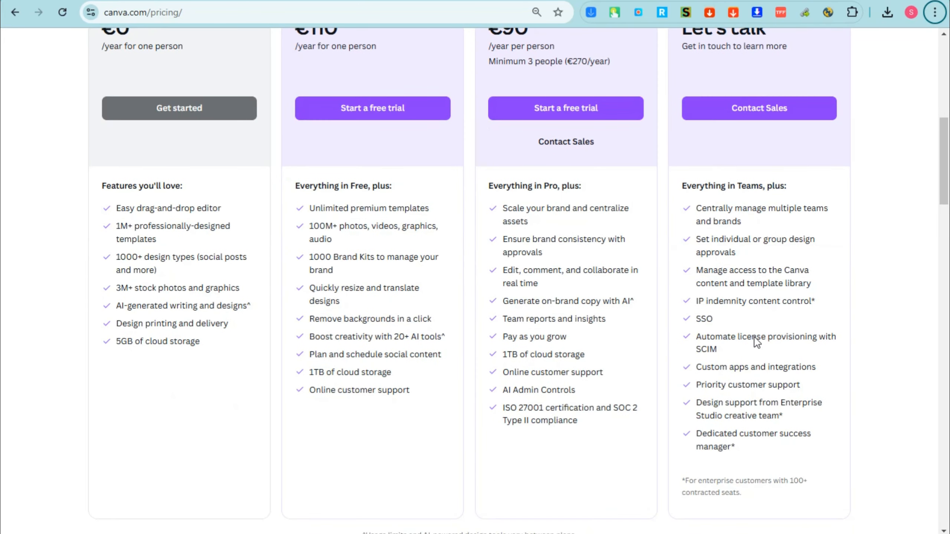
Look through the pricing page's feature comparison table, Canva Enterprise section and frequently asked questions
scroll(756, 343, "down", 6)
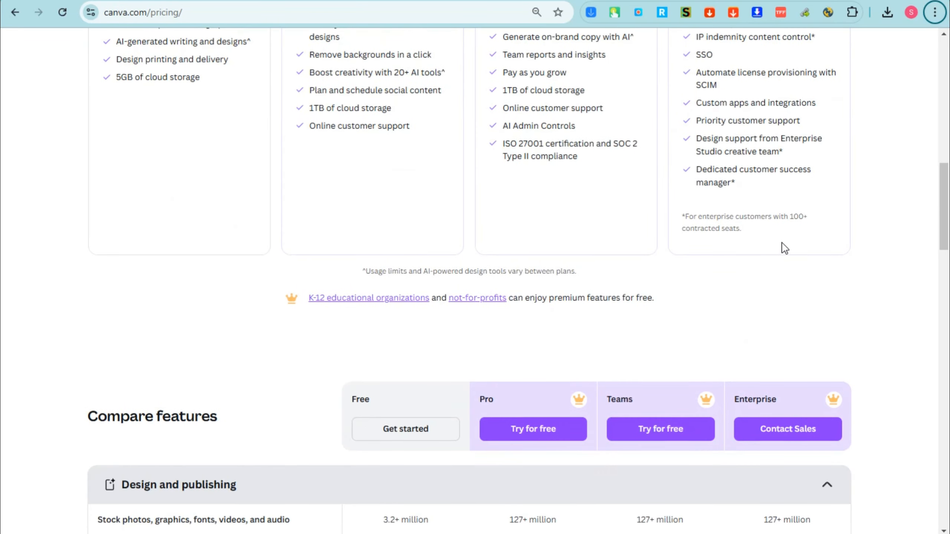
scroll(782, 248, "down", 4)
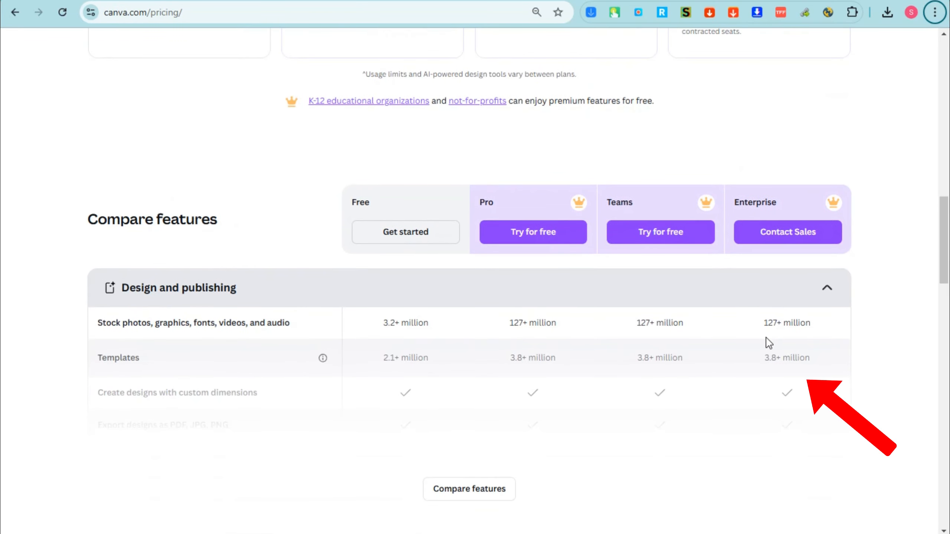
scroll(517, 339, "down", 6)
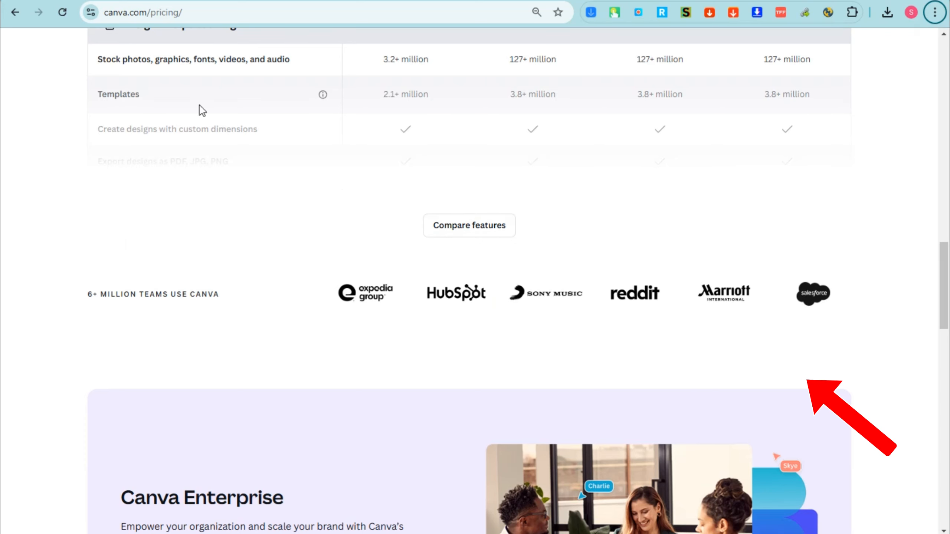
scroll(408, 344, "down", 4)
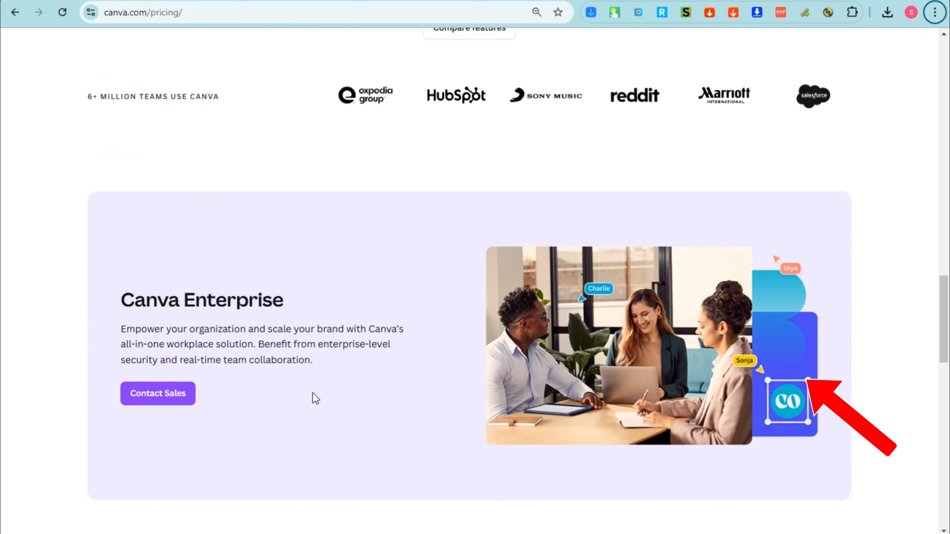
scroll(559, 388, "down", 3)
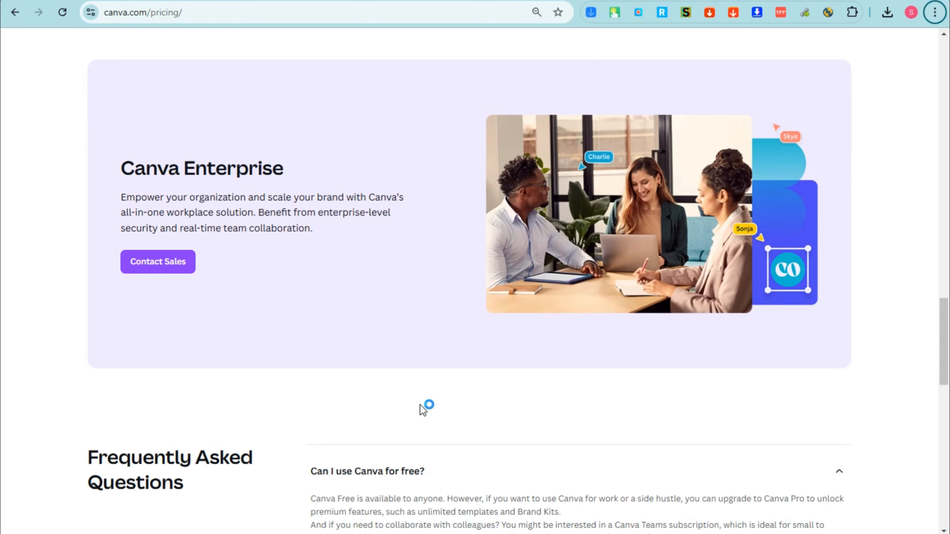
scroll(407, 385, "down", 4)
scroll(609, 400, "down", 3)
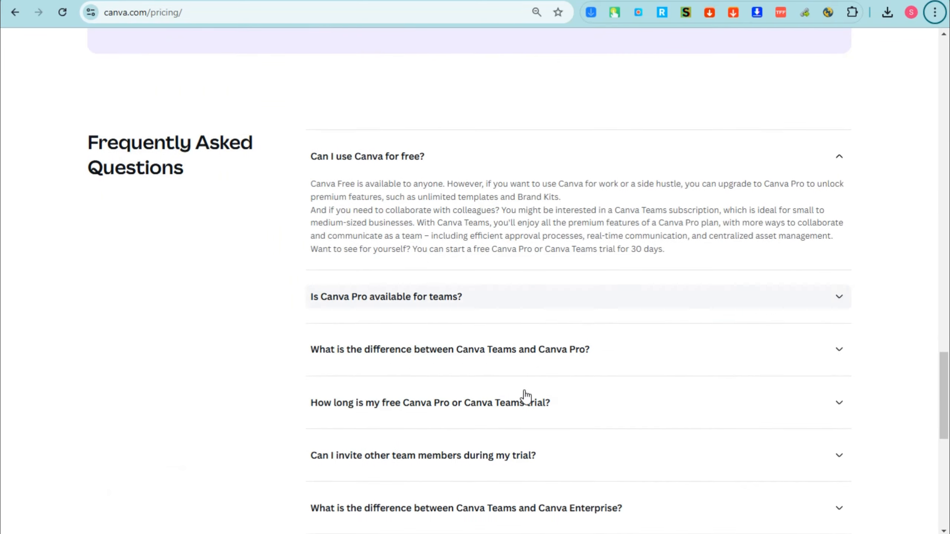
scroll(523, 423, "down", 4)
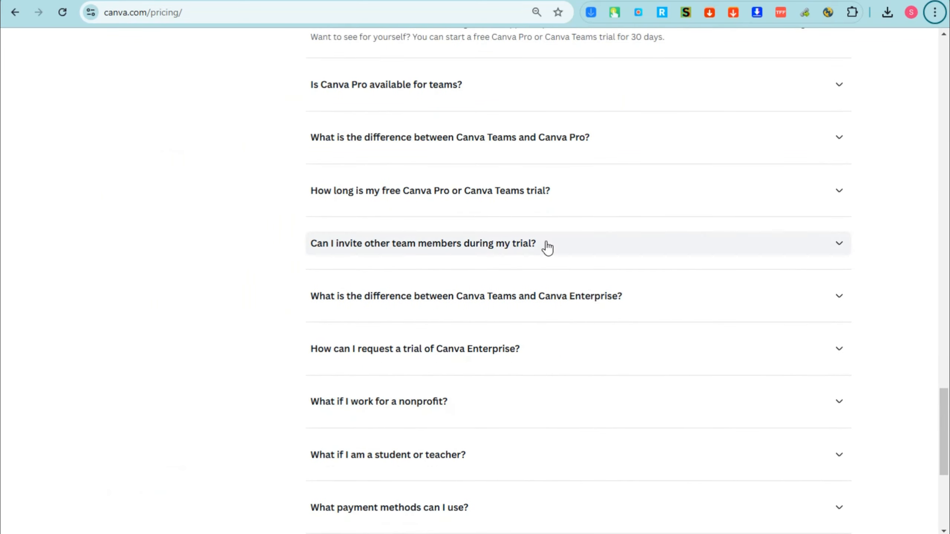
scroll(742, 376, "down", 3)
scroll(742, 376, "down", 4)
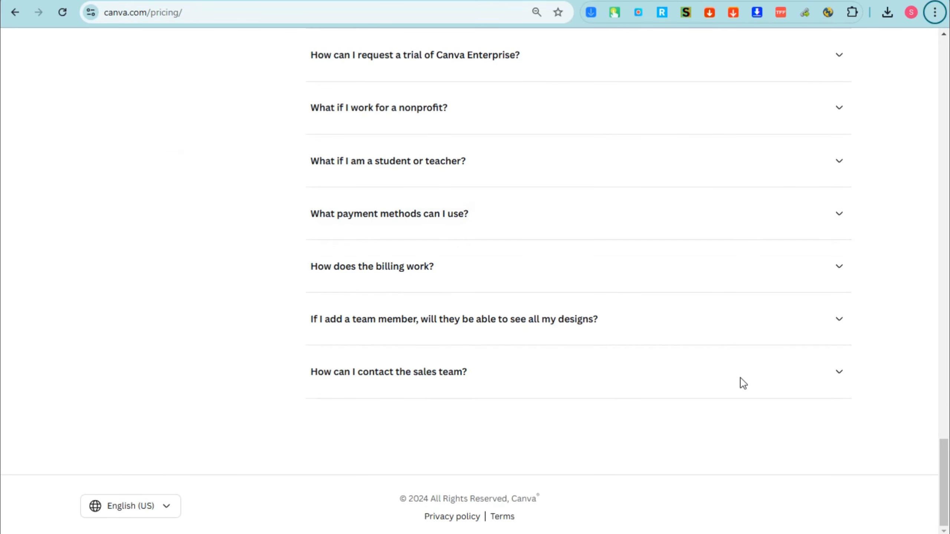
scroll(741, 383, "up", 20)
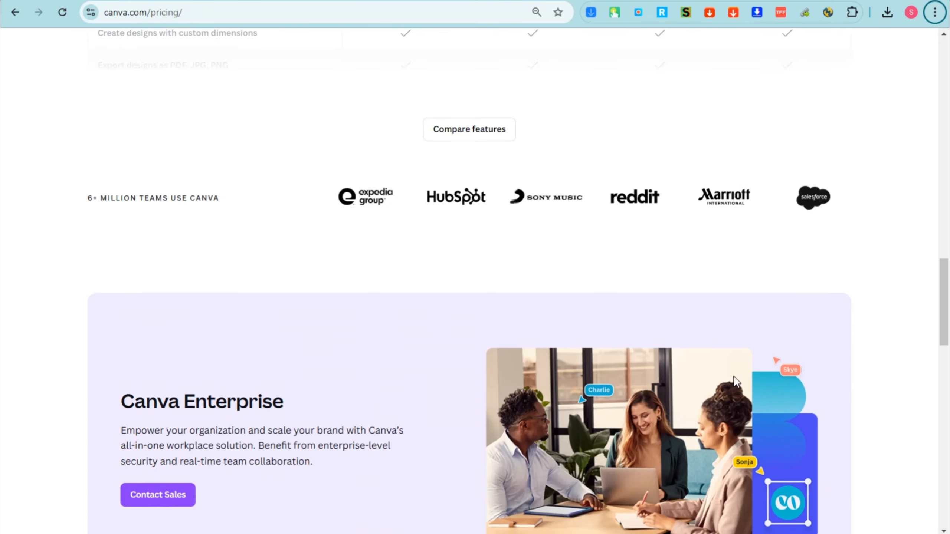
Review the pricing page again, from the yearly plan cards past the feature comparison to the Canva Enterprise section
scroll(734, 377, "up", 15)
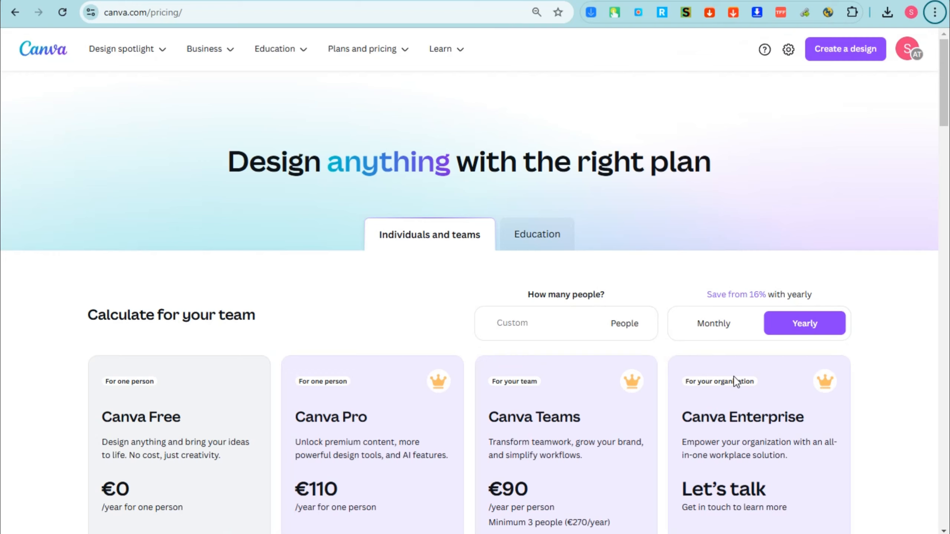
key("alt")
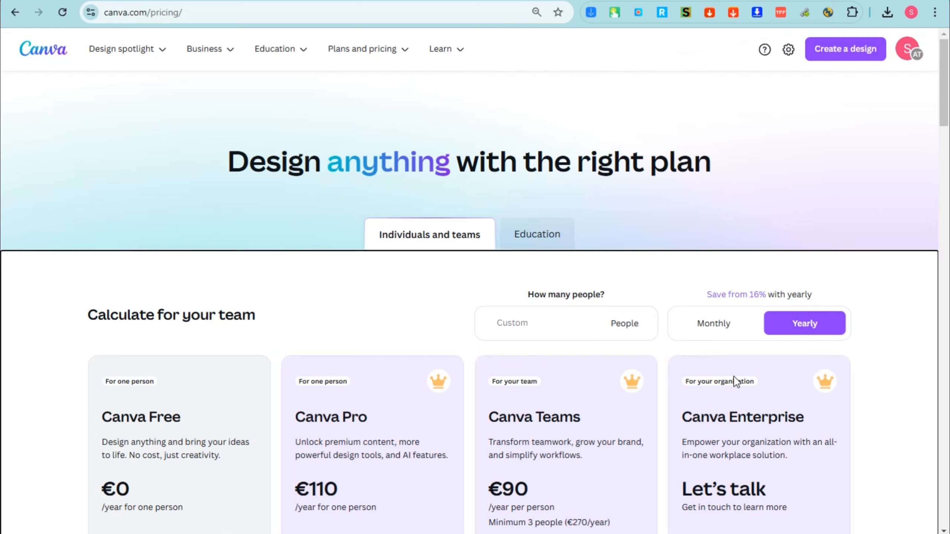
scroll(530, 280, "down", 2)
scroll(636, 265, "up", 2)
scroll(624, 265, "down", 14)
scroll(625, 266, "down", 6)
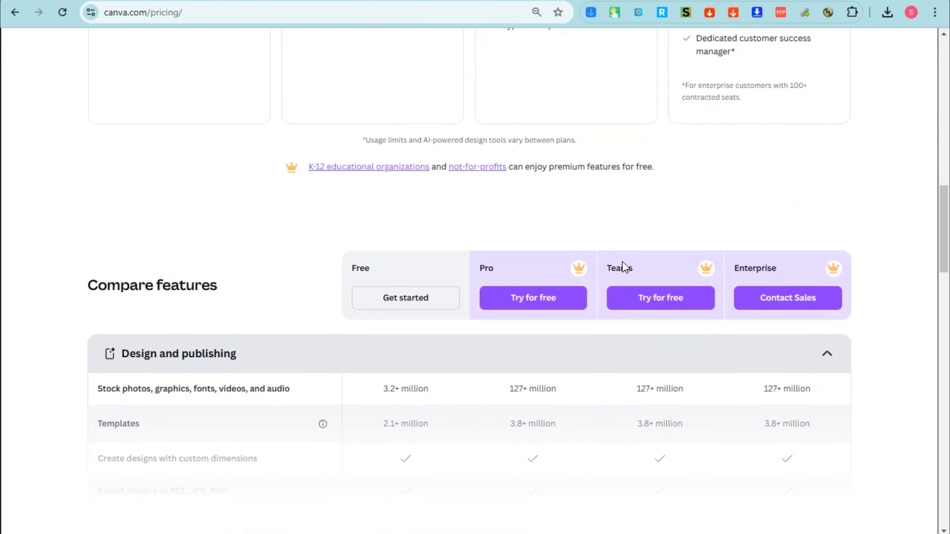
scroll(626, 266, "down", 10)
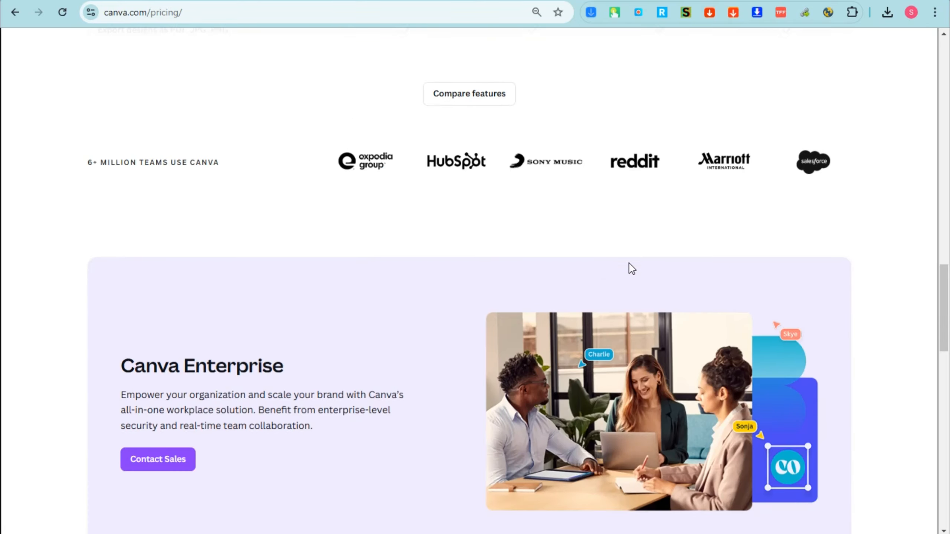
scroll(630, 267, "up", 7)
Switch to the HAPPY BIRTHDAY design and add a second page below the invitation
left_click(97, 0)
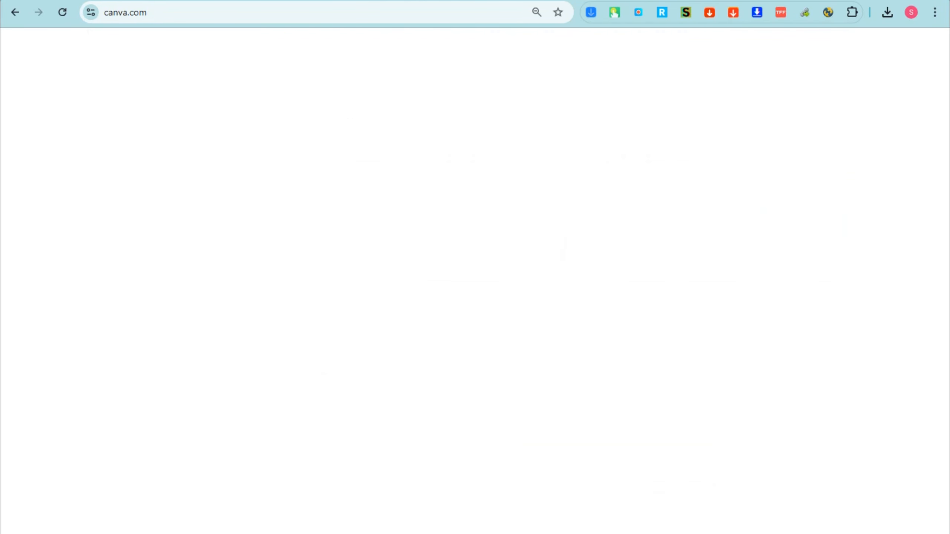
left_click(180, 1)
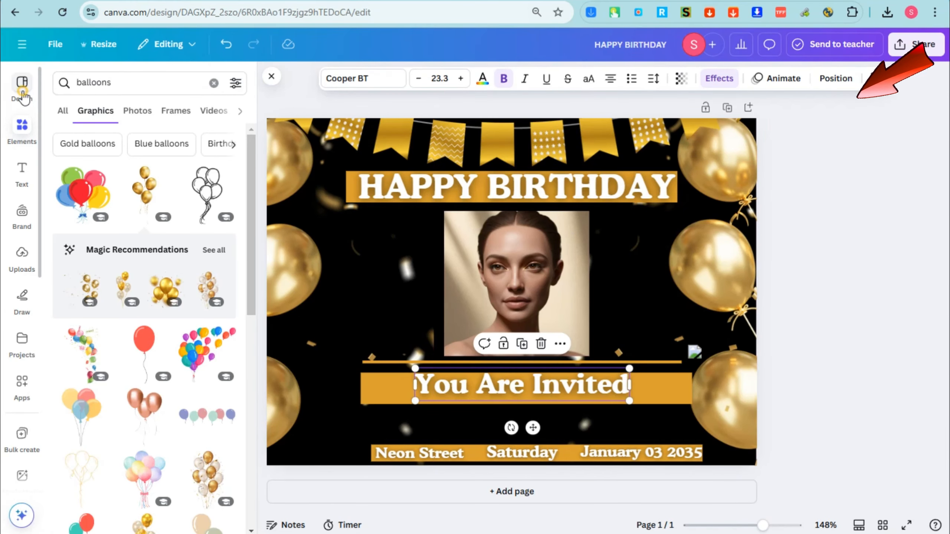
left_click(23, 94)
left_click(502, 492)
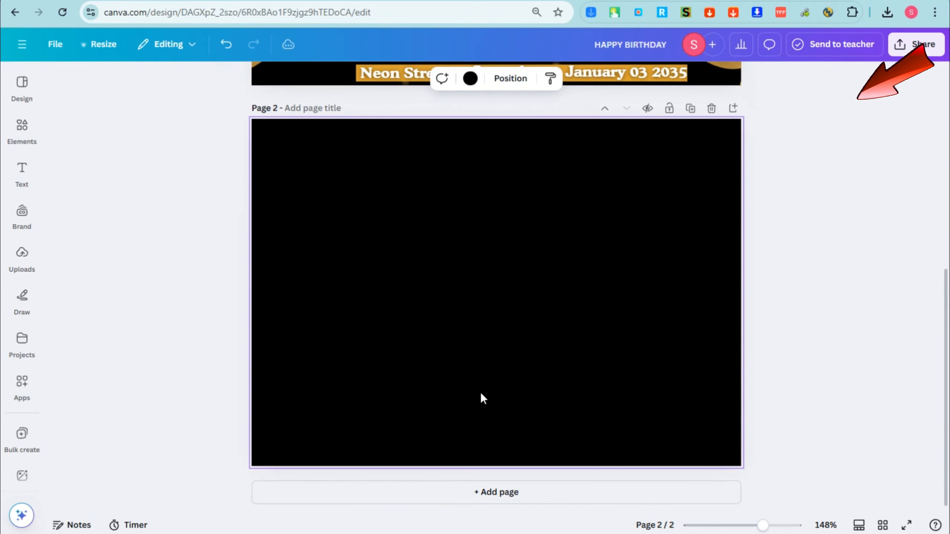
Add the gold balloon bunch at full page height on the left side of page 2, and place the multicoloured balloons in the empty area
left_click(22, 131)
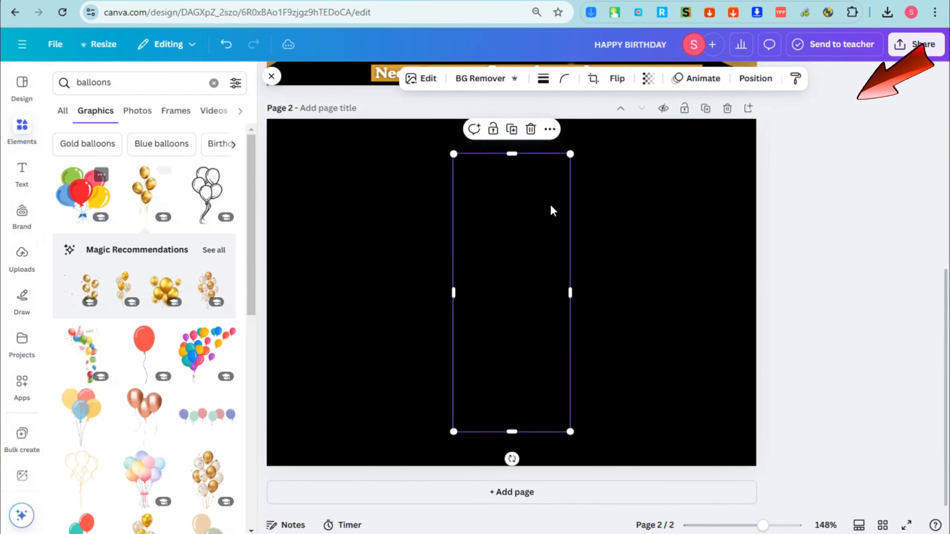
left_click_drag(570, 154, 582, 128)
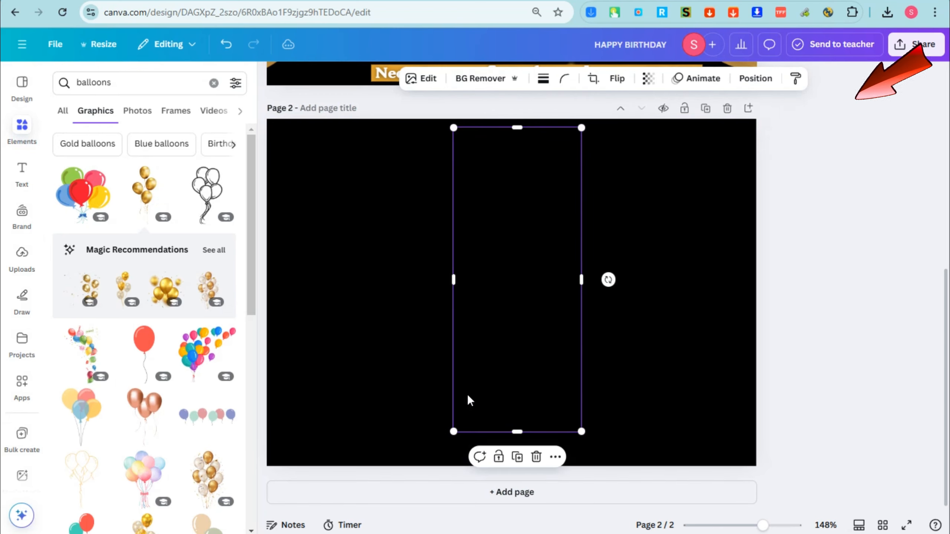
left_click_drag(450, 429, 435, 468)
left_click_drag(490, 341, 339, 337)
right_click(341, 335)
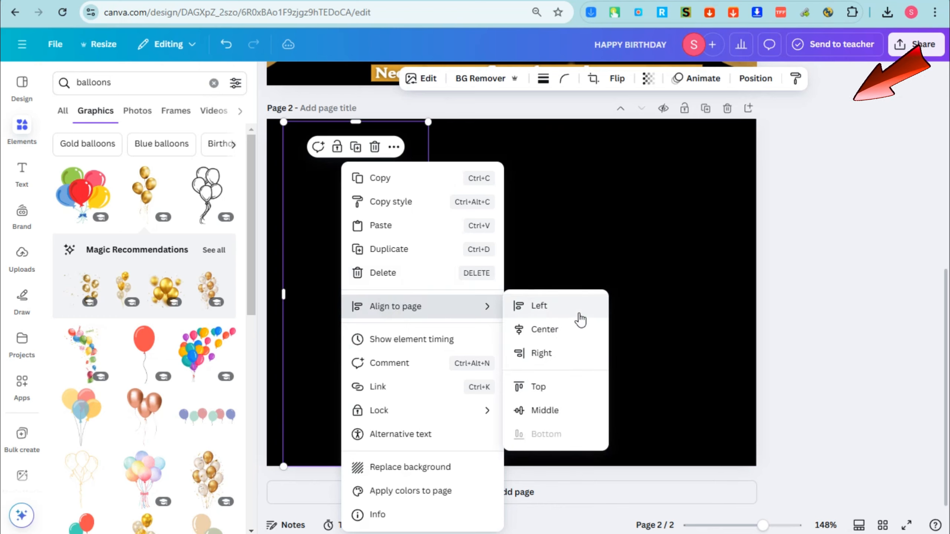
left_click(667, 311)
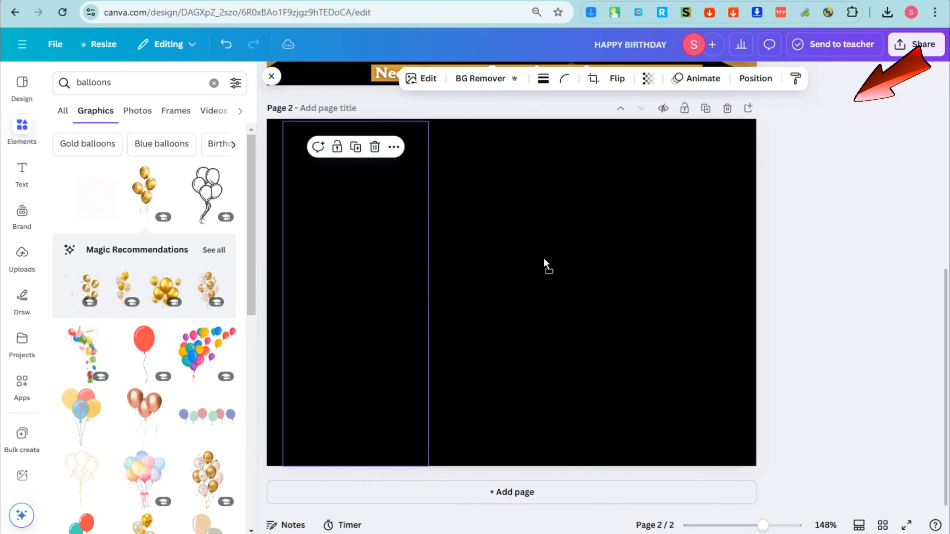
left_click(632, 298)
Remove page 2's black background and fill the page with the golden-orange document colour
left_click(422, 179)
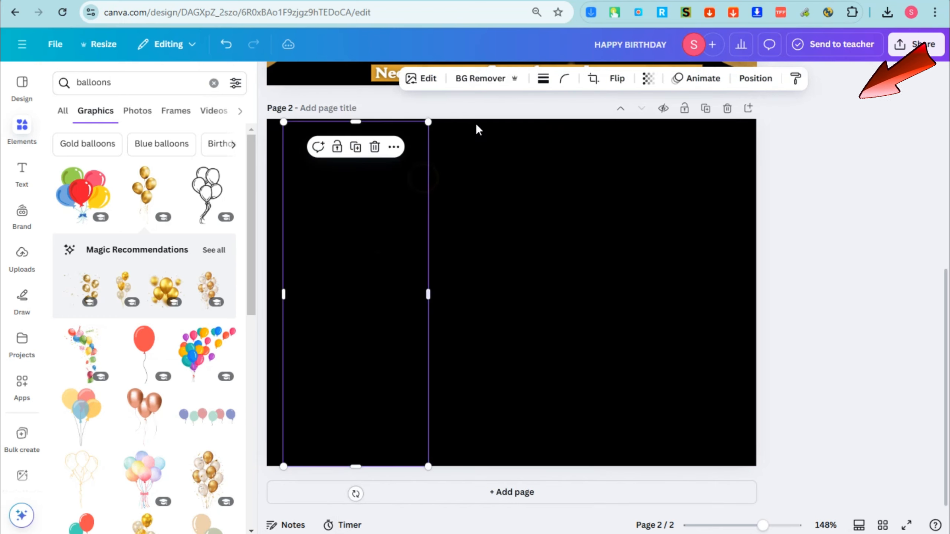
left_click(512, 132)
key("Delete")
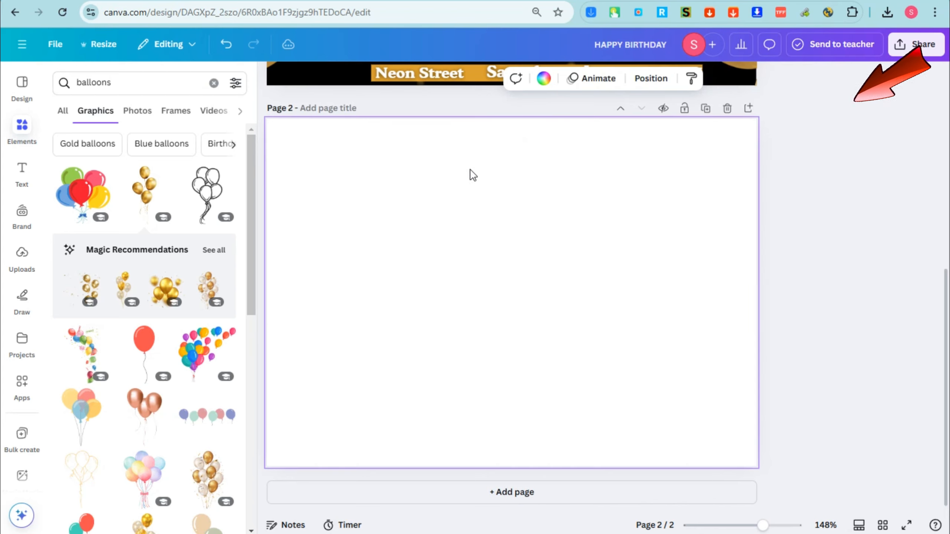
left_click(544, 79)
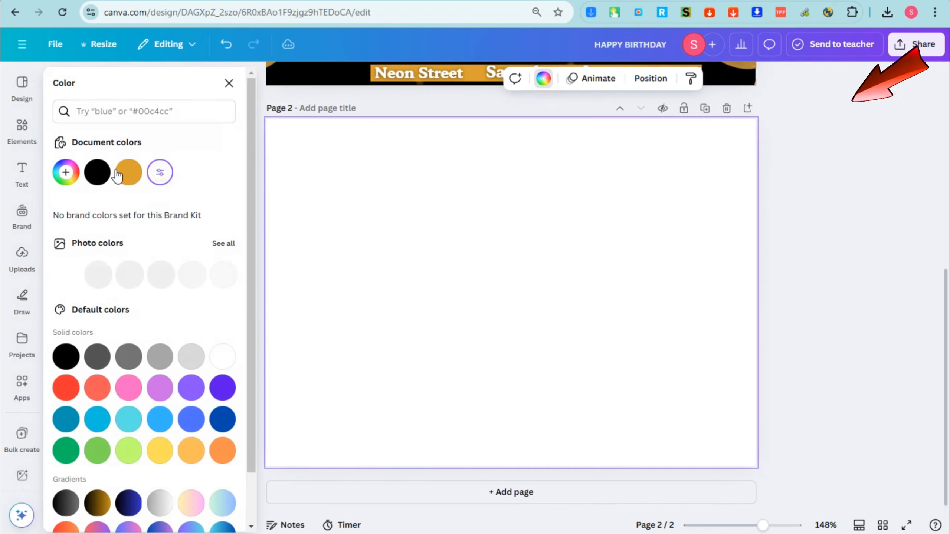
left_click(129, 172)
Place two overlapping copies of the gold balloon bunch on the right side of page 2
left_click(21, 127)
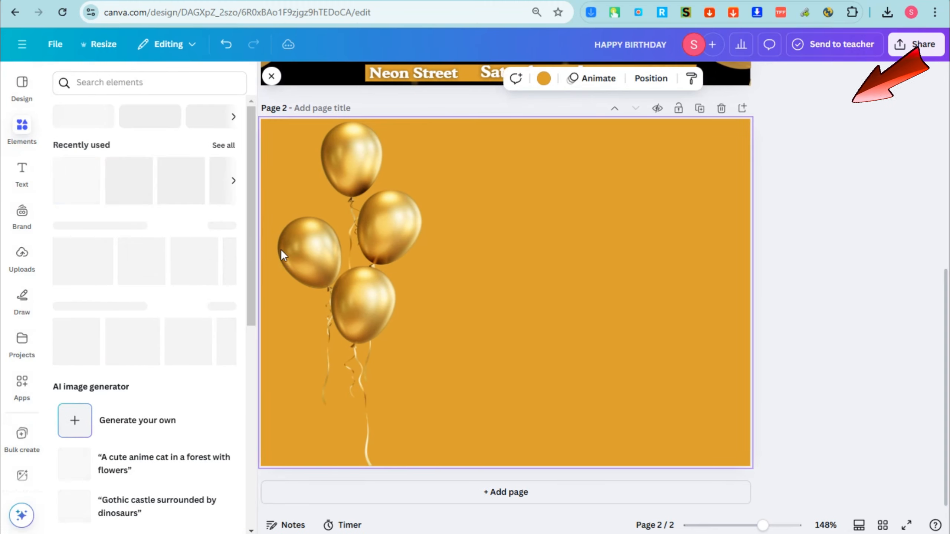
left_click(345, 259)
left_click_drag(338, 245, 623, 252)
key("ctrl+d")
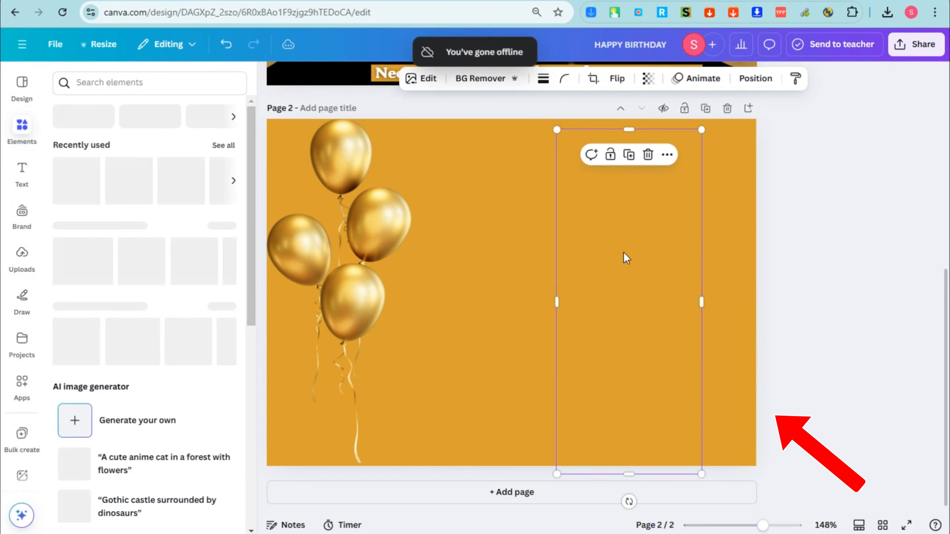
left_click(385, 259)
left_click_drag(384, 258, 680, 246)
right_click(680, 246)
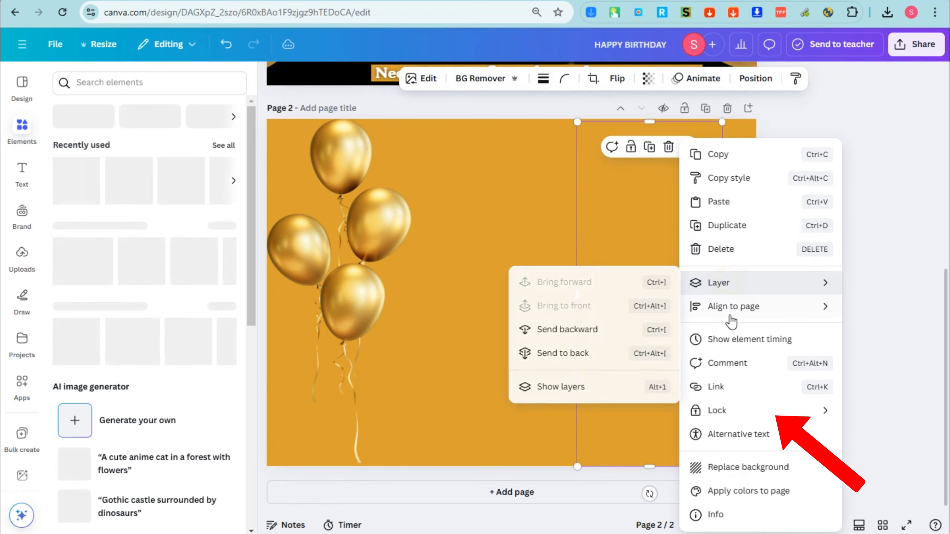
mouse_move(722, 283)
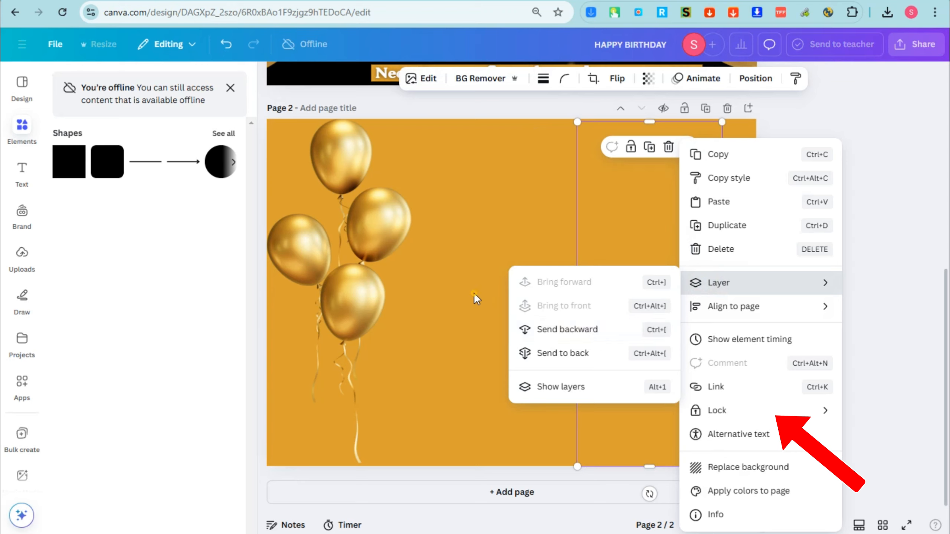
left_click(445, 287)
Copy the leftmost gold balloon bunch and paste another one onto the right side of page 2
left_click(360, 255)
right_click(360, 257)
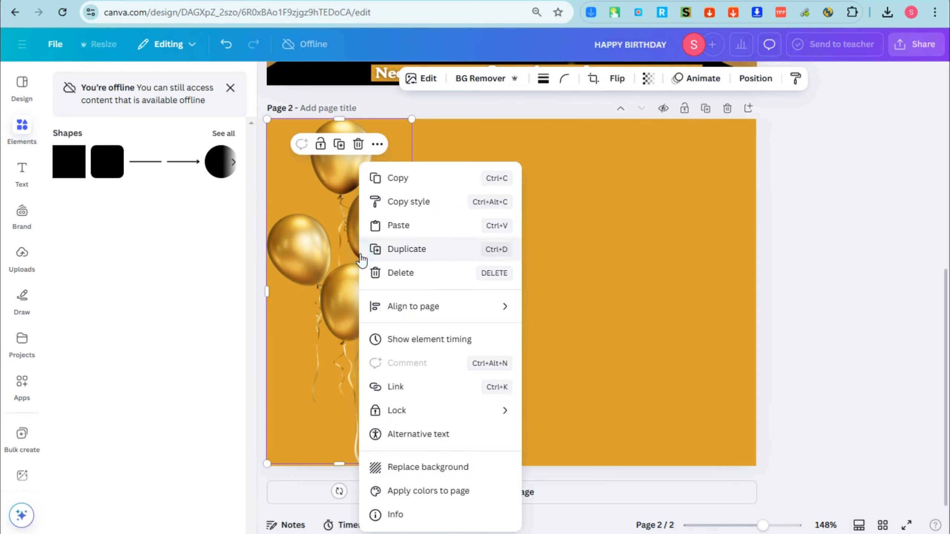
left_click(430, 178)
key("ctrl+v")
left_click_drag(412, 221, 635, 226)
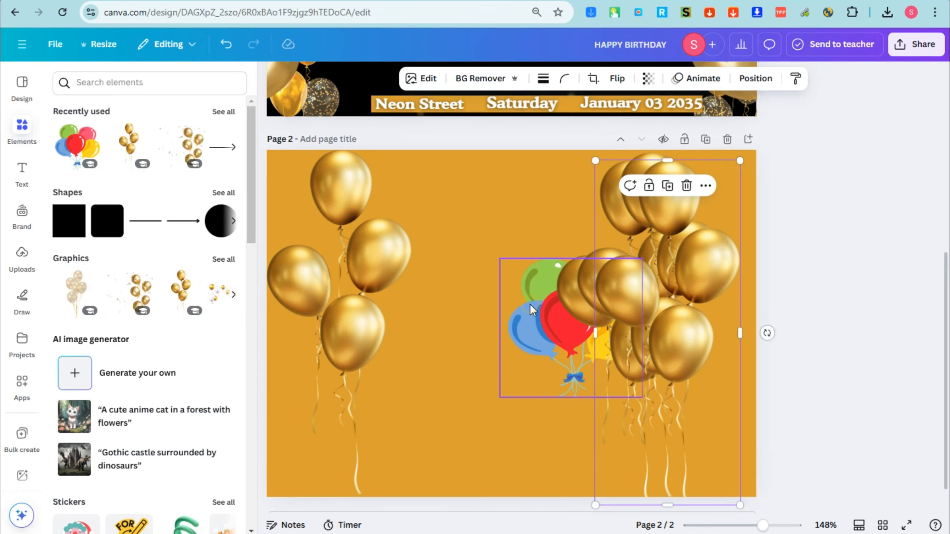
Delete the multicoloured balloons and spread the gold balloon copies across the middle and right side of page 2
left_click(529, 305)
key("Delete")
left_click_drag(650, 293, 467, 291)
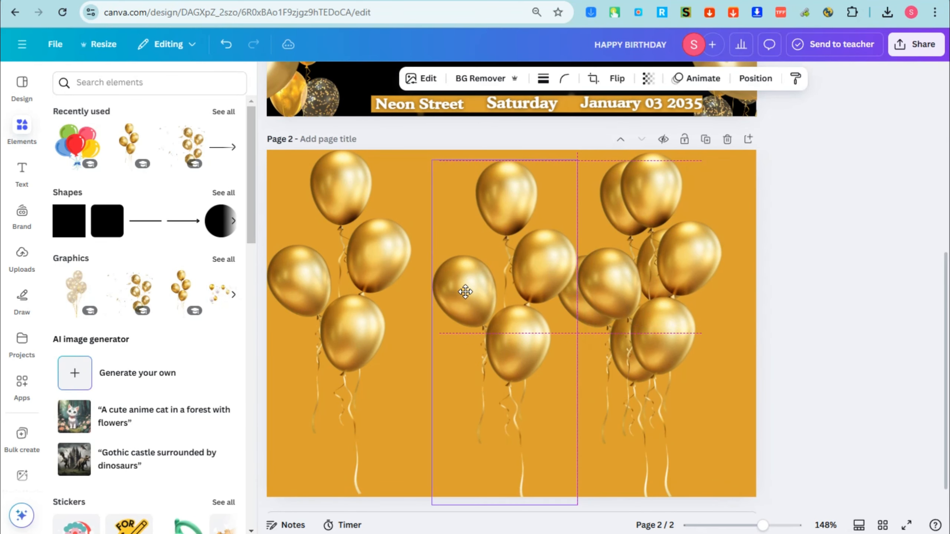
left_click(705, 296)
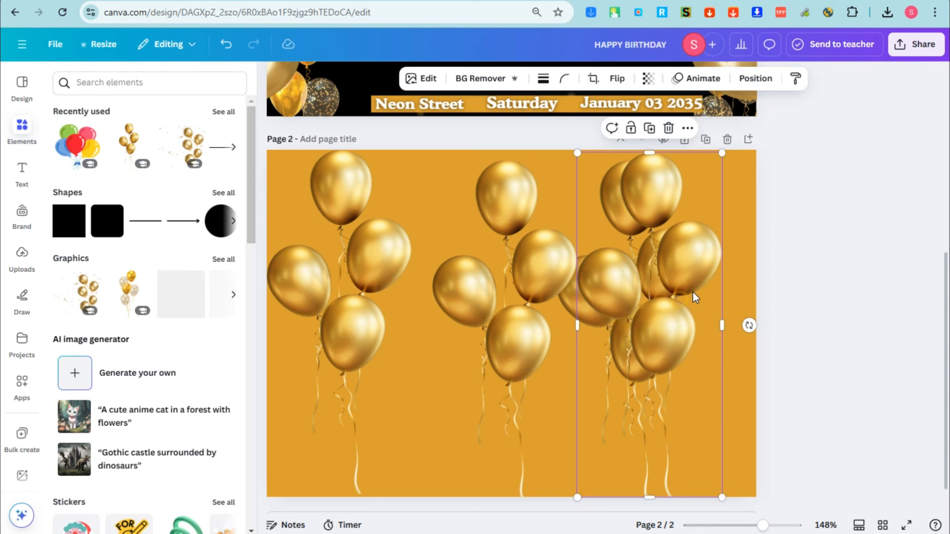
left_click_drag(692, 292, 719, 289)
left_click_drag(497, 304, 474, 301)
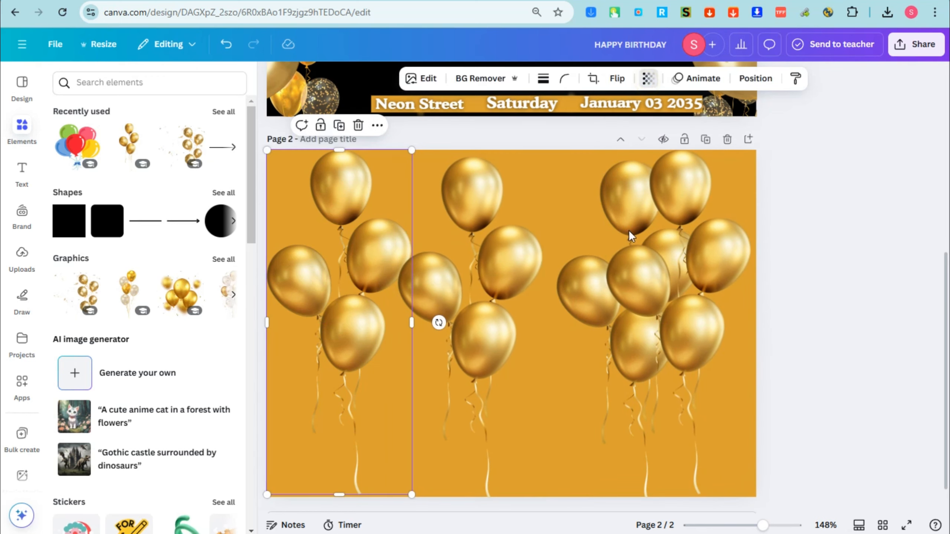
Make the left and middle gold balloon bunches semi-transparent so they fade into the background
left_click(648, 78)
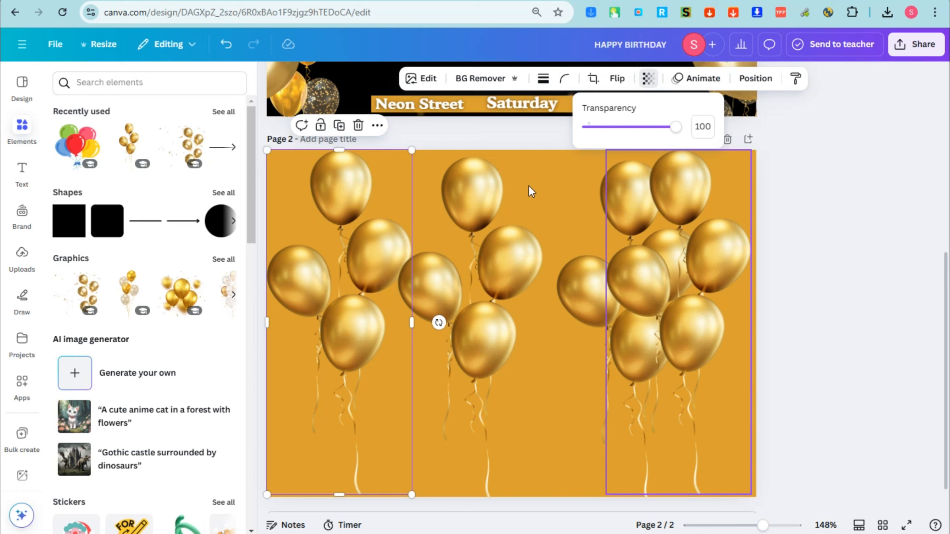
left_click(617, 127)
left_click(503, 244)
left_click(648, 78)
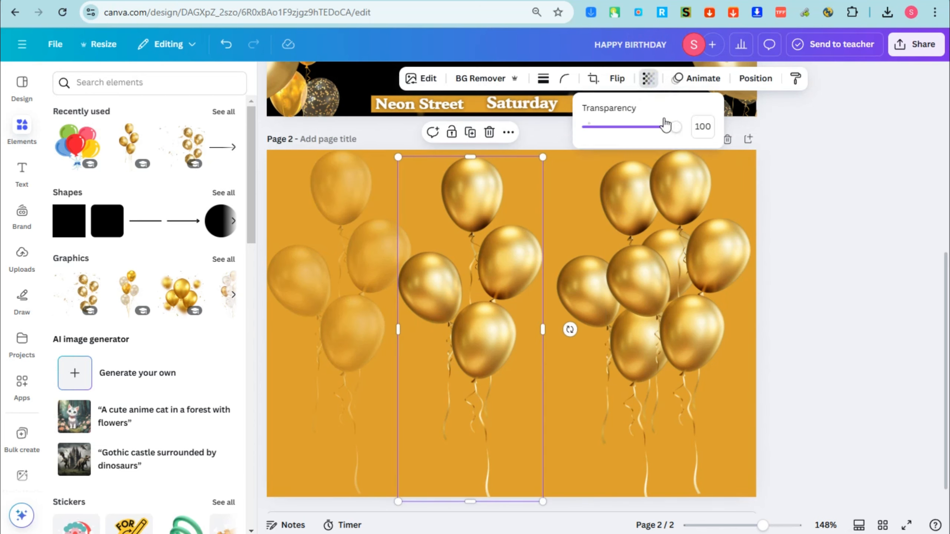
left_click_drag(664, 126, 617, 128)
Make the two overlapping balloon bunches on the page's right side semi-transparent and shift the inner one toward the centre
left_click(656, 149)
left_click(648, 78)
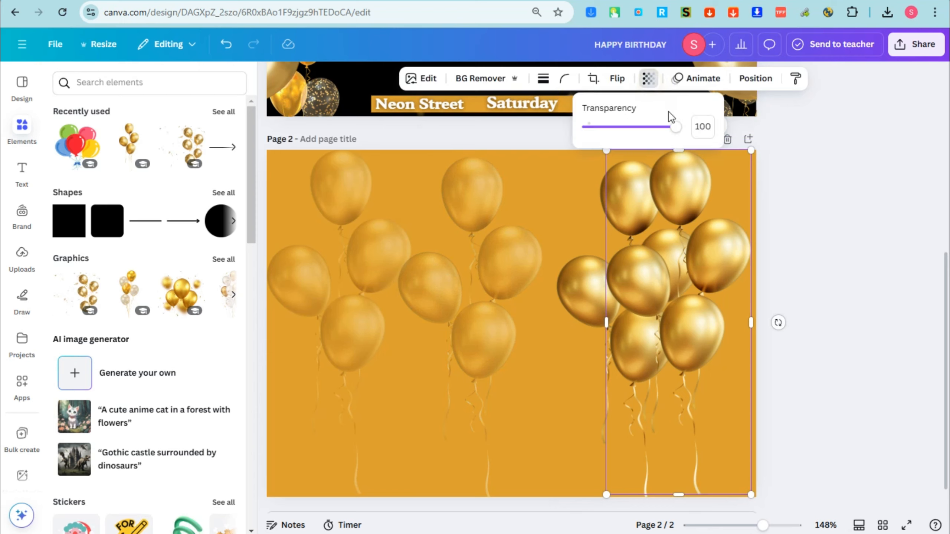
left_click(626, 127)
left_click(594, 294)
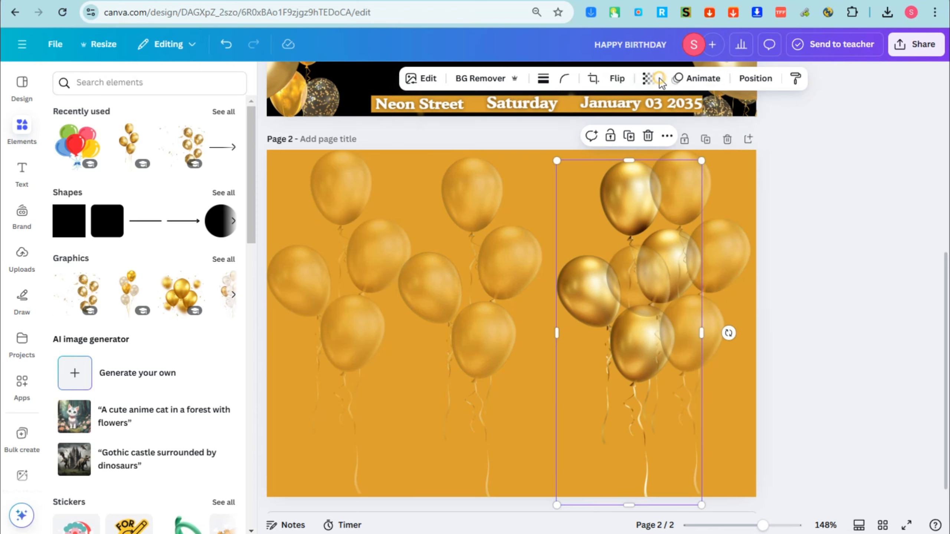
left_click(648, 78)
left_click_drag(668, 127, 612, 127)
left_click_drag(656, 267, 650, 241)
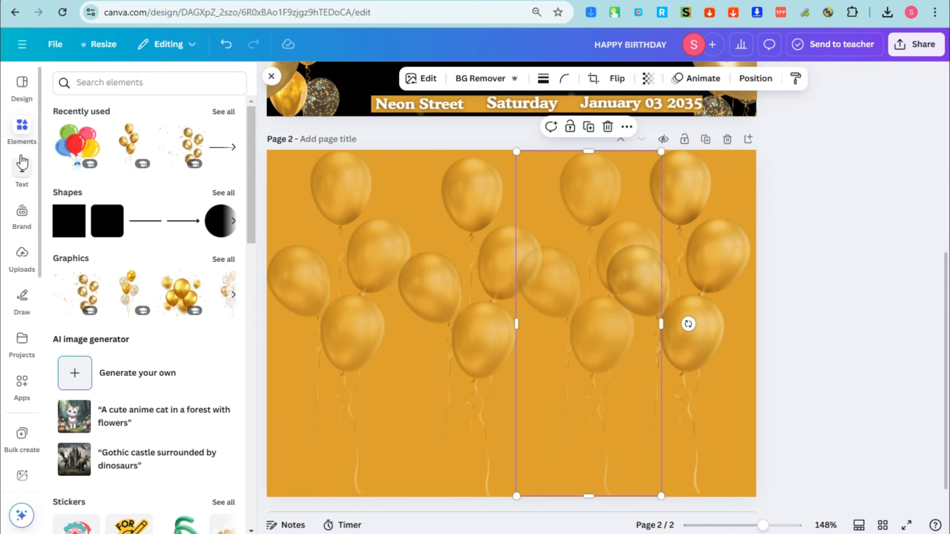
Search the elements for frames and add the gold picture frame photo to page 2
left_click(21, 129)
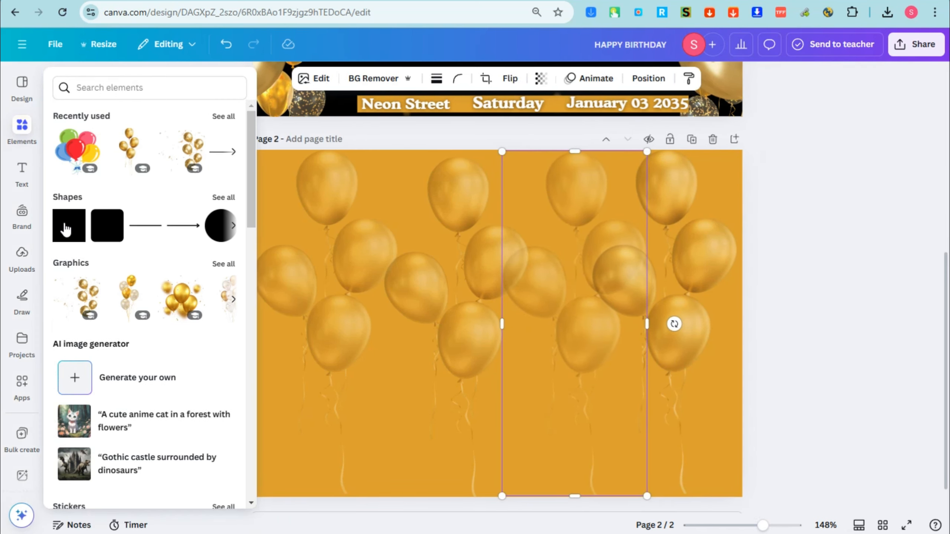
left_click(99, 79)
type("frames")
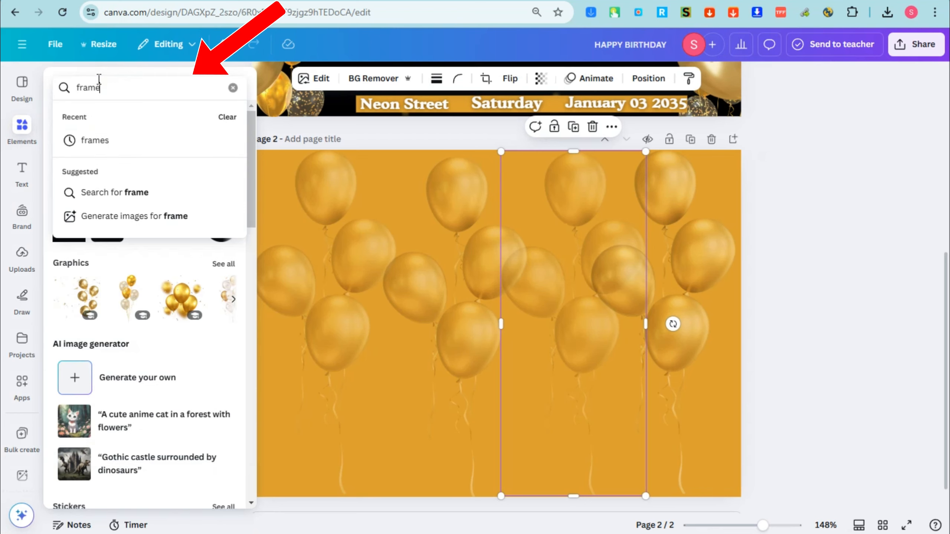
key("Return")
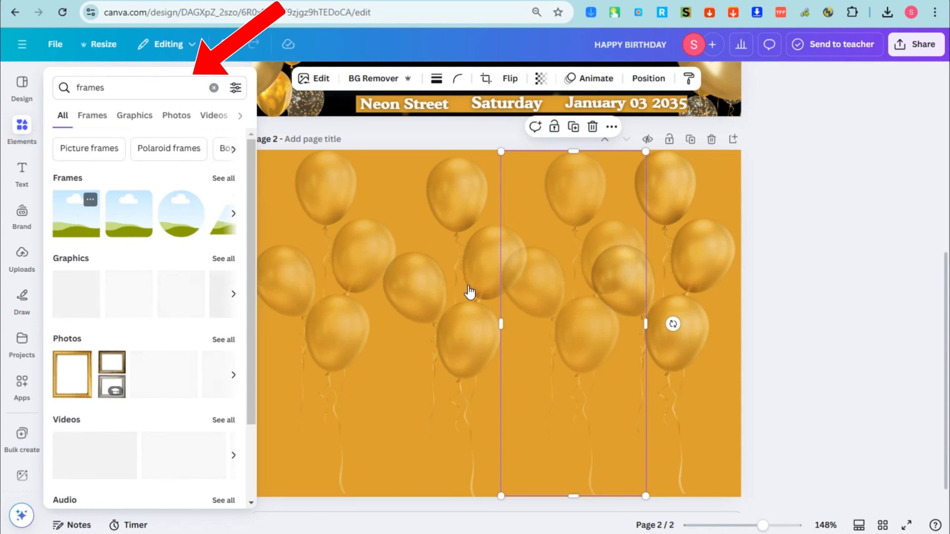
left_click(71, 377)
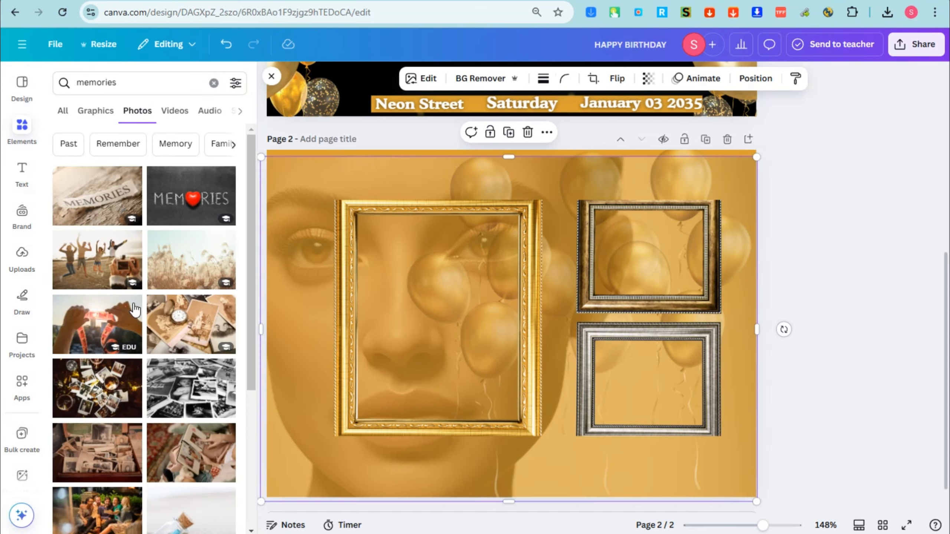
Replace the faded portrait behind the picture frames with the photo of friends jumping outdoors
left_click_drag(97, 262, 297, 351)
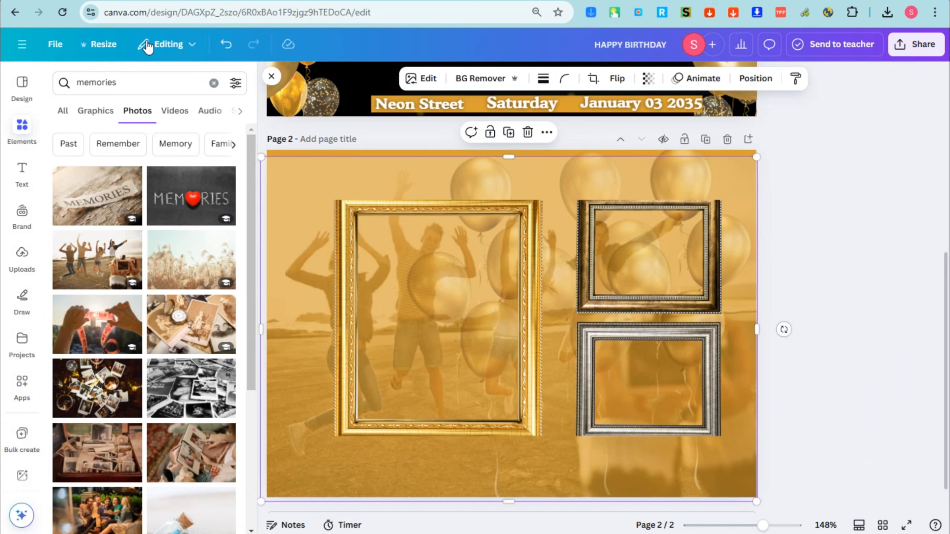
Search the photos for frame and select the picture frame element on page 2
left_click(134, 82)
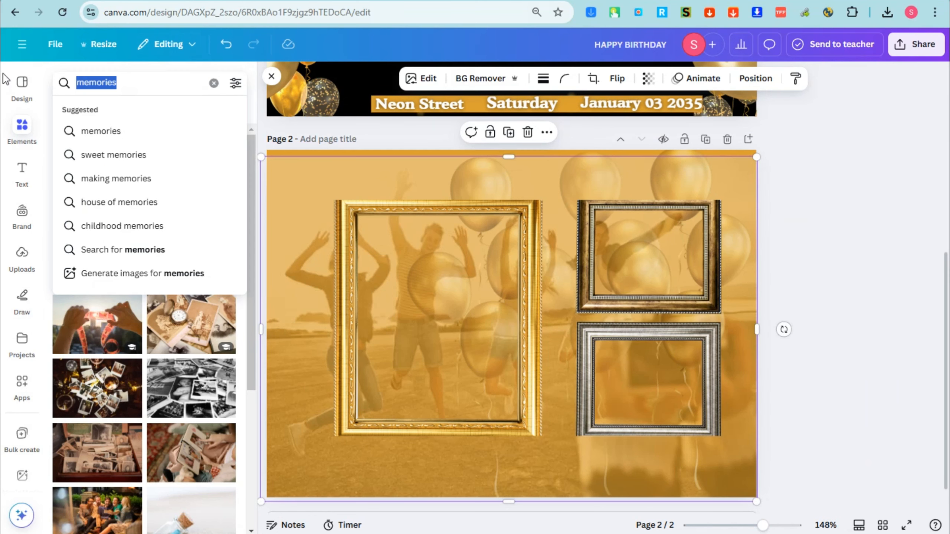
type("framed")
key("Return")
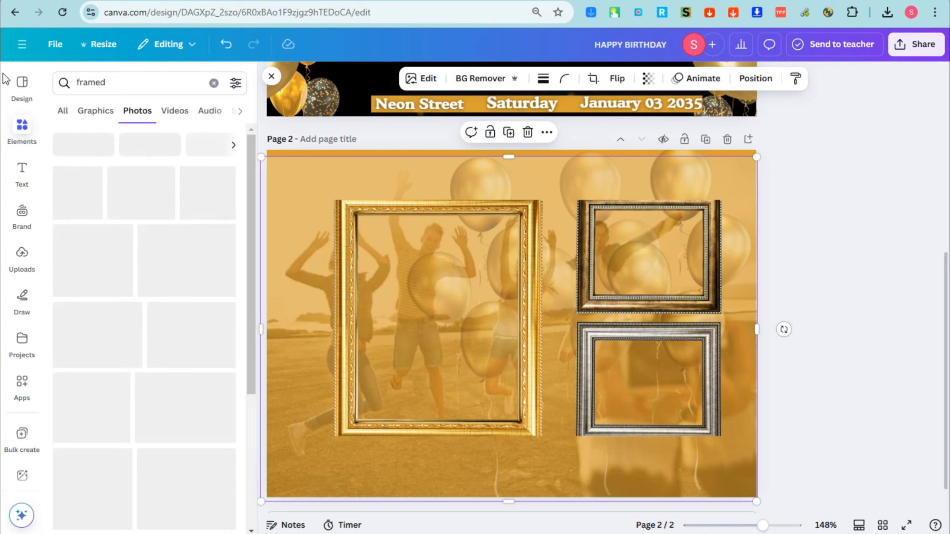
left_click(123, 79)
key("BackSpace")
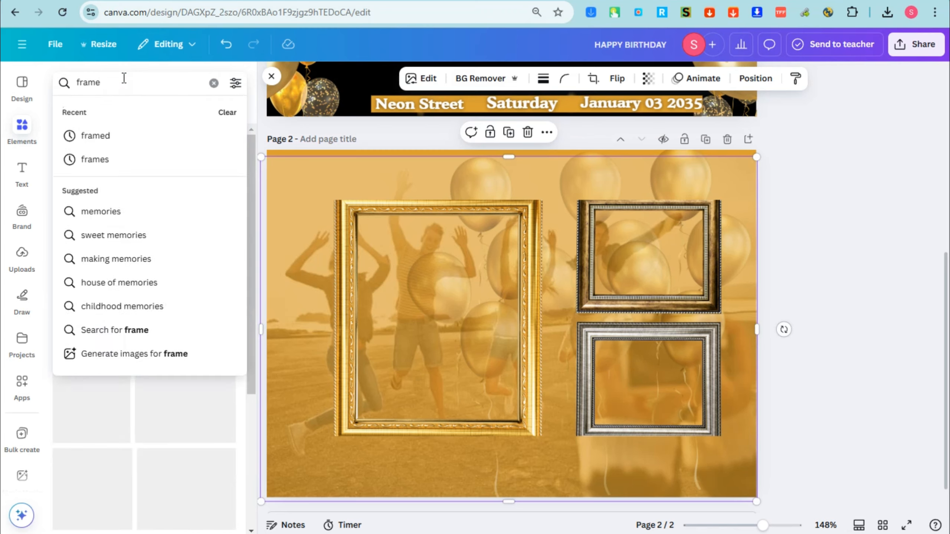
key("Return")
left_click(507, 308)
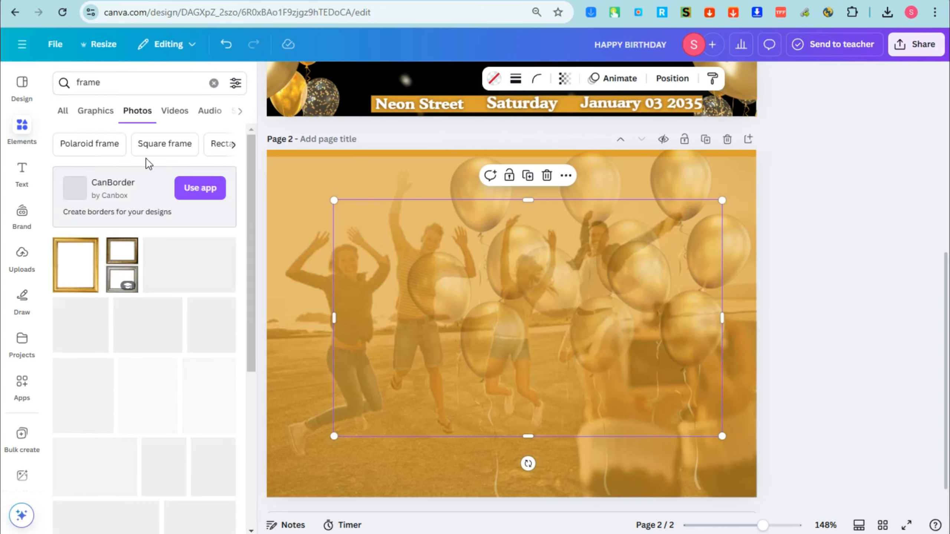